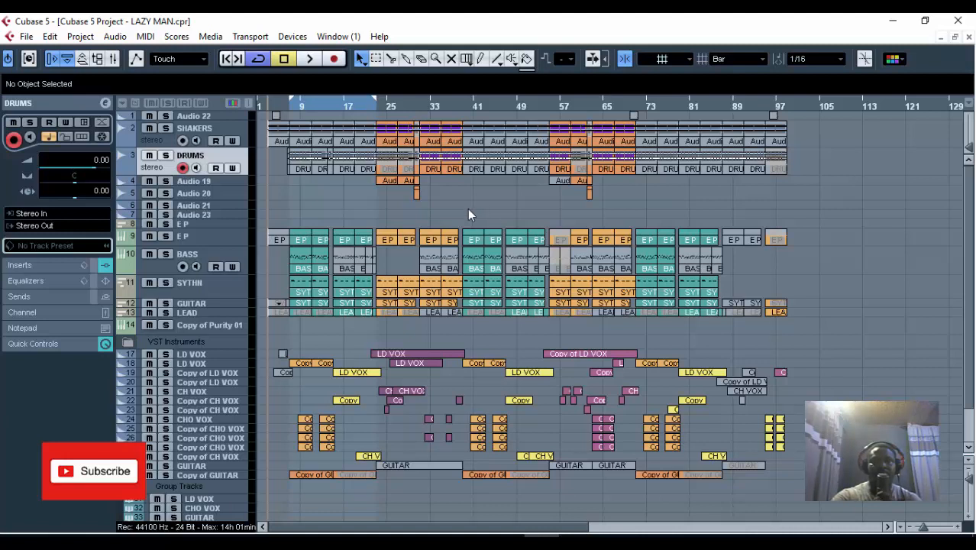
Play the full mix through the looped section from bar 7, with a closer timeline zoom, and stop playback.
click(309, 60)
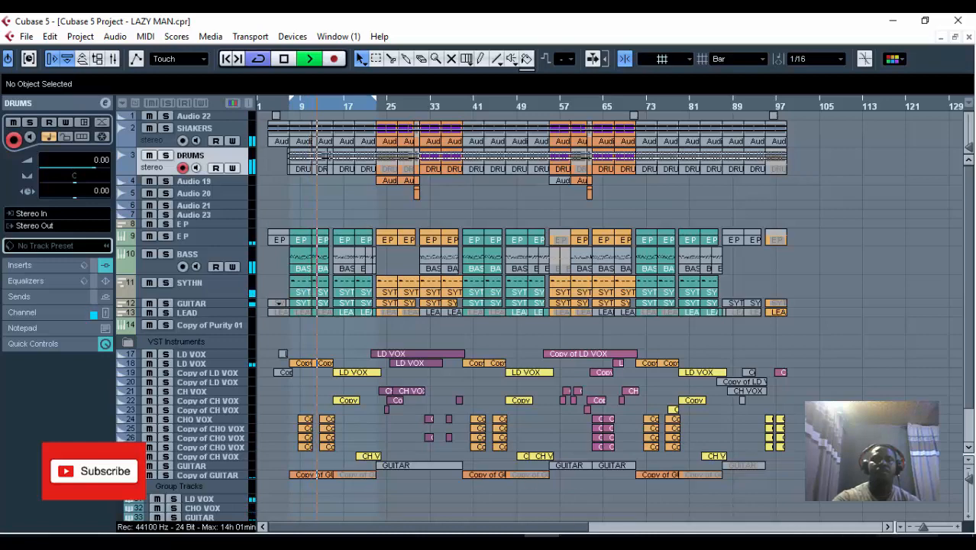
drag(923, 527, 925, 529)
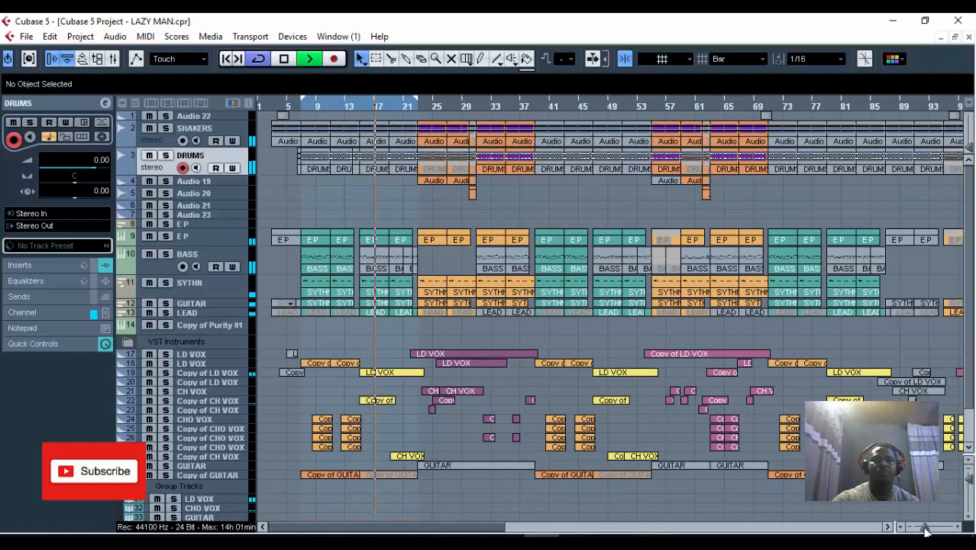
drag(924, 528, 927, 530)
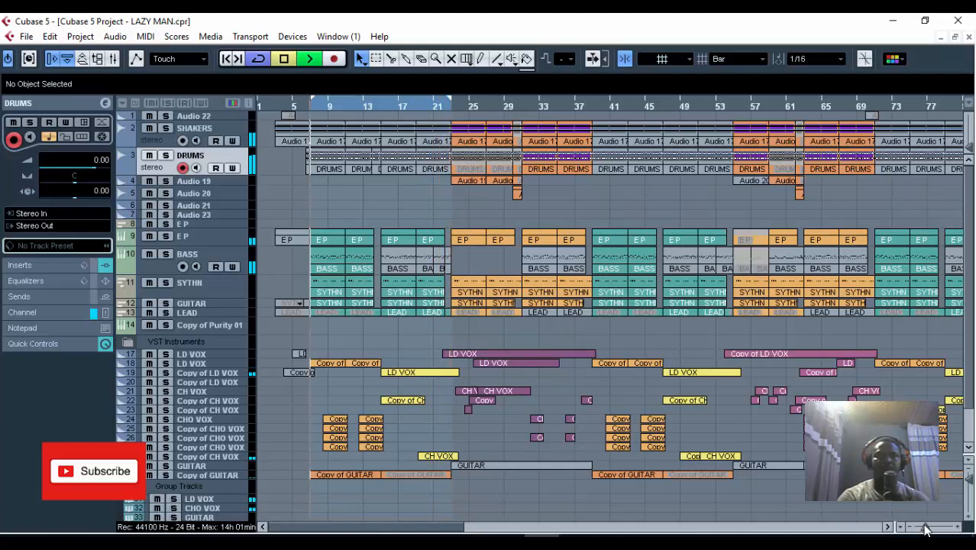
key(space)
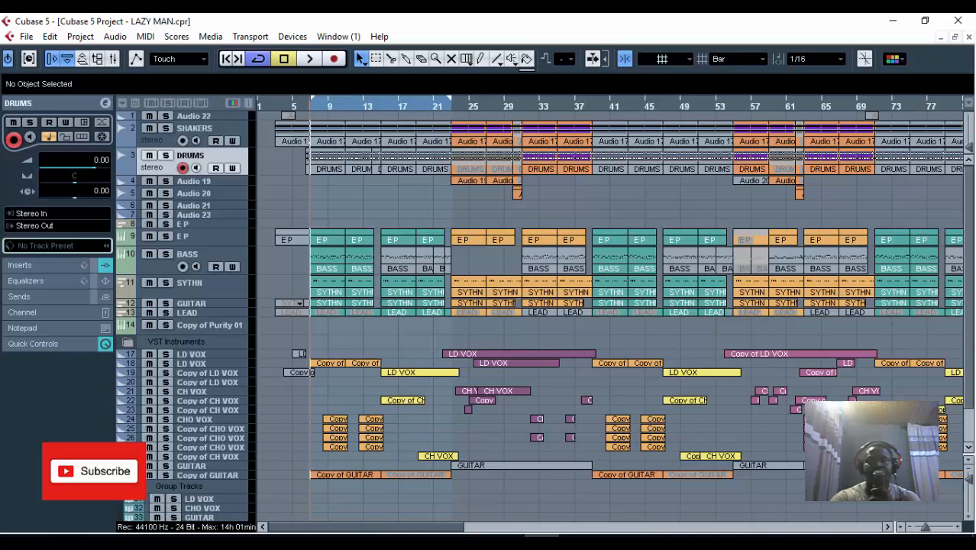
click(308, 59)
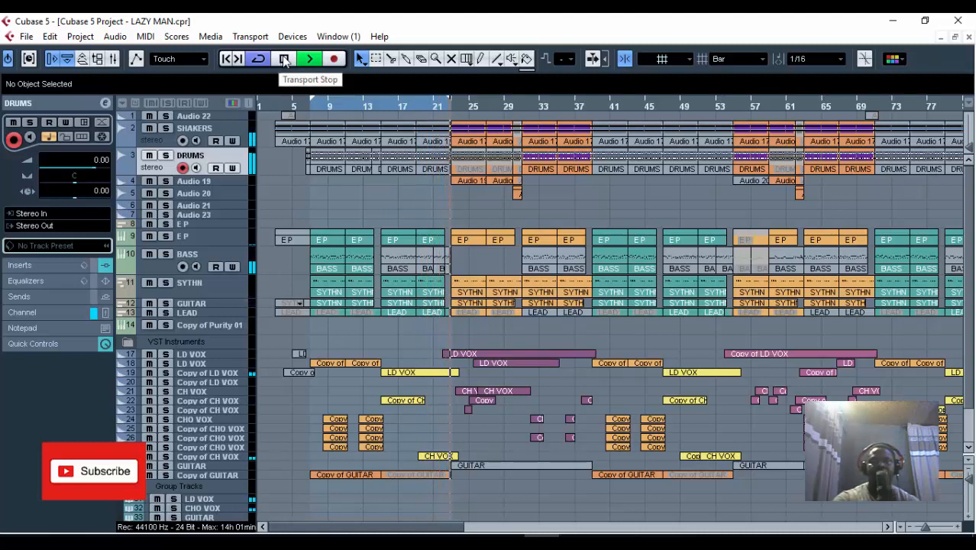
click(284, 60)
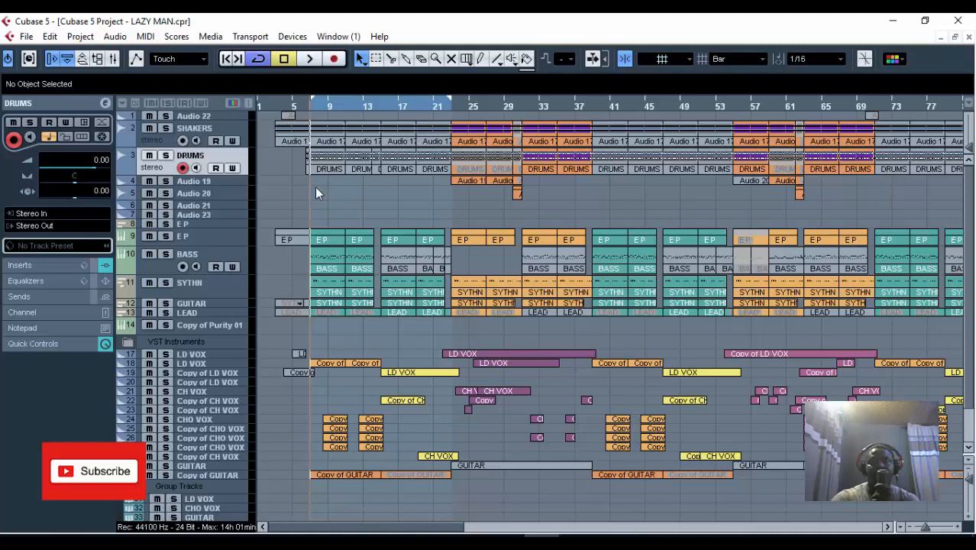
Solo the BASS and DRUMS tracks and play them together from bar 7.
click(166, 254)
click(166, 155)
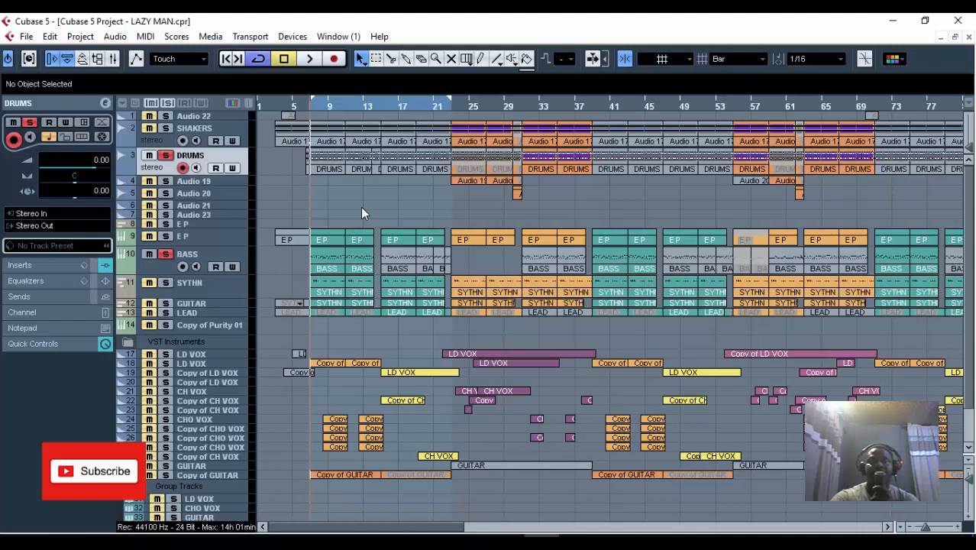
click(310, 60)
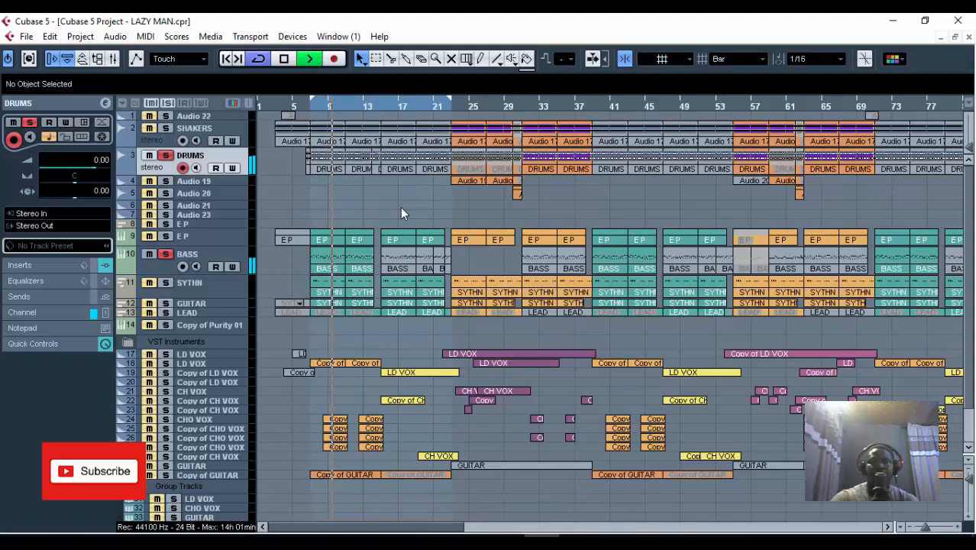
Examine the BASS track's basic settings and its sends during playback, and stop playback.
click(219, 257)
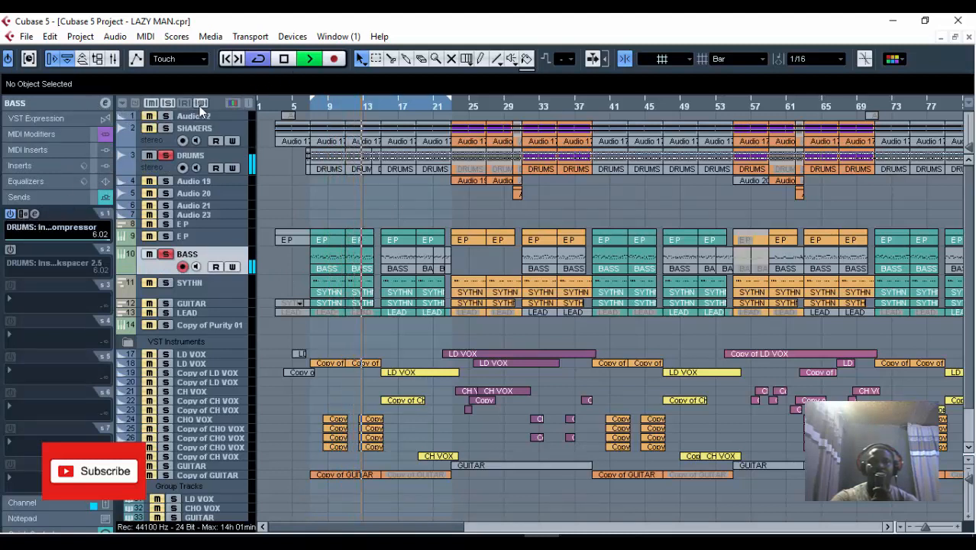
click(57, 102)
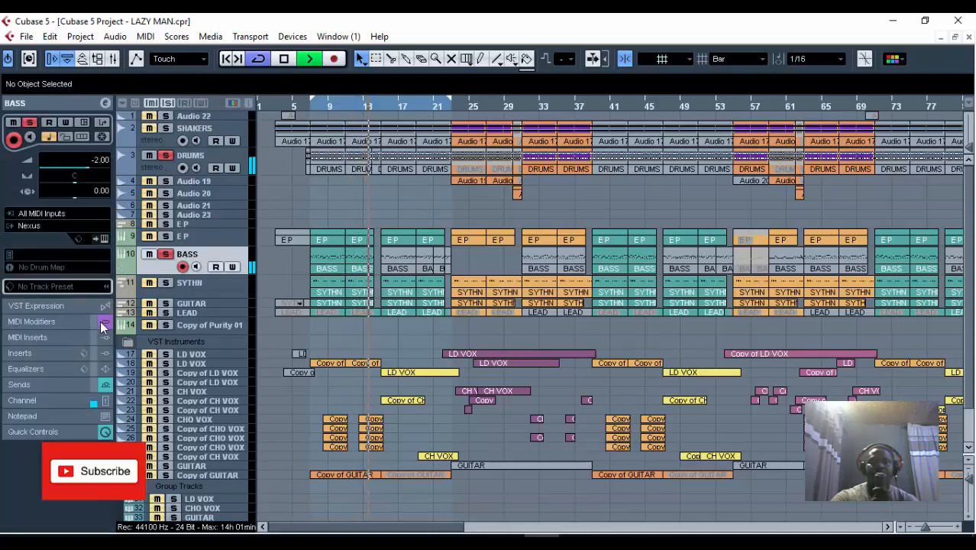
click(106, 386)
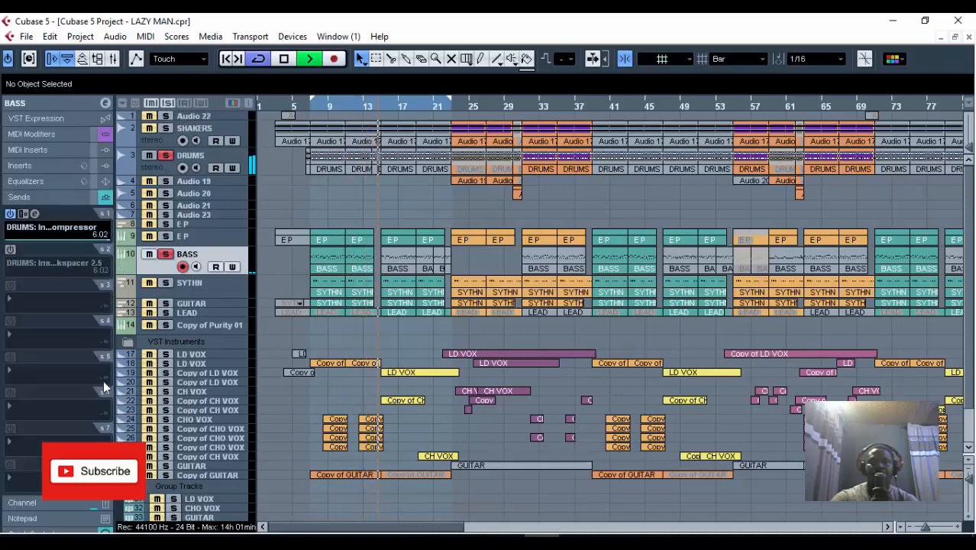
click(284, 59)
click(363, 113)
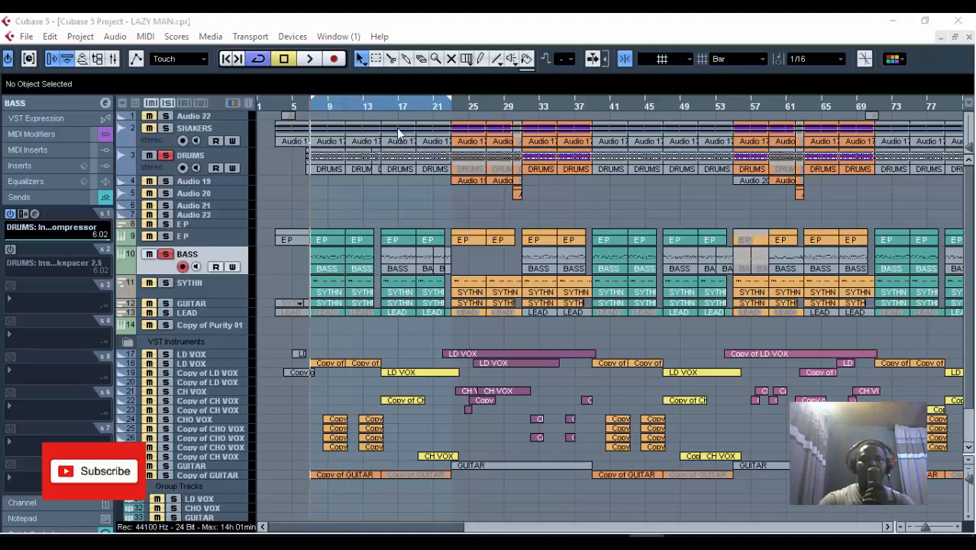
Compare the soloed bass and drums from about bar 12 with the BASS track's drums compressor send bypassed and active.
click(354, 105)
click(354, 105)
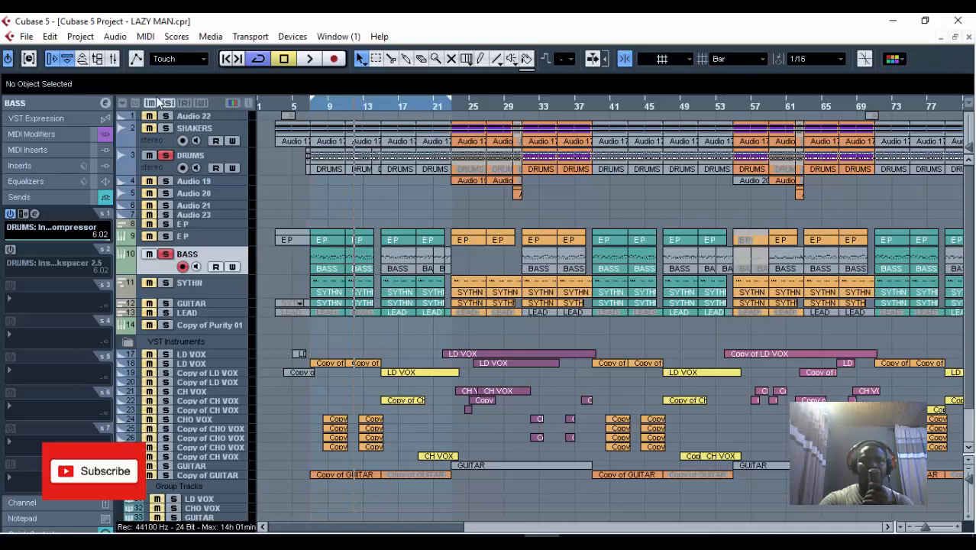
key(space)
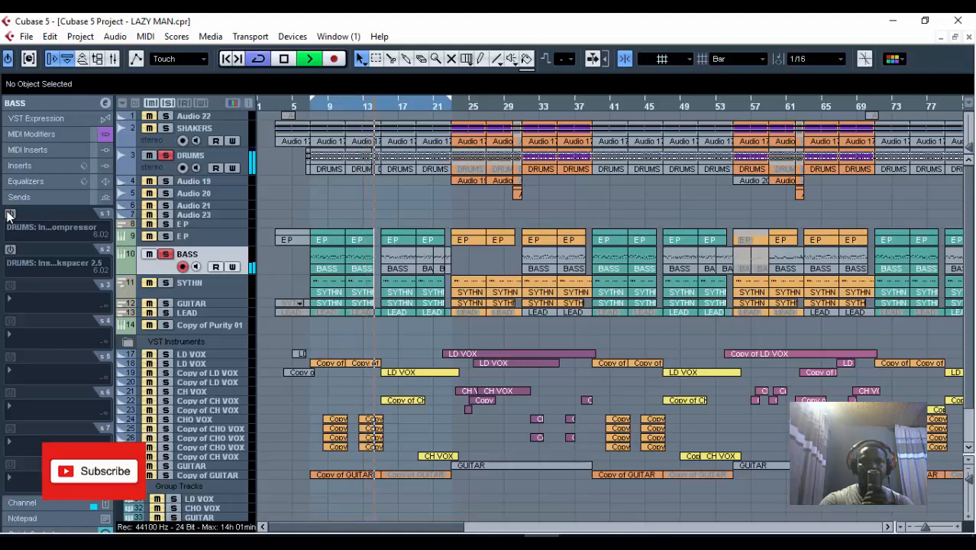
click(287, 61)
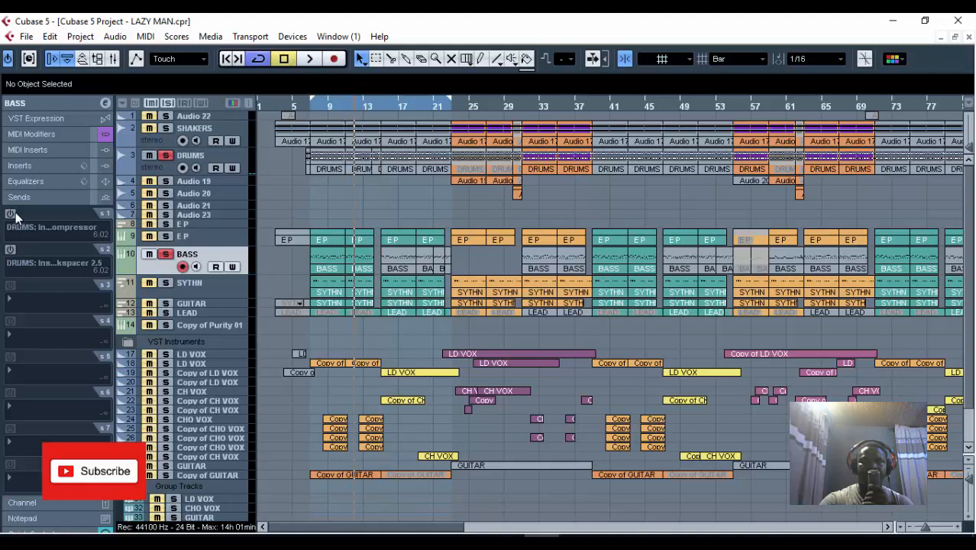
click(308, 64)
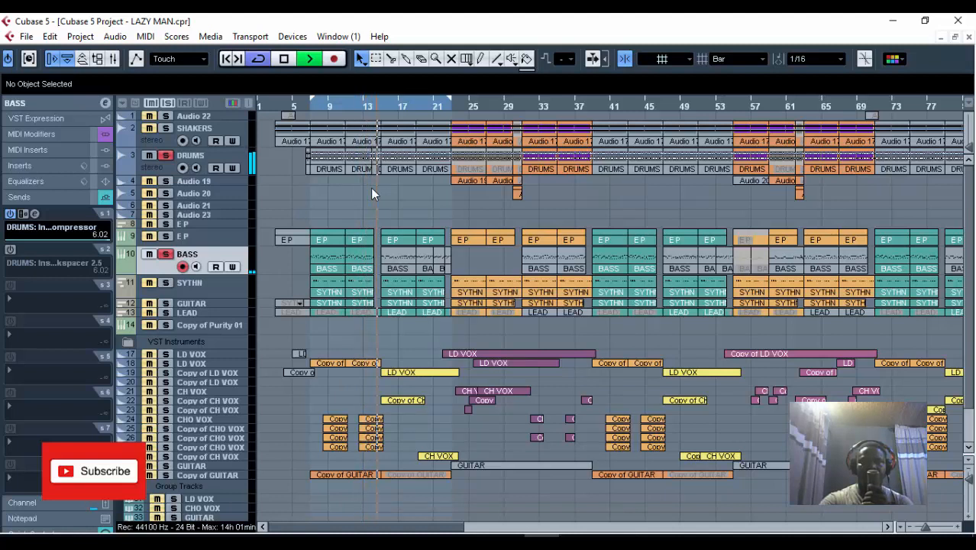
click(284, 59)
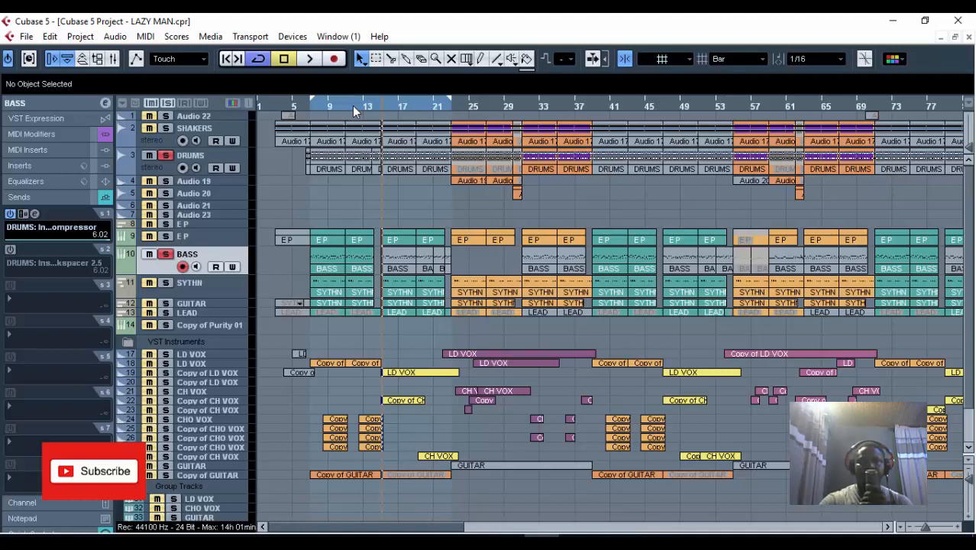
Clear the solos, mute the BASS track and play the mix from bar 7 without it.
click(65, 118)
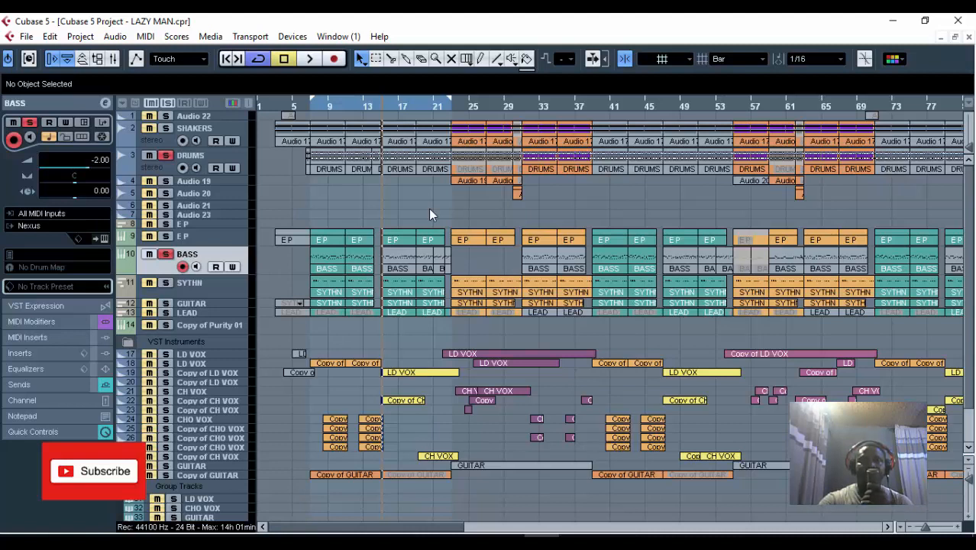
click(309, 106)
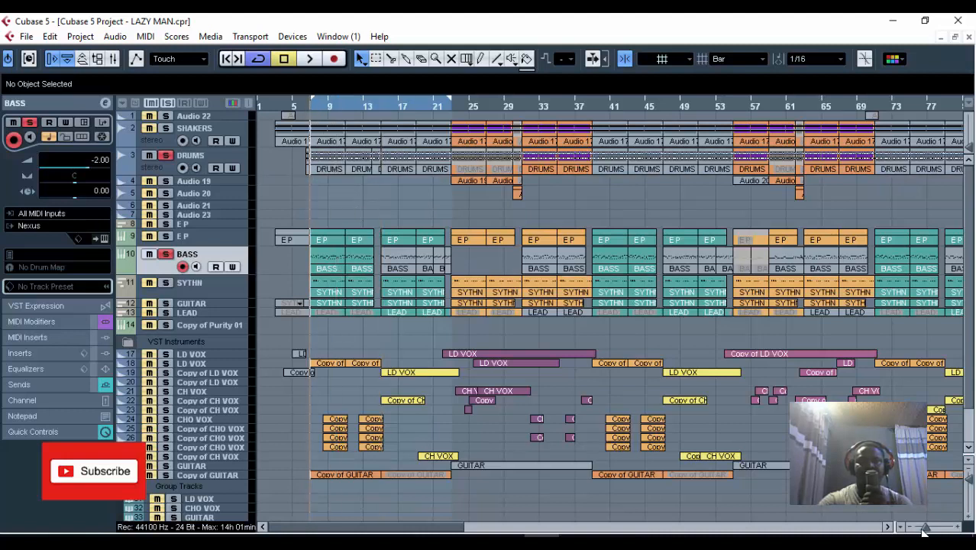
click(922, 530)
click(923, 529)
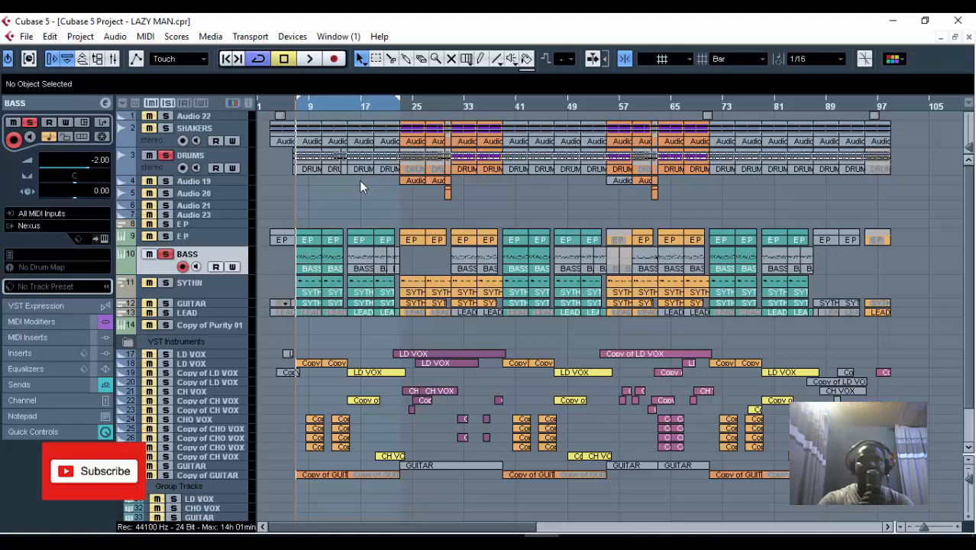
click(149, 253)
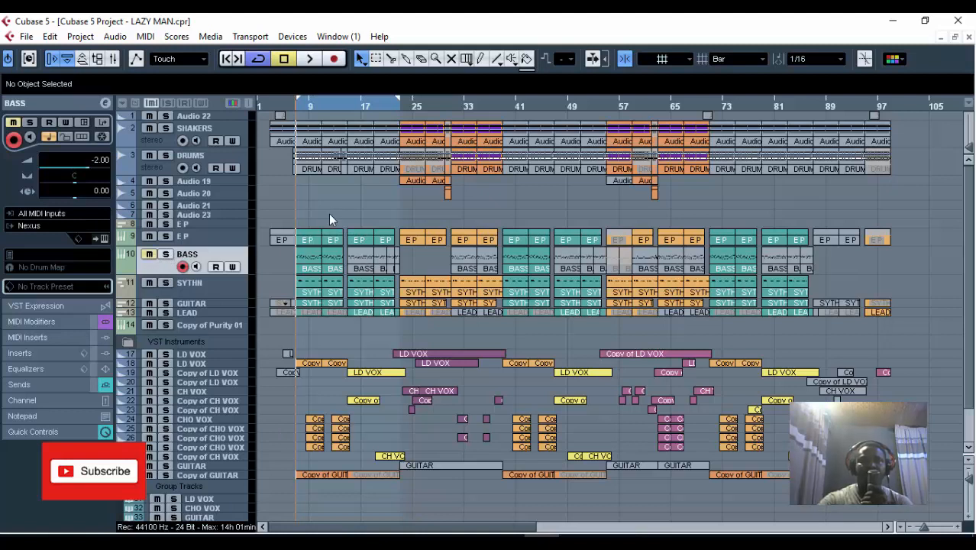
click(309, 59)
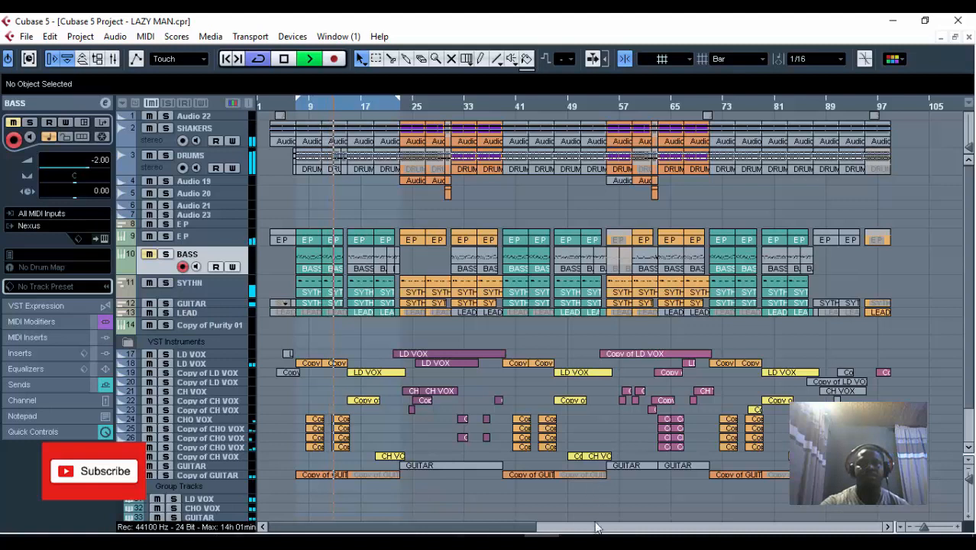
mouse_move(612, 535)
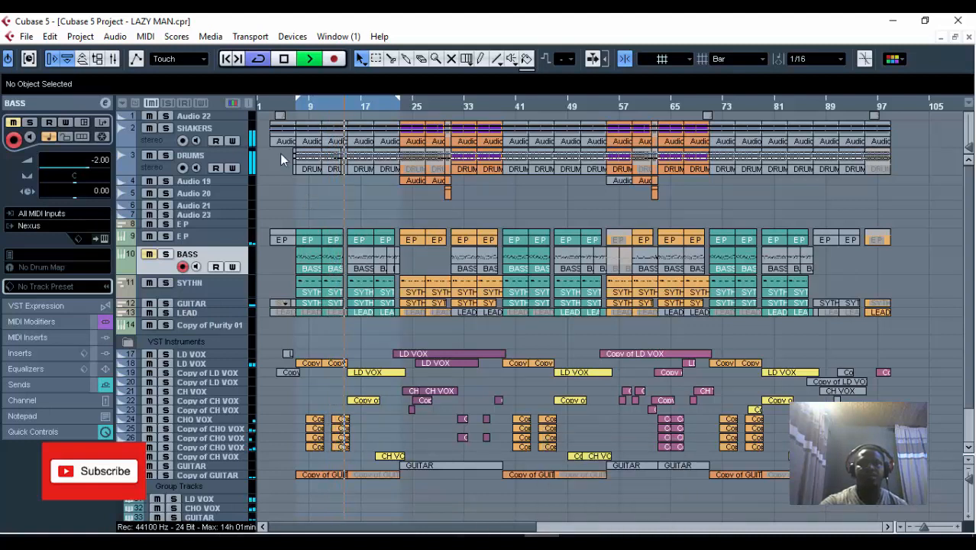
click(285, 60)
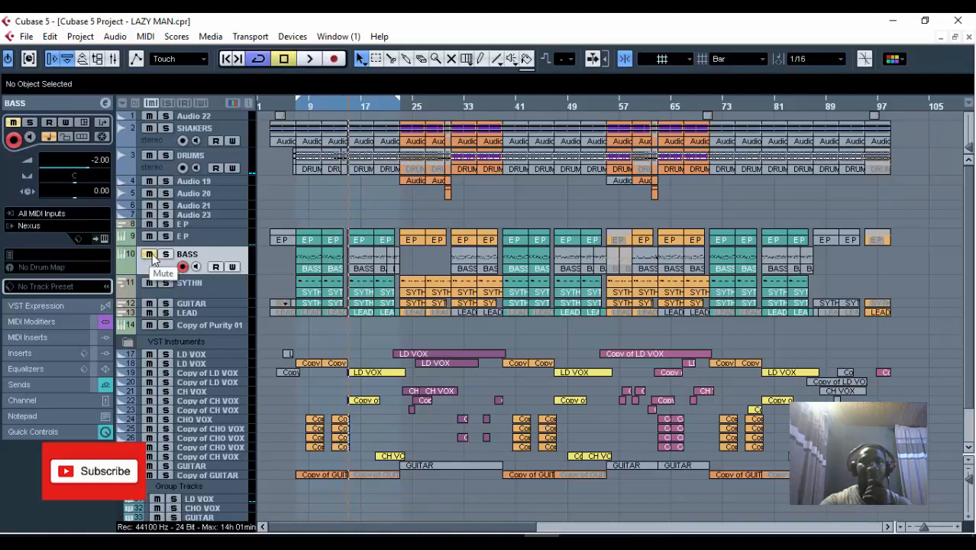
Unmute the BASS track, play the full mix from bar 7, and return to the loop start.
click(293, 106)
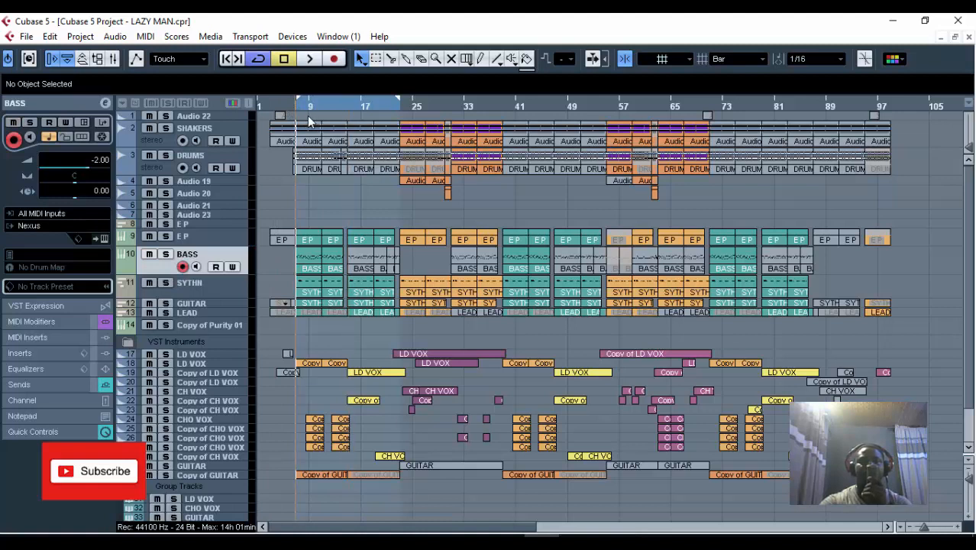
click(306, 60)
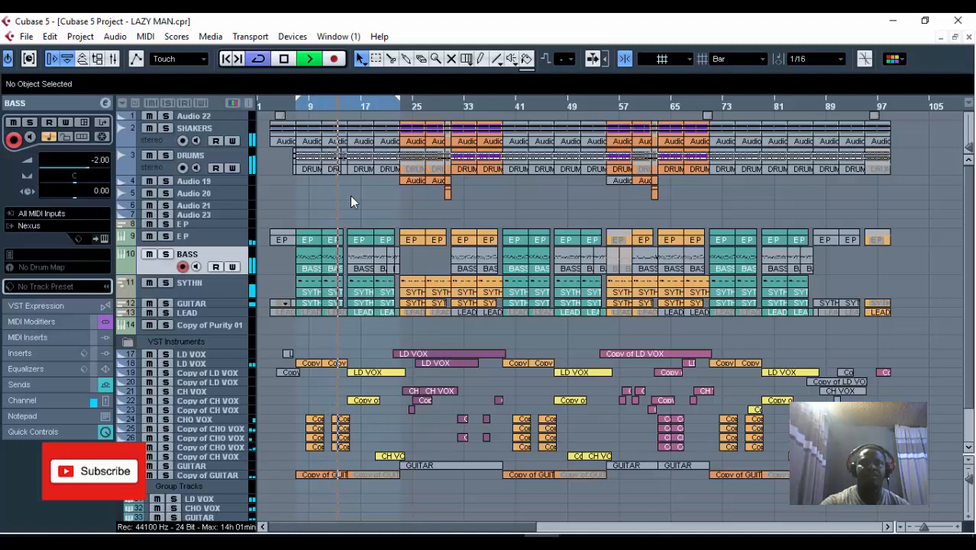
click(284, 60)
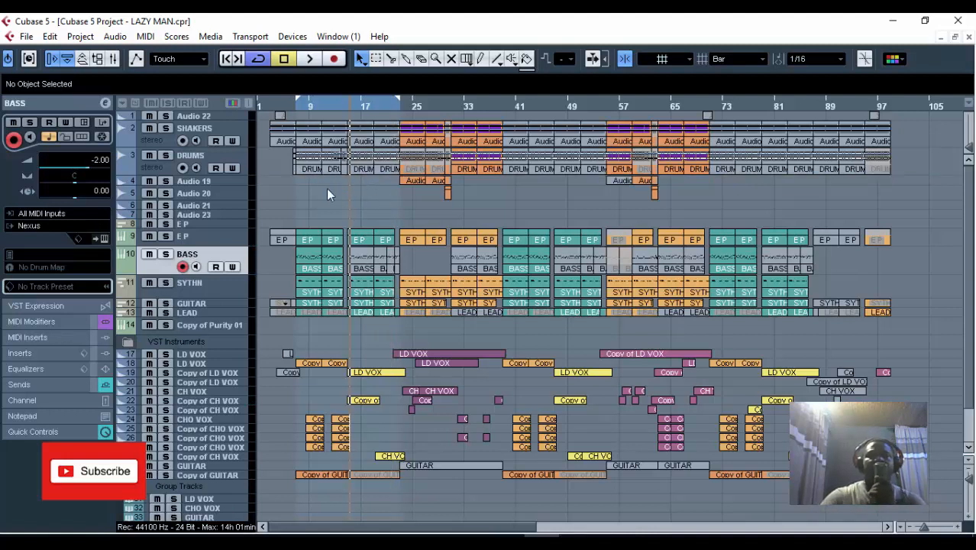
click(294, 107)
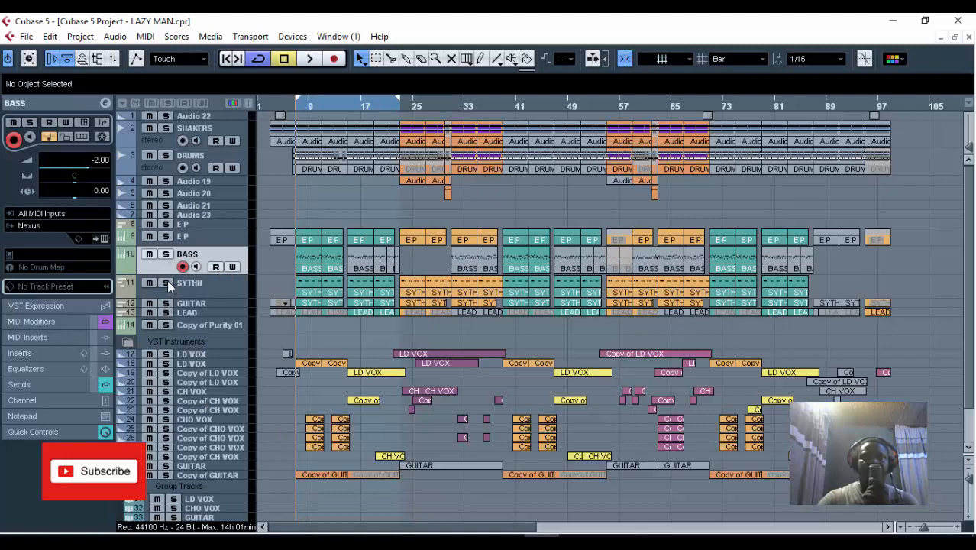
Solo the E P instrument track, play it from bar 7 with the track selected, and stop playback.
click(166, 236)
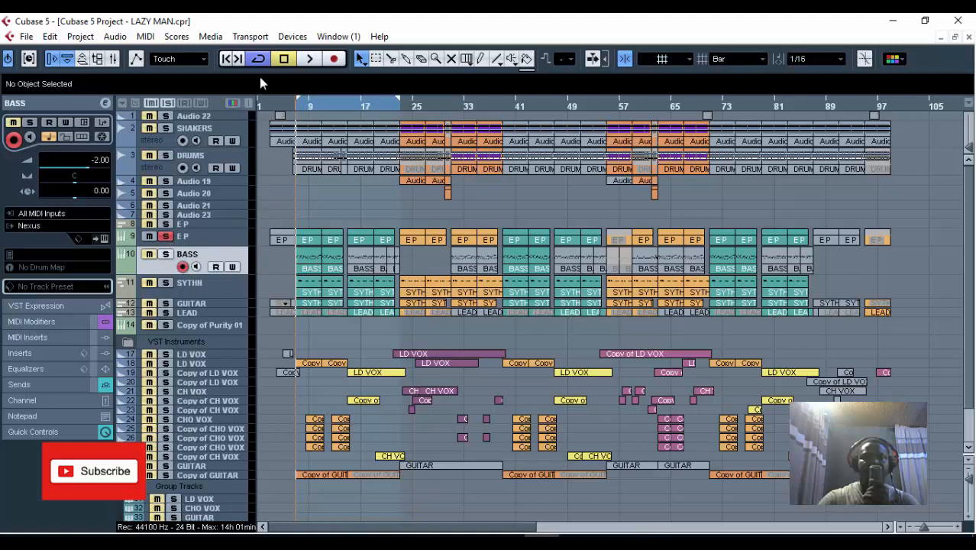
click(310, 59)
click(223, 243)
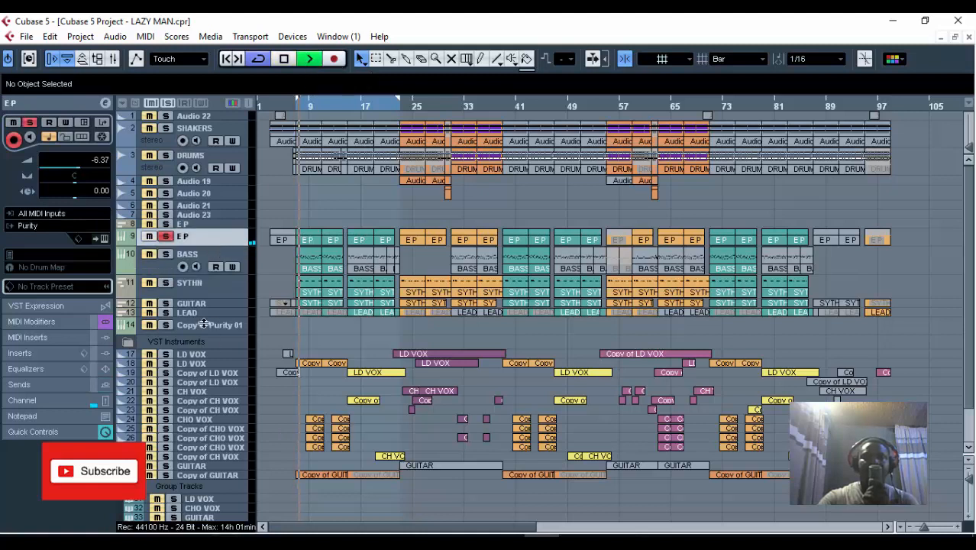
key(space)
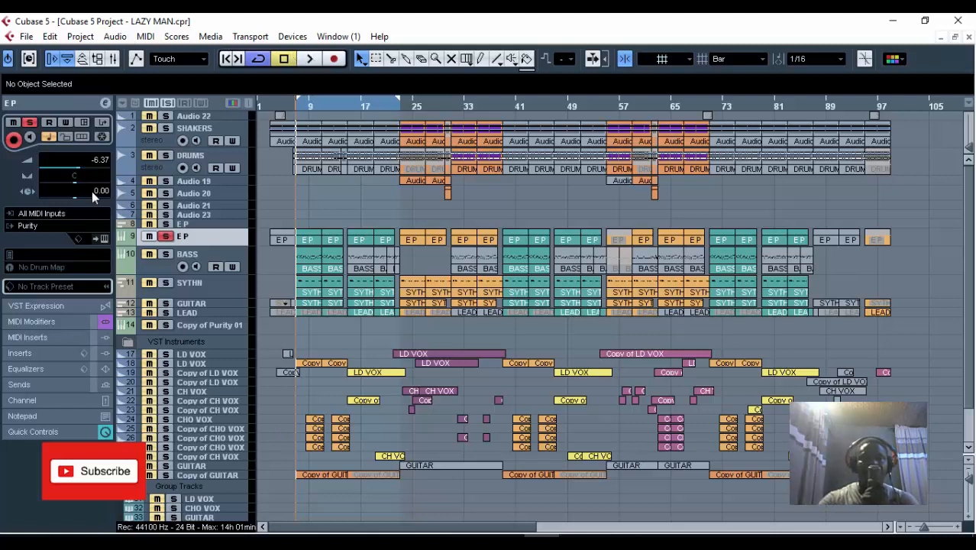
Examine the Purity instrument patches used by the E P track, close the instrument, and play the soloed part again.
click(103, 239)
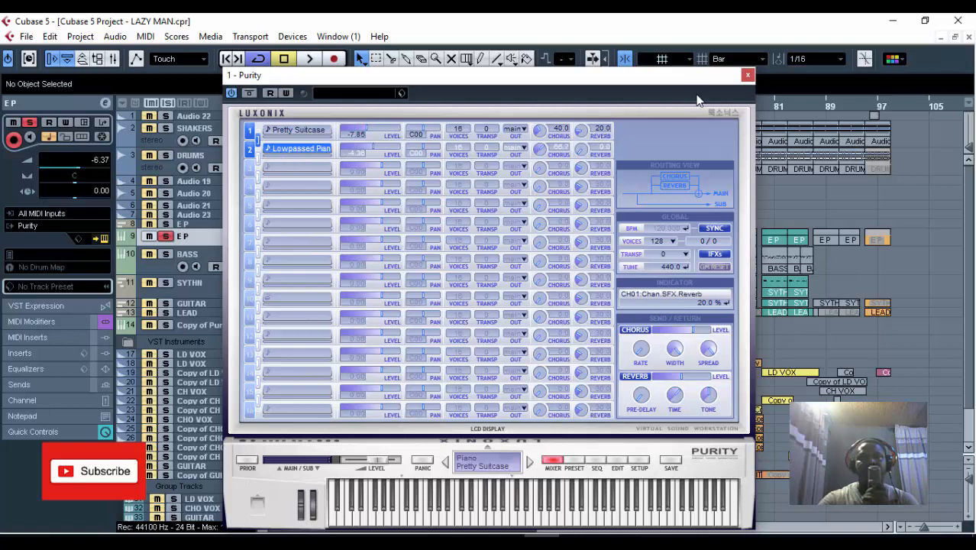
click(748, 76)
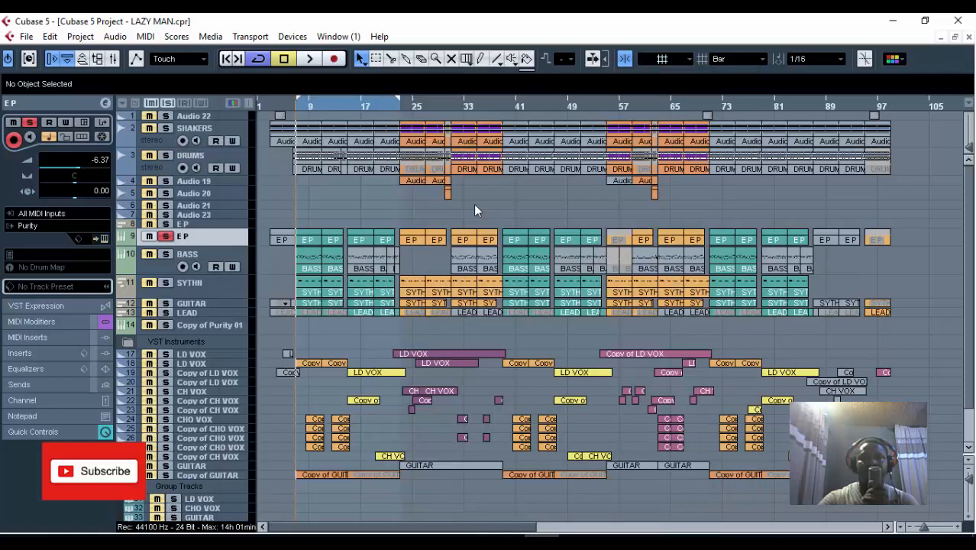
click(310, 60)
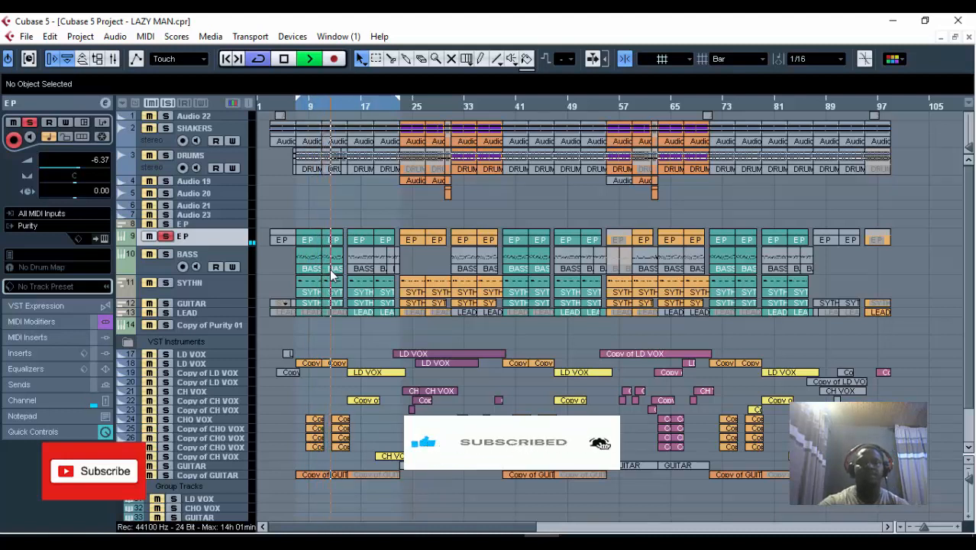
click(285, 59)
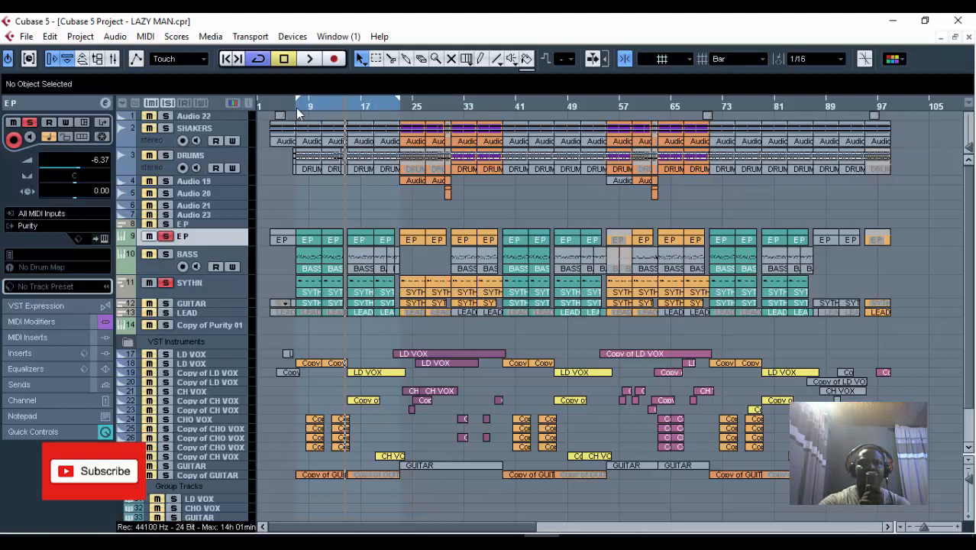
Examine the Nexus preset used by the SYTHN track and play the soloed part from bar 7.
click(297, 108)
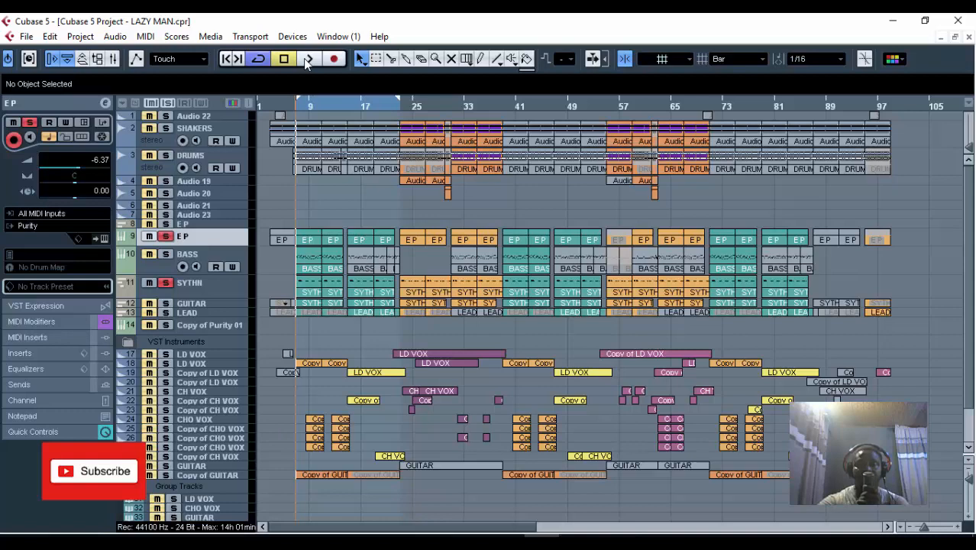
click(204, 294)
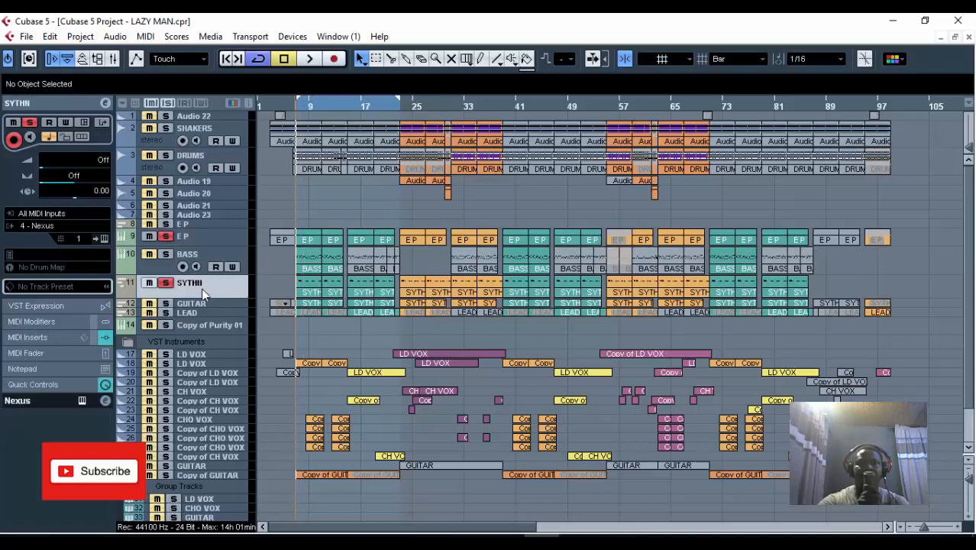
click(104, 239)
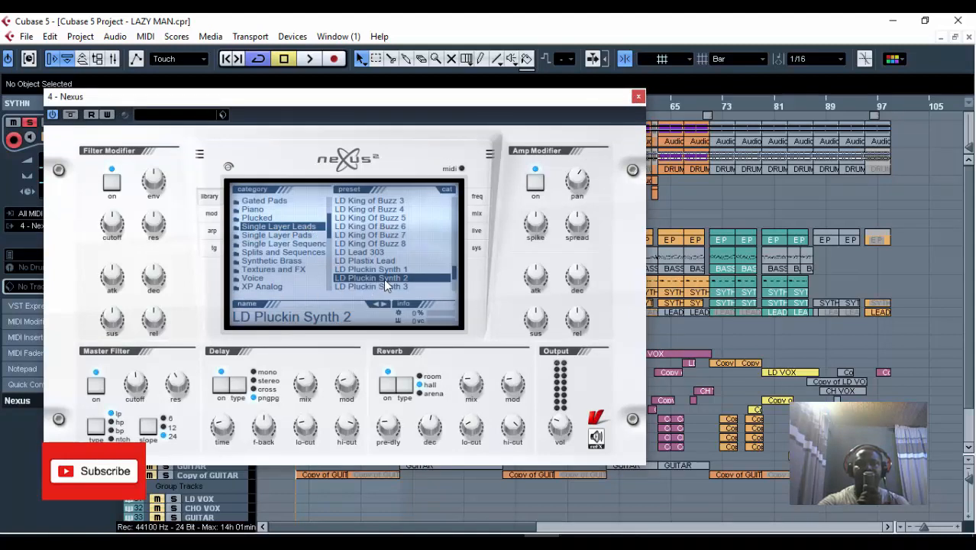
click(639, 98)
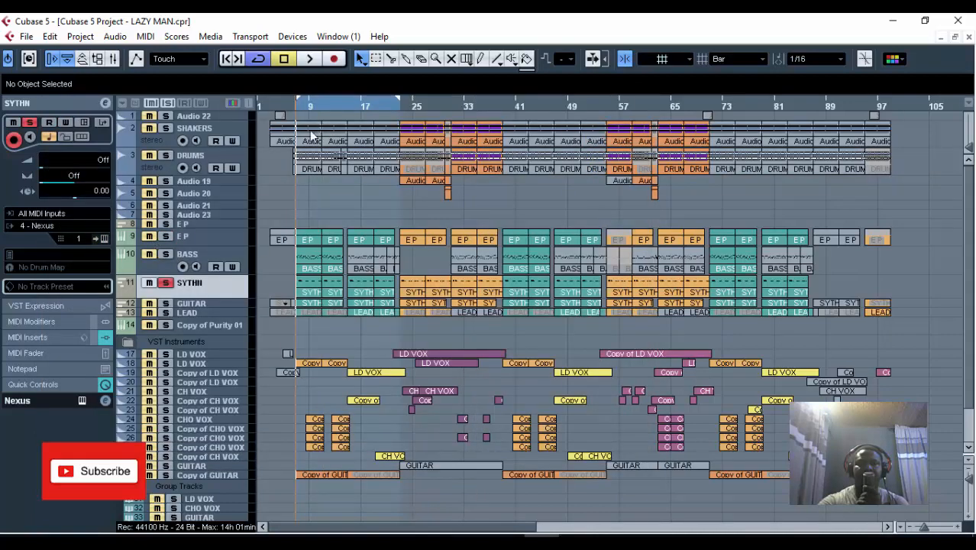
click(311, 60)
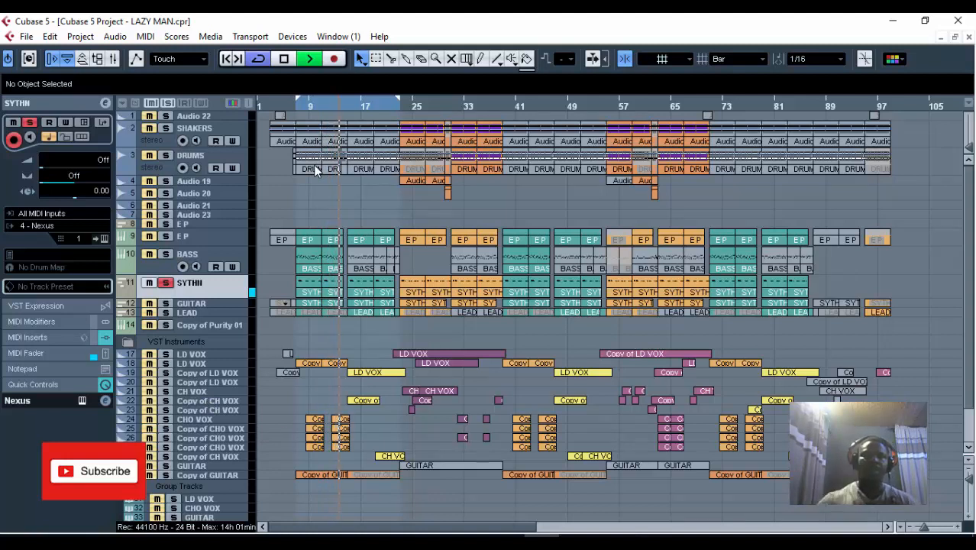
key(space)
Solo the E P instrument track together with SYTHN, play both from bar 7, and stop playback.
click(166, 236)
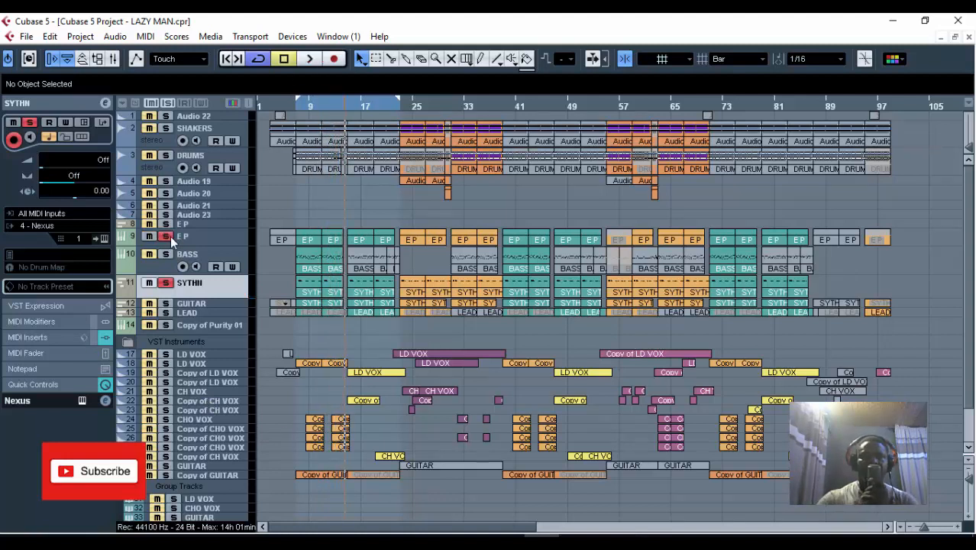
click(299, 113)
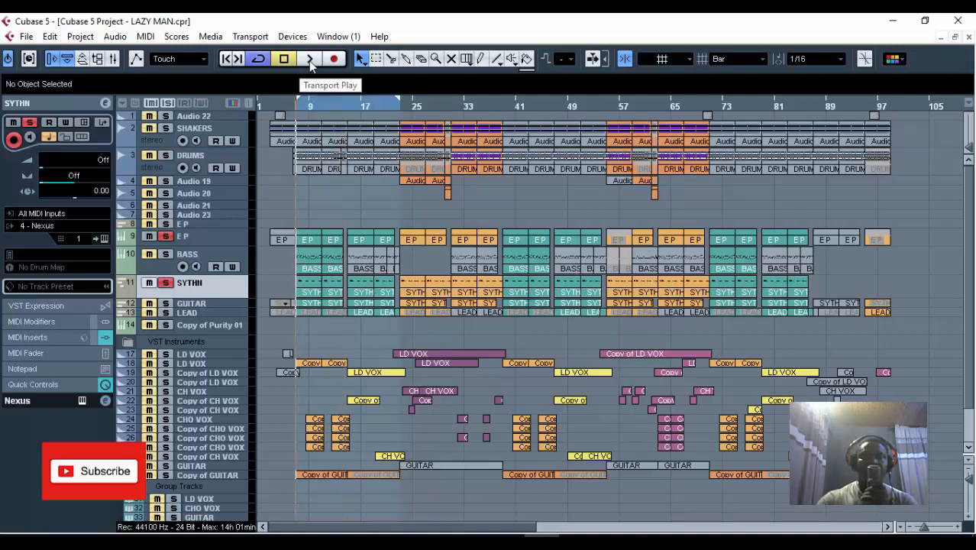
click(310, 61)
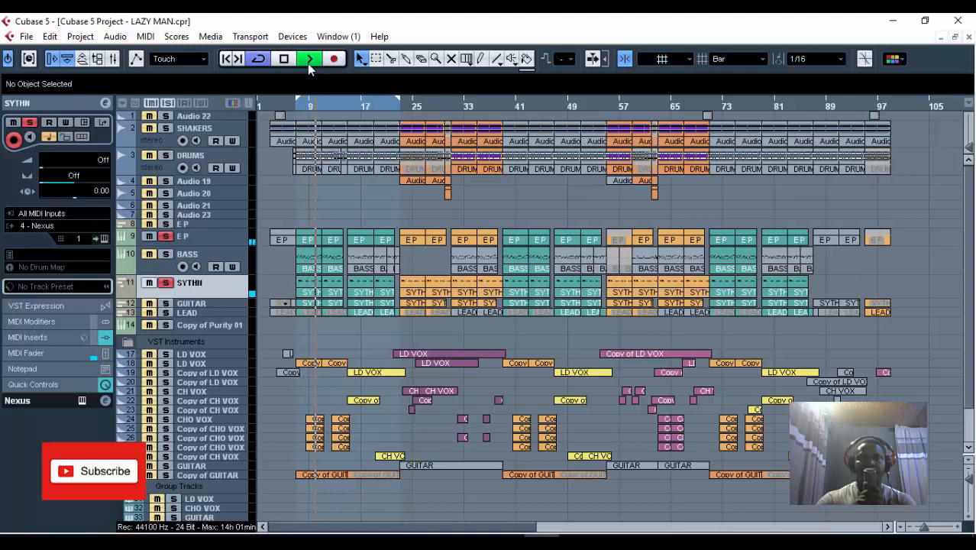
click(285, 62)
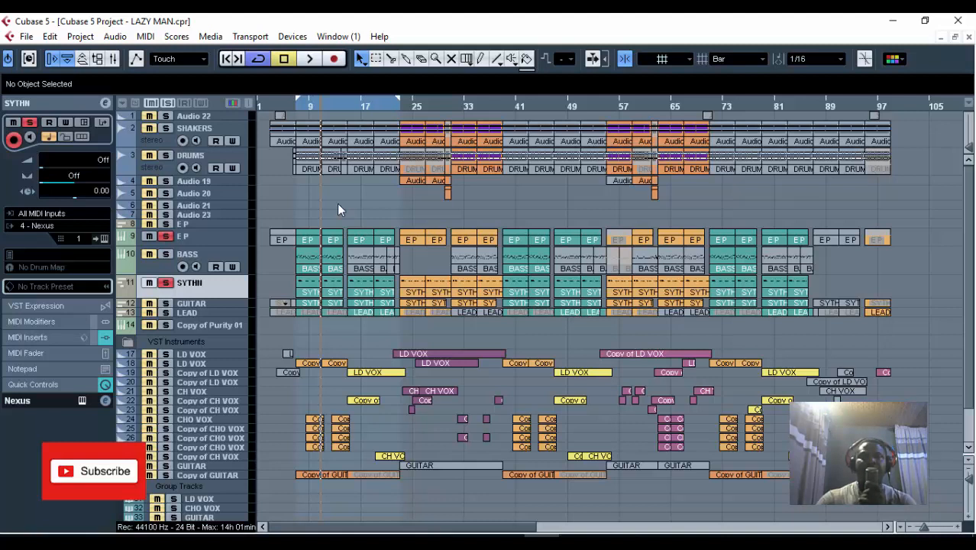
click(184, 306)
click(212, 313)
mouse_move(220, 327)
mouse_down()
mouse_move(235, 316)
mouse_move(238, 329)
mouse_up()
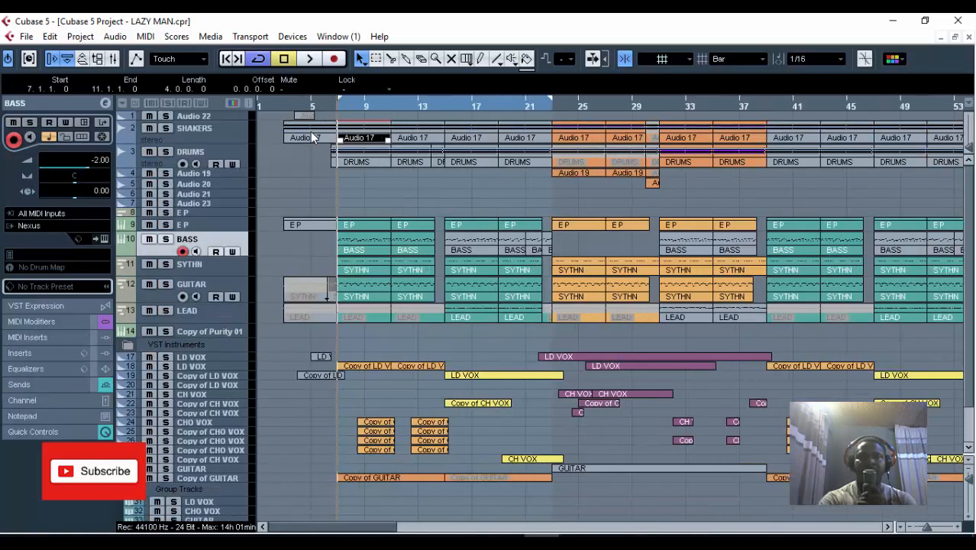
Set the loop range to the selected Audio 17 event on the SHAKERS track, covering bars 7 to 11.
key(h)
key(h)
key(p)
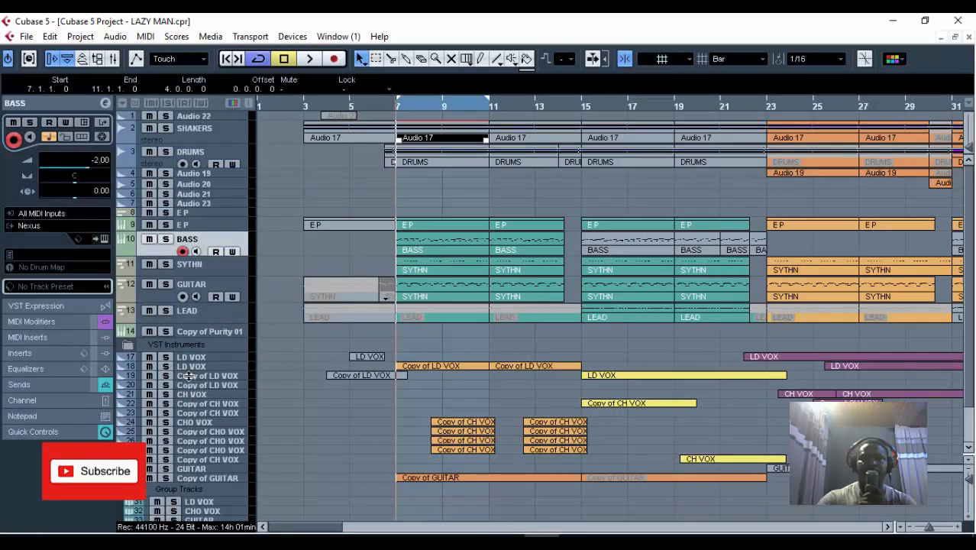
Enlarge the LD VOX track on row 18 and bypass its inserts and equalizers.
click(238, 367)
drag(240, 372, 243, 395)
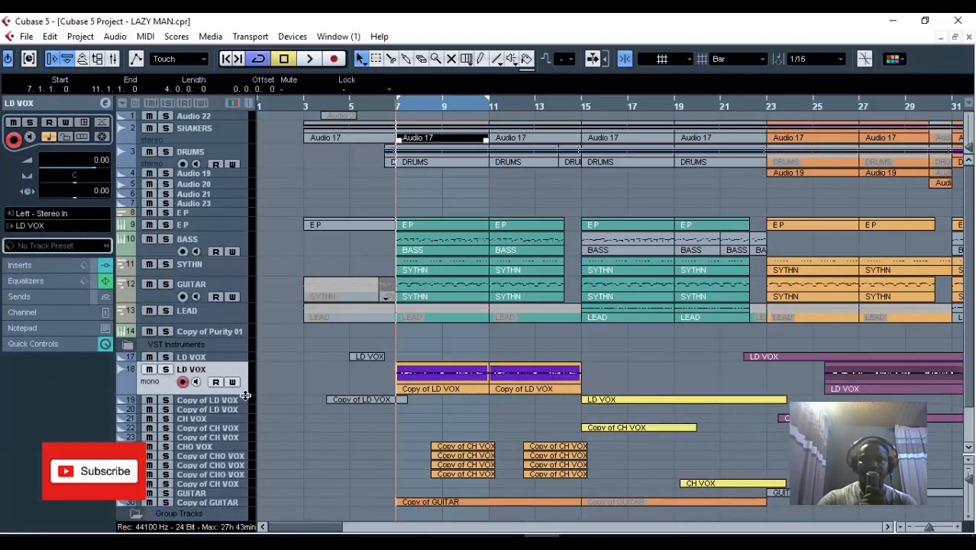
click(93, 266)
click(93, 281)
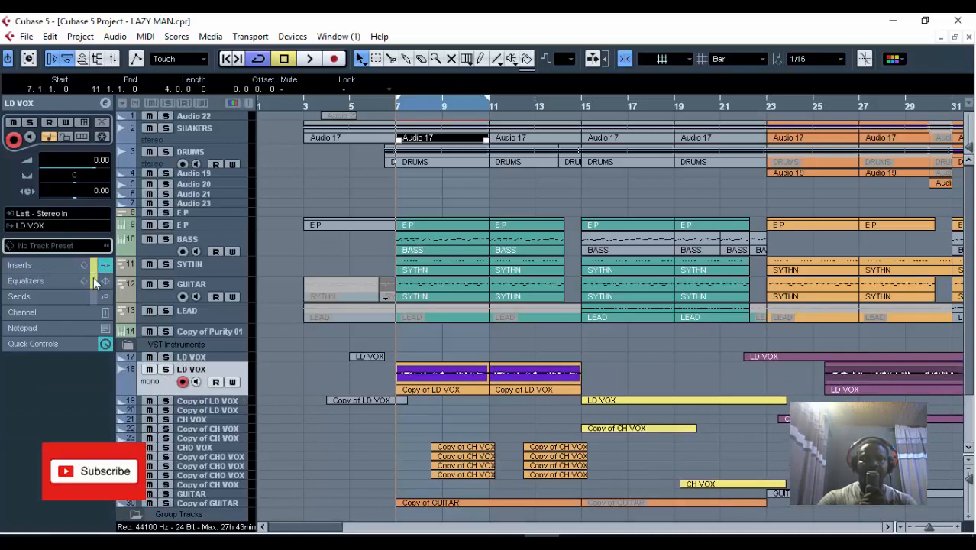
Bypass the inserts, equalizers and sends of the LD VOX group track.
scroll(271, 413, down, 3)
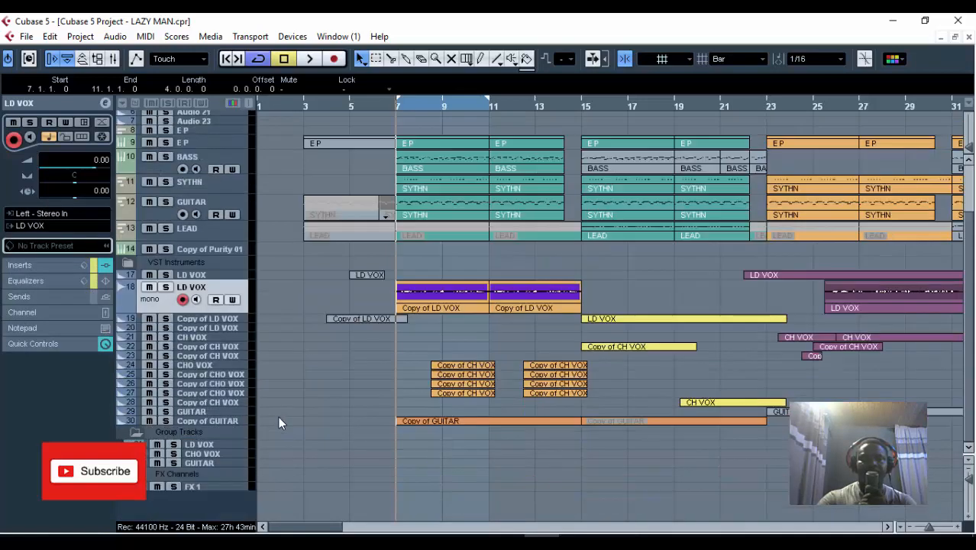
click(220, 444)
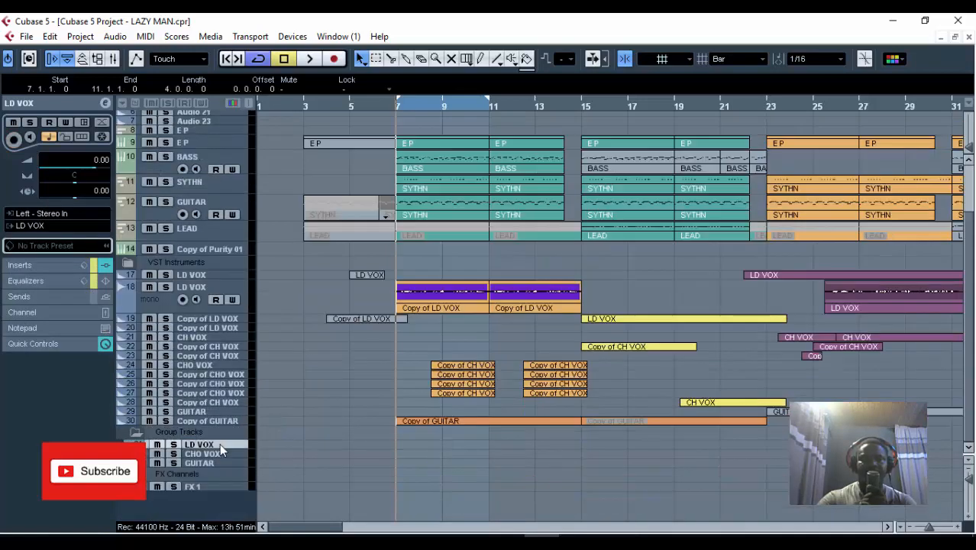
click(90, 103)
click(94, 220)
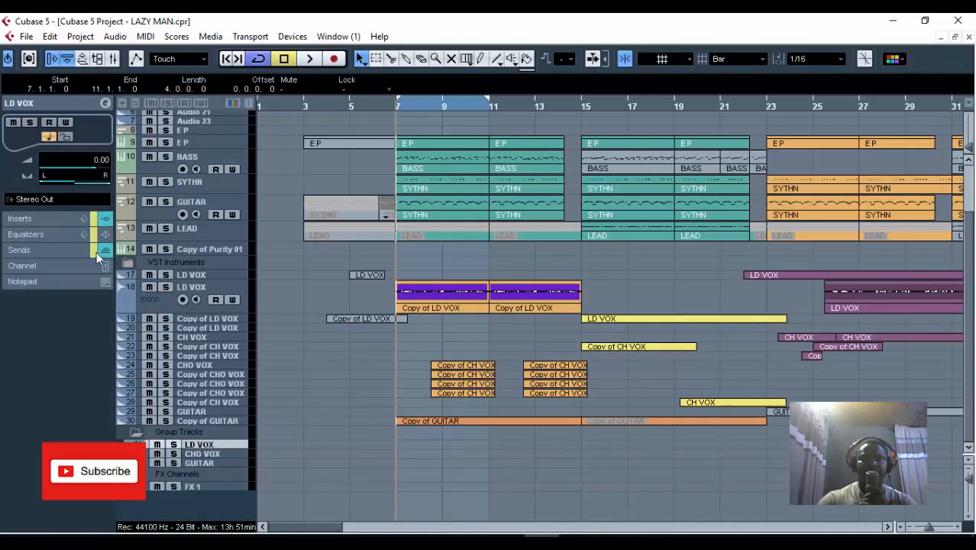
Bypass the inserts of the FX 1 channel.
click(229, 474)
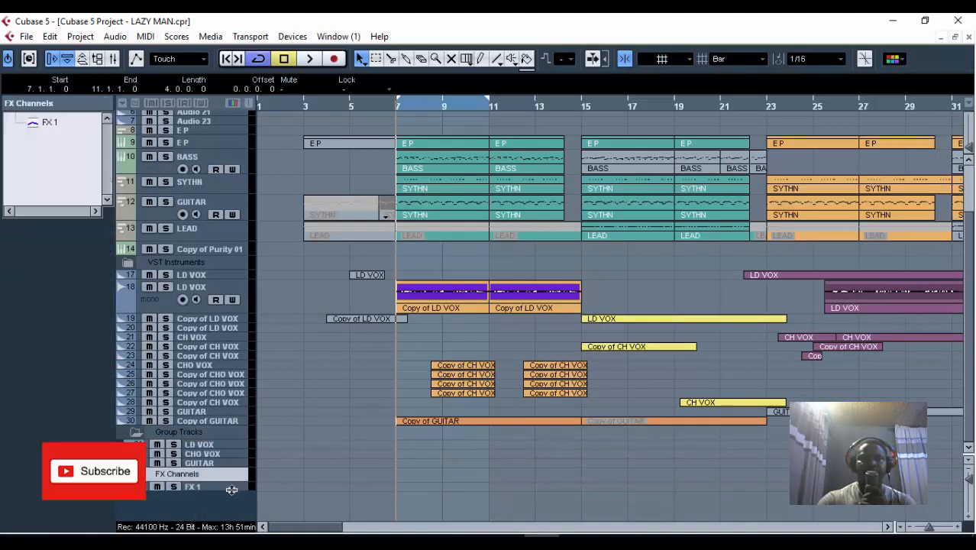
click(232, 490)
click(85, 218)
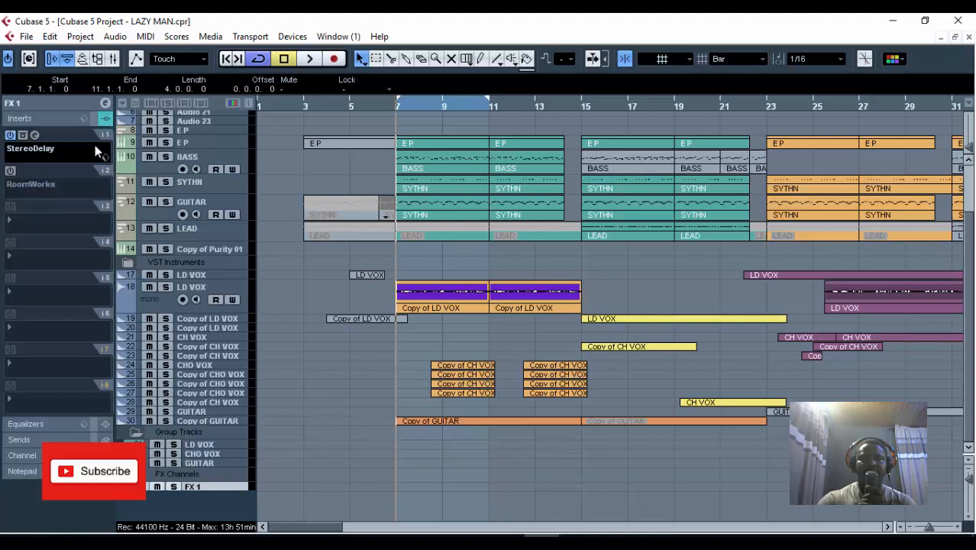
click(78, 107)
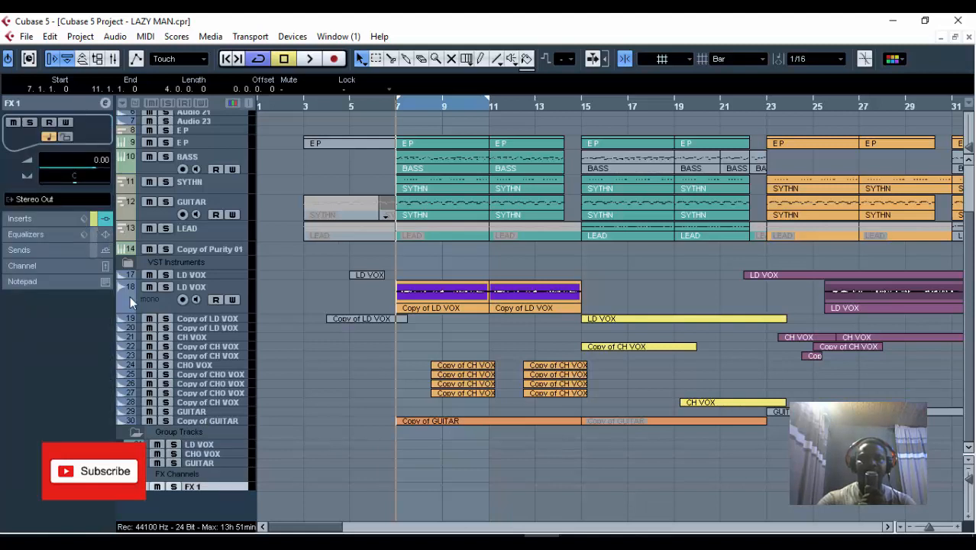
Solo the LD VOX track on row 18, play the looped vocal with its effects bypassed, and stop playback.
click(228, 288)
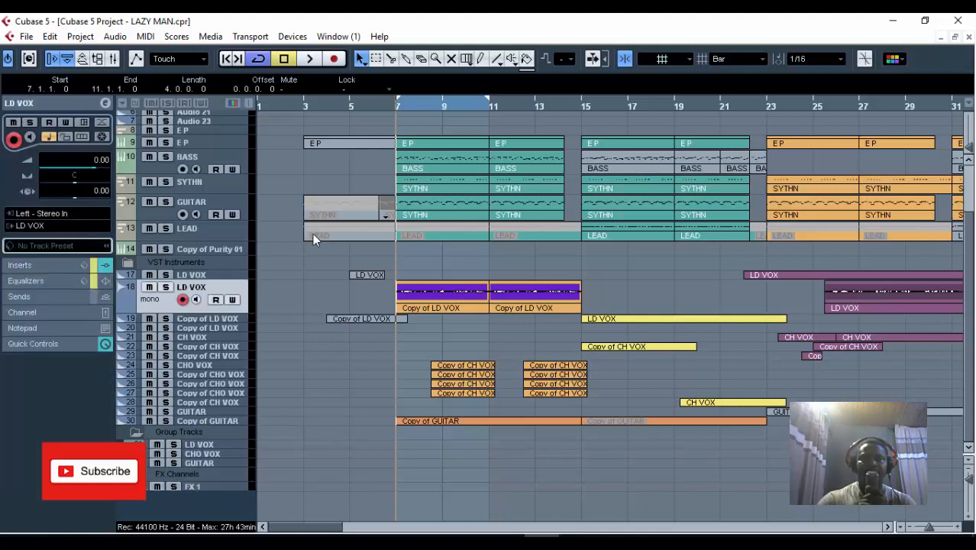
click(166, 287)
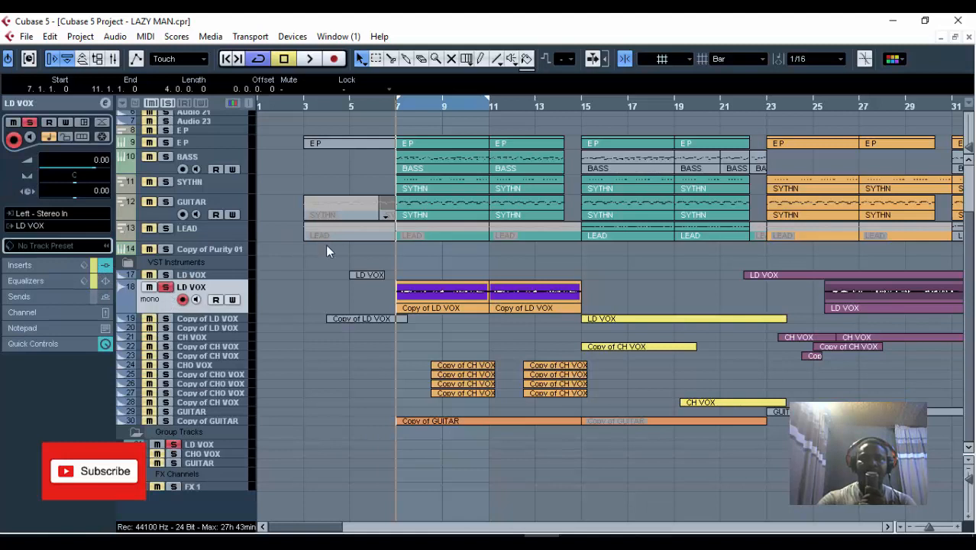
click(313, 282)
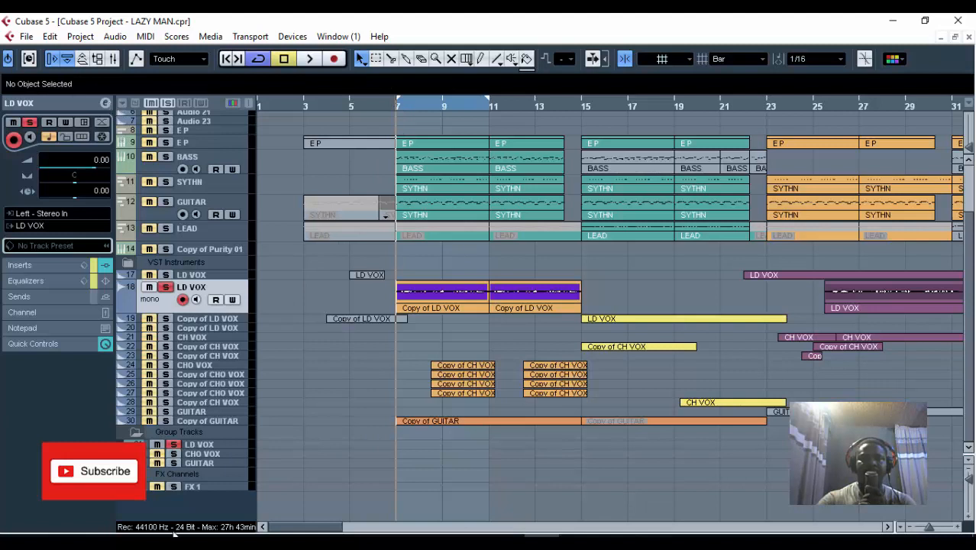
click(311, 59)
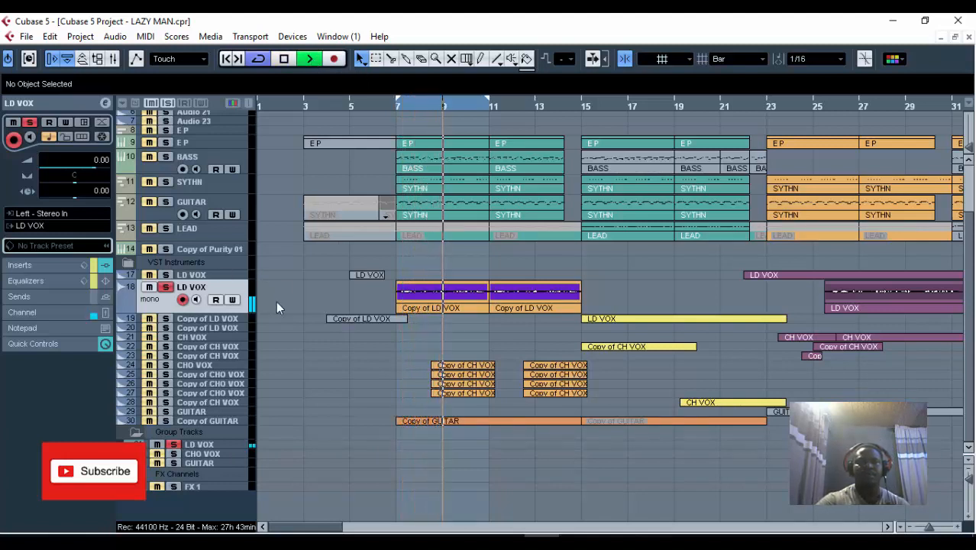
click(210, 444)
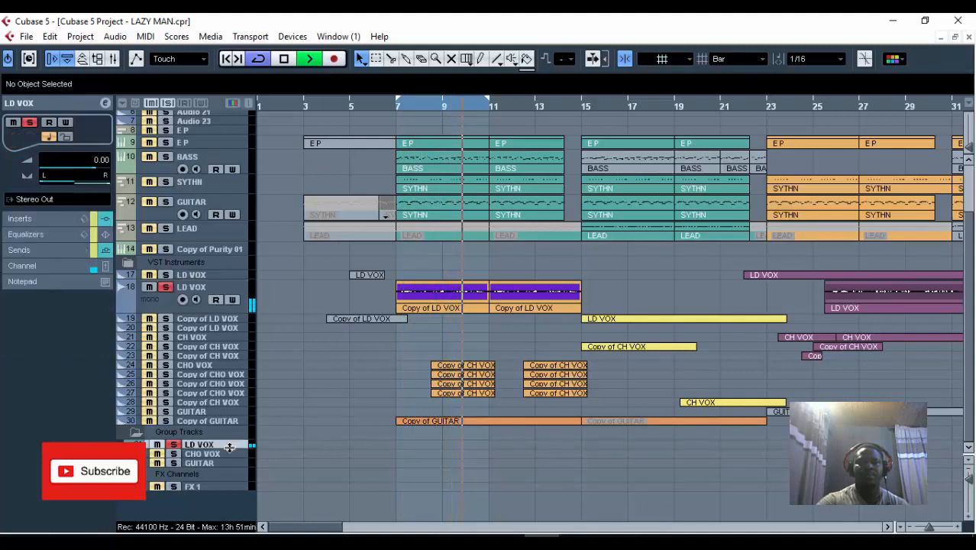
click(219, 305)
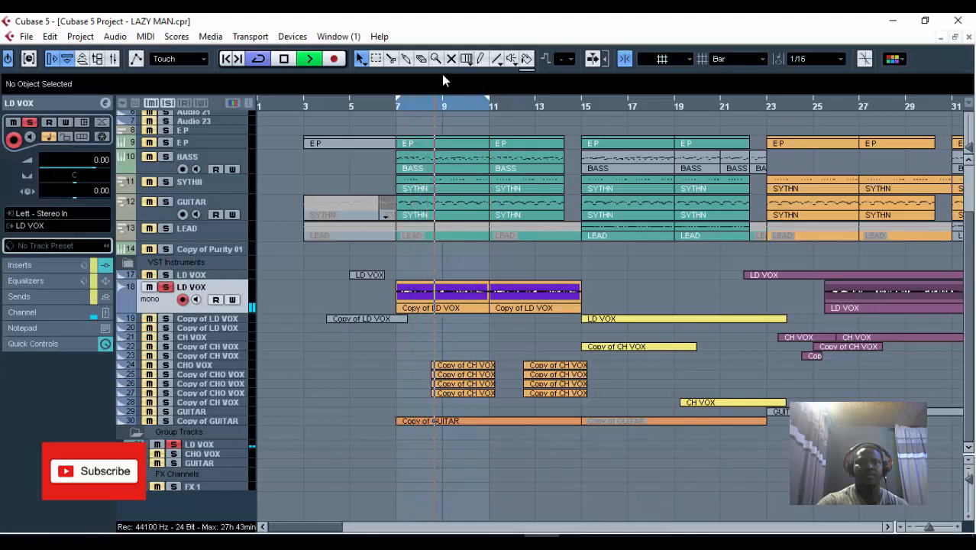
click(281, 67)
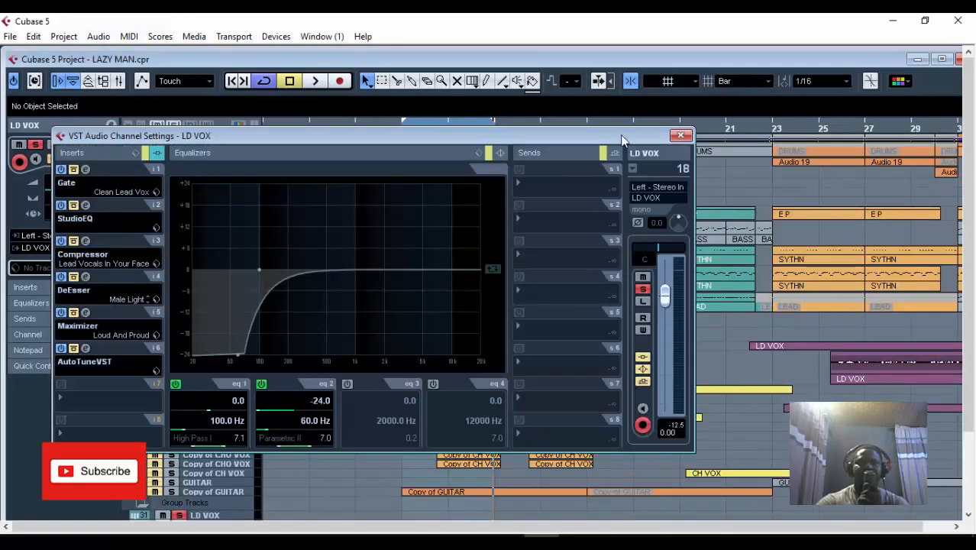
Close the LD VOX channel settings, return to bar 7, and maximize the project window.
click(681, 135)
click(403, 135)
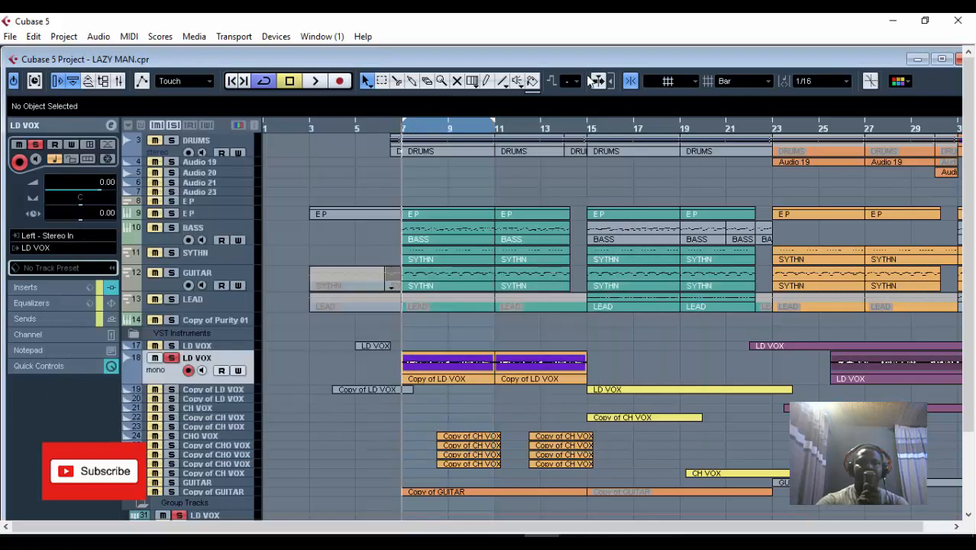
click(942, 59)
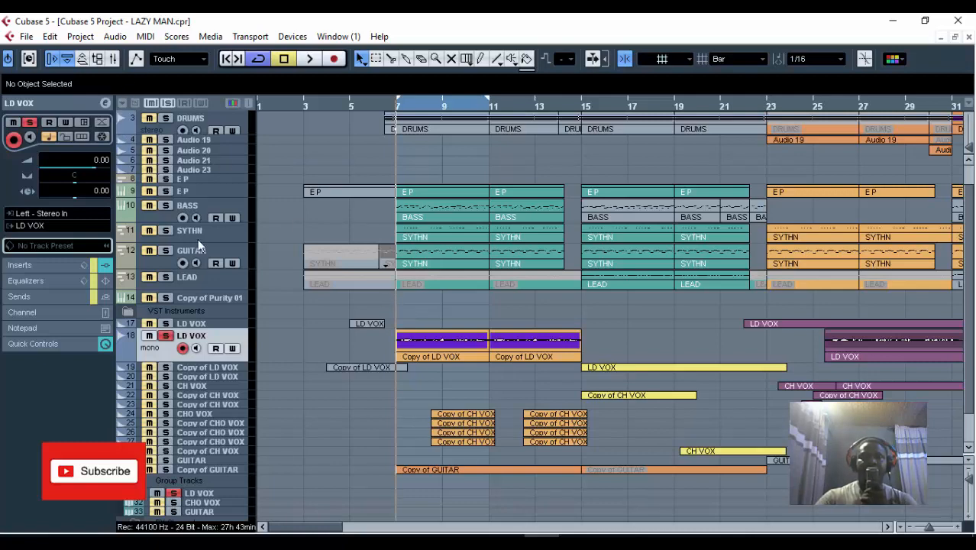
Clear the inserts and equalizers in the LD VOX channel settings and maximize the project window again.
click(104, 103)
drag(414, 135, 450, 135)
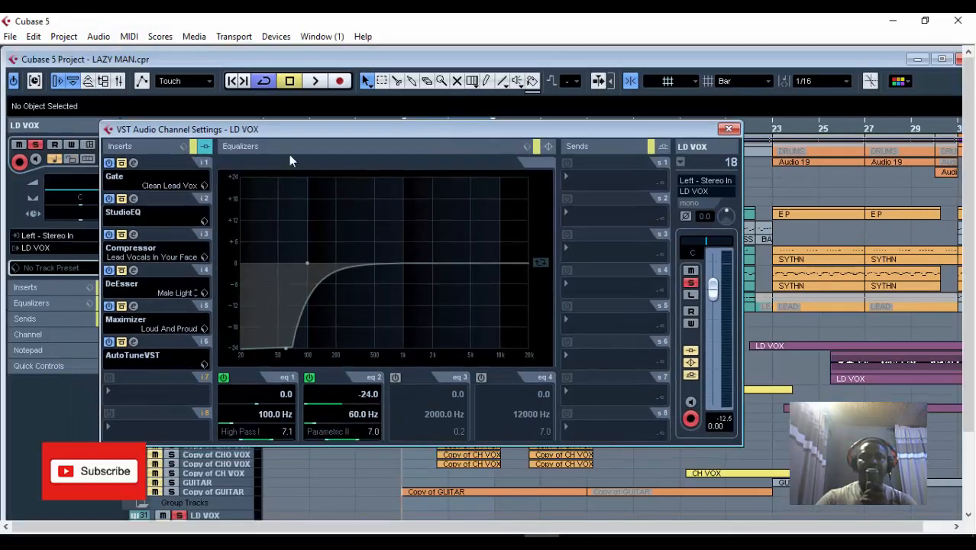
double_click(316, 62)
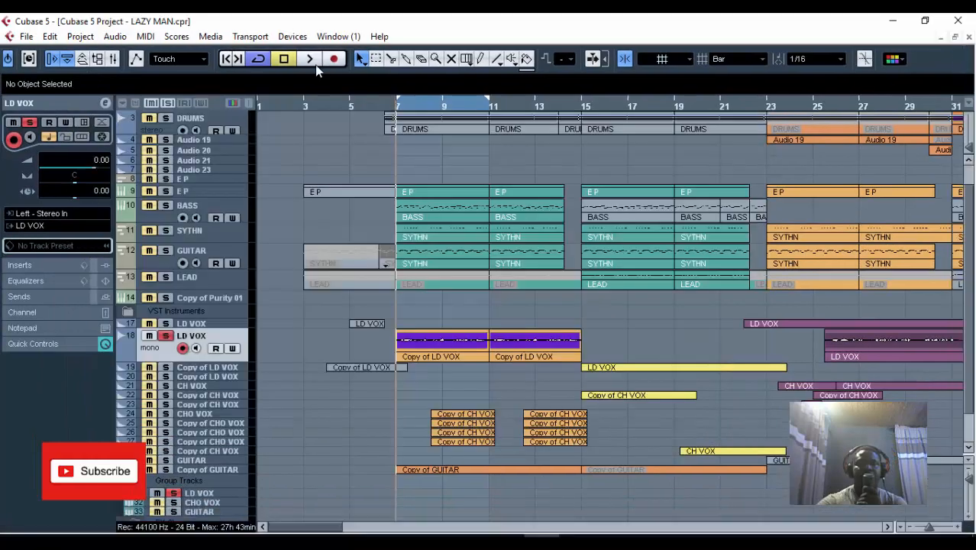
Play the soloed LD VOX track without effects, stop, and return to bar 7.
click(309, 58)
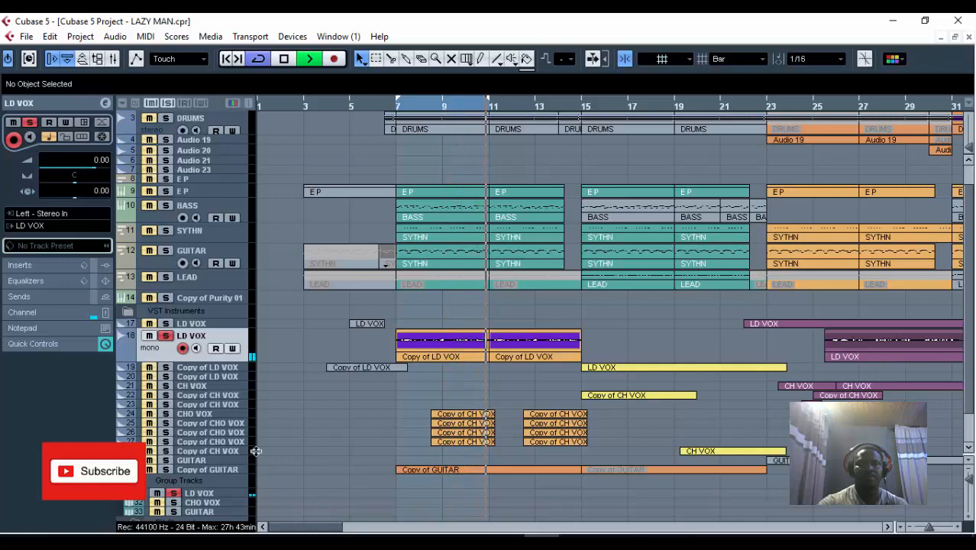
key(space)
click(394, 113)
click(395, 107)
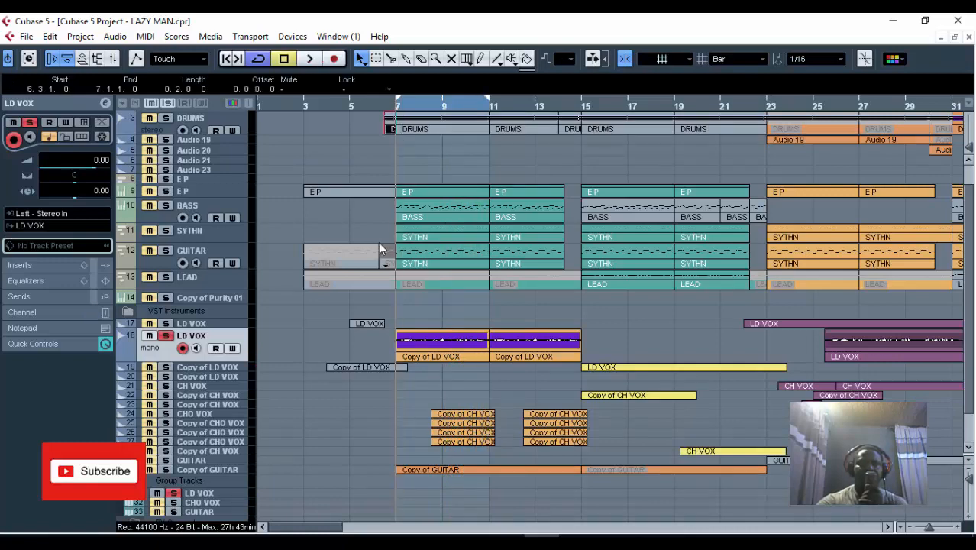
Open the LD VOX channel settings and load the NS1 Mono noise suppressor into the first insert slot.
click(106, 103)
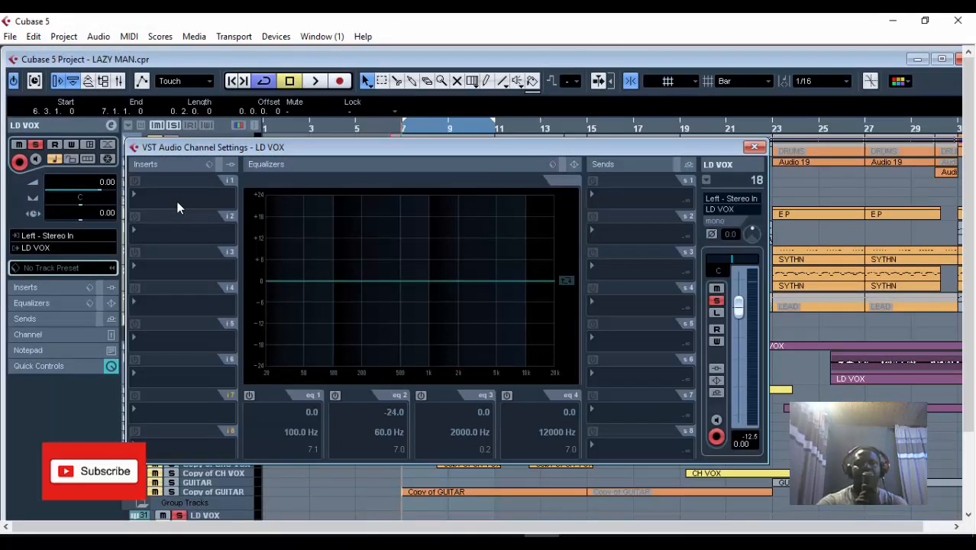
click(167, 200)
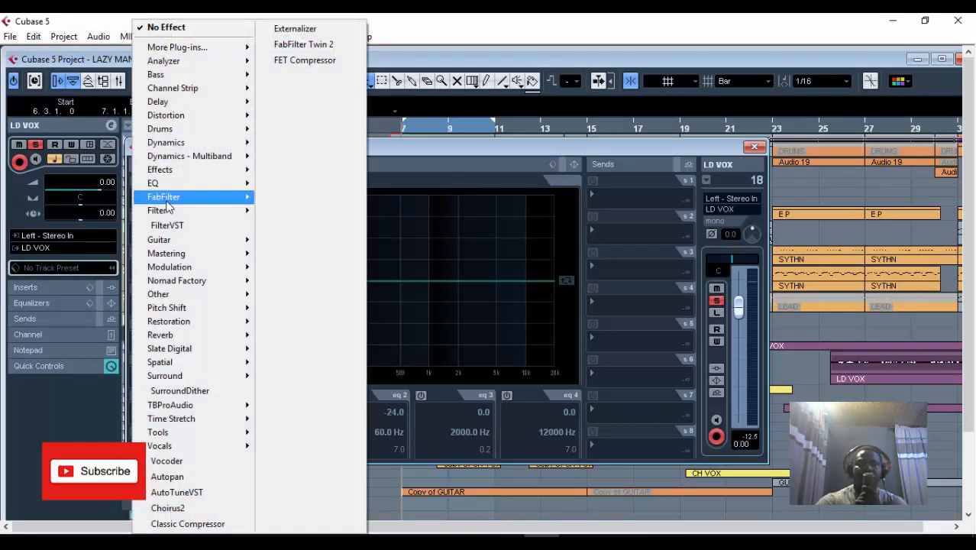
mouse_move(167, 201)
mouse_move(233, 270)
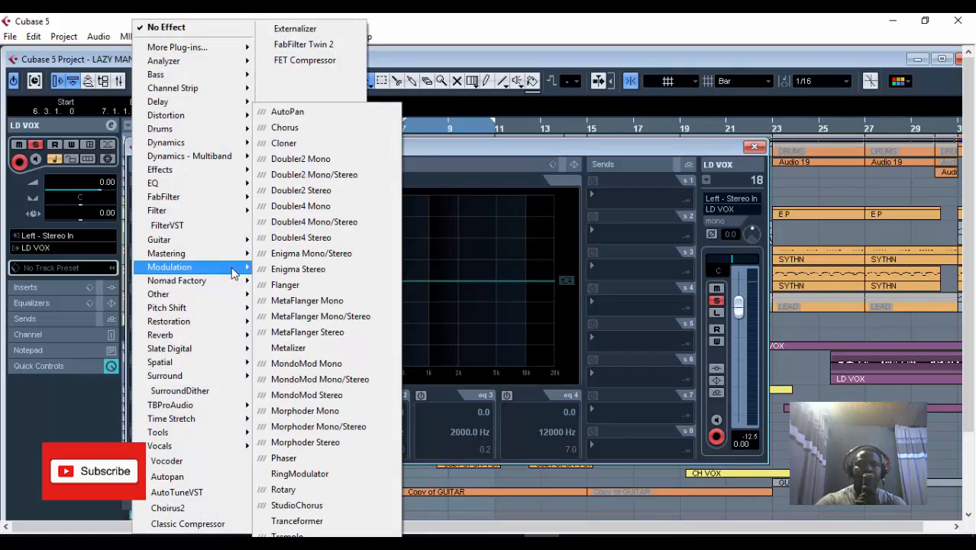
mouse_move(222, 322)
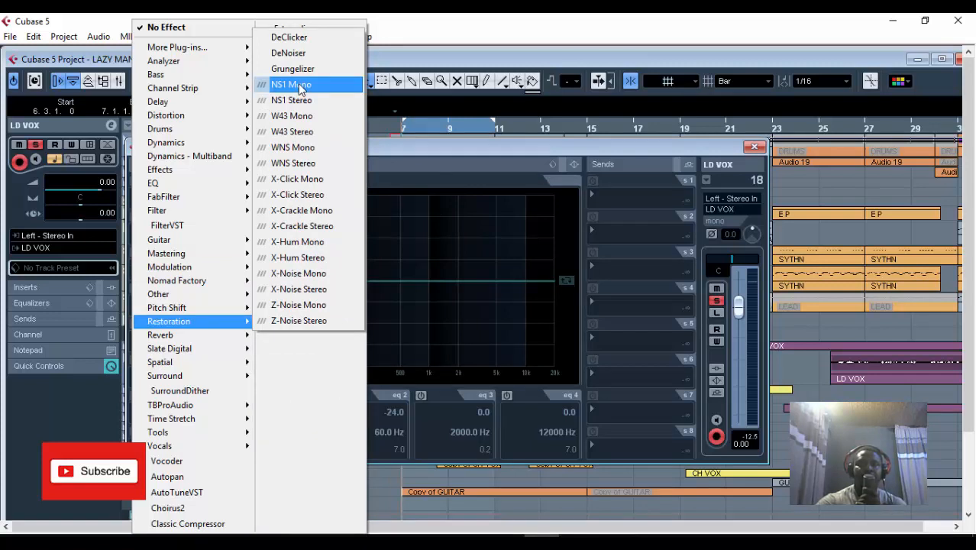
click(298, 85)
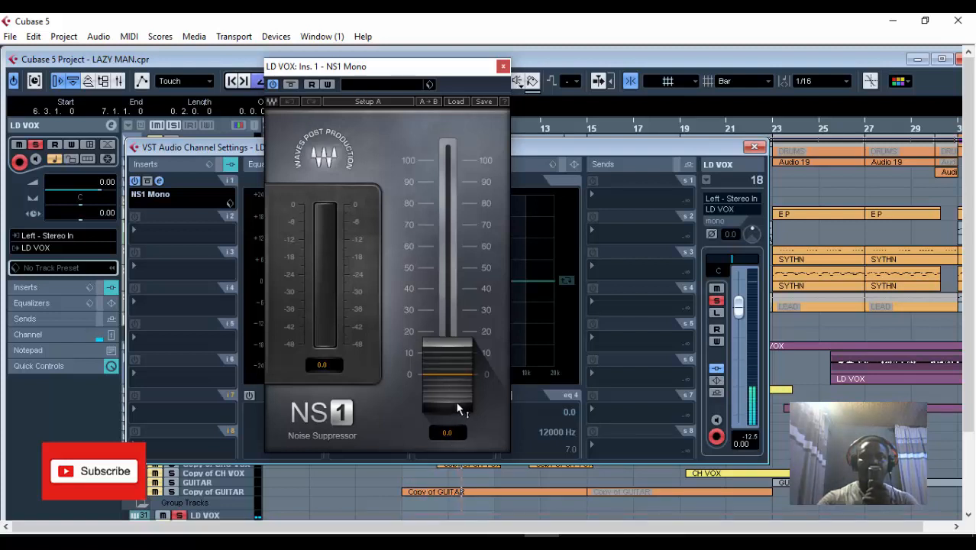
Set the NS1 noise suppression amount to 15.0 while the vocal plays.
drag(460, 404, 460, 378)
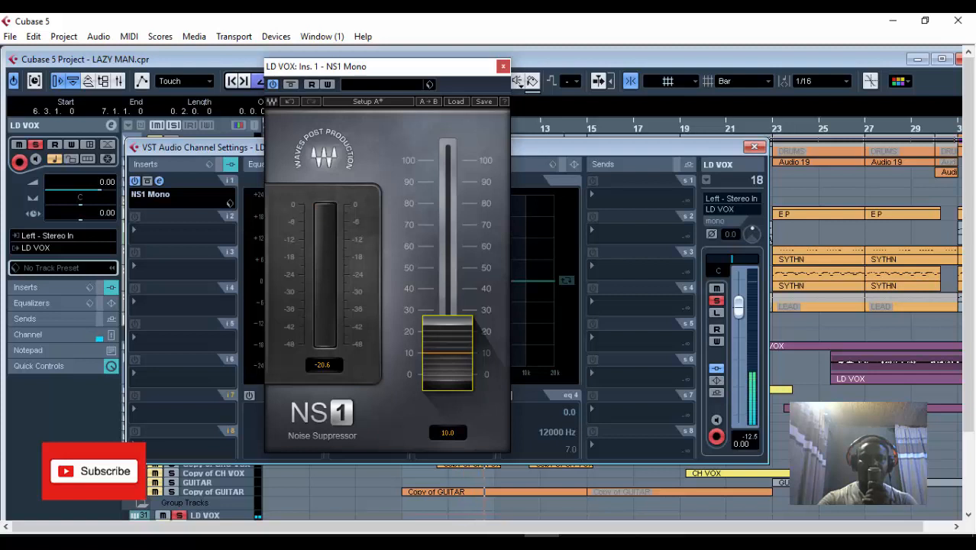
double_click(457, 386)
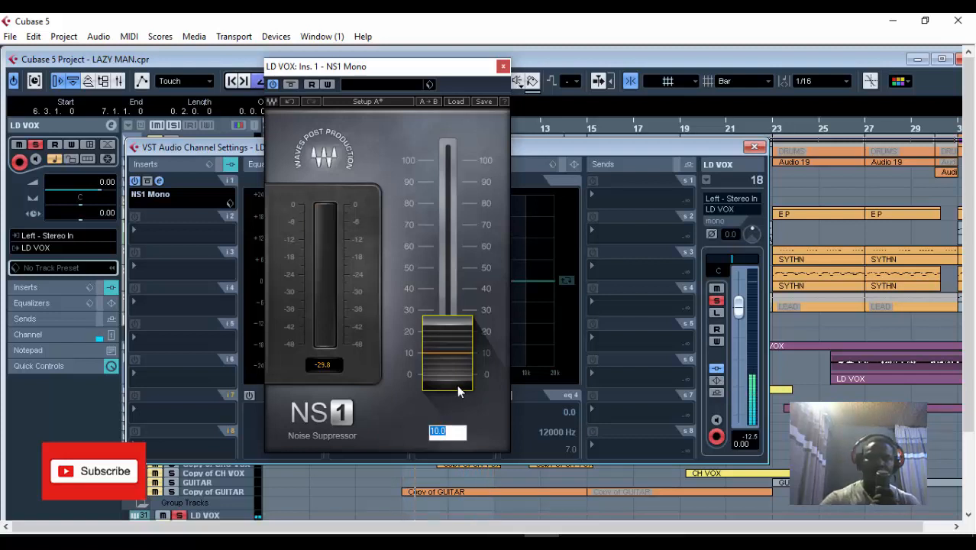
text(15)
key(Return)
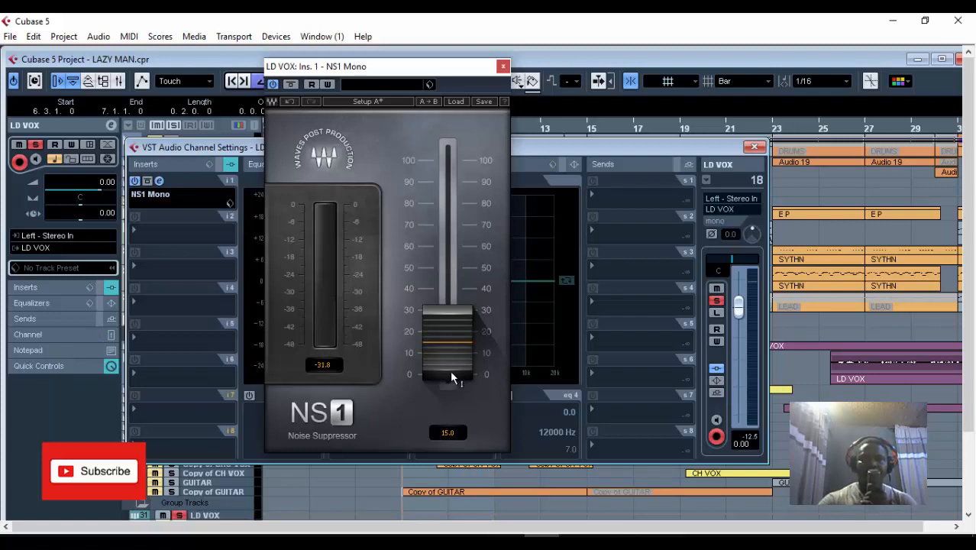
click(330, 203)
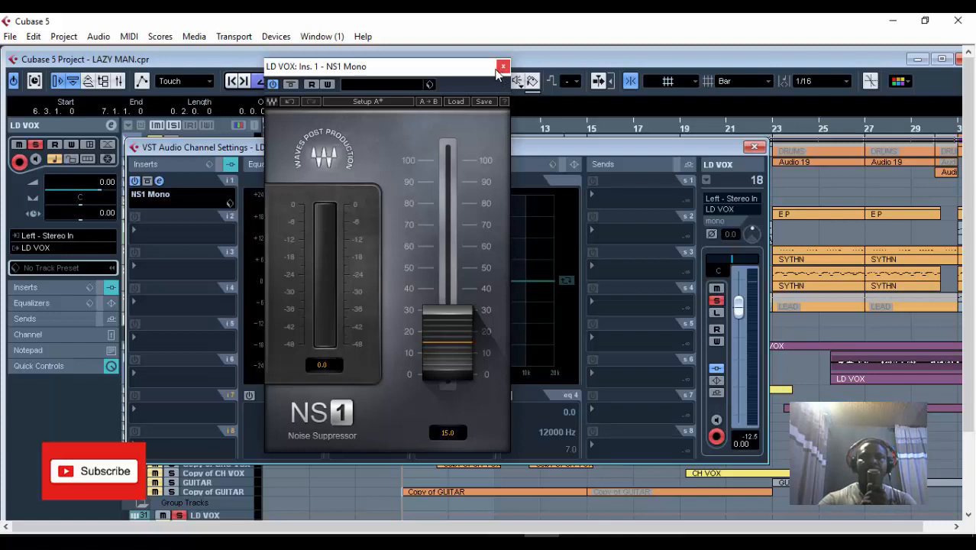
Compare the vocal with NS1 switched off and on, leave it active, and close its window.
click(274, 84)
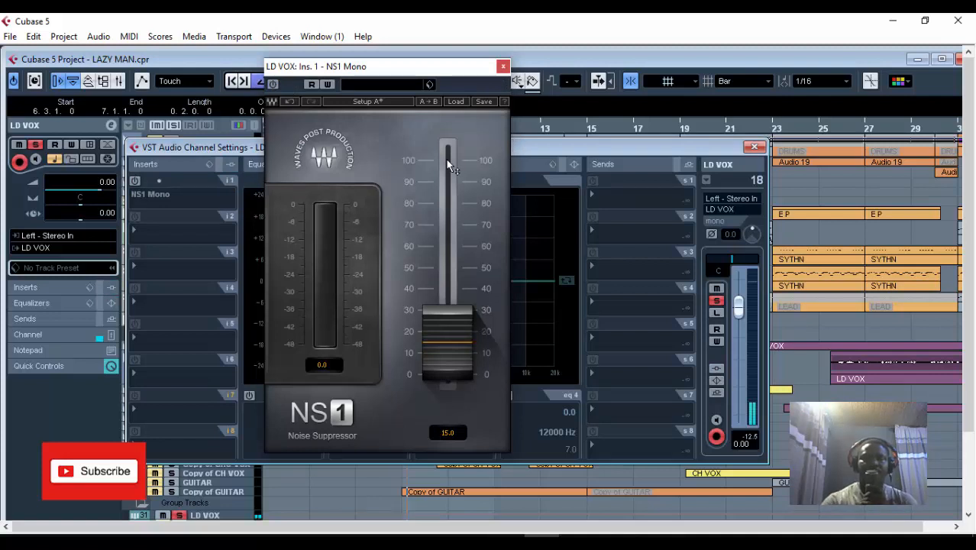
key(space)
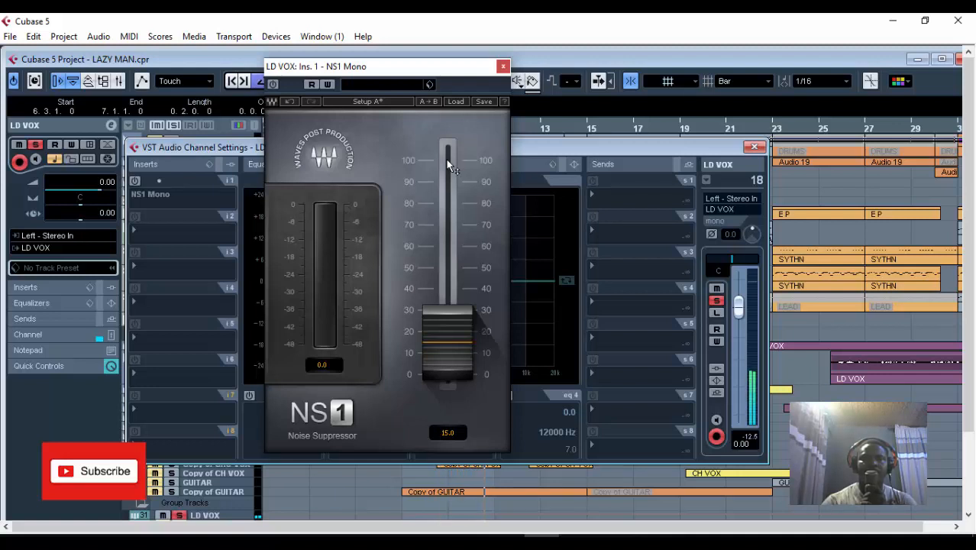
click(272, 84)
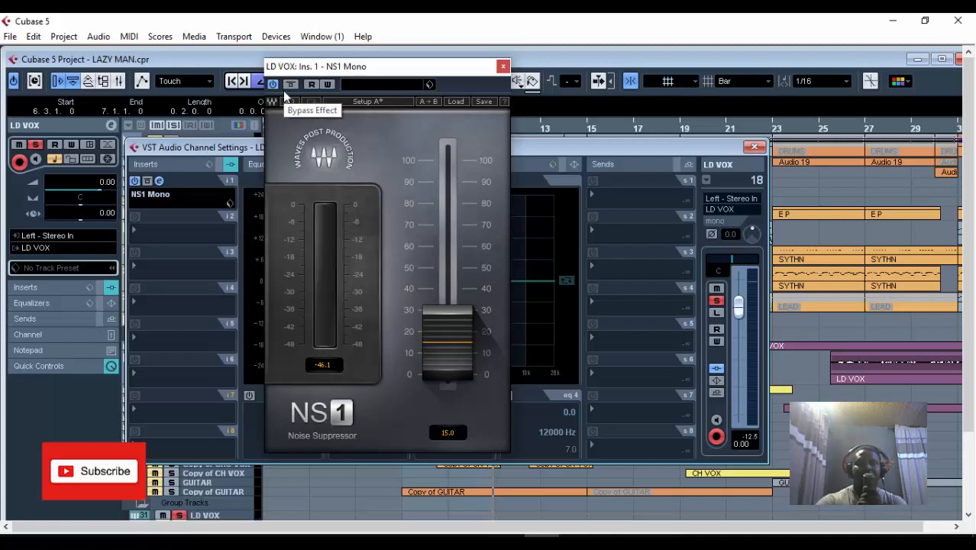
click(503, 68)
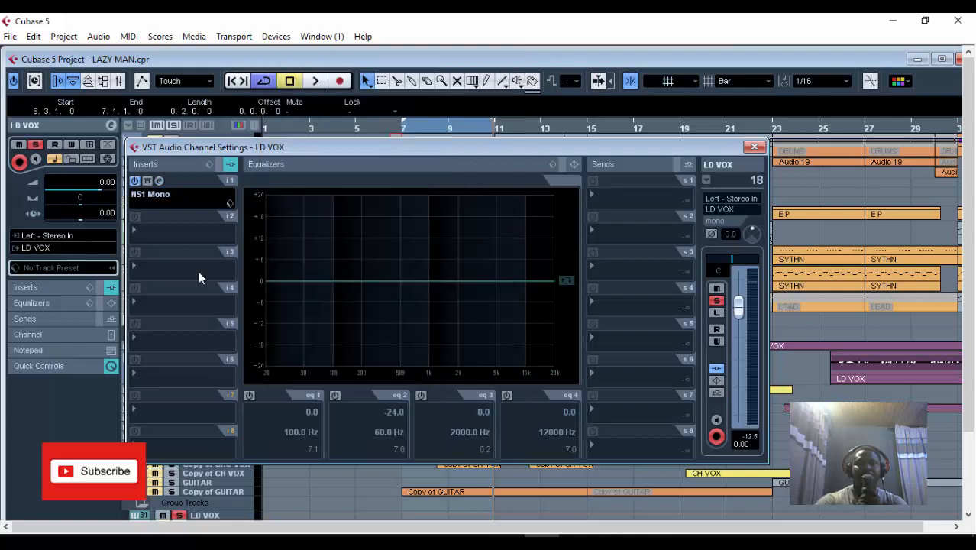
Load AutoTuneVST into the second insert slot with key G, scale Major and input type Low Male Voice.
click(155, 238)
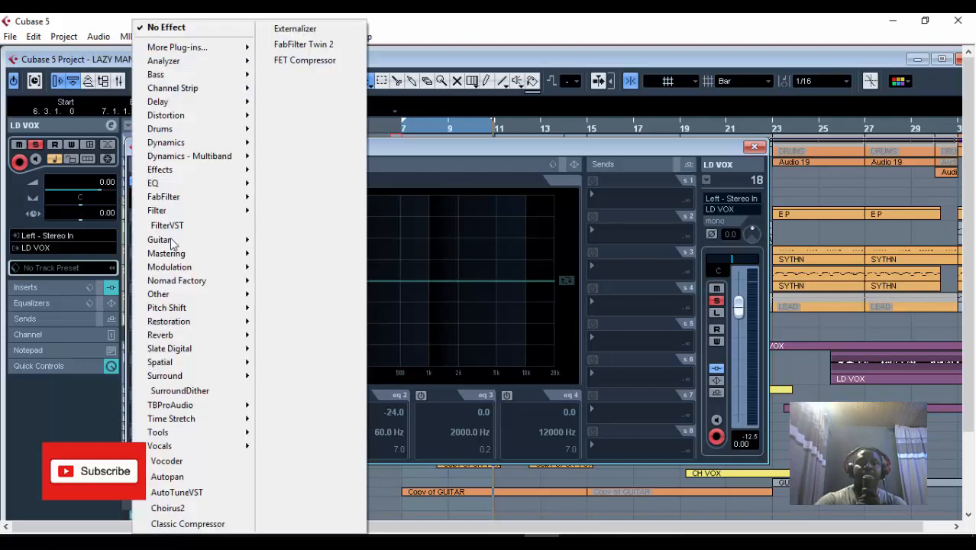
click(231, 493)
click(222, 212)
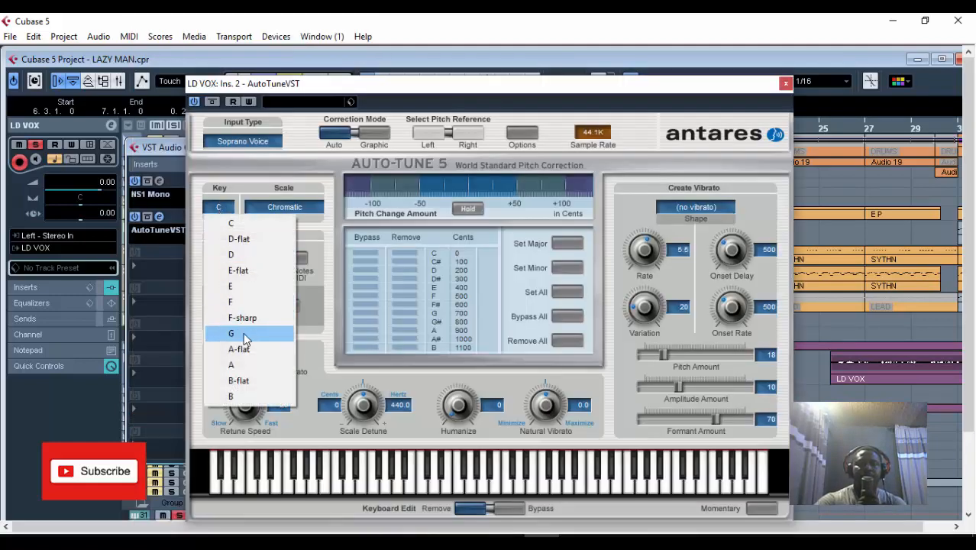
click(245, 338)
click(286, 207)
click(336, 94)
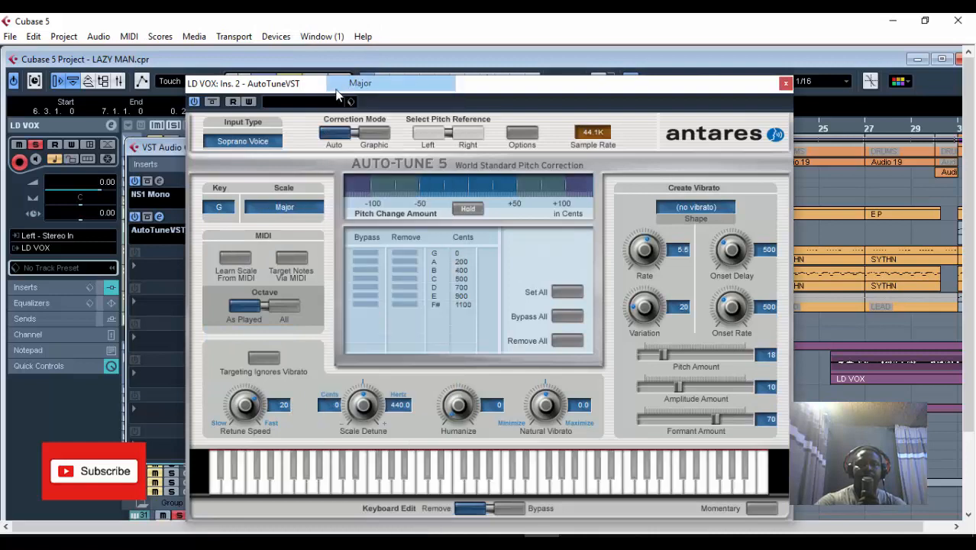
click(249, 142)
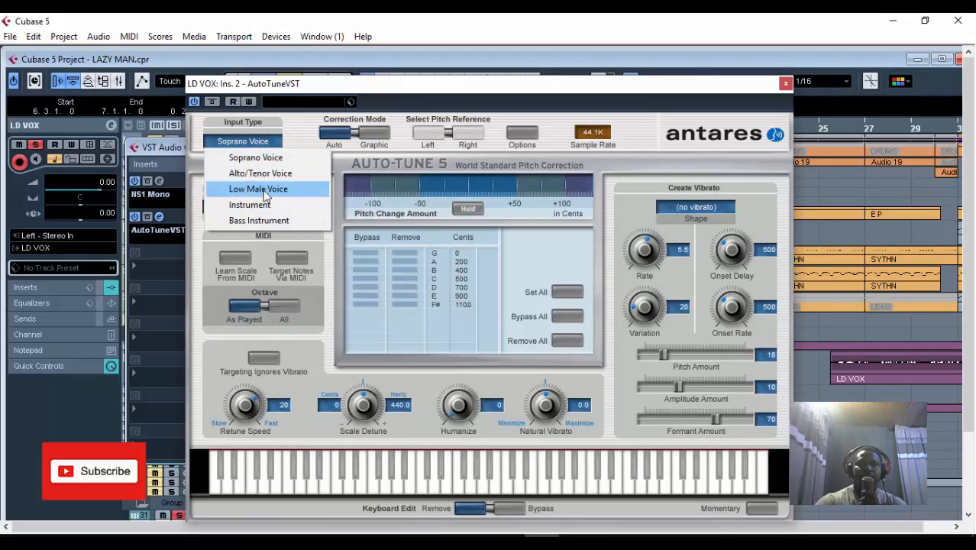
click(265, 196)
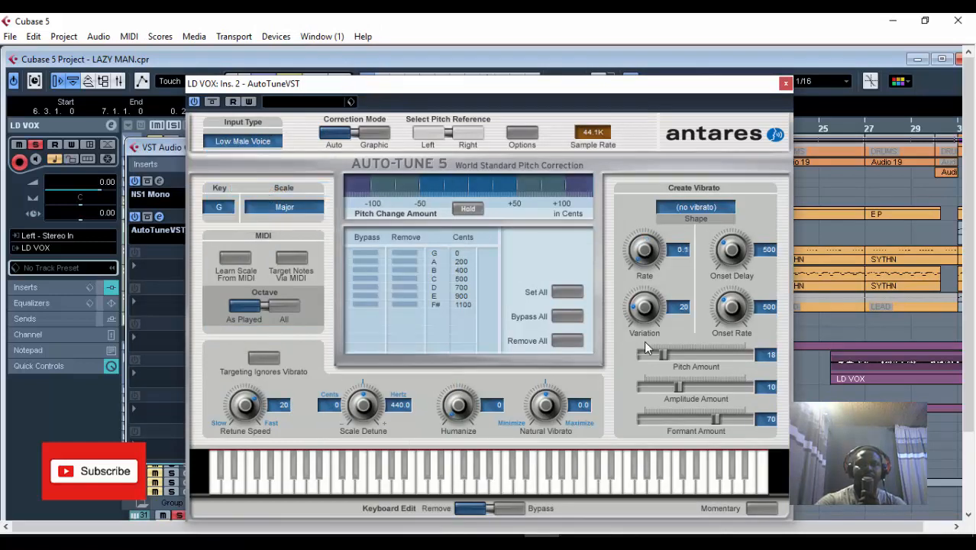
Set Auto-Tune's vibrato rate to 0.1, variation, onsets and pitch amount to 0, amplitude to 30, formant to 100, and retune speed to 0.
drag(644, 300, 657, 395)
drag(734, 241, 735, 337)
drag(734, 295, 803, 396)
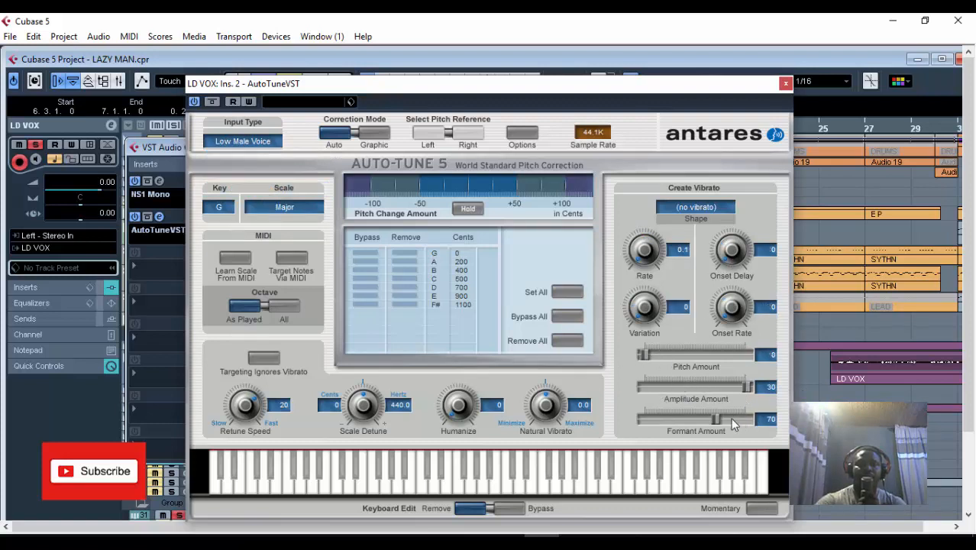
drag(731, 418, 772, 421)
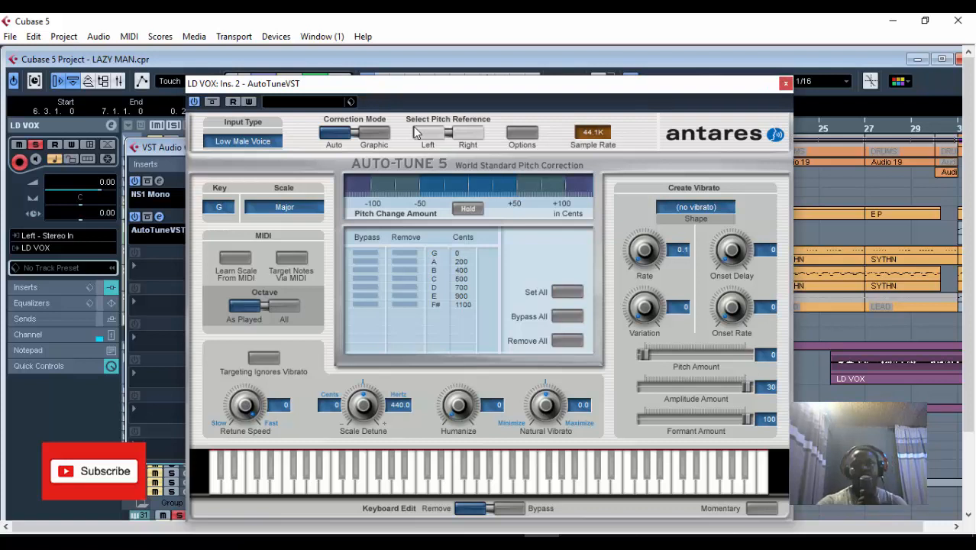
Compare the vocal with Auto-Tune switched off and on, leave it active, and close its window.
click(195, 101)
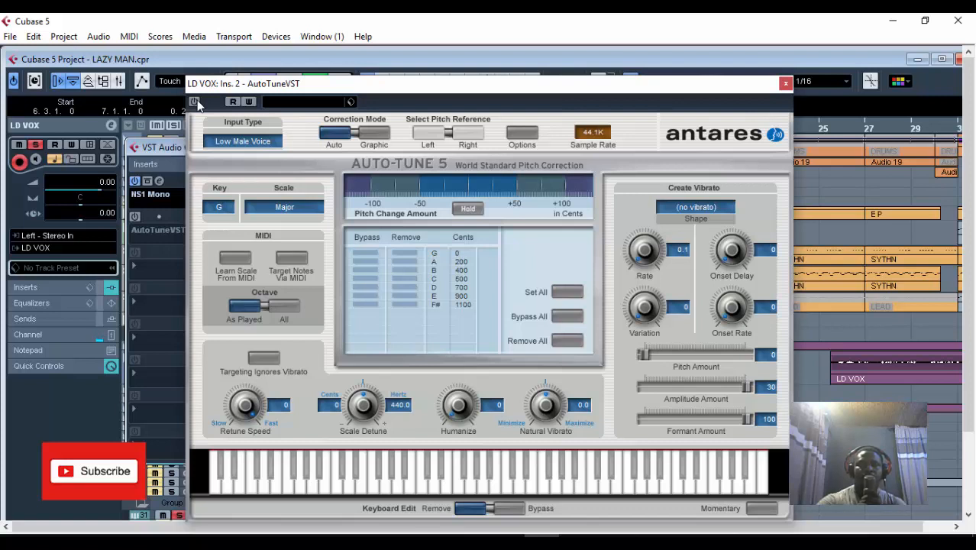
click(195, 102)
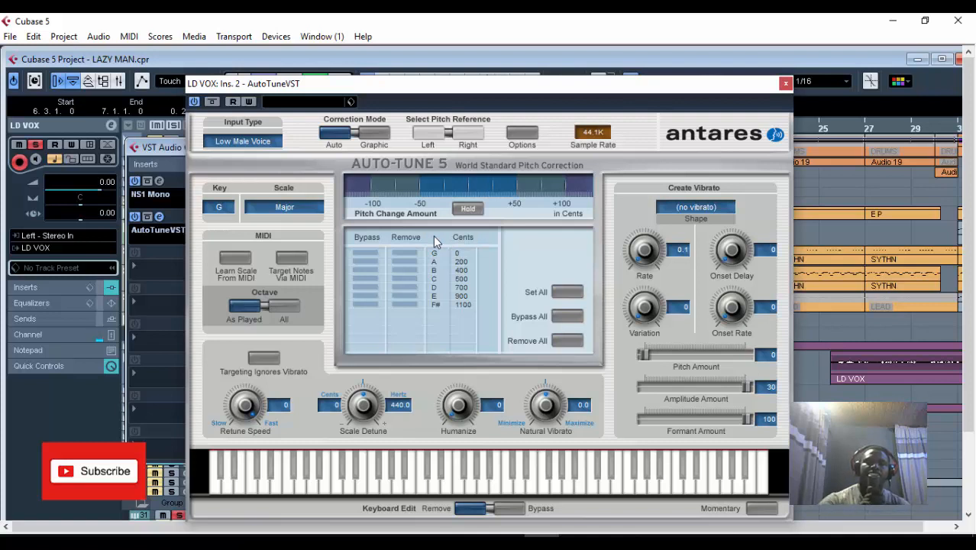
click(785, 86)
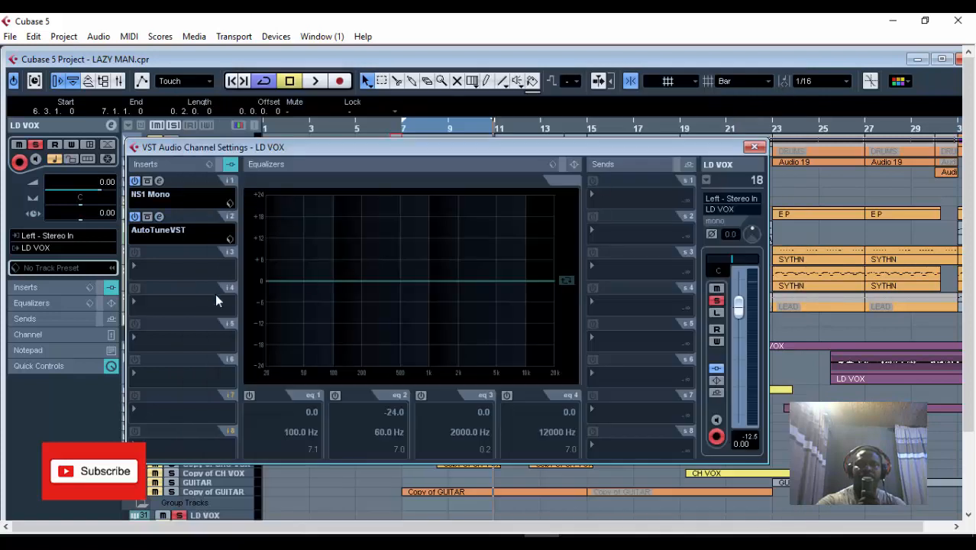
Load StudioEQ into the third insert slot of LD VOX and reposition its window slightly.
click(158, 269)
mouse_move(207, 138)
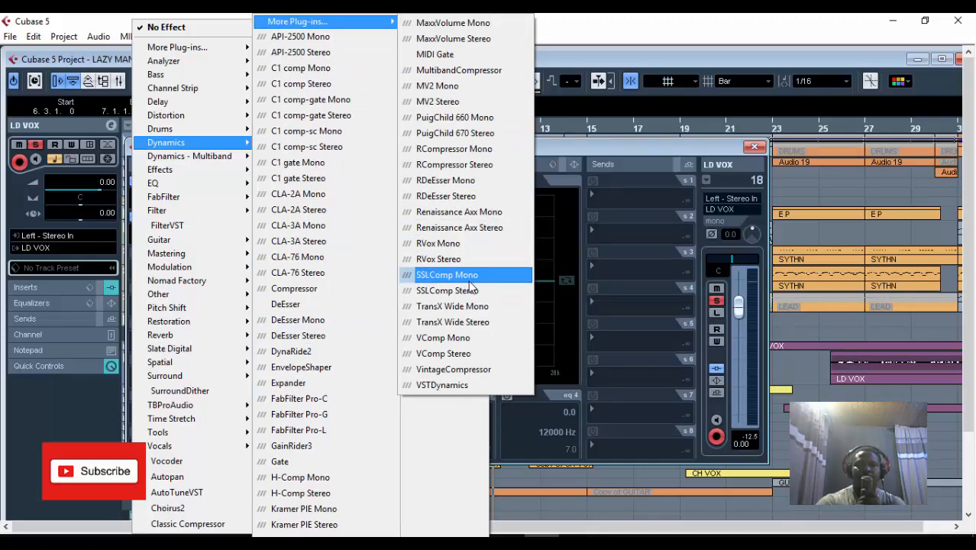
click(471, 287)
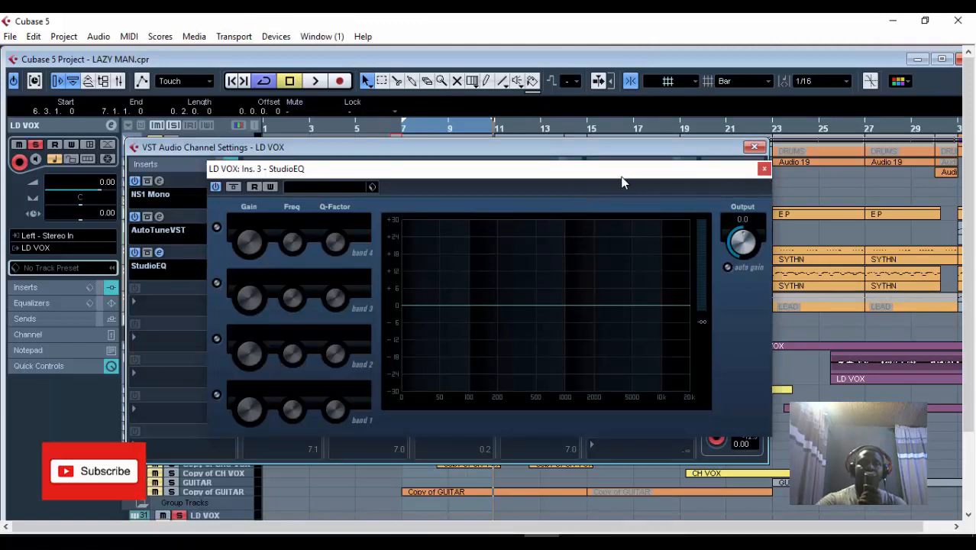
drag(633, 181, 615, 180)
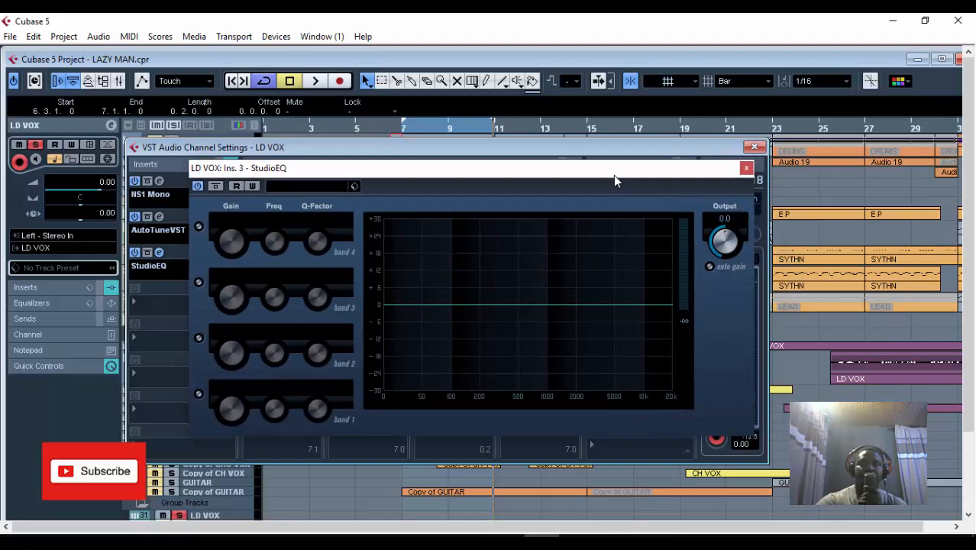
Enable all four StudioEQ bands and set the filter type of bands 1 and 4 to Peak.
click(199, 227)
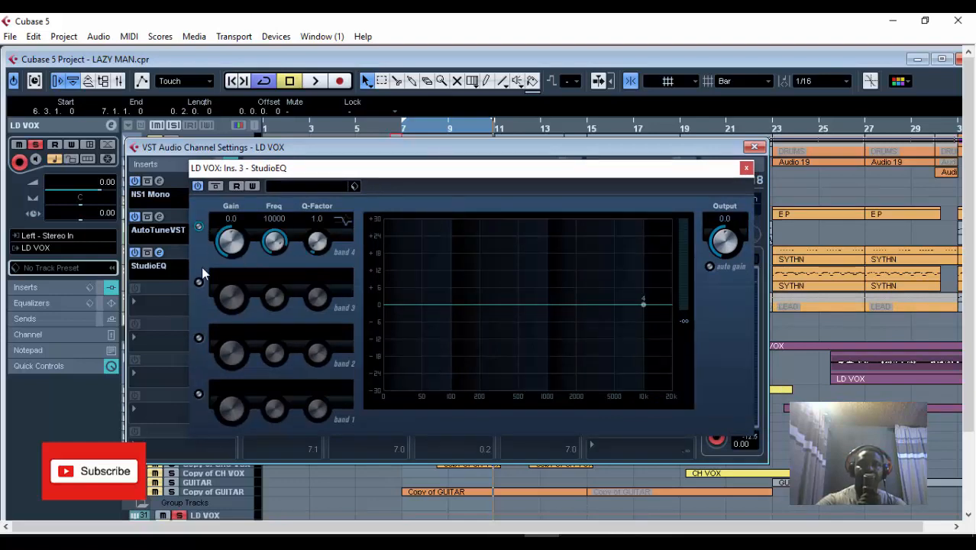
click(199, 282)
click(199, 338)
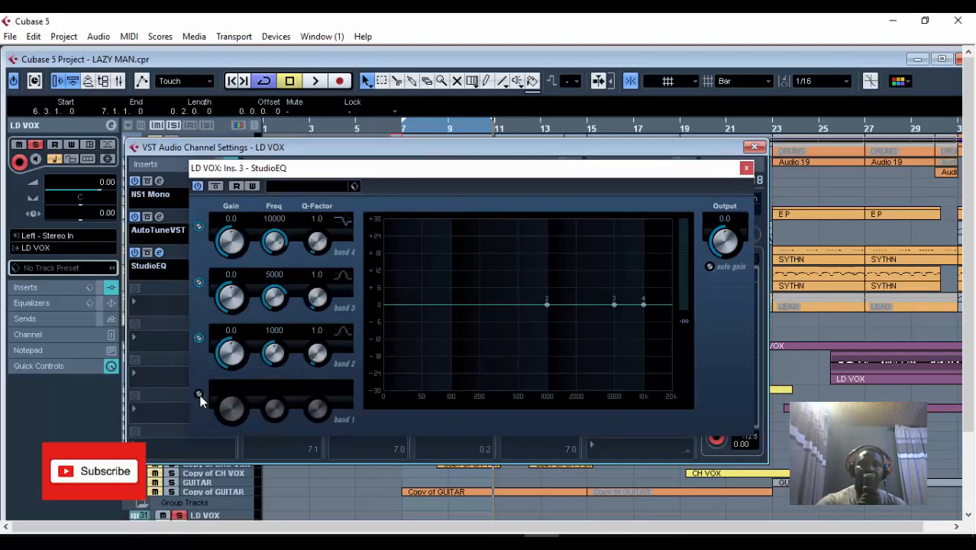
click(200, 394)
click(345, 388)
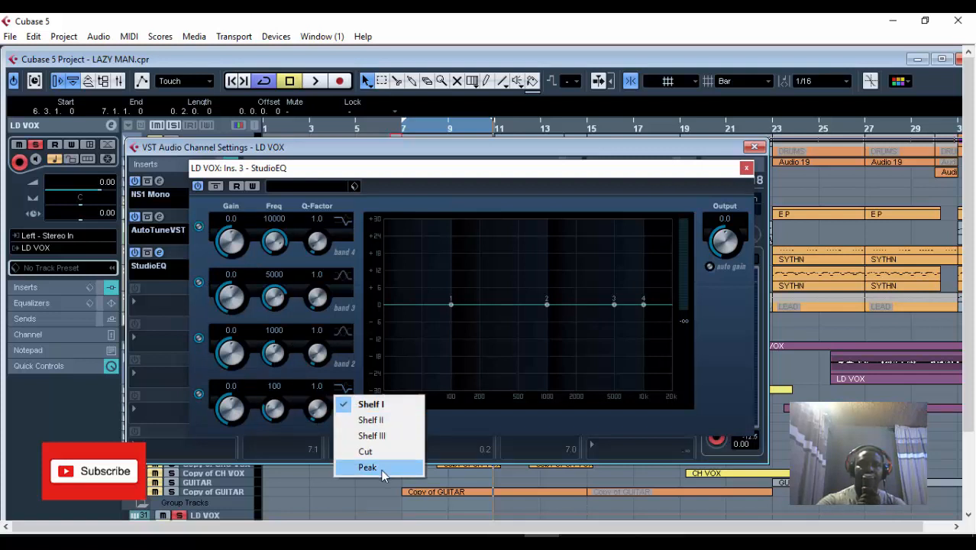
click(382, 468)
click(343, 220)
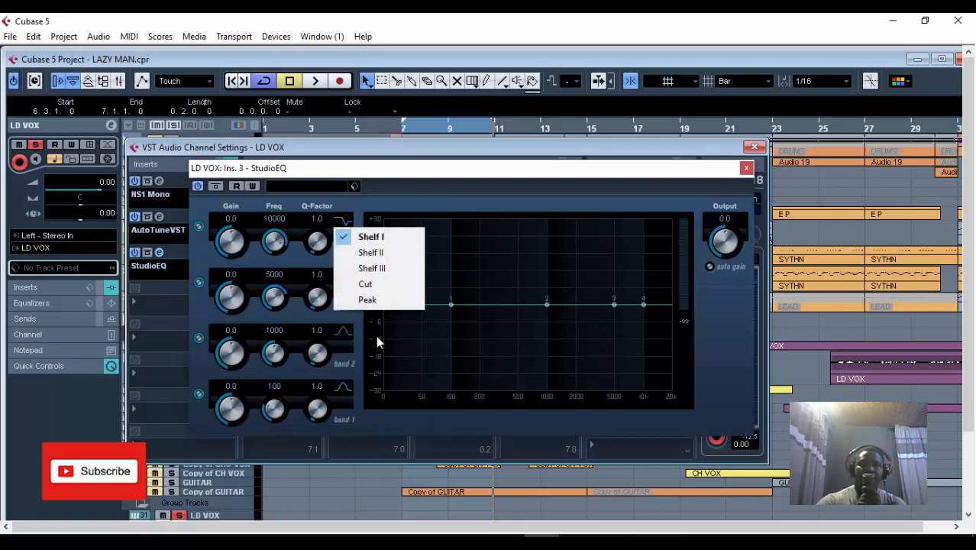
click(381, 300)
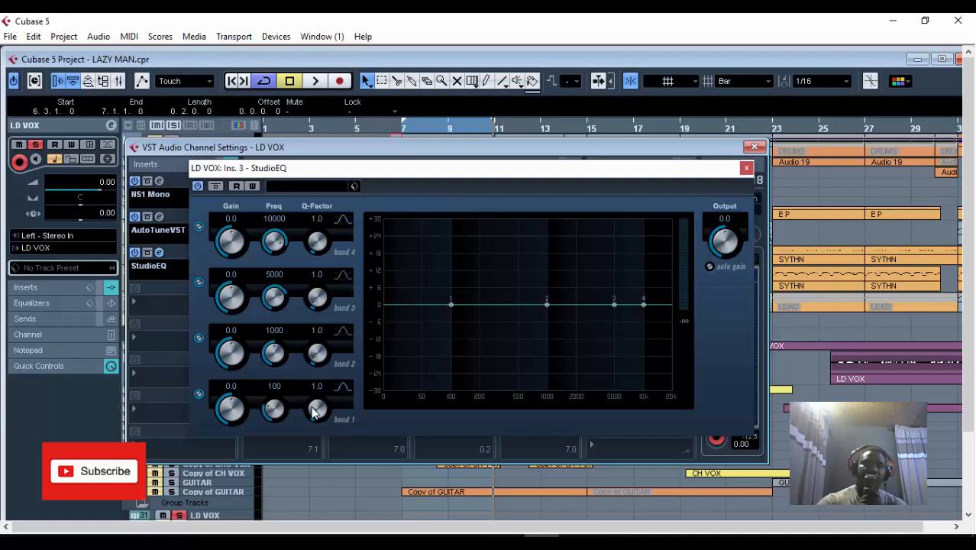
Set StudioEQ band 1 to Q 10.0 and gain 24.0, then sweep its frequency during playback and settle on 230 Hz.
drag(314, 413, 312, 200)
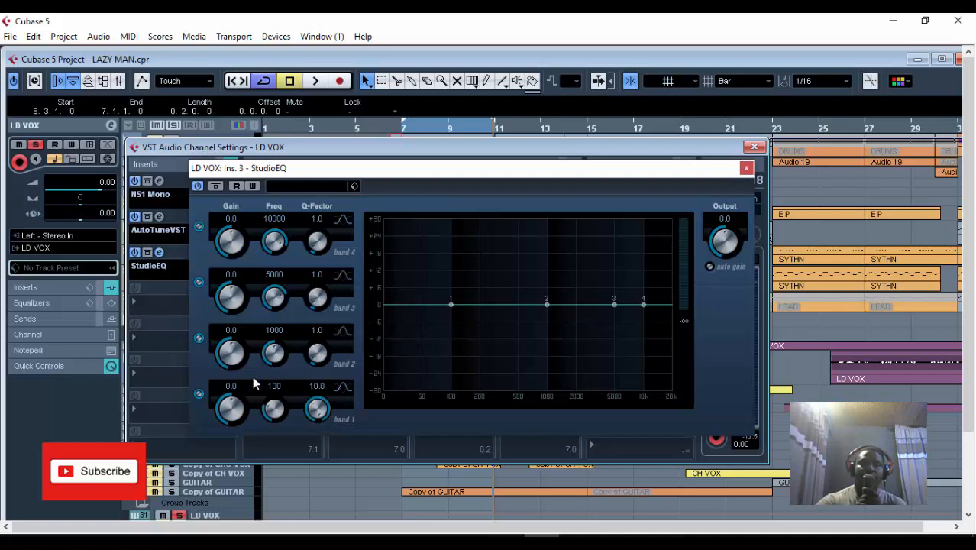
drag(239, 419, 249, 303)
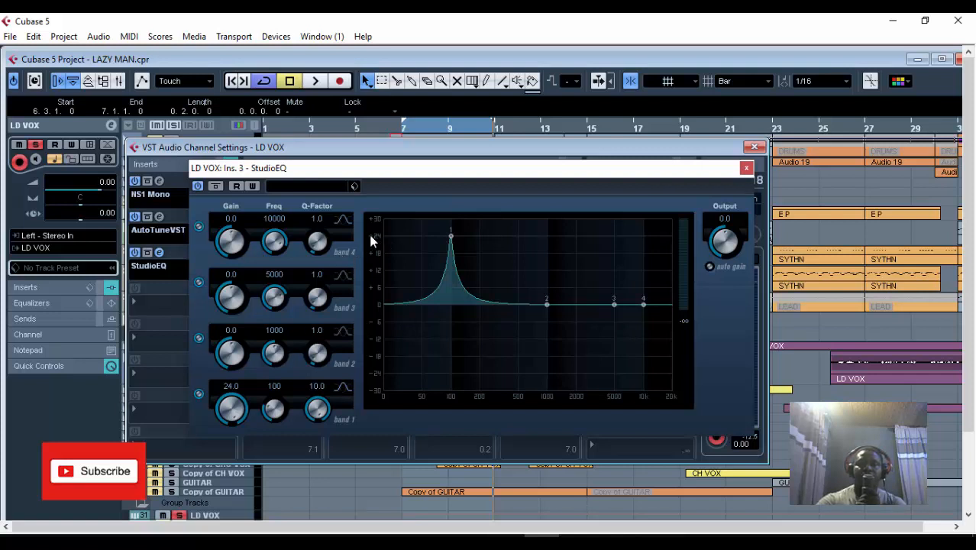
click(314, 81)
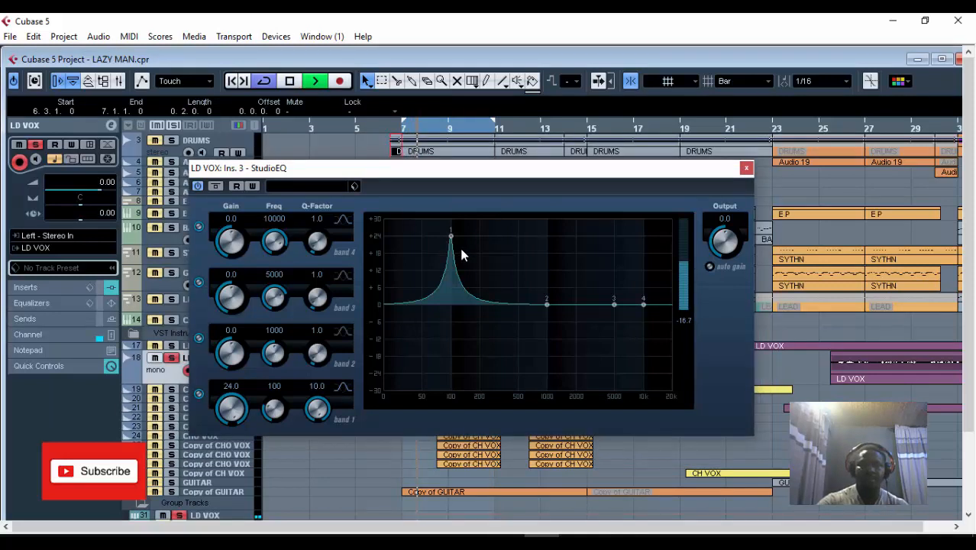
drag(273, 411, 271, 415)
scroll(271, 411, up, 4)
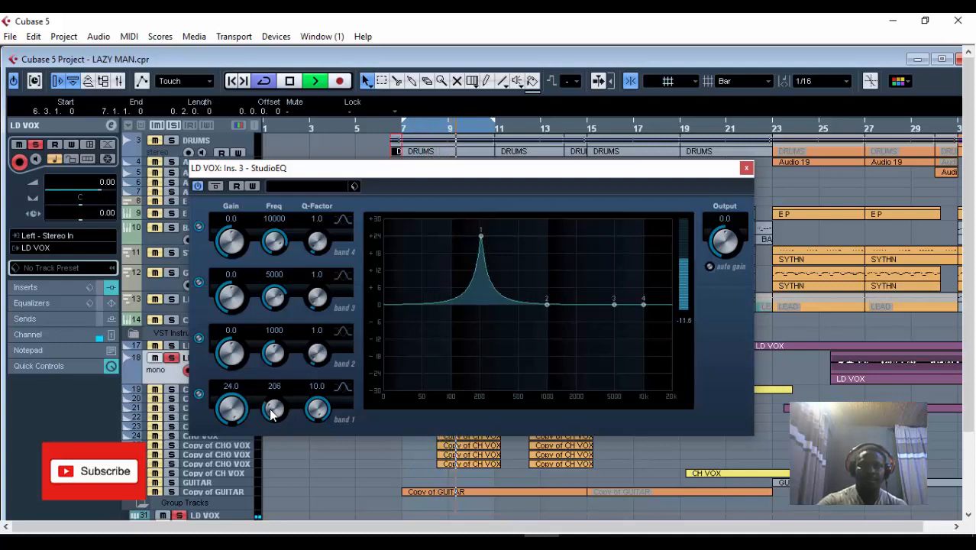
scroll(271, 411, up, 1)
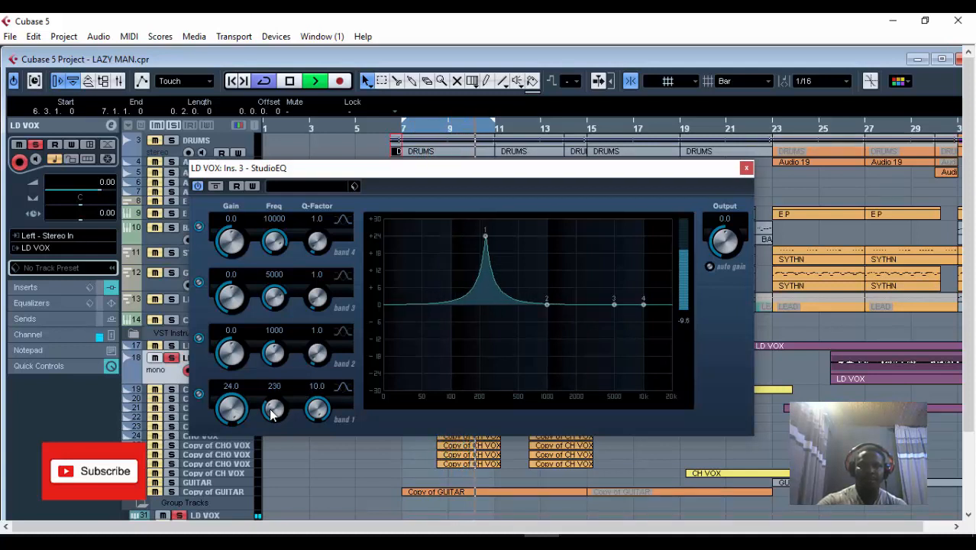
scroll(271, 411, up, 1)
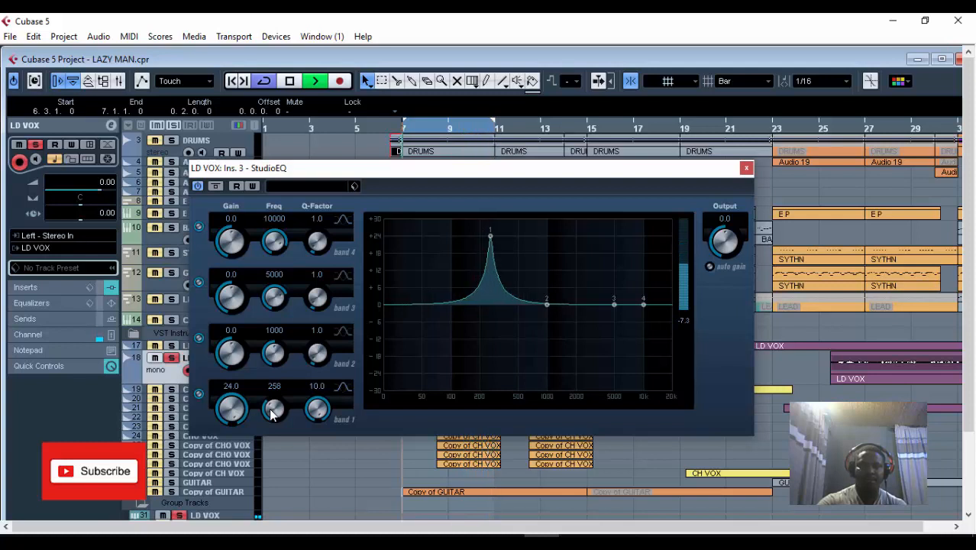
scroll(271, 411, down, 1)
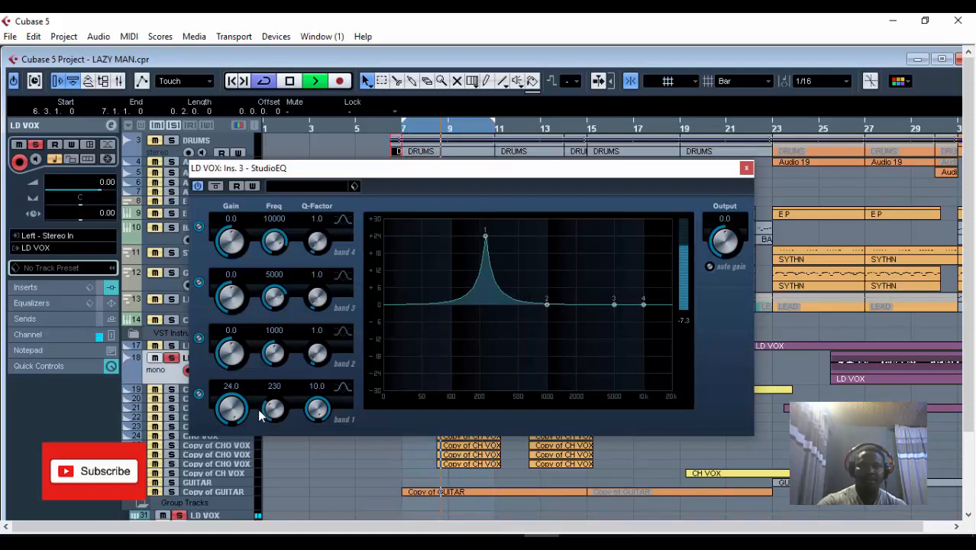
Turn band 1 into a gentle cut with gain -3.3 and Q-factor 1.4.
drag(252, 410, 261, 519)
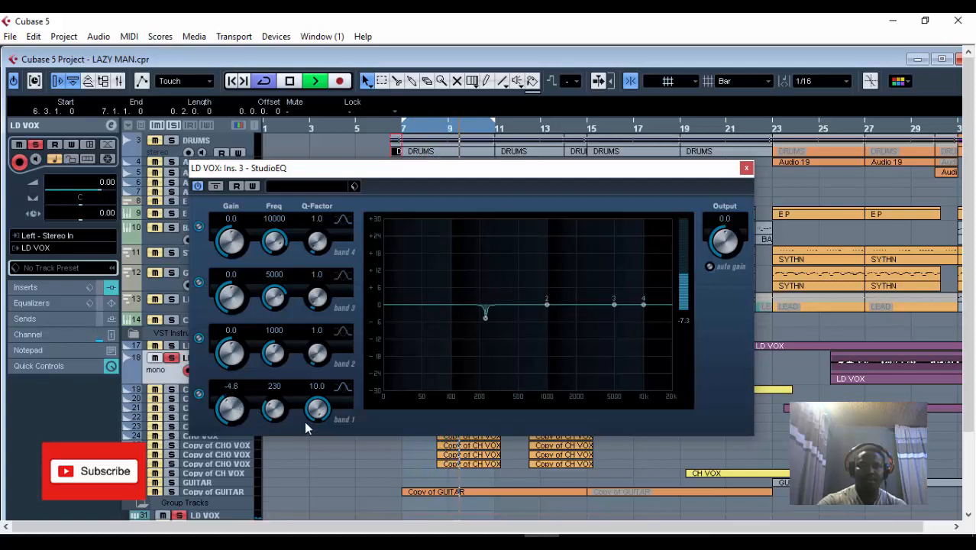
scroll(231, 411, up, 1)
scroll(231, 411, up, 1)
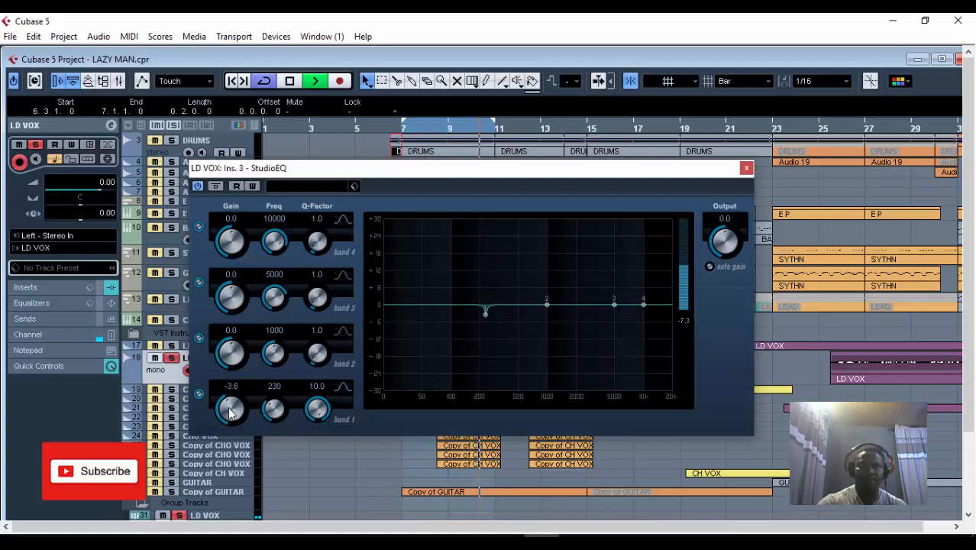
drag(317, 409, 322, 442)
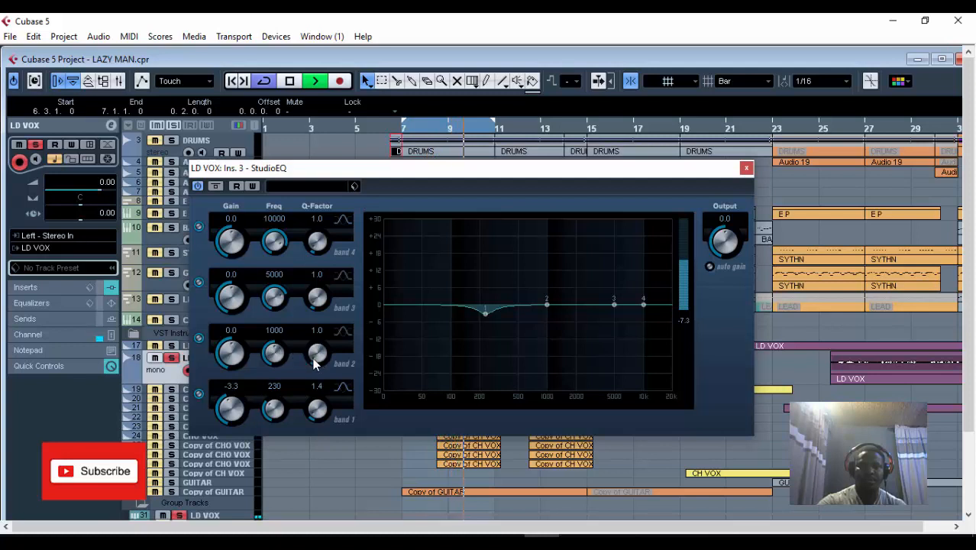
Boost band 2 to gain 24.0 with Q 10.0 and sweep its frequency to 1283 Hz while listening.
drag(318, 358, 323, 138)
drag(238, 348, 254, 203)
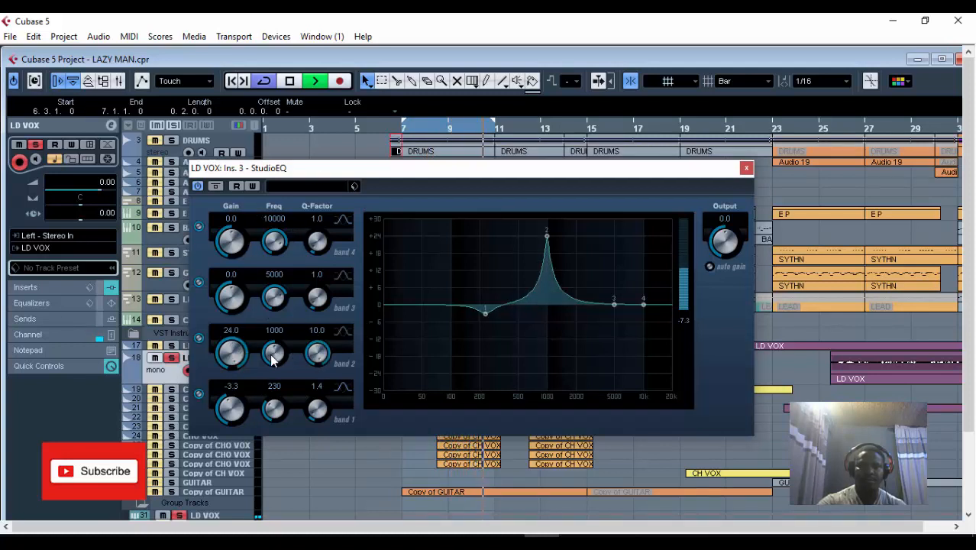
drag(275, 367, 274, 362)
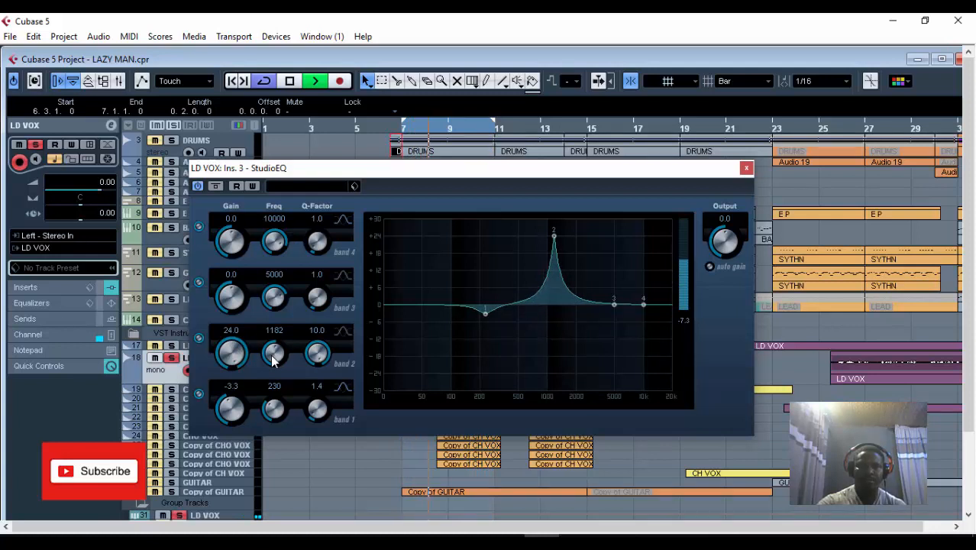
scroll(273, 362, down, 3)
scroll(273, 362, up, 5)
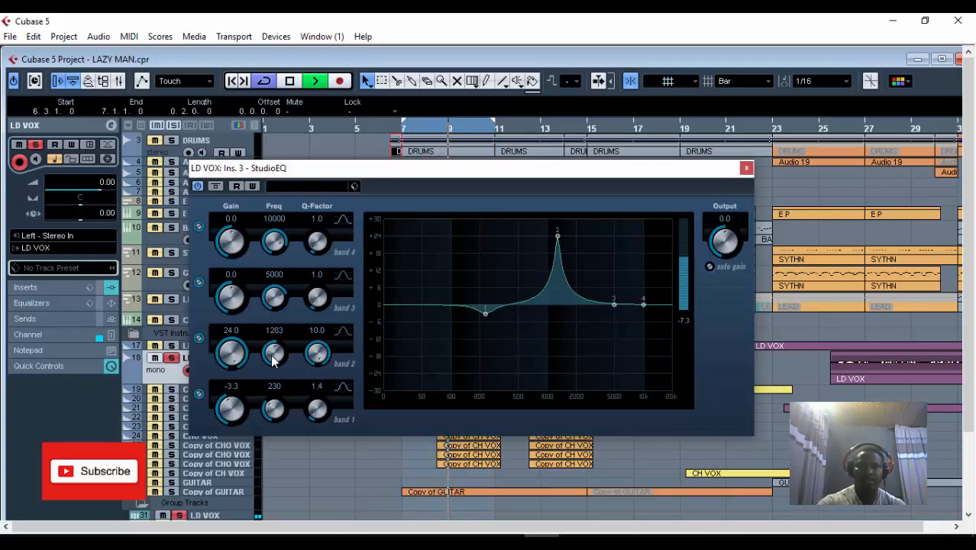
Reduce band 2 to a gain of -1.5 and widen its Q-factor to 1.6.
drag(237, 356, 251, 425)
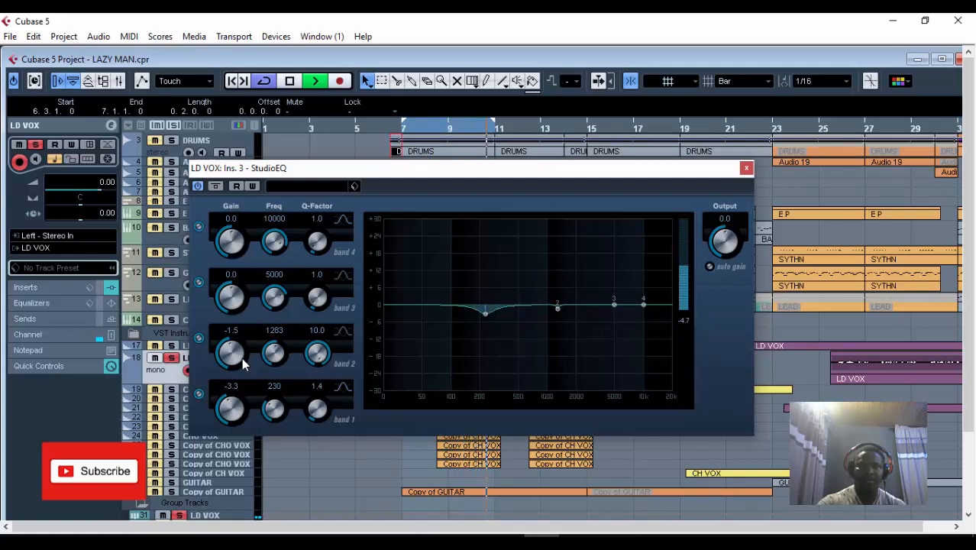
drag(317, 355, 337, 483)
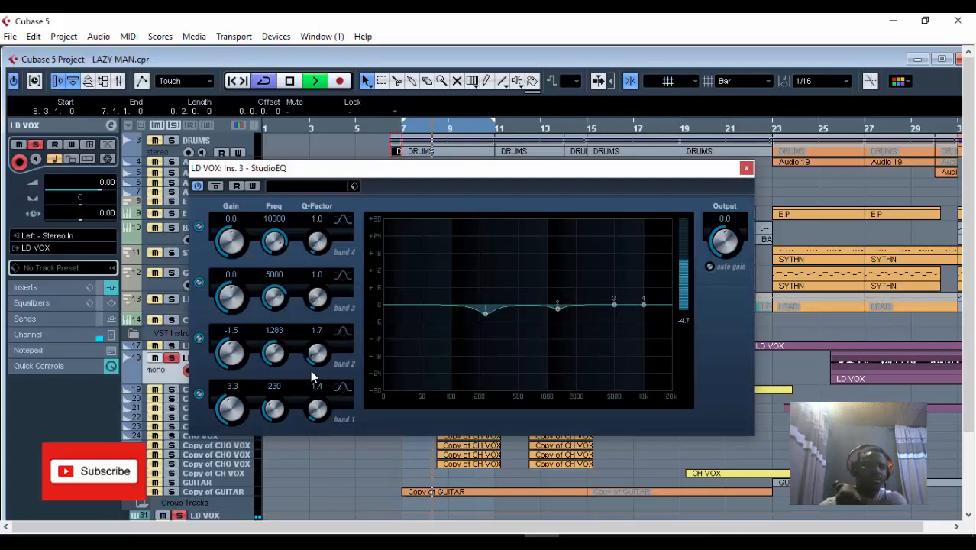
drag(316, 351, 318, 356)
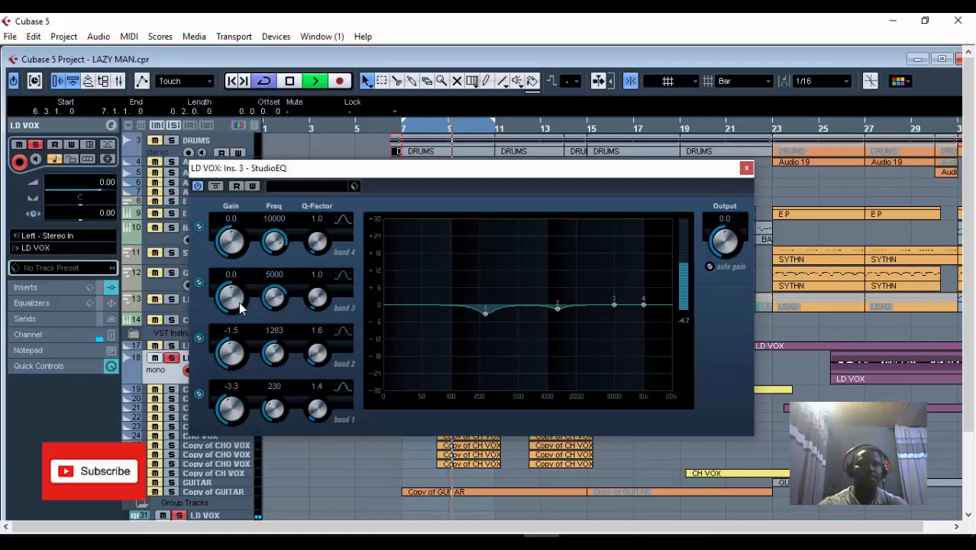
Boost band 3 to gain 24.0 with Q 10.0 and sweep its frequency down to 2459 Hz.
drag(313, 299, 317, 50)
drag(247, 298, 243, 284)
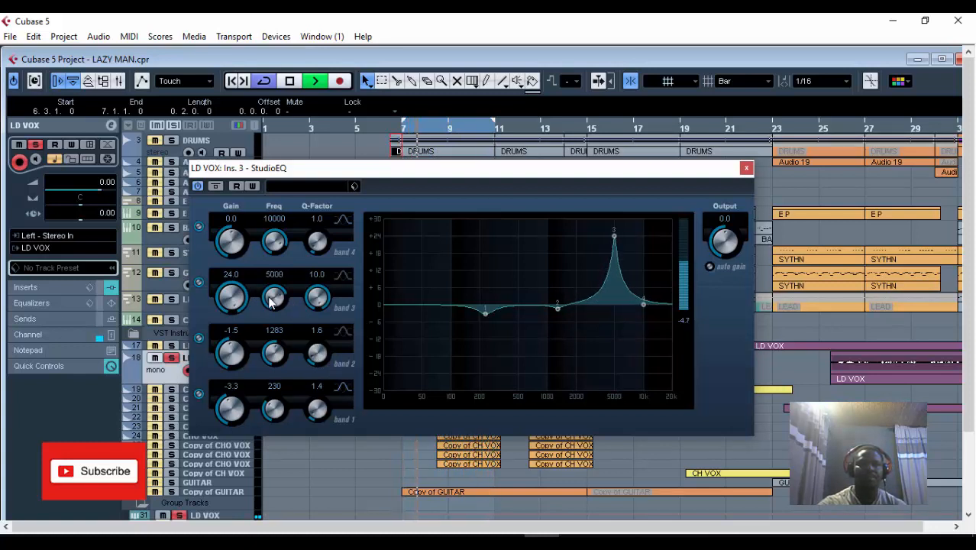
scroll(273, 297, down, 5)
scroll(271, 300, down, 10)
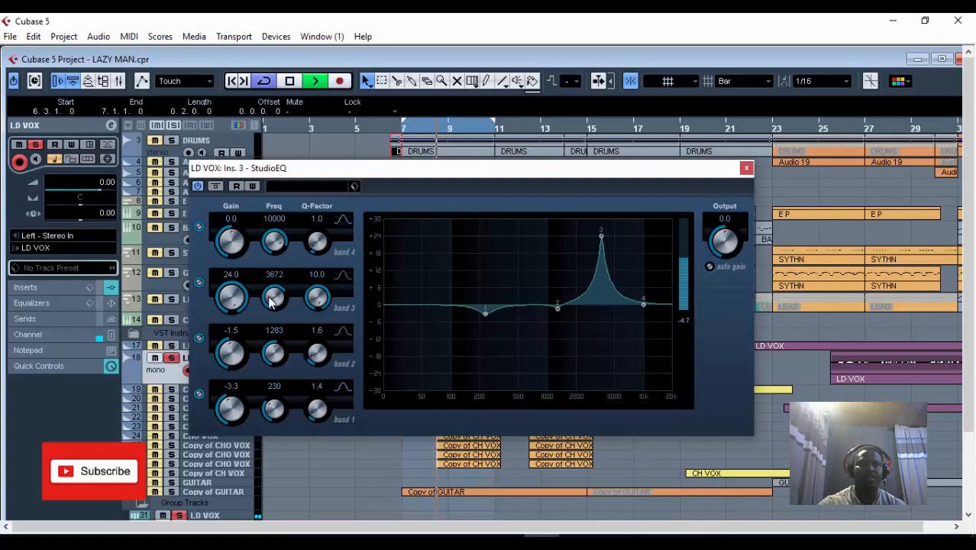
scroll(271, 301, down, 3)
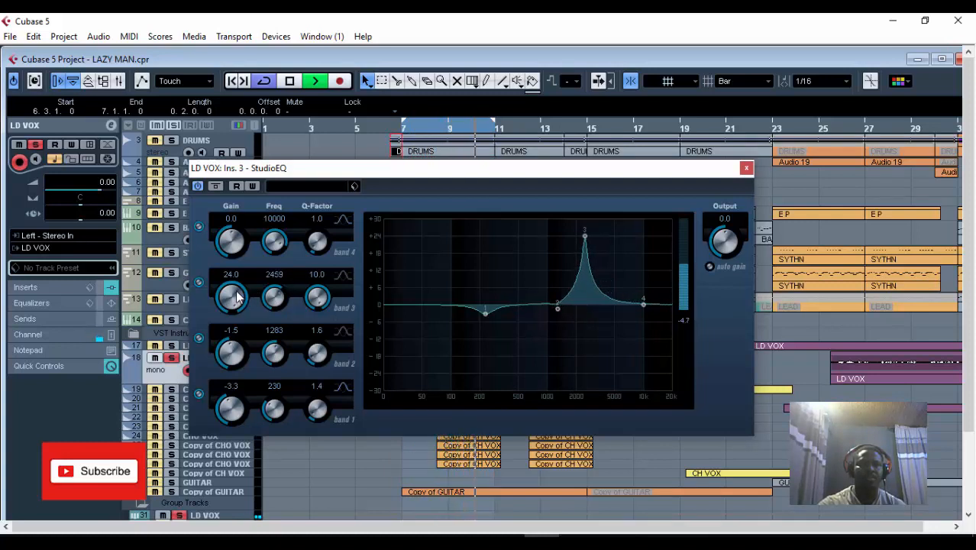
Cut band 3 to a gain of -2.2 and lower its Q-factor to 1.5.
scroll(238, 297, down, 15)
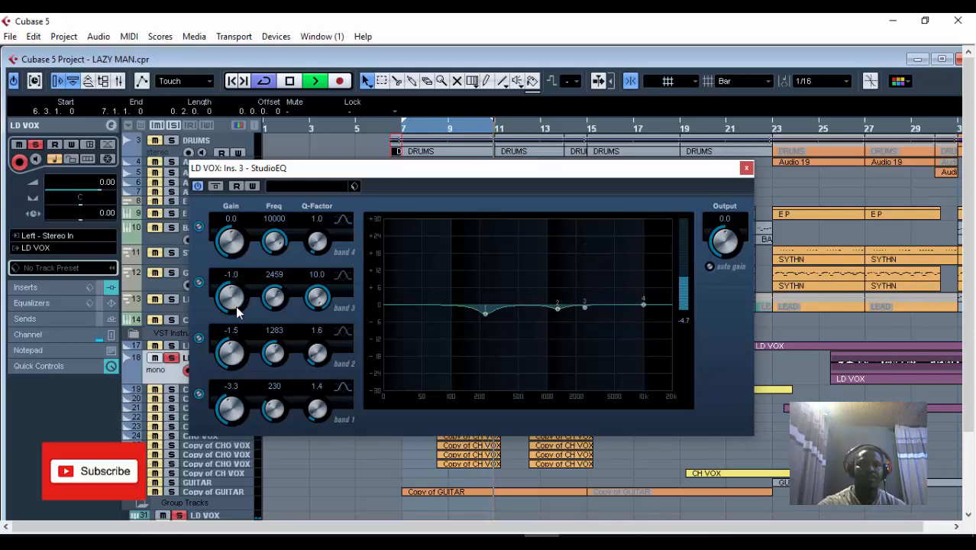
scroll(237, 300, down, 5)
drag(321, 304, 338, 419)
scroll(313, 297, up, 1)
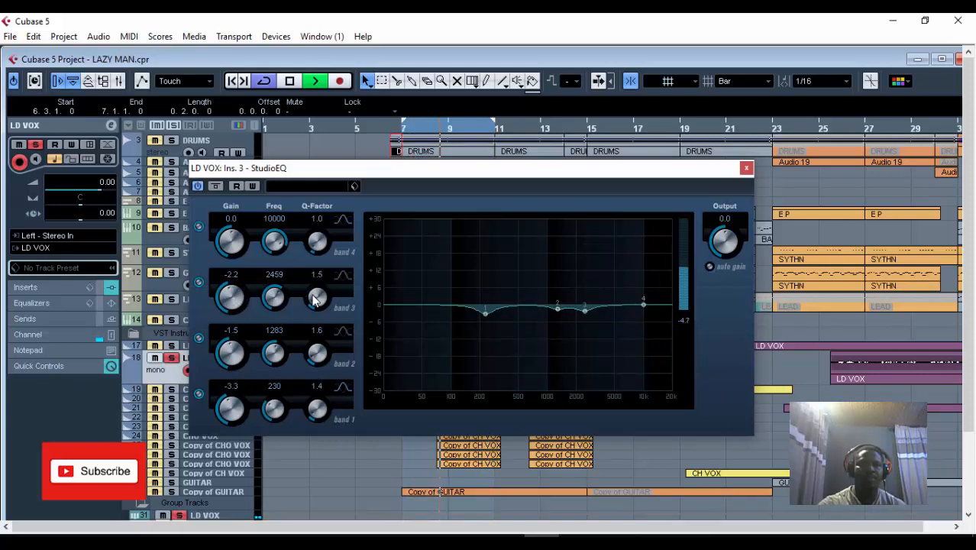
Boost band 4 to gain 24.0 with Q 10.0 and sweep its frequency between about 6 and 11.6 kHz, stopping at 6521 Hz.
click(320, 249)
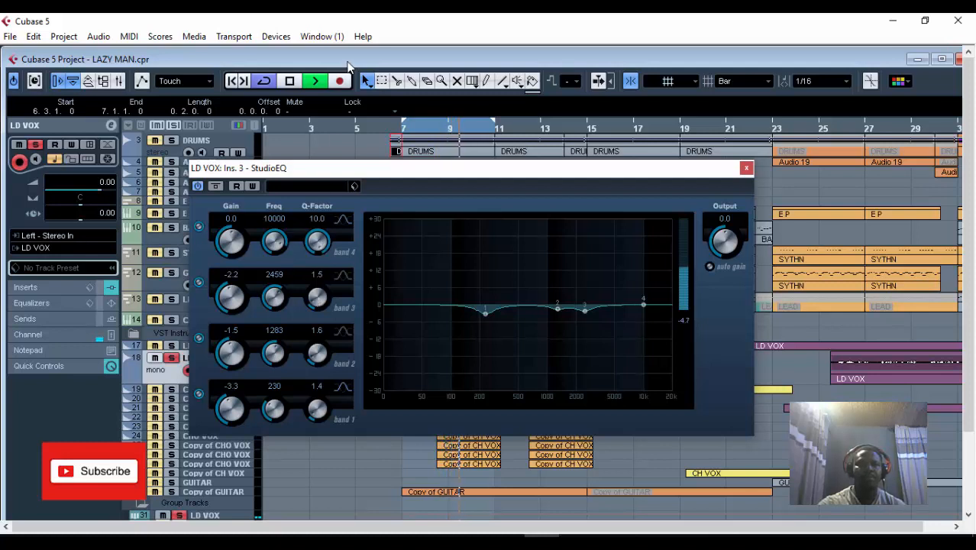
click(235, 243)
click(280, 242)
scroll(280, 243, down, 10)
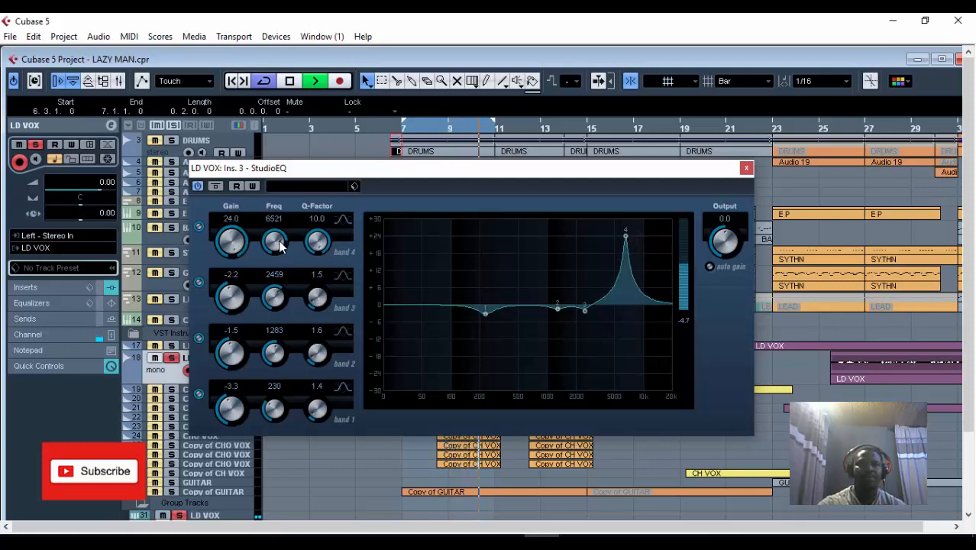
scroll(275, 242, up, 10)
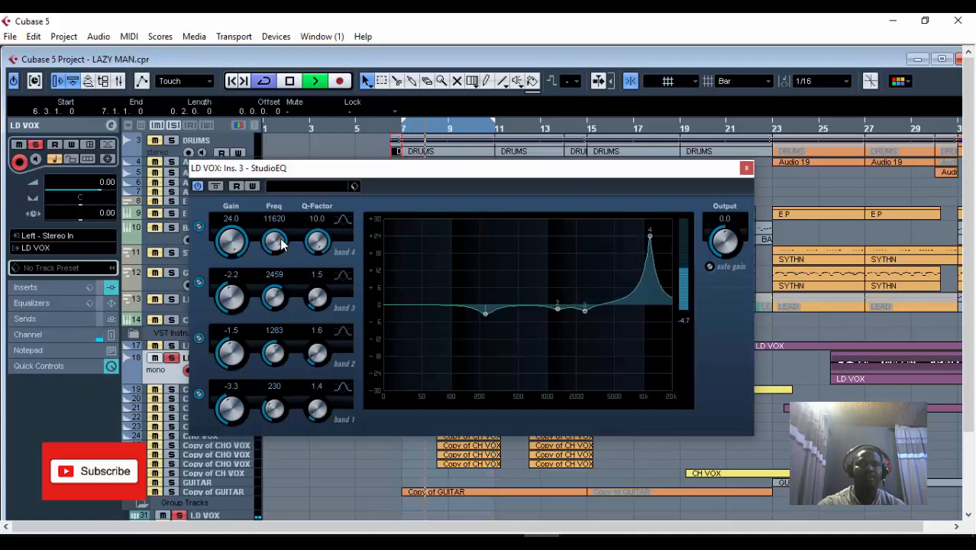
scroll(275, 241, down, 3)
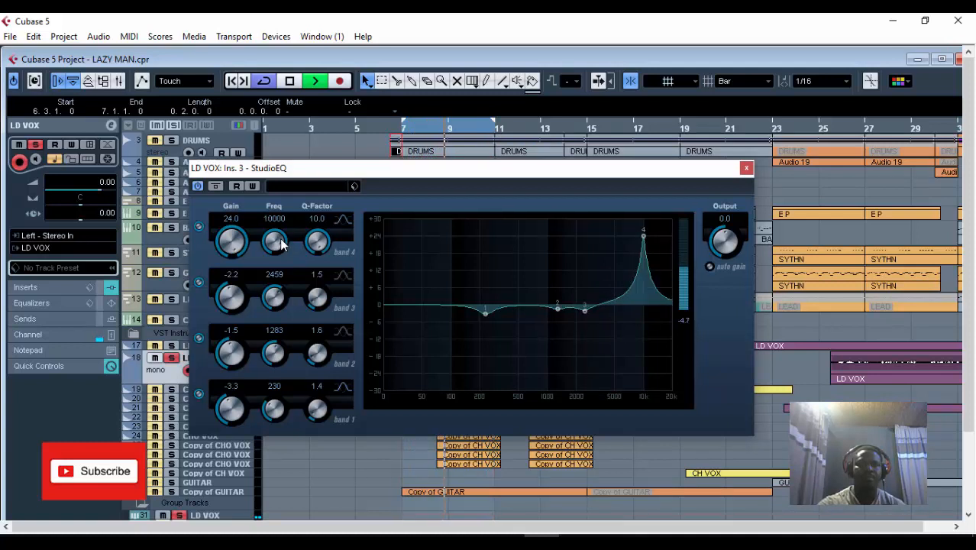
scroll(282, 244, up, 1)
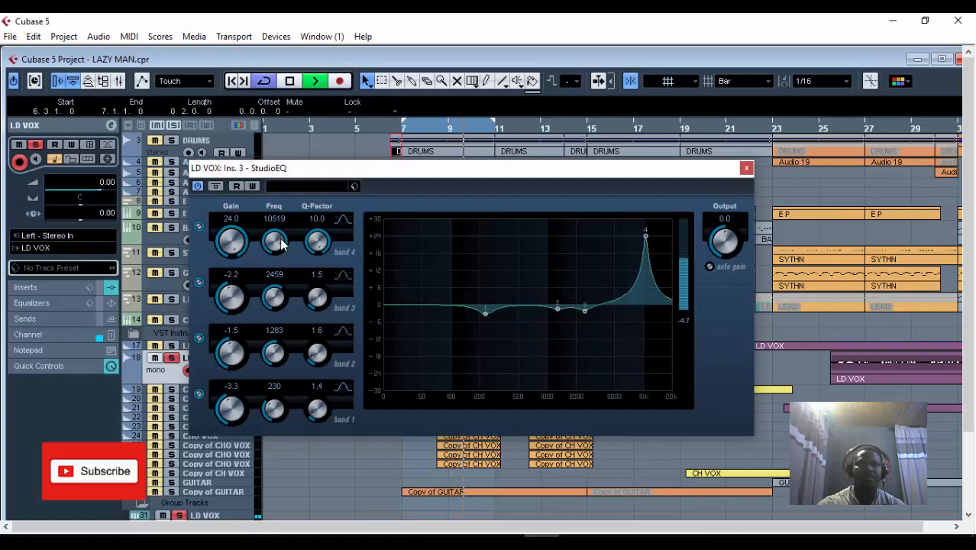
scroll(282, 244, down, 4)
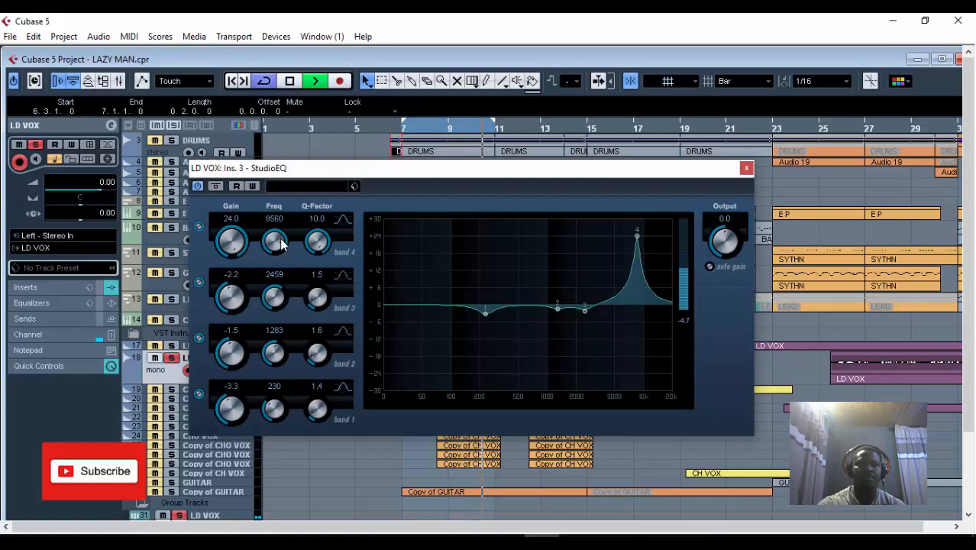
scroll(282, 244, down, 4)
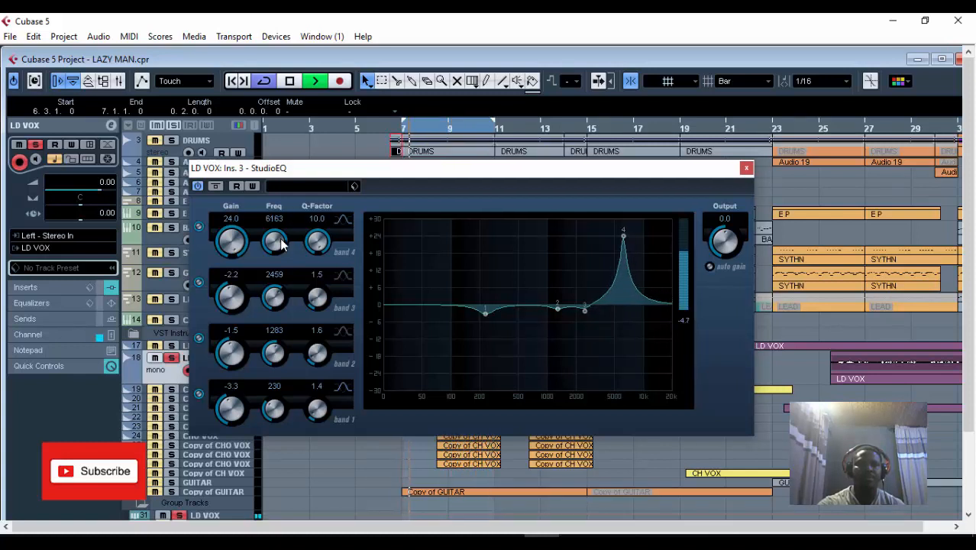
scroll(282, 244, down, 1)
scroll(282, 244, up, 1)
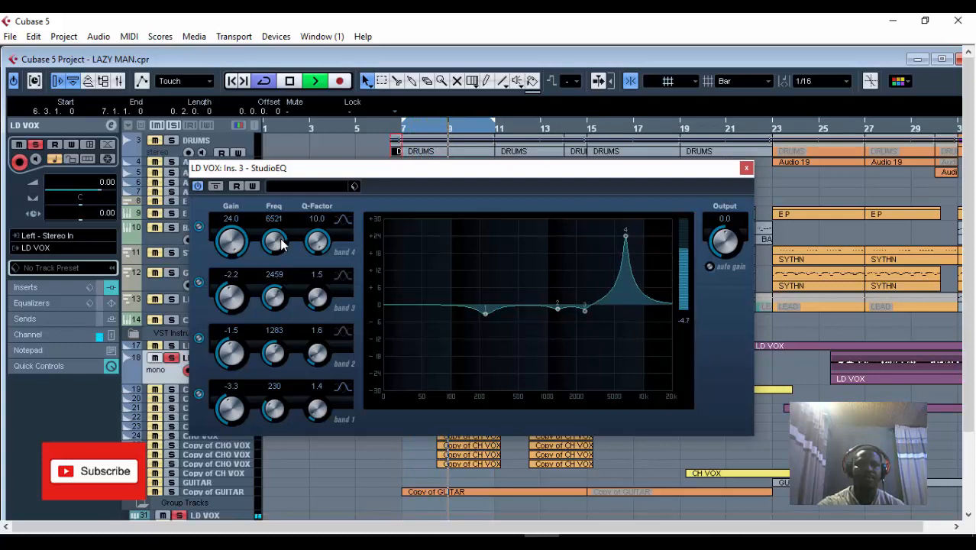
Set band 4 to a gentle cut at 6163 Hz with gain -2.3 and Q-factor 1.6.
drag(240, 245, 271, 320)
scroll(234, 233, down, 1)
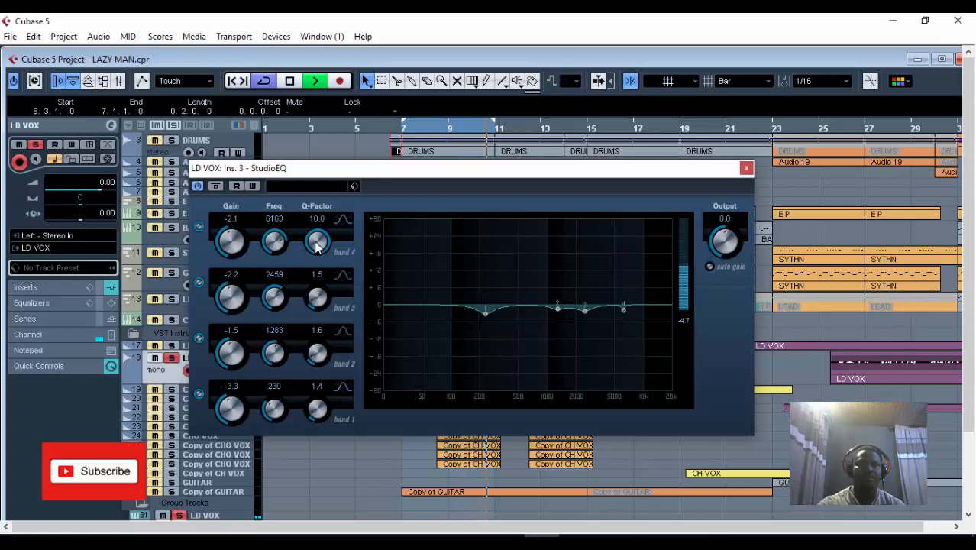
drag(316, 242, 352, 395)
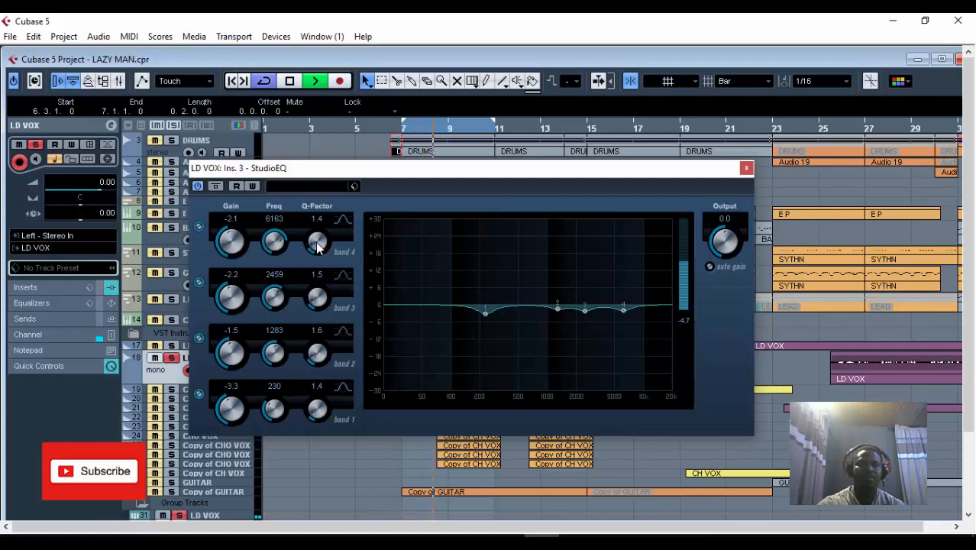
scroll(319, 245, up, 1)
scroll(233, 241, down, 1)
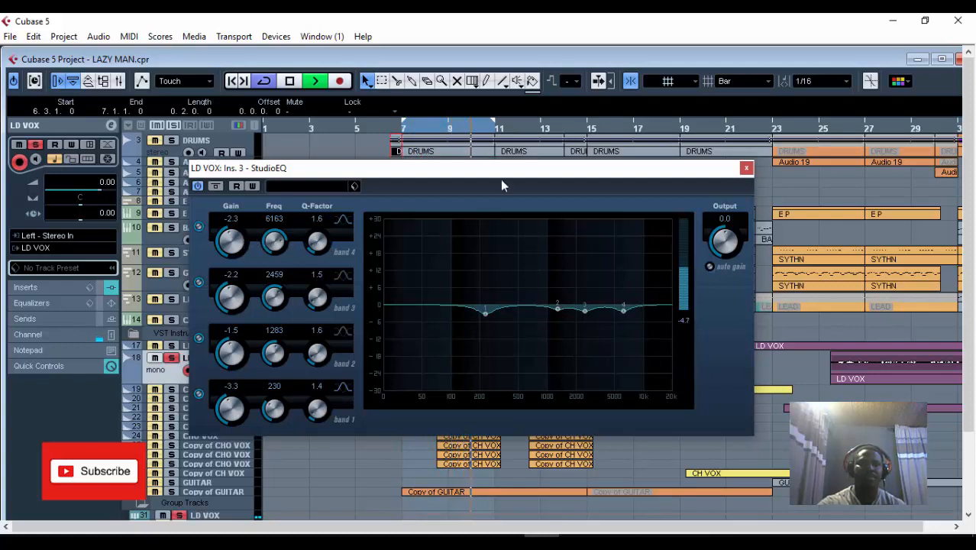
Play the looped vocal section from bar 7 with StudioEQ switched off and with it back on to compare the sound.
key(space)
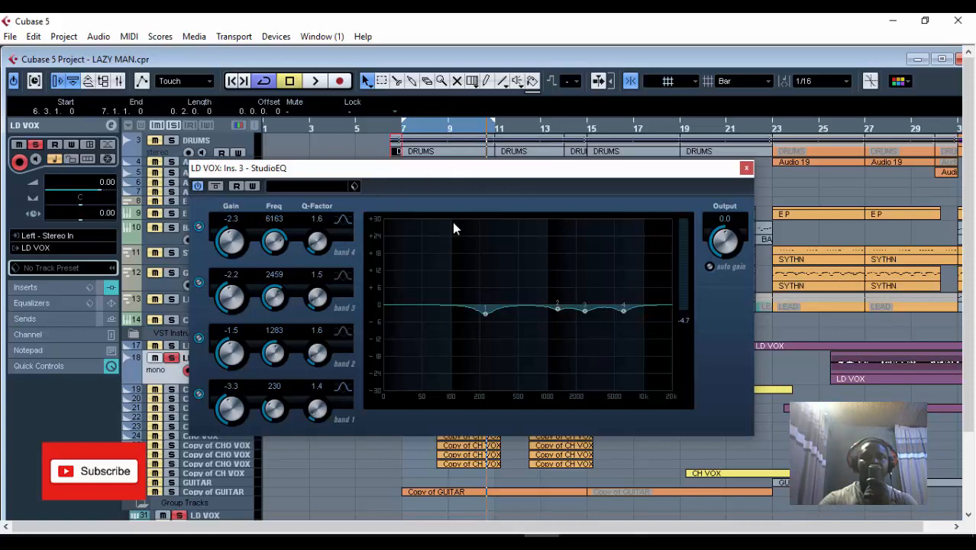
click(402, 131)
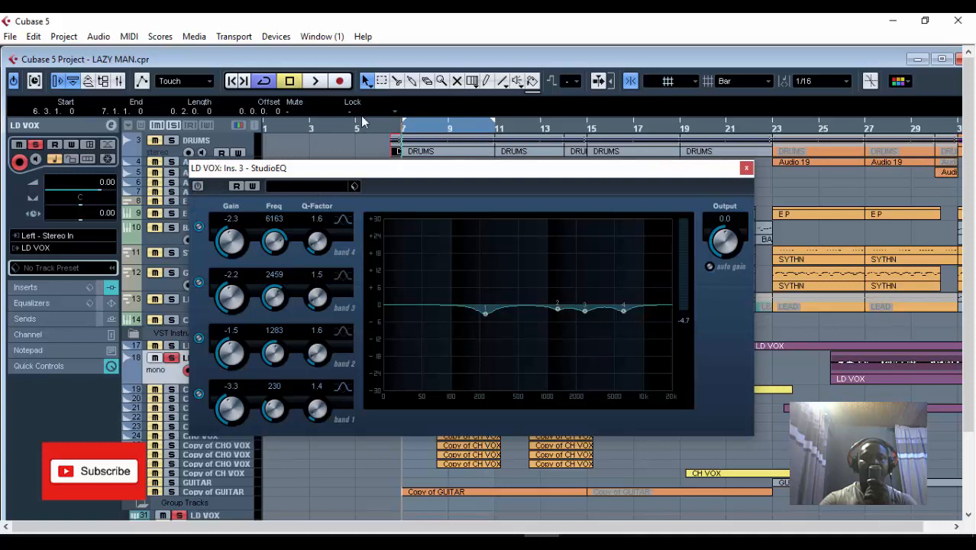
click(316, 82)
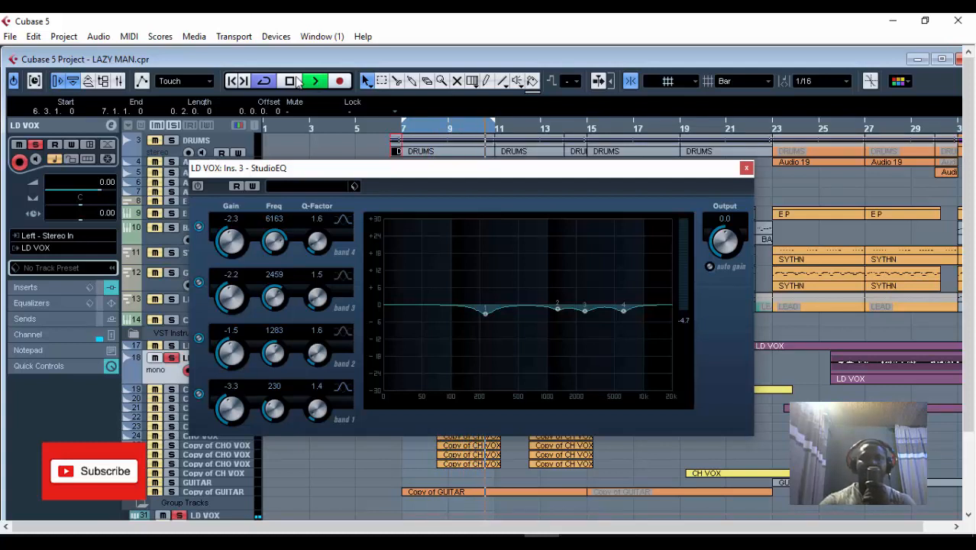
click(292, 81)
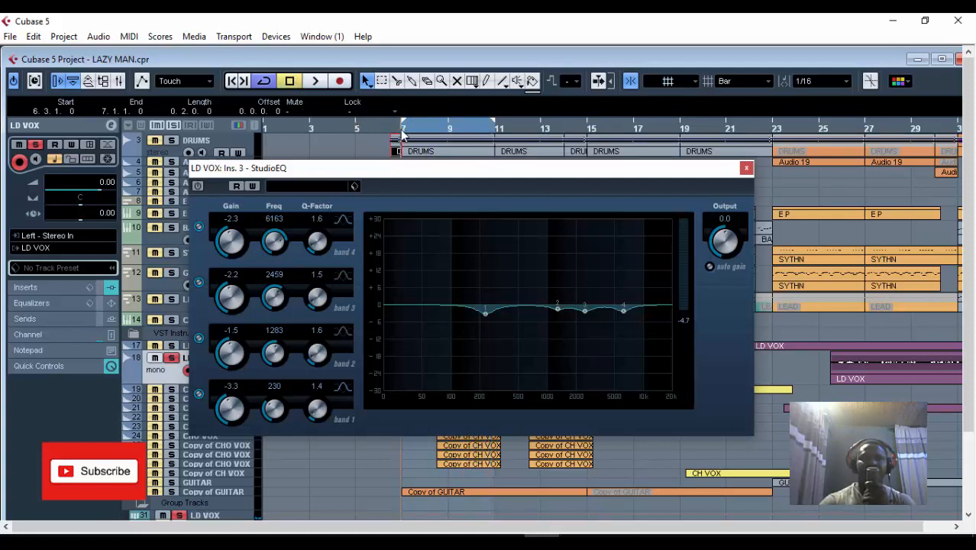
click(198, 187)
click(316, 81)
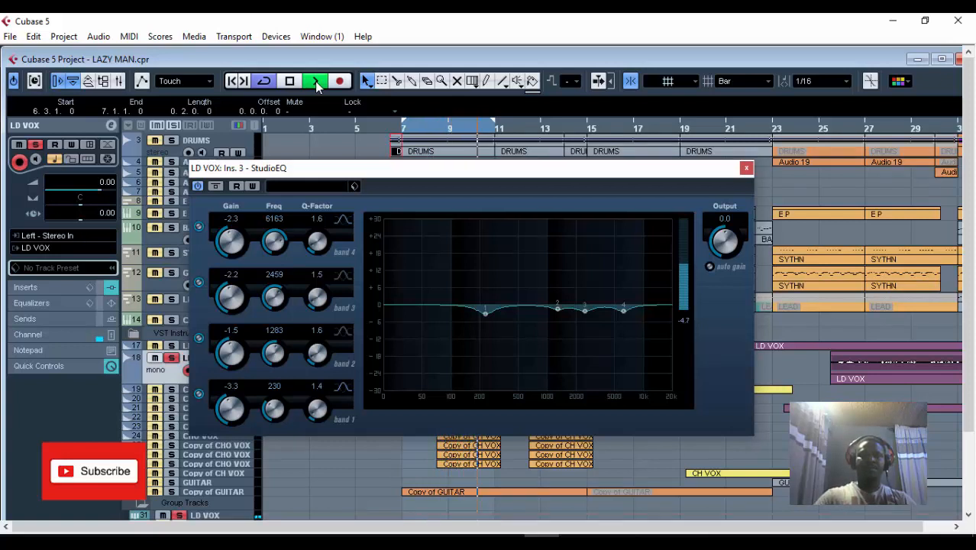
click(317, 84)
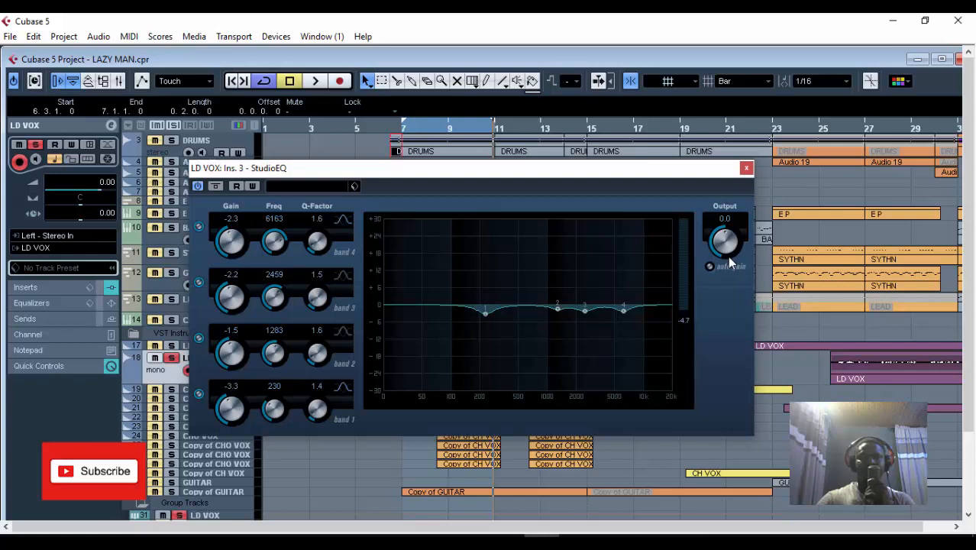
Close StudioEQ and load RVox Mono into the fourth insert slot of the LD VOX channel.
click(747, 167)
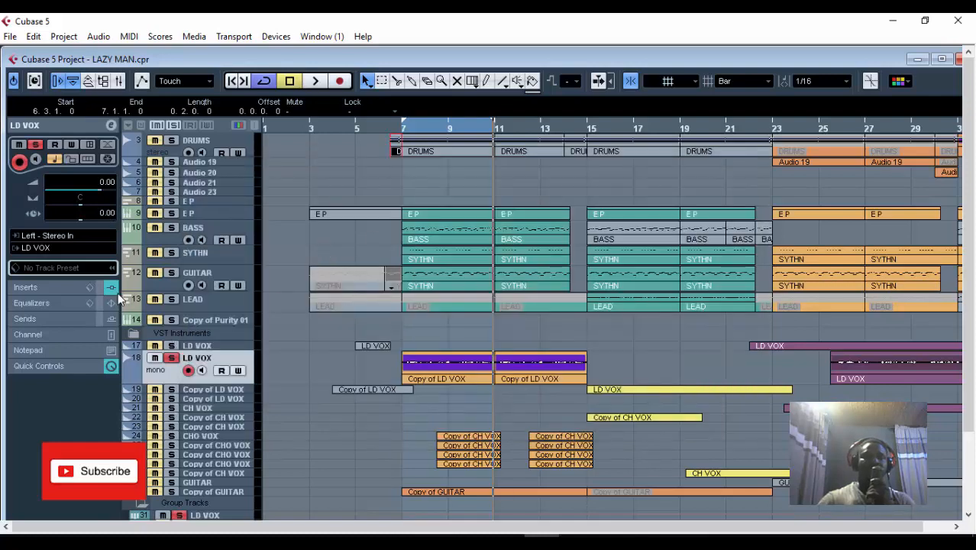
click(112, 125)
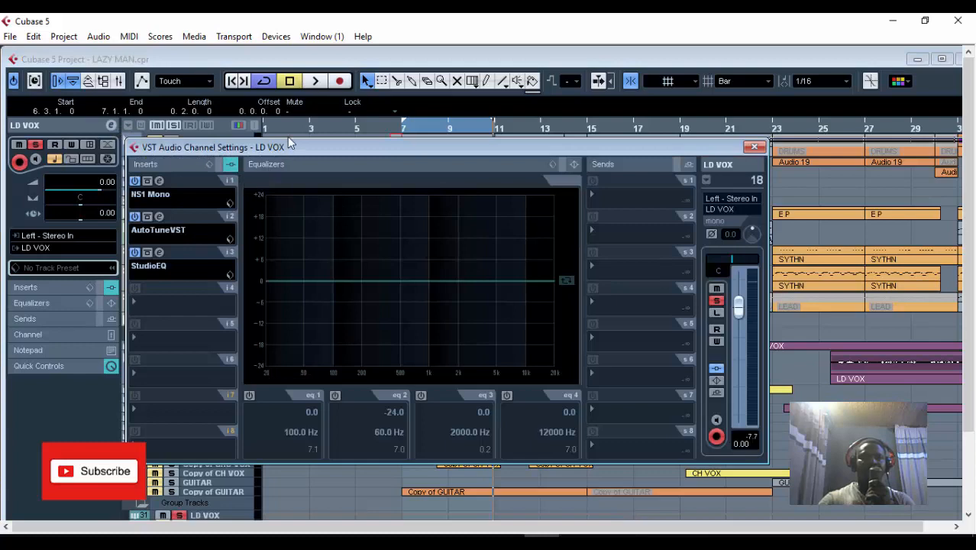
drag(288, 145, 287, 130)
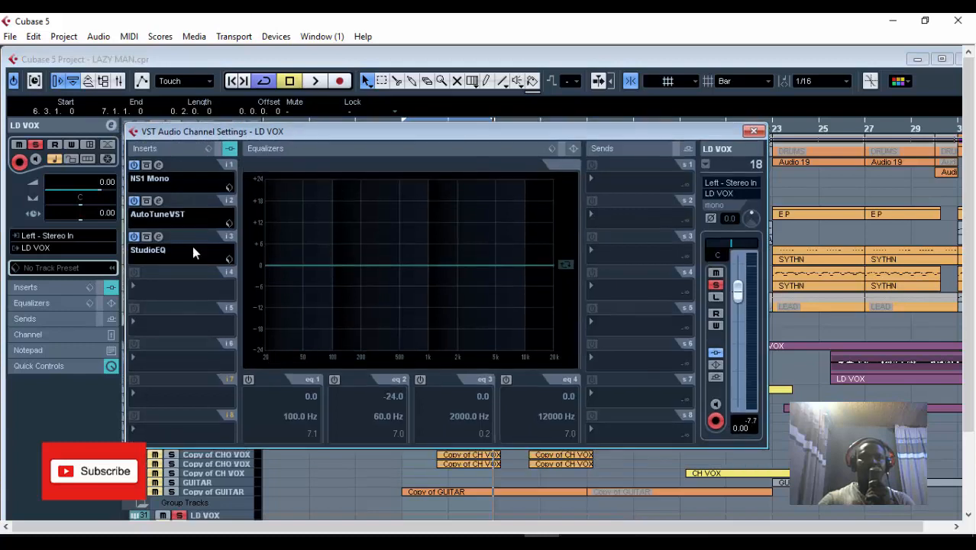
click(167, 286)
mouse_move(220, 142)
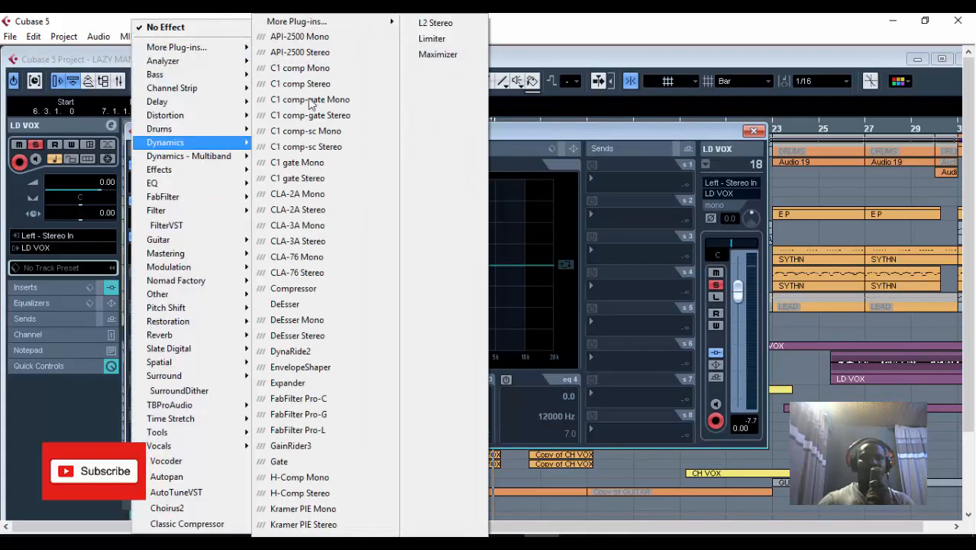
mouse_move(305, 22)
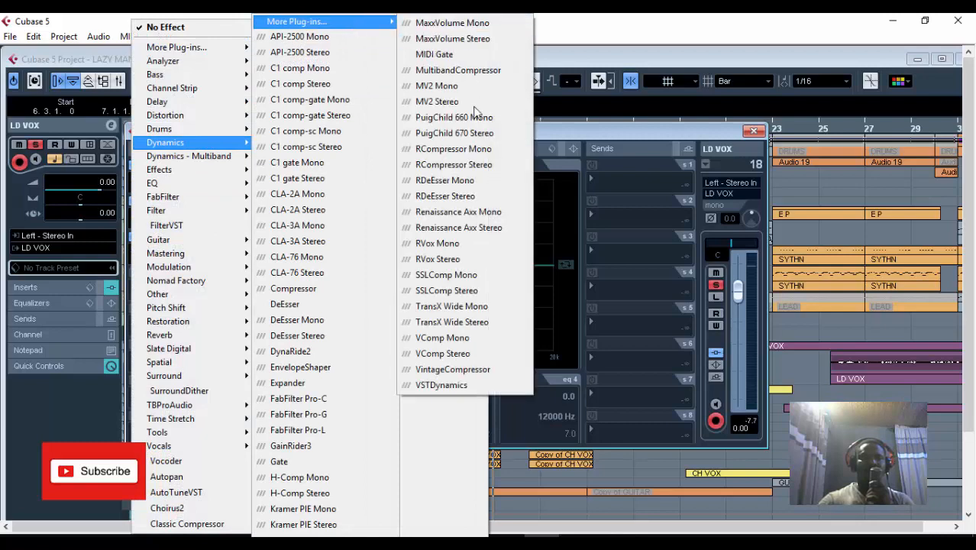
click(482, 246)
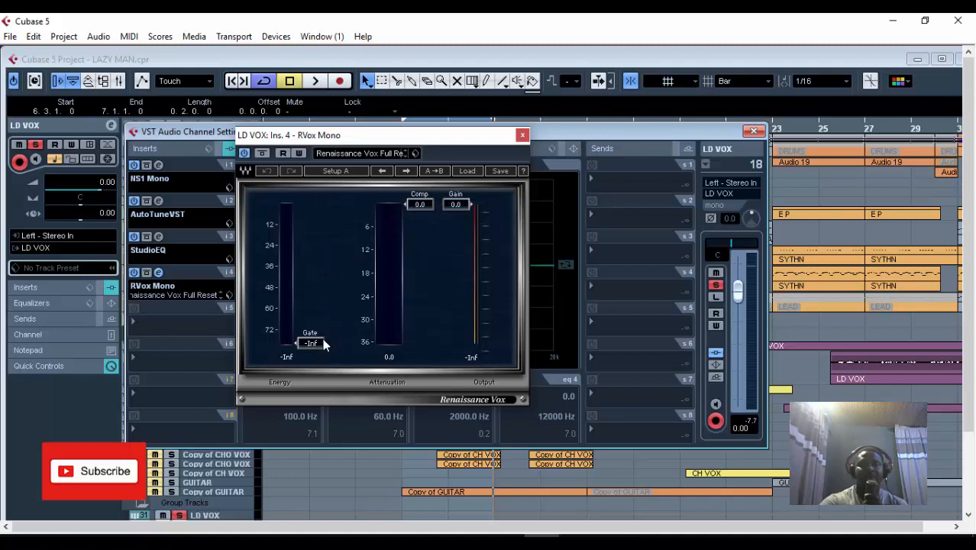
During loop playback, set the RVox gate to -45.0 and its compression to -21.0.
key(space)
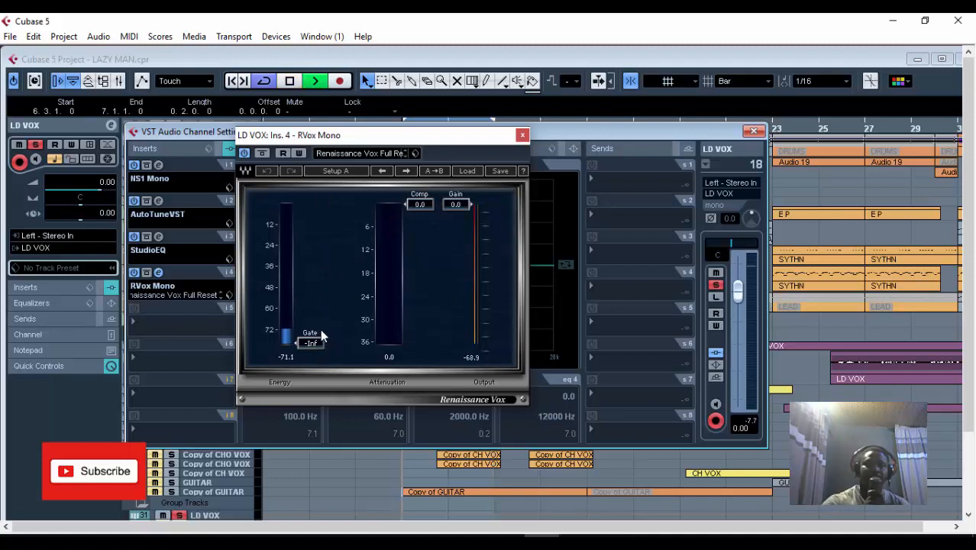
drag(310, 344, 314, 290)
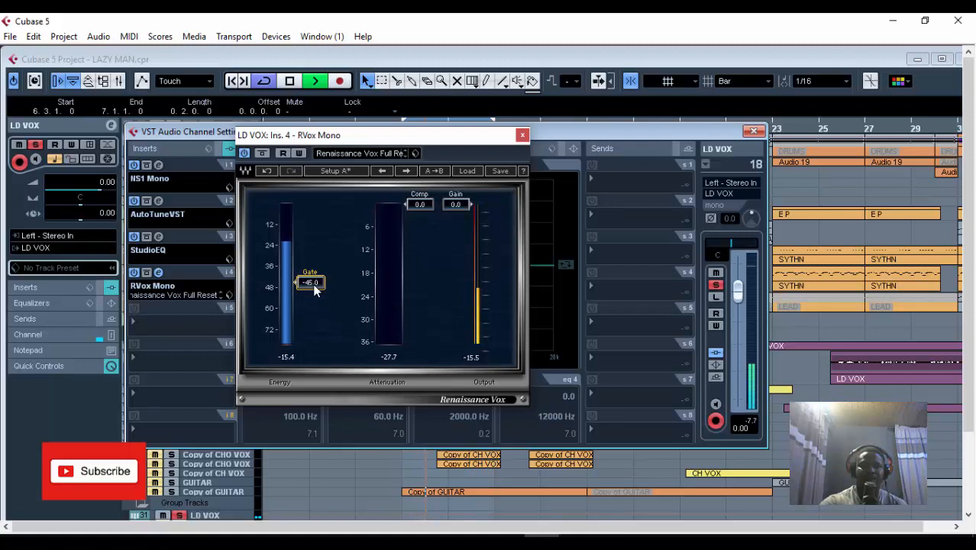
drag(420, 204, 419, 262)
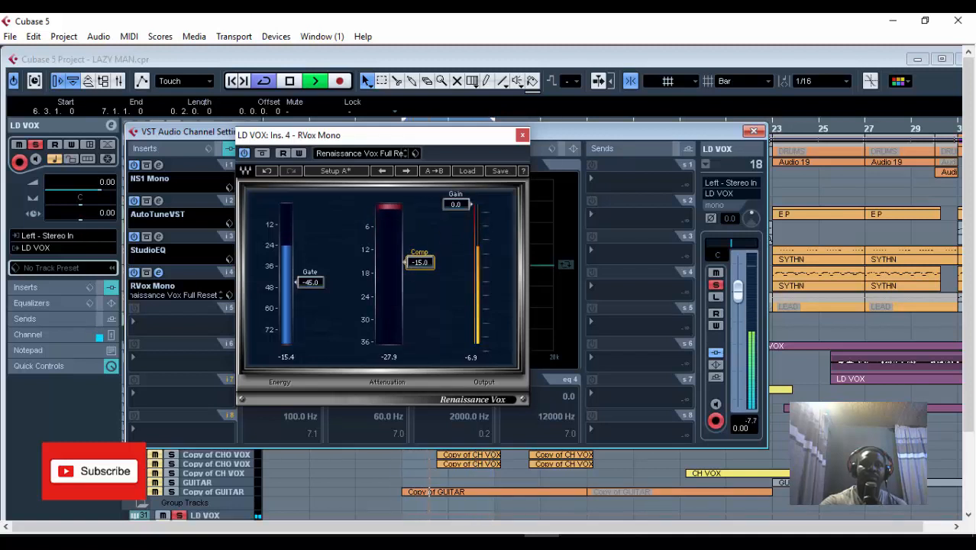
drag(420, 262, 419, 287)
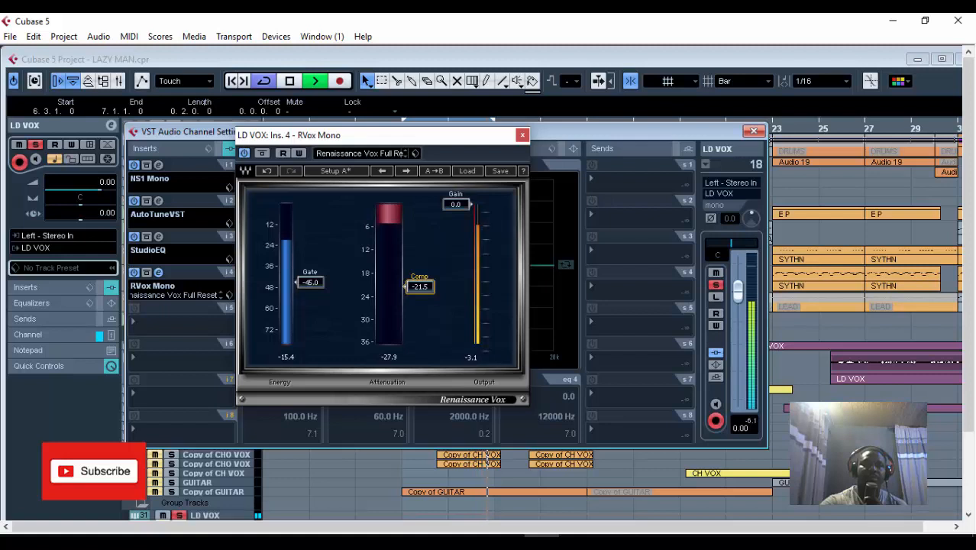
drag(419, 287, 419, 285)
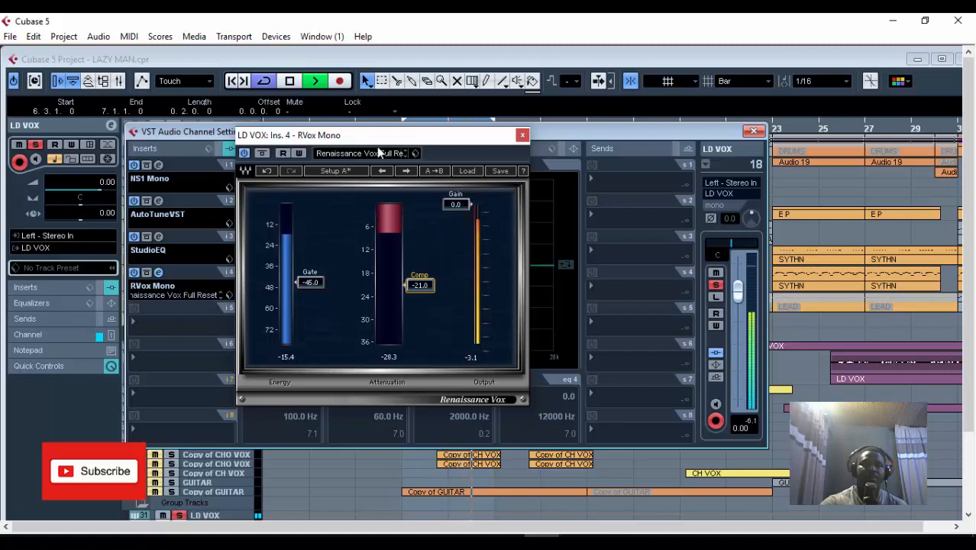
click(287, 80)
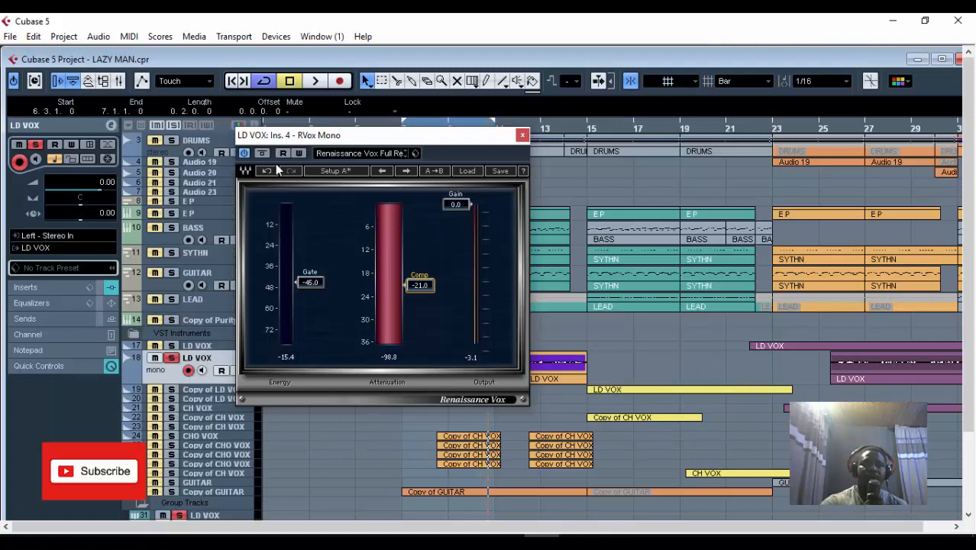
Compare the looped vocal with RVox bypassed and active, leaving the plug-in on and playback stopped.
click(111, 125)
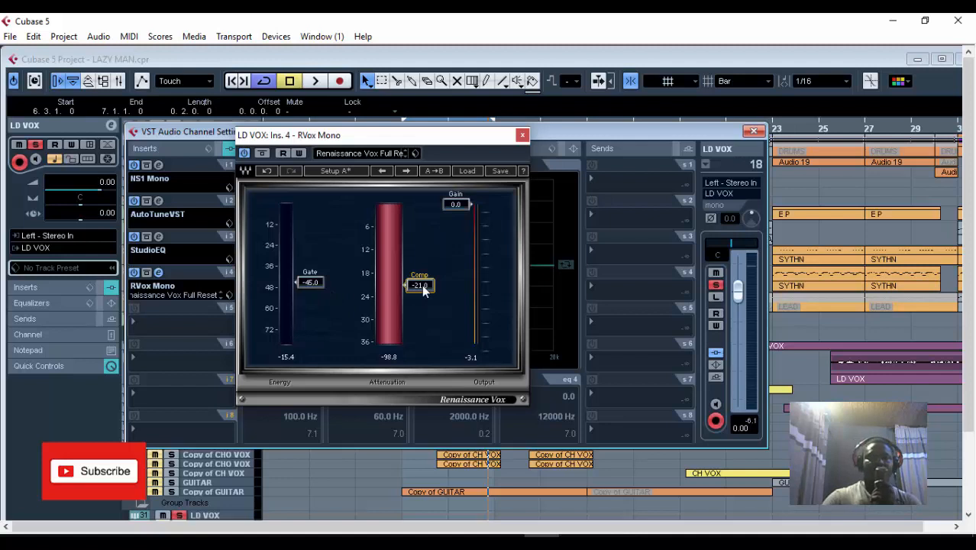
drag(359, 140, 447, 180)
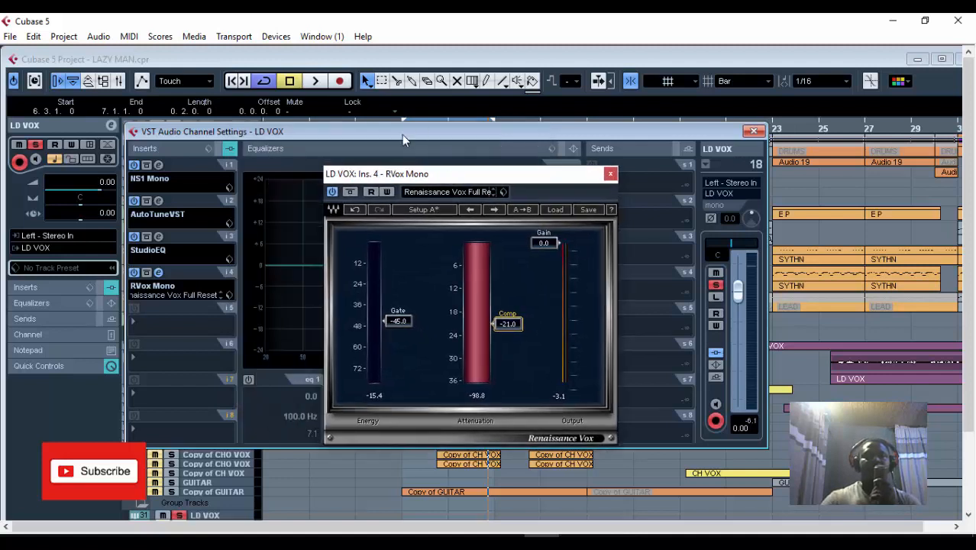
click(332, 191)
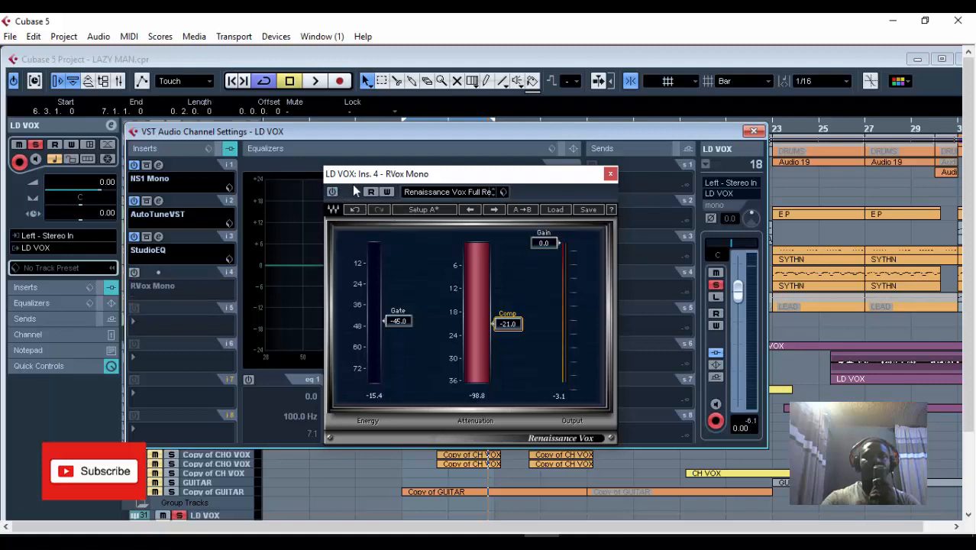
click(316, 84)
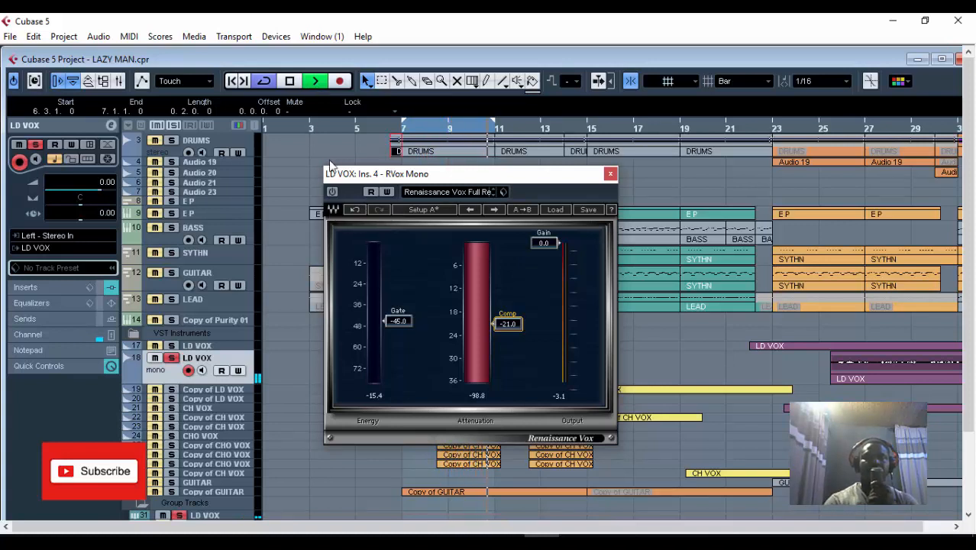
key(space)
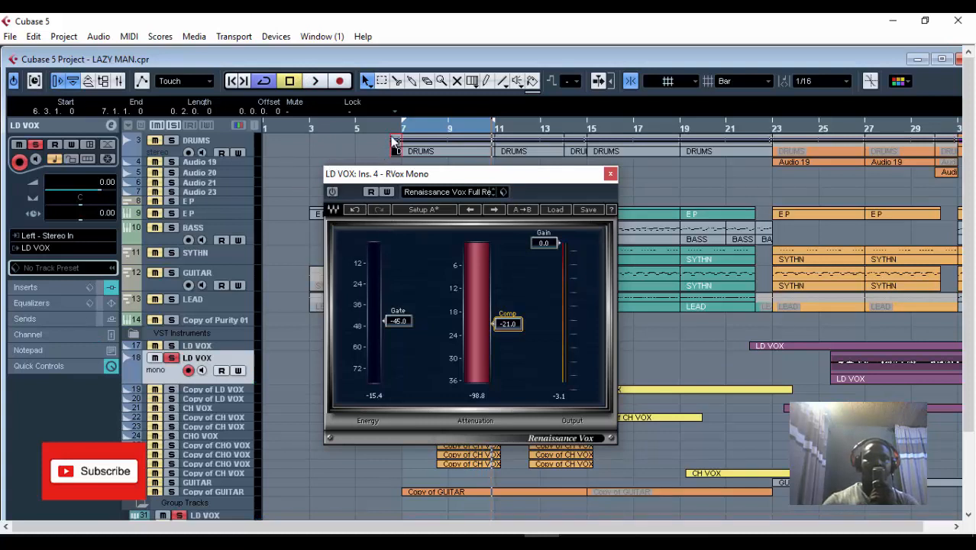
key(space)
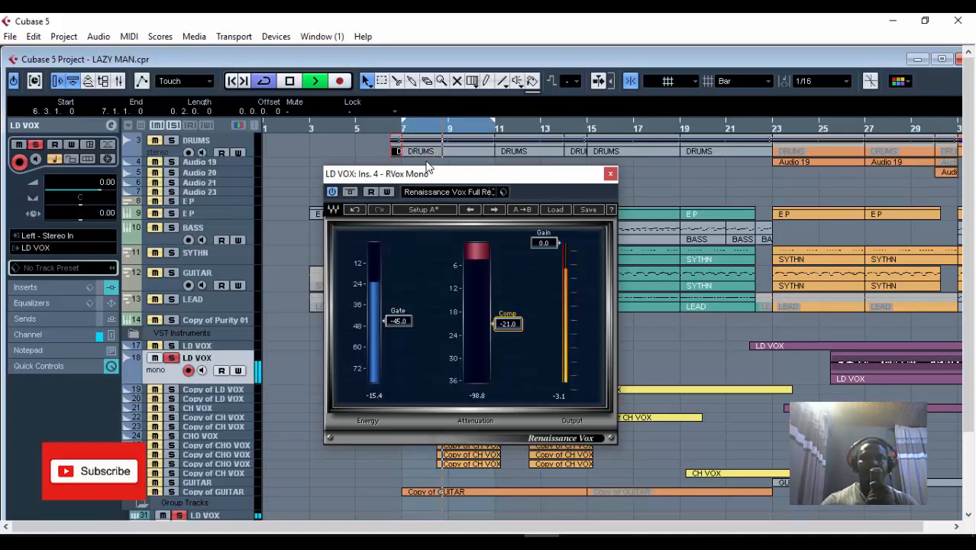
click(333, 192)
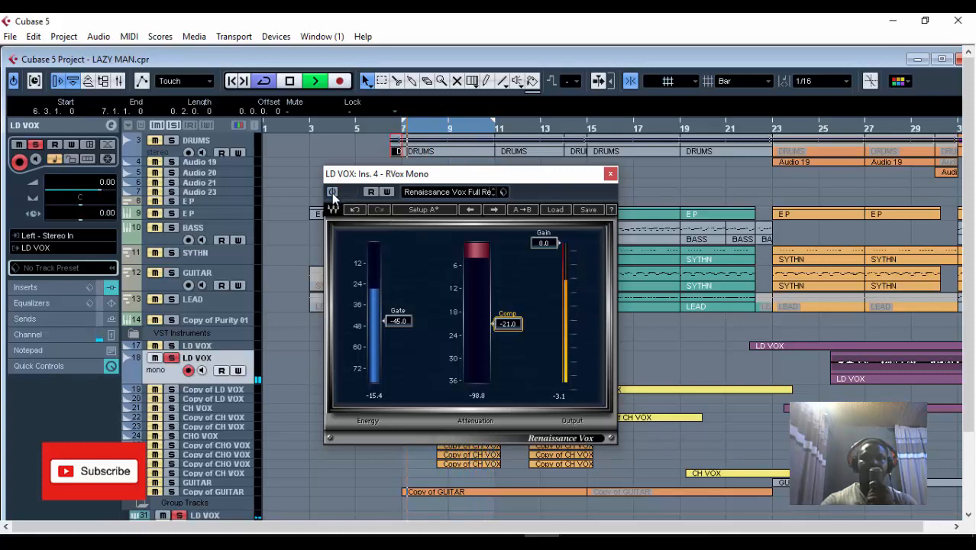
click(332, 191)
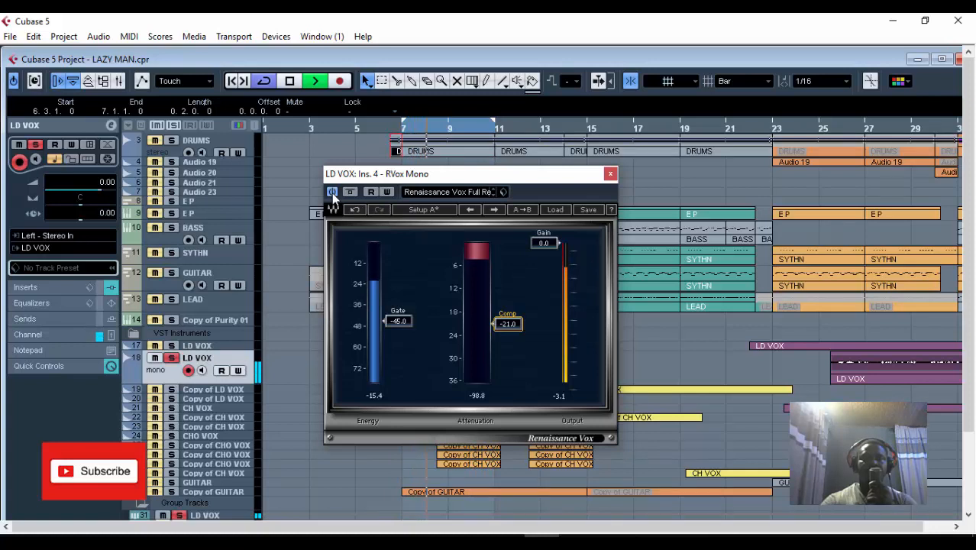
click(332, 193)
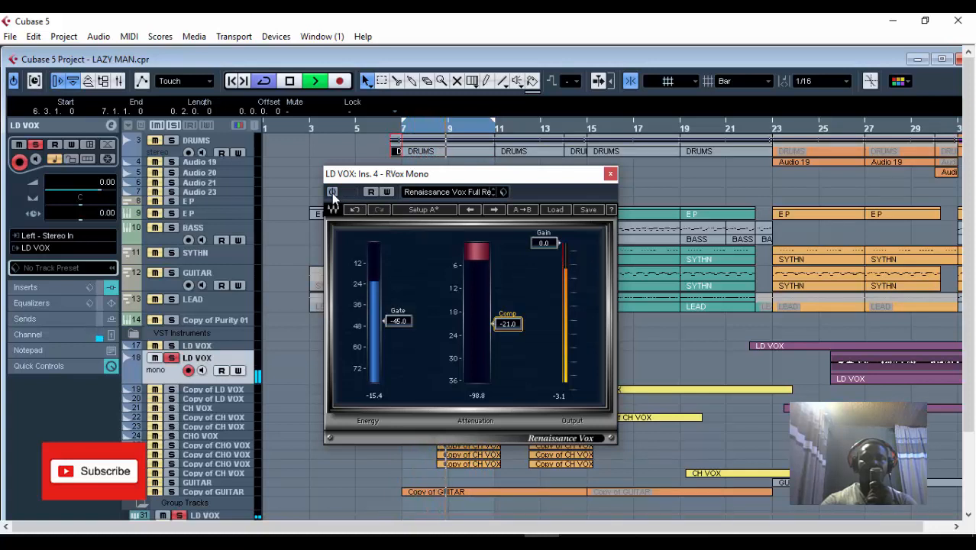
click(332, 193)
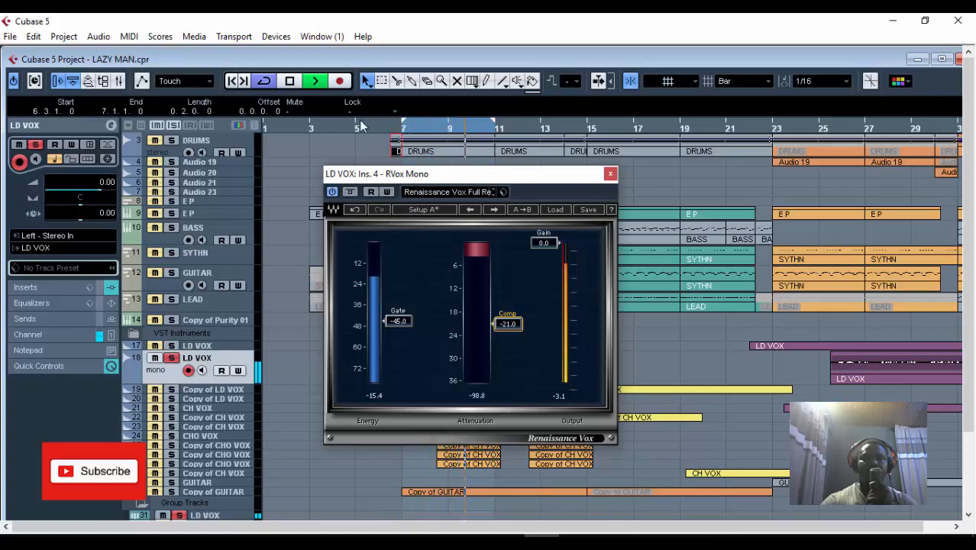
click(295, 82)
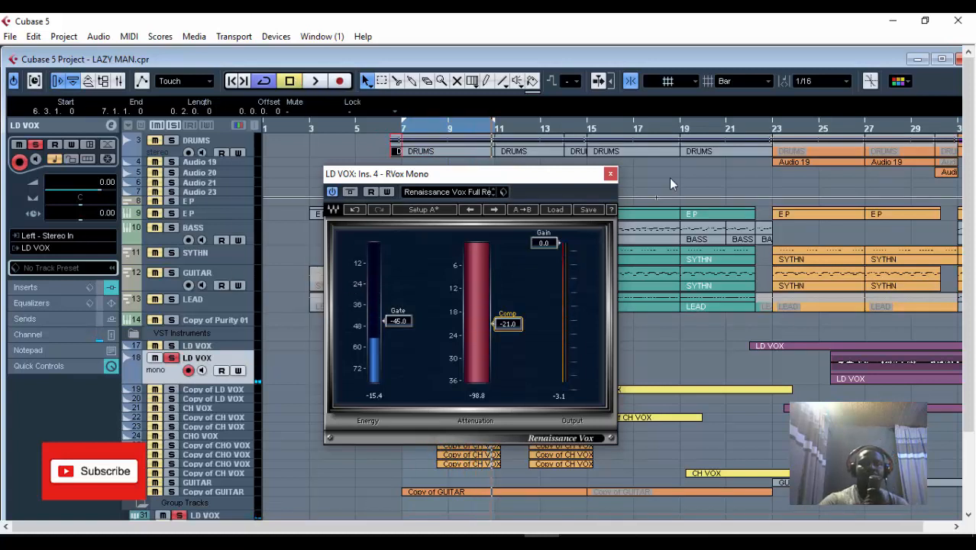
Close RVox and load the stock DeEsser into the fifth insert slot of the LD VOX channel.
click(610, 173)
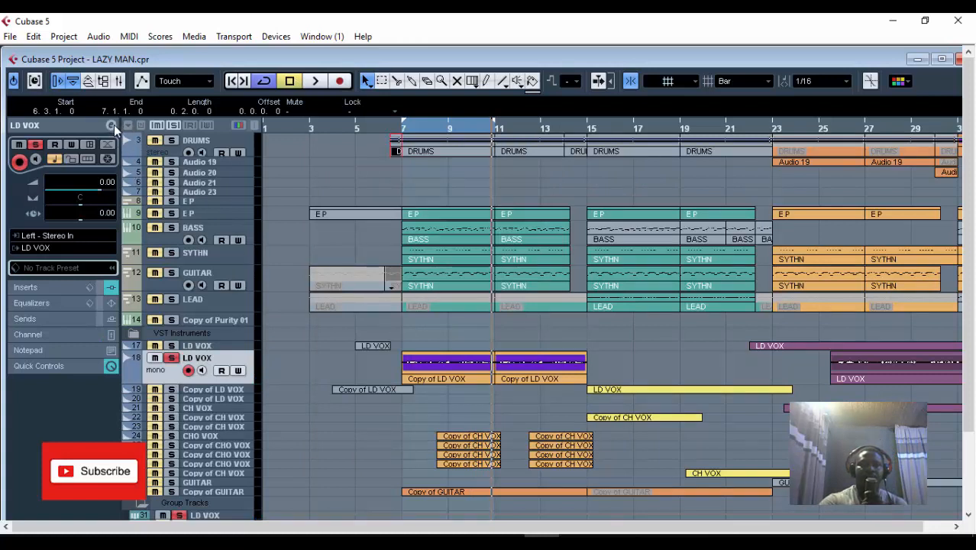
click(112, 125)
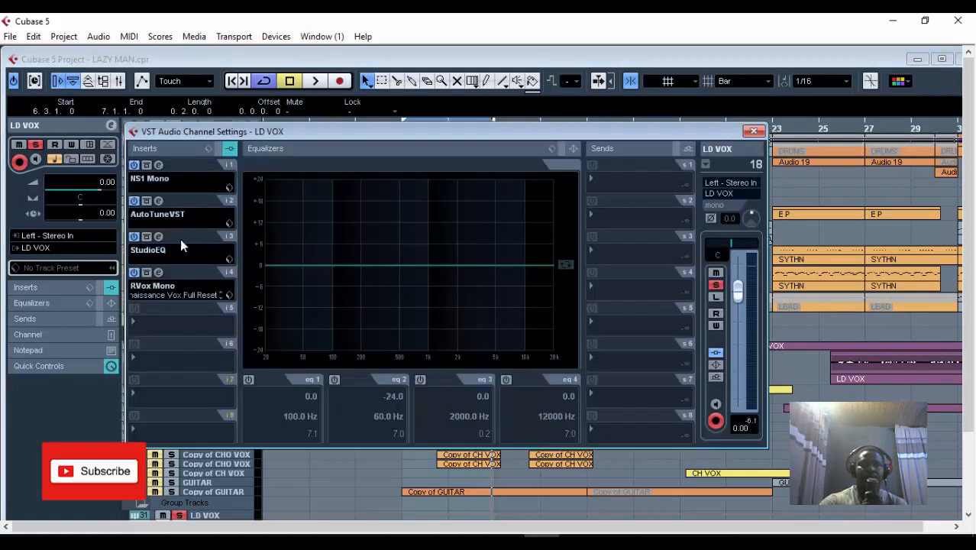
click(161, 324)
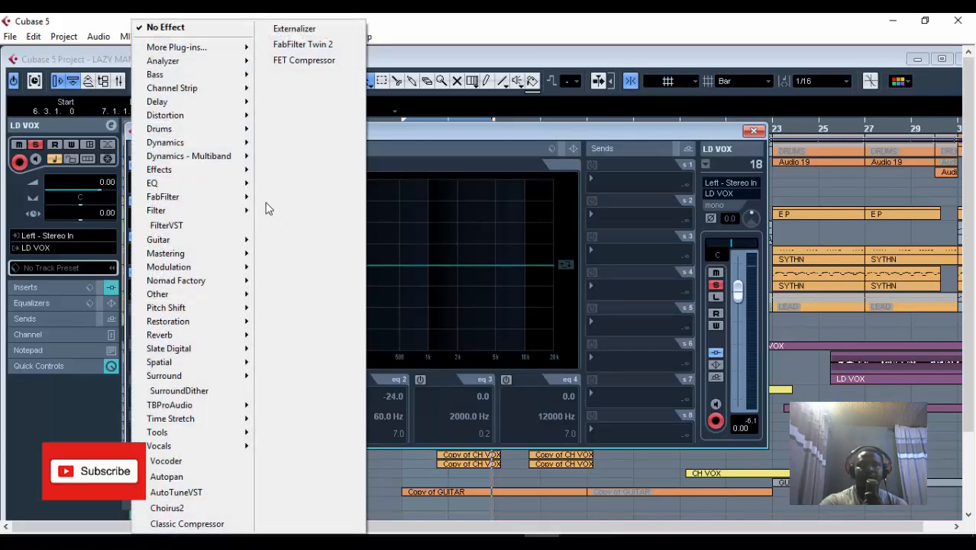
mouse_move(220, 147)
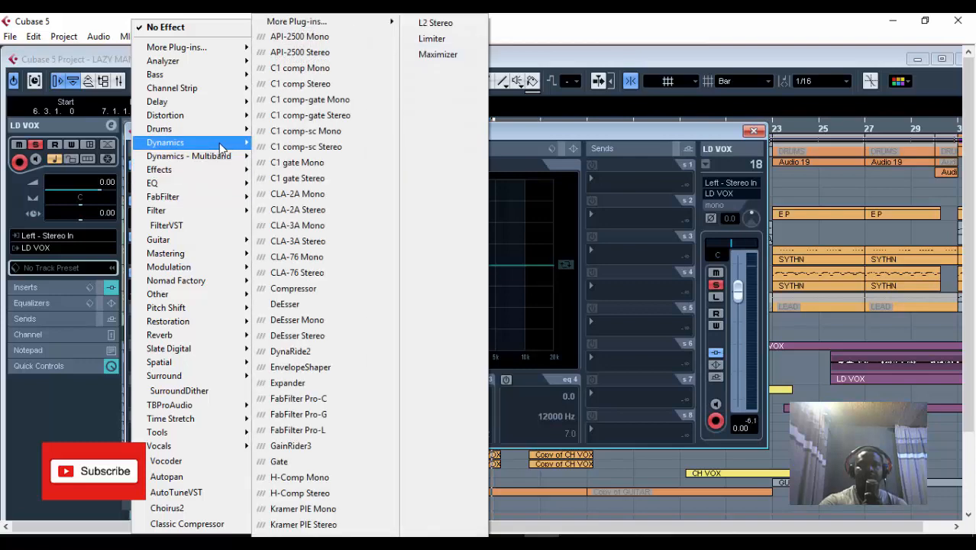
click(326, 310)
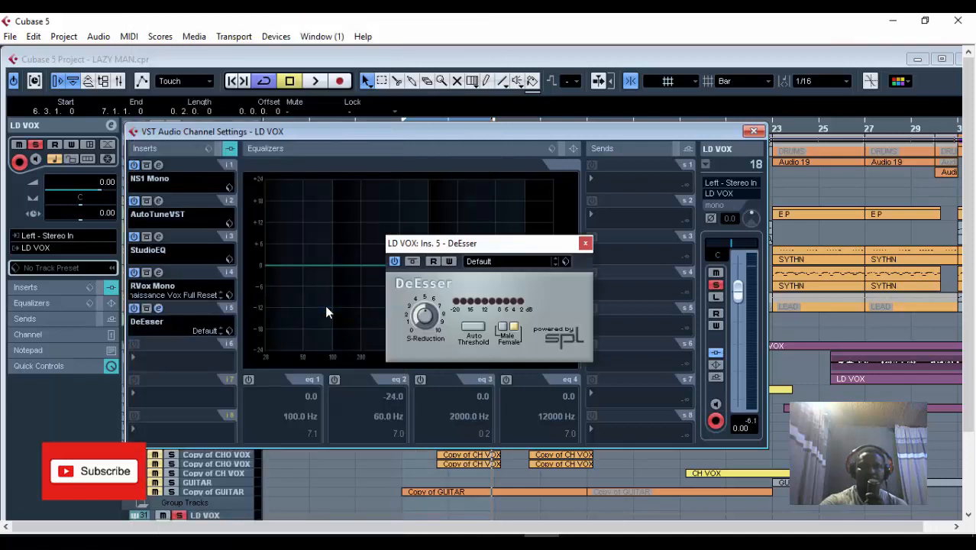
drag(474, 243, 381, 184)
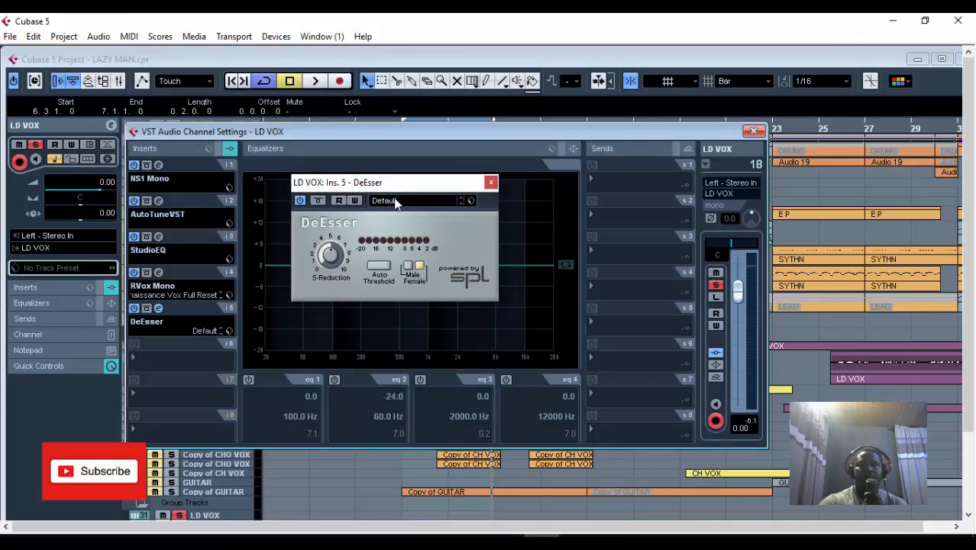
Load the Male Heavy preset in the DeEsser, close the LD VOX channel settings and maximize the project window.
click(392, 205)
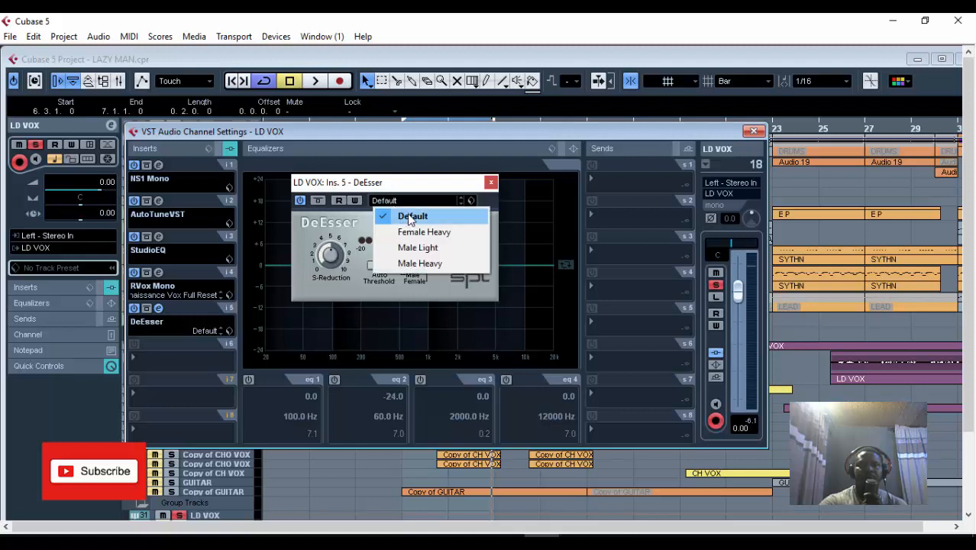
click(420, 263)
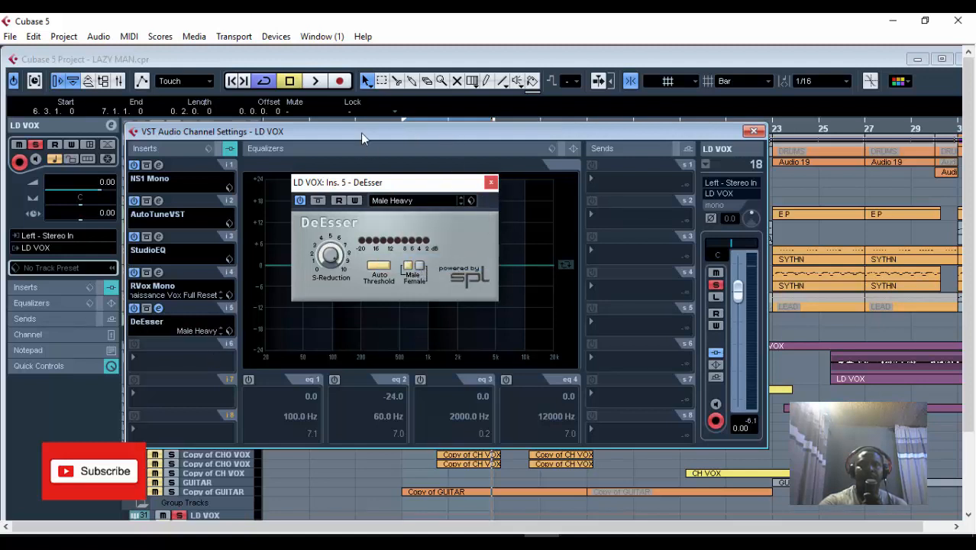
click(754, 130)
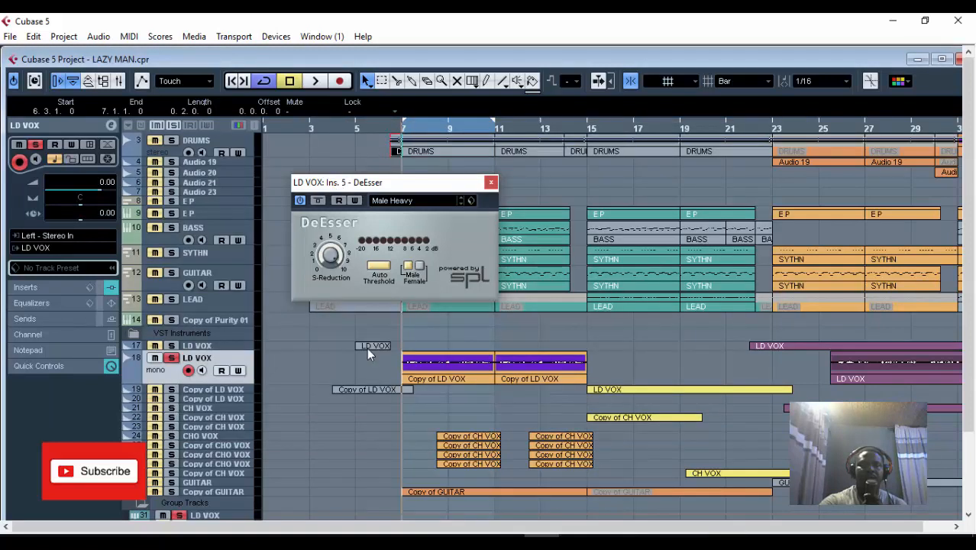
double_click(324, 59)
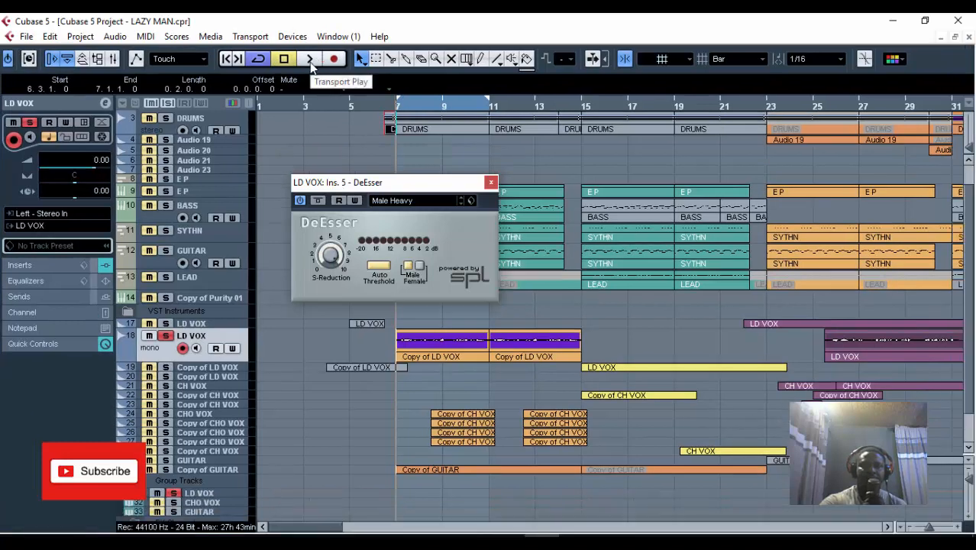
Compare the looped vocal from bar 7 with the DeEsser active and bypassed, leave it on with playback stopped, and close the plug-in.
click(310, 59)
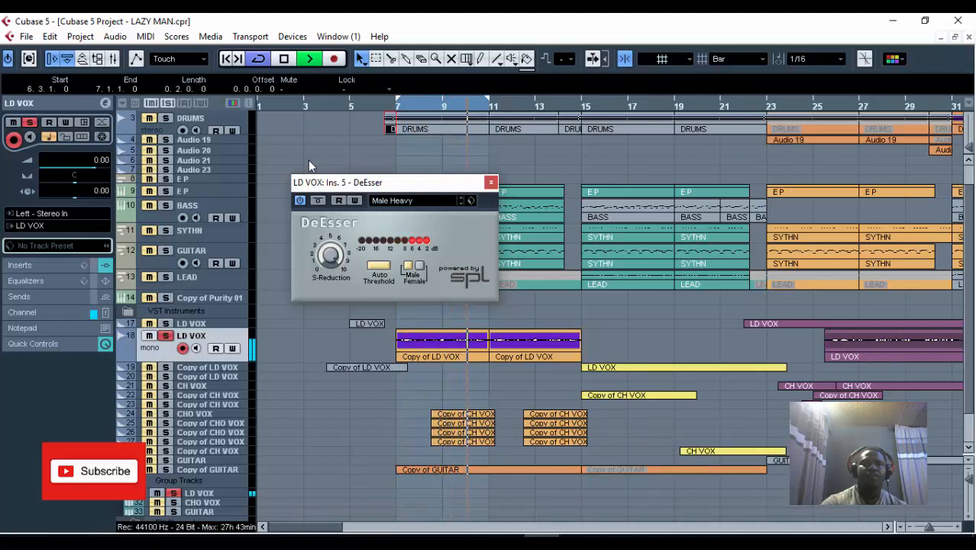
click(283, 61)
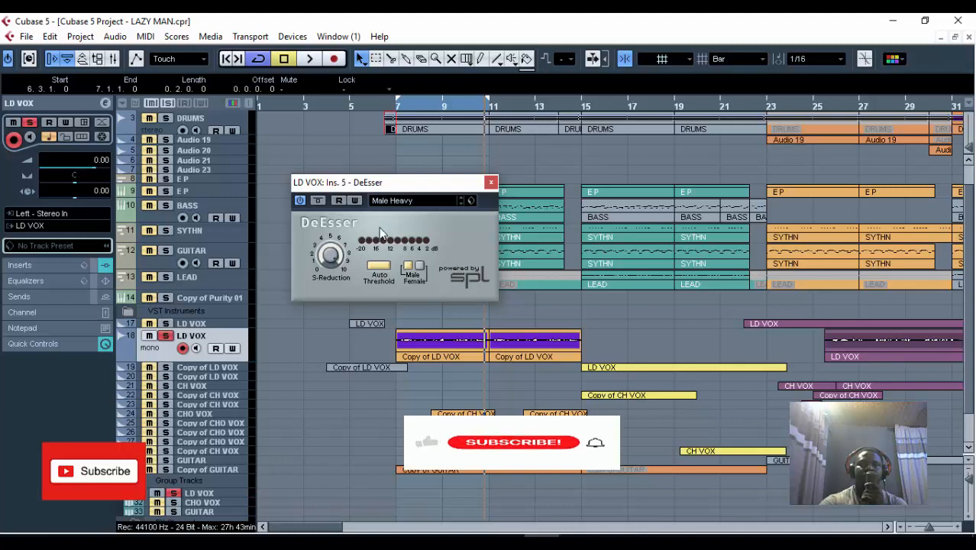
click(397, 113)
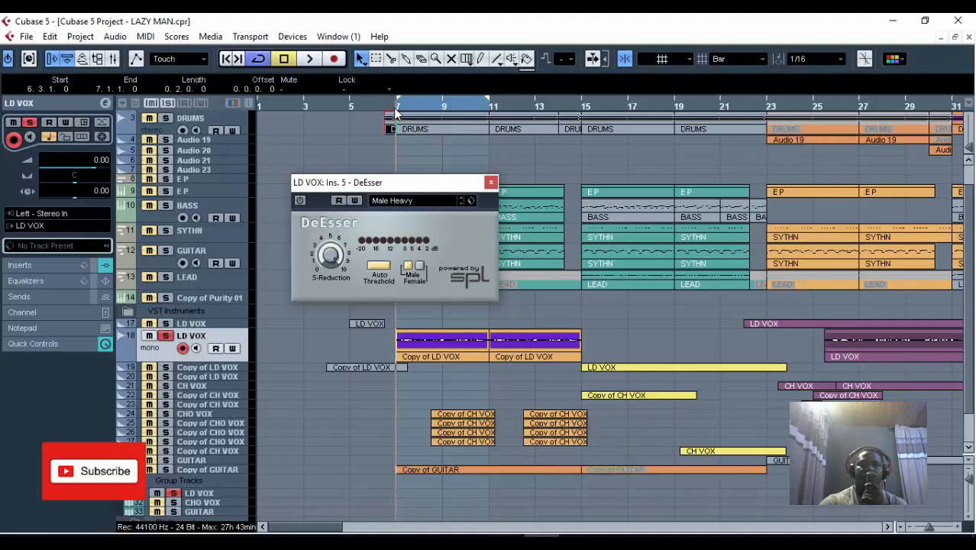
click(311, 61)
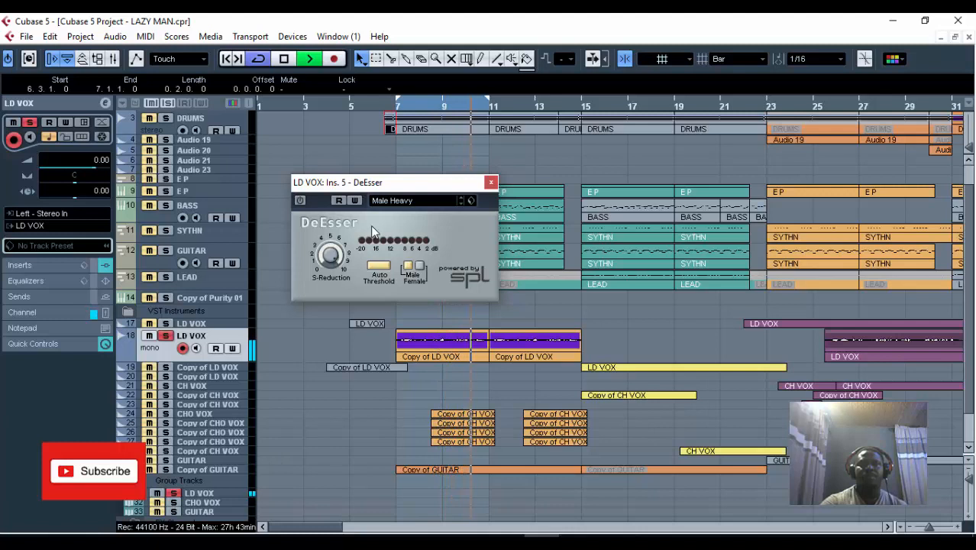
click(284, 65)
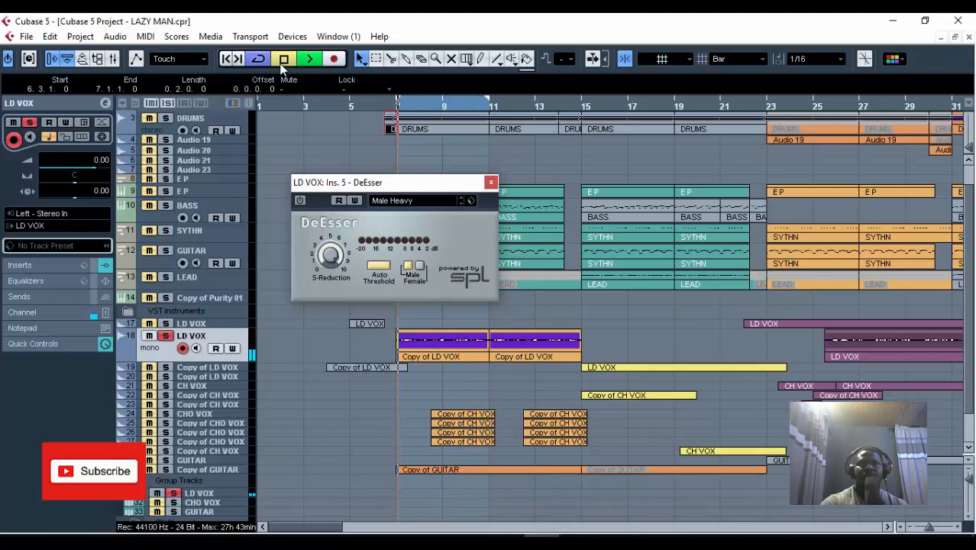
click(396, 112)
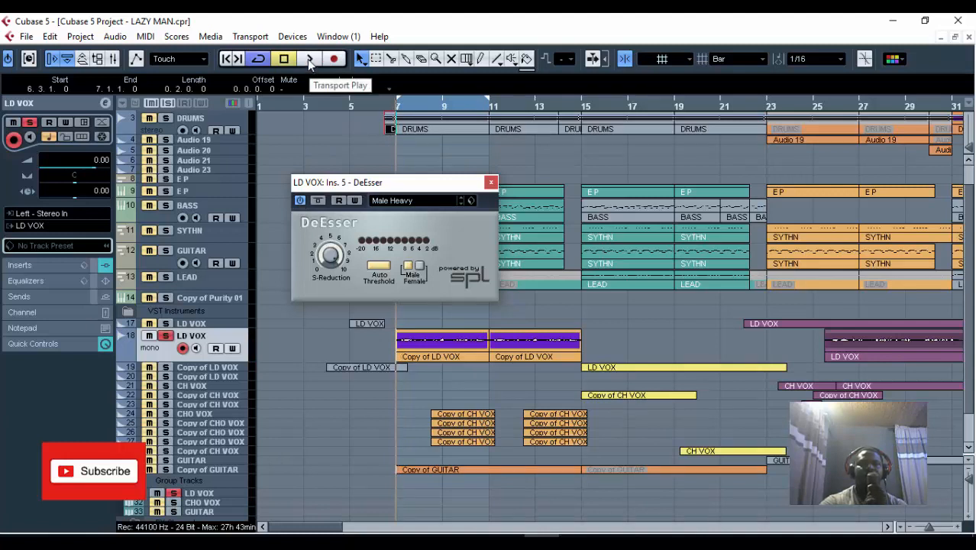
click(309, 61)
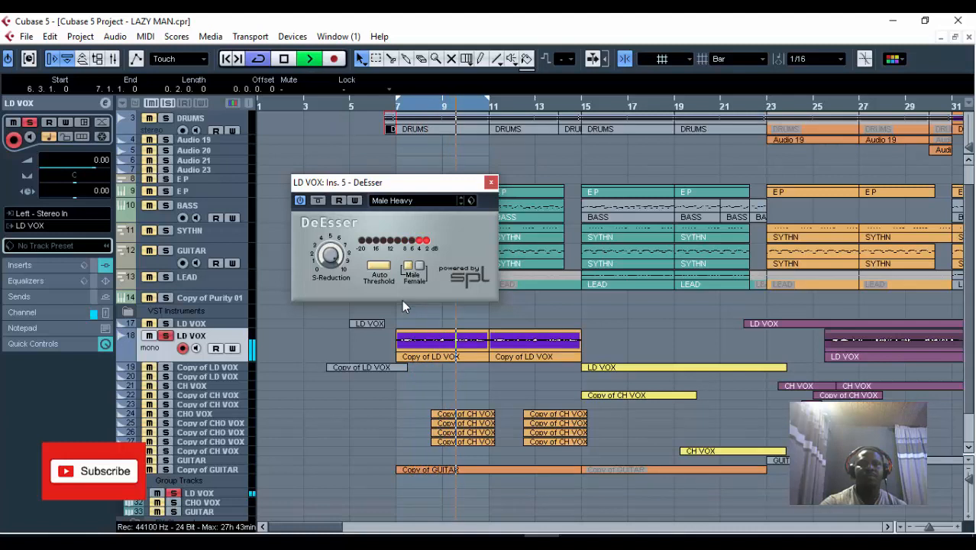
click(285, 60)
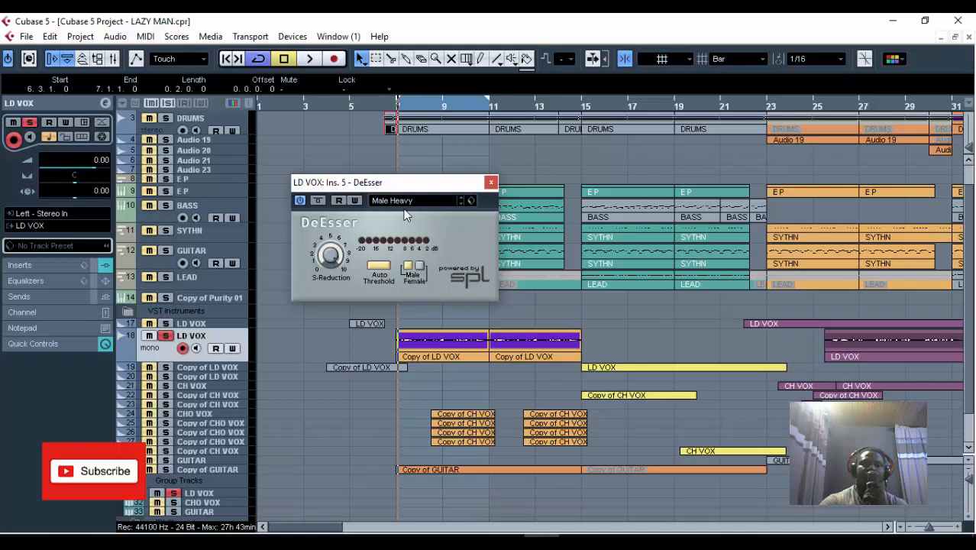
click(491, 182)
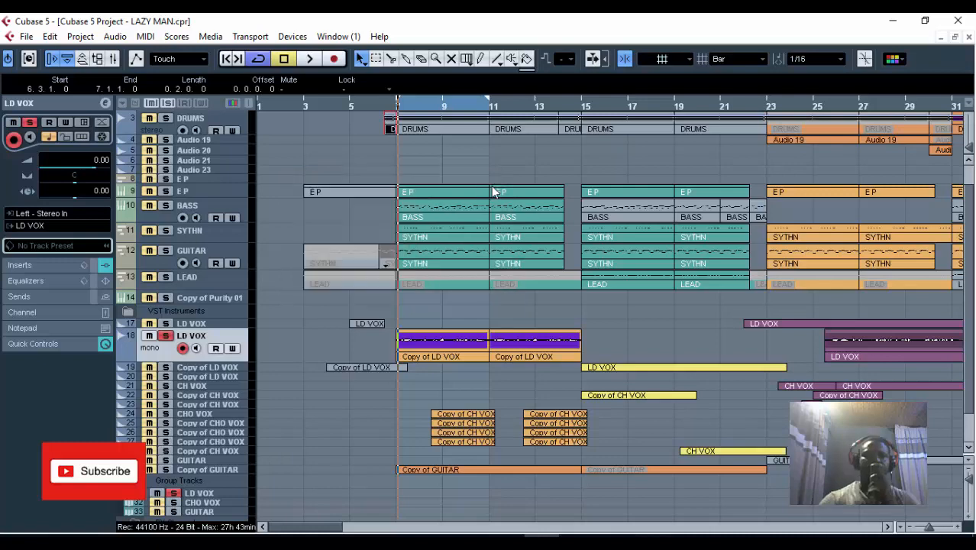
click(106, 104)
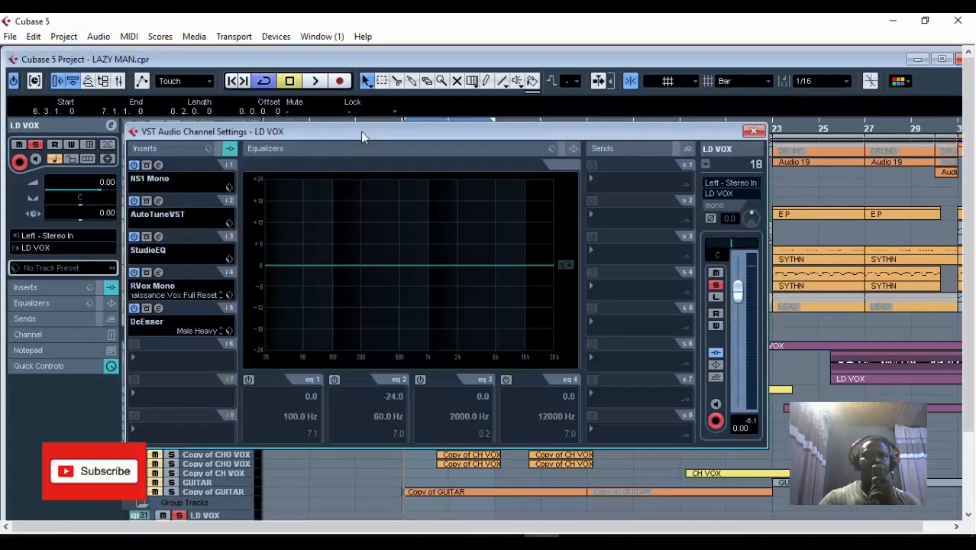
drag(360, 132, 353, 106)
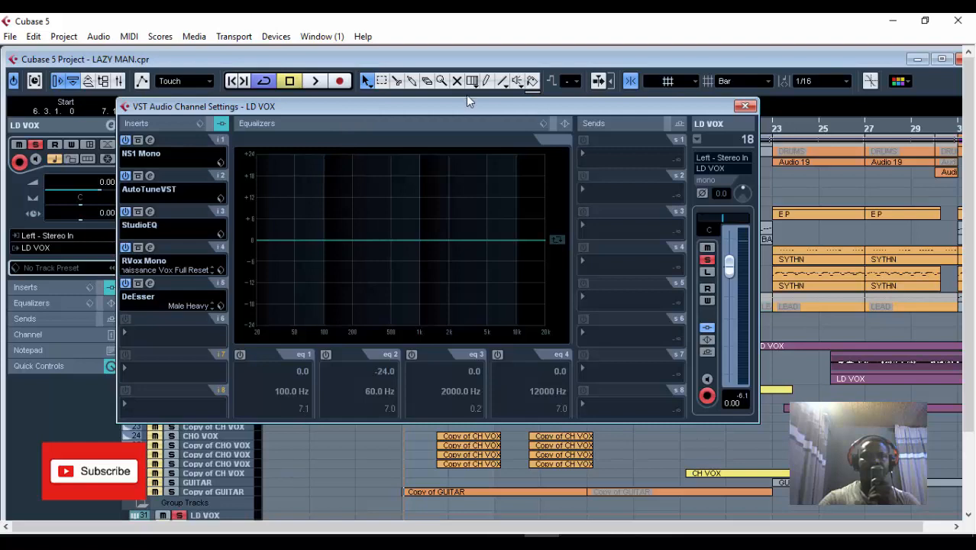
drag(424, 106, 406, 163)
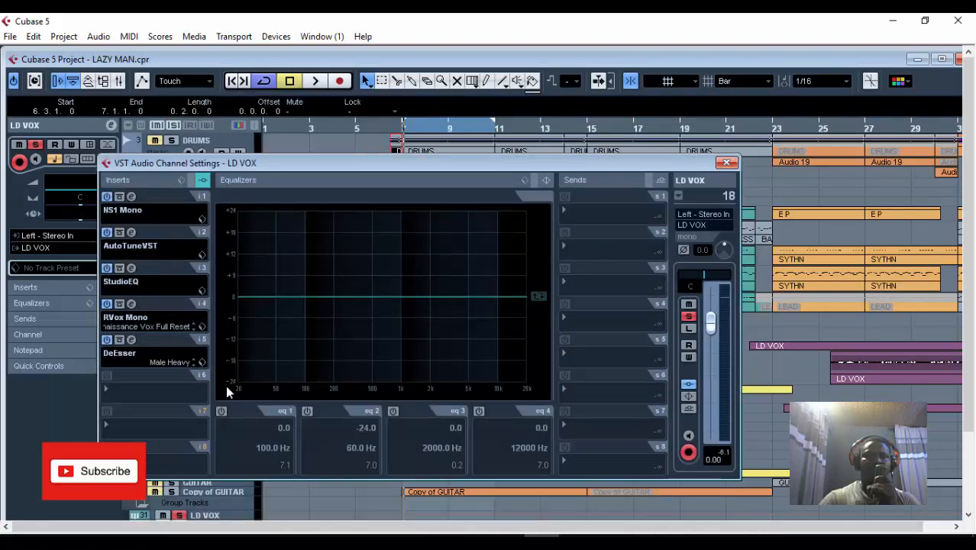
click(726, 163)
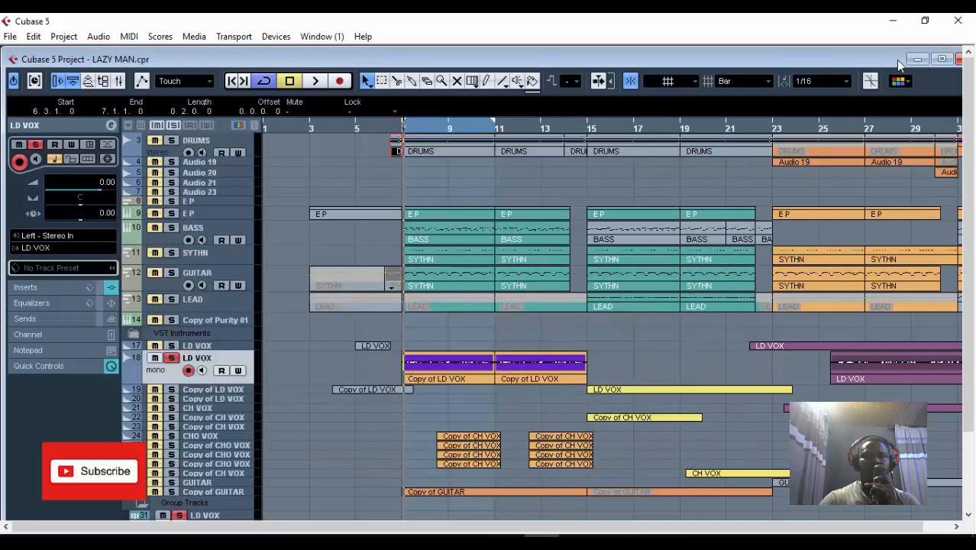
click(941, 59)
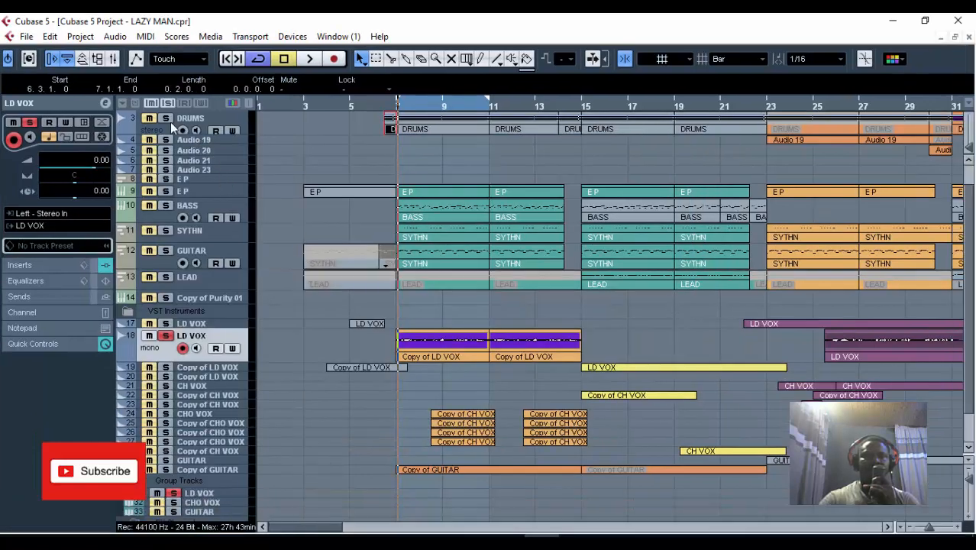
Unsolo the lead vocal by selecting the Copy of LD VOX track, and listen to the full mix through the loop from bar 7.
click(219, 367)
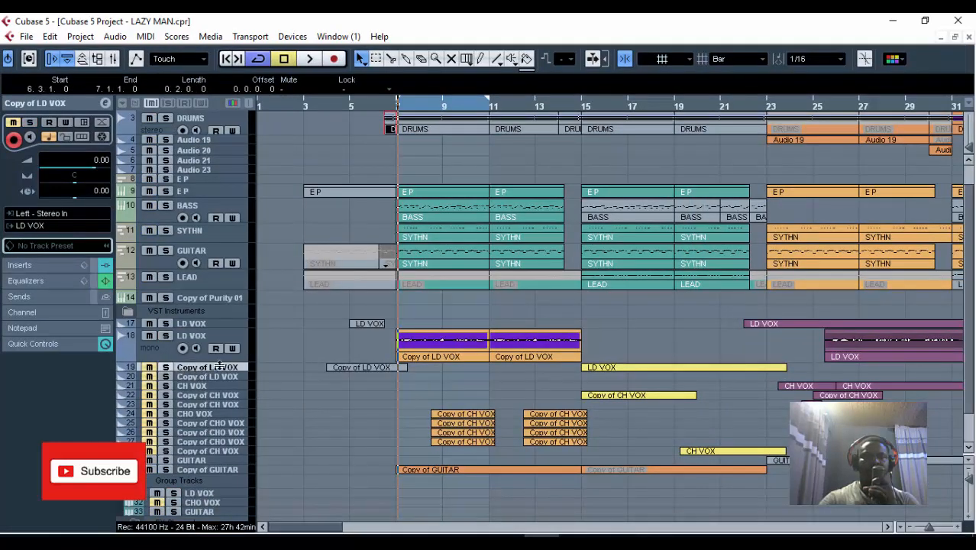
click(396, 108)
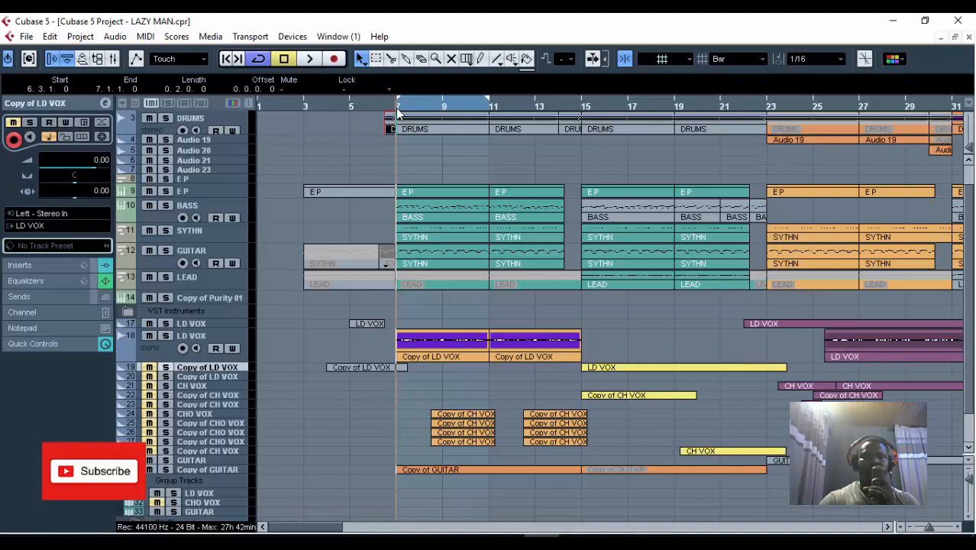
click(311, 59)
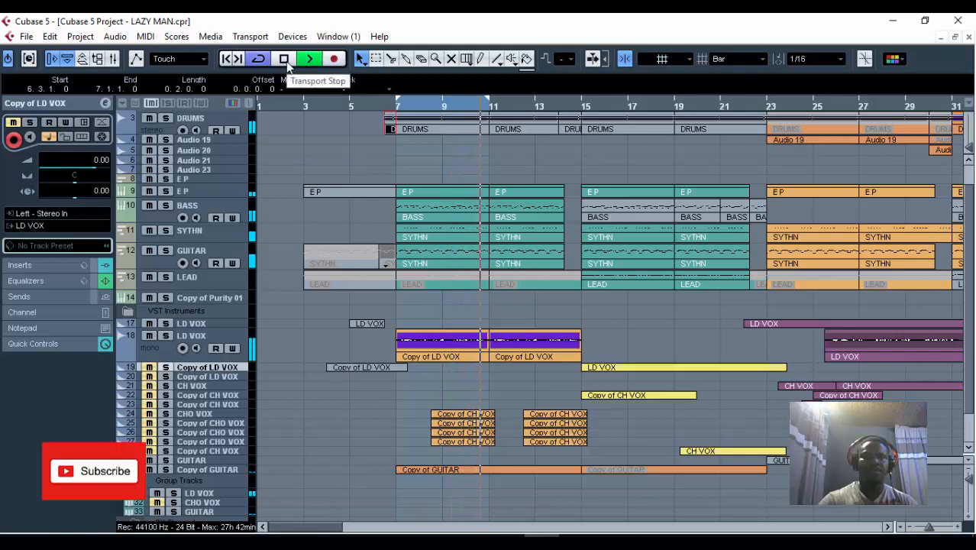
click(286, 61)
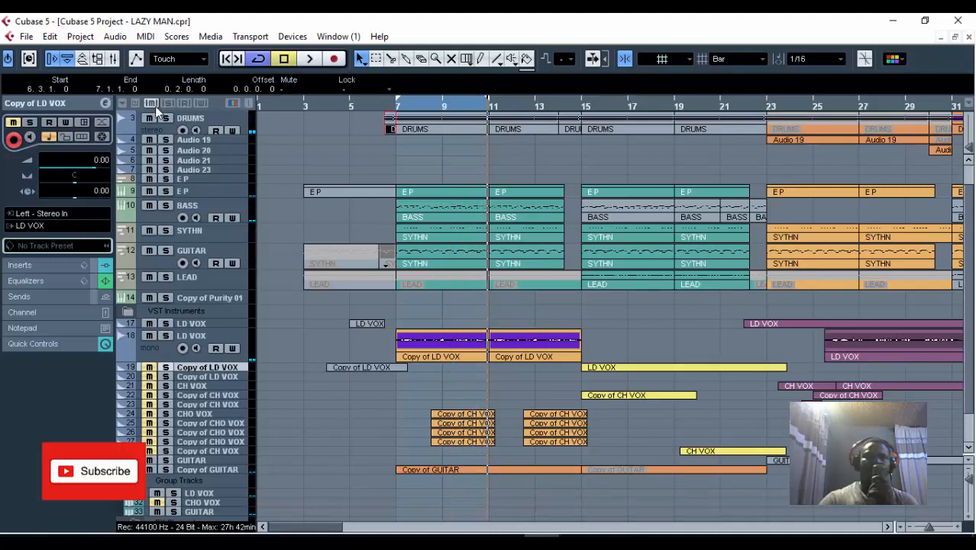
Solo the LD VOX track again, return the playhead to bar 7 and open the LD VOX channel settings.
click(166, 336)
click(209, 332)
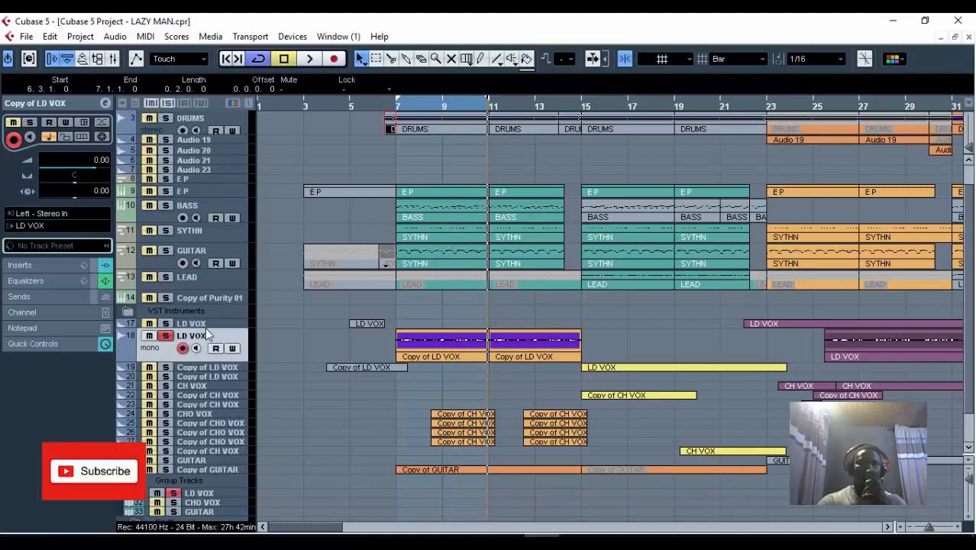
click(395, 109)
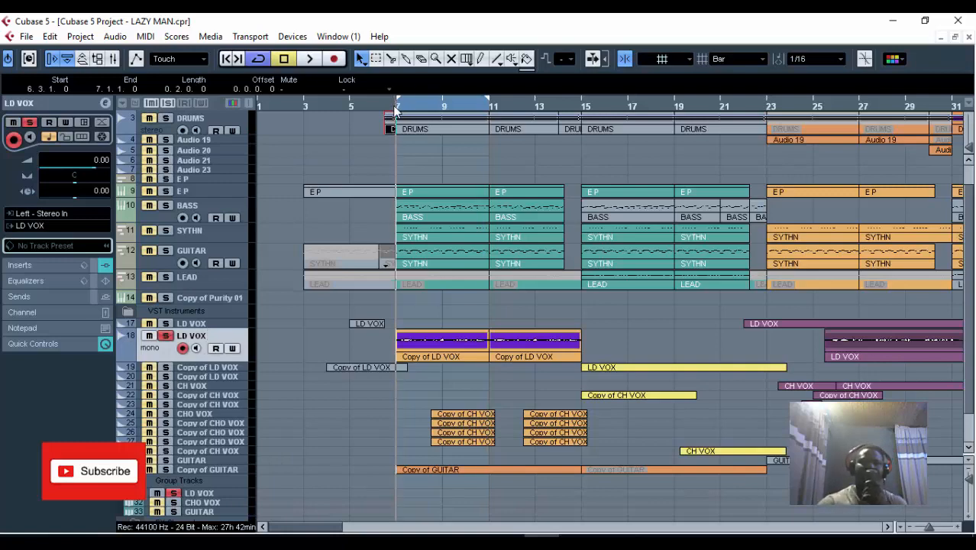
click(106, 104)
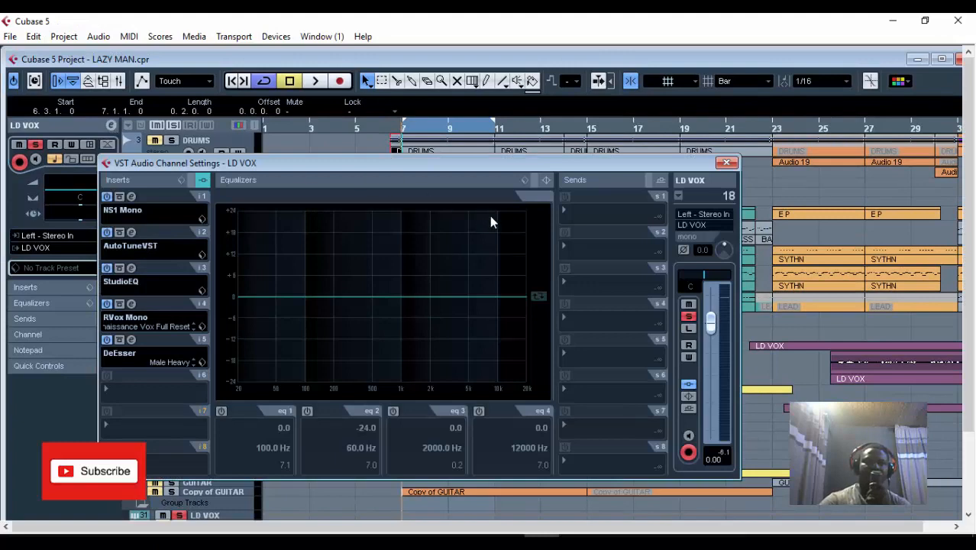
drag(587, 164, 577, 127)
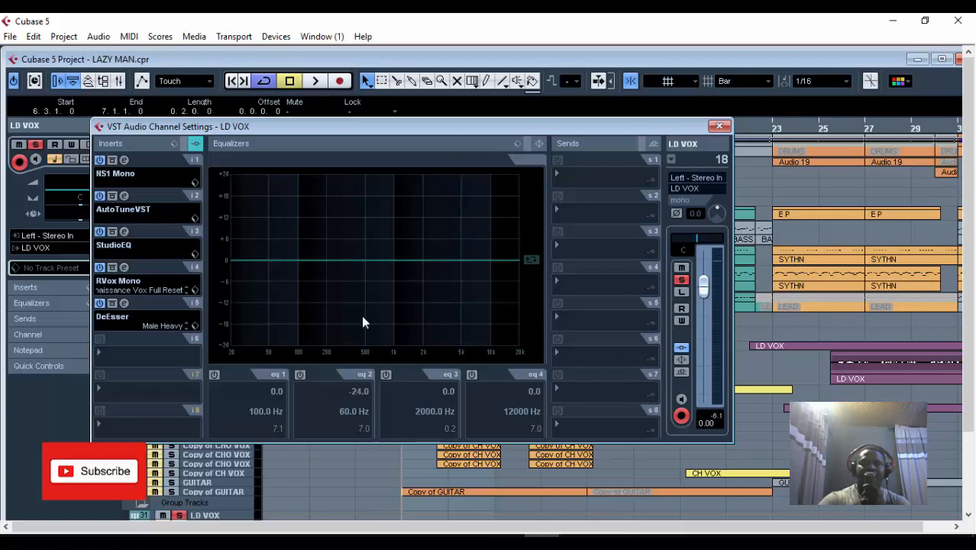
Enable the first channel EQ band on LD VOX and set its high-pass frequency to 250 Hz.
click(214, 375)
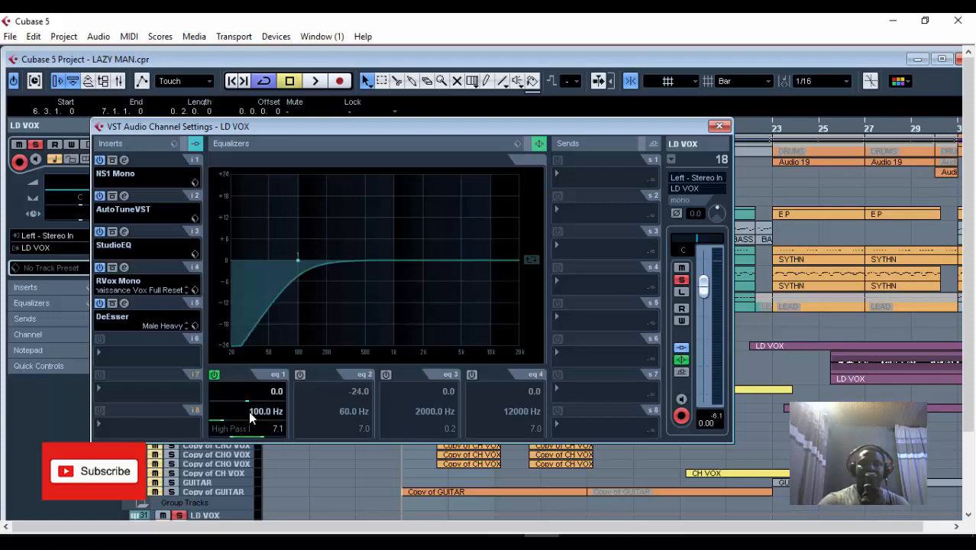
scroll(248, 411, up, 10)
scroll(248, 411, up, 2)
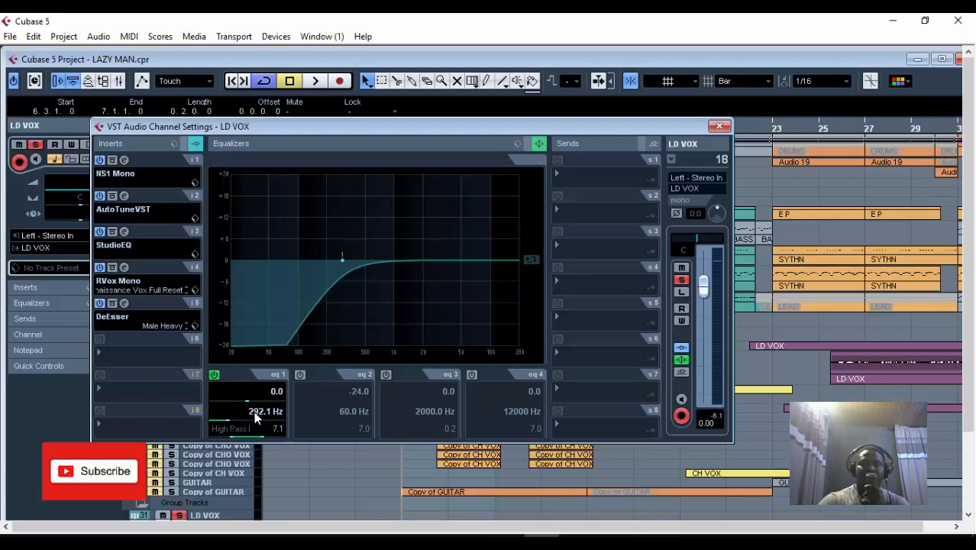
click(253, 411)
text(2)
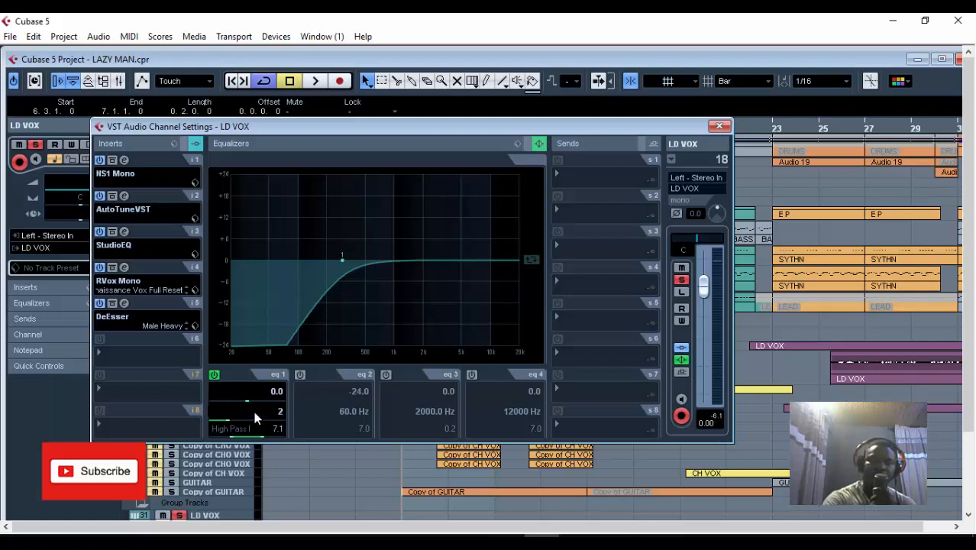
text(50)
key(Return)
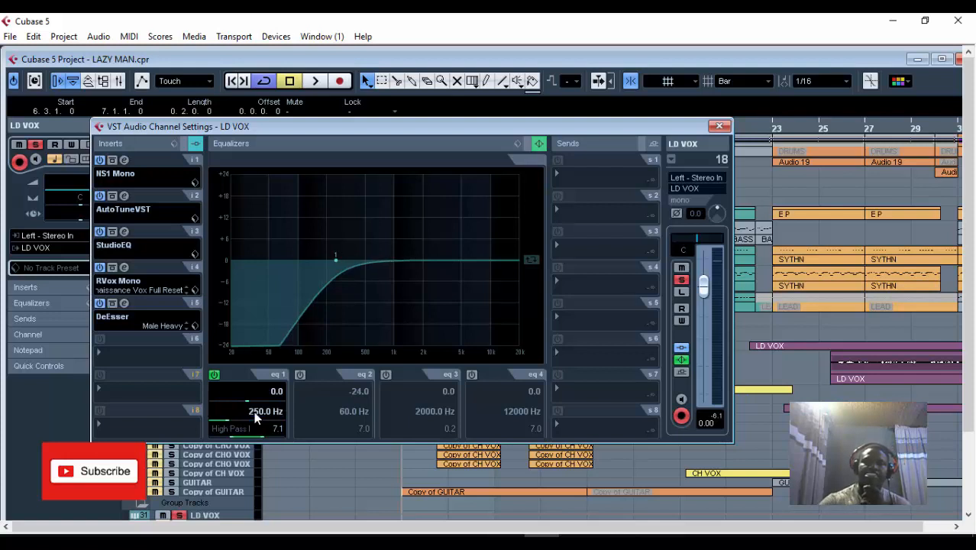
Enable the second channel EQ band on LD VOX, set its frequency to 100 Hz, and move the settings window clear of the ruler.
click(300, 374)
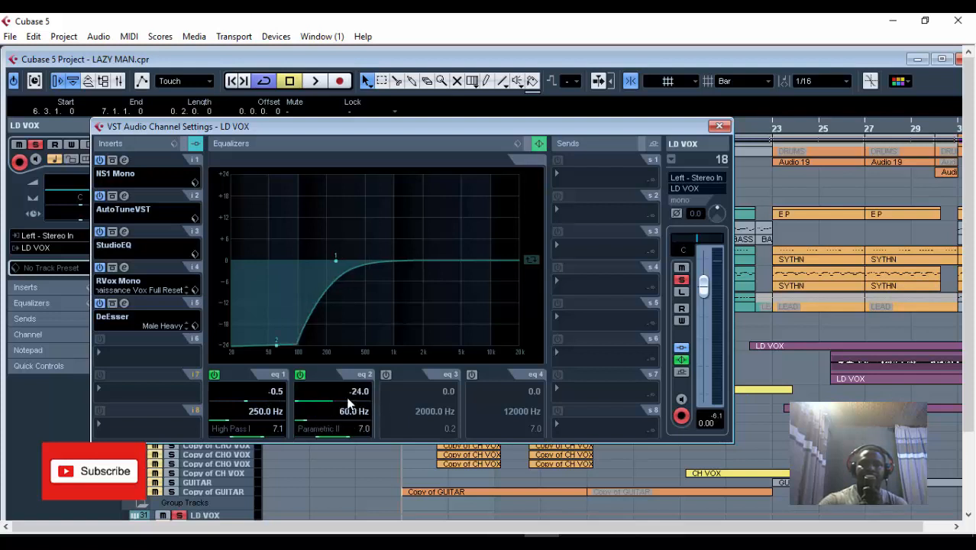
mouse_move(328, 400)
mouse_down()
mouse_move(342, 401)
mouse_move(317, 396)
mouse_up()
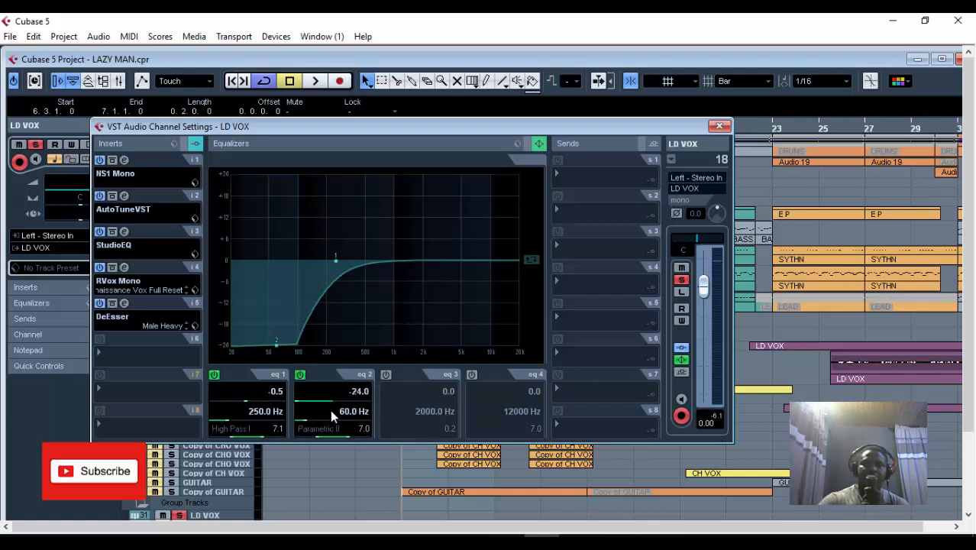
click(348, 413)
text(1)
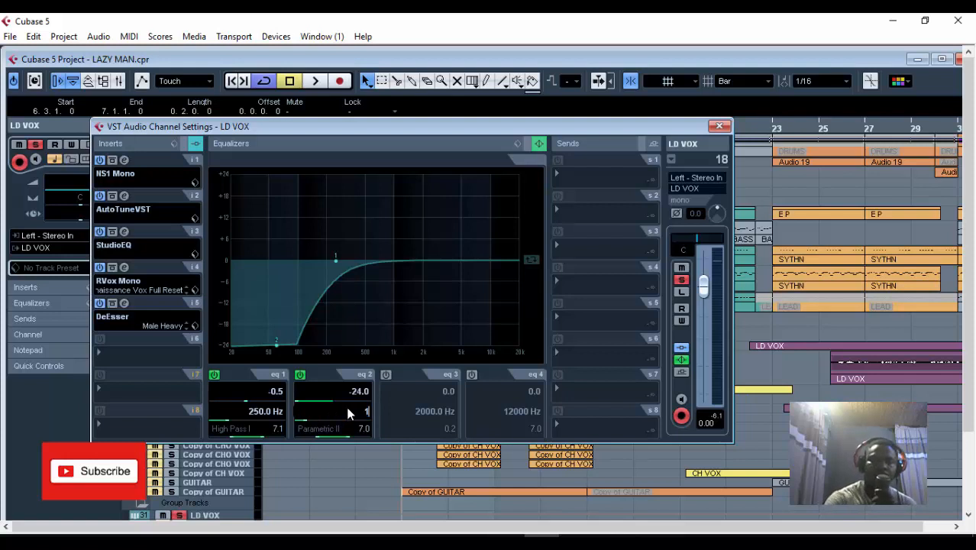
text(00)
key(Return)
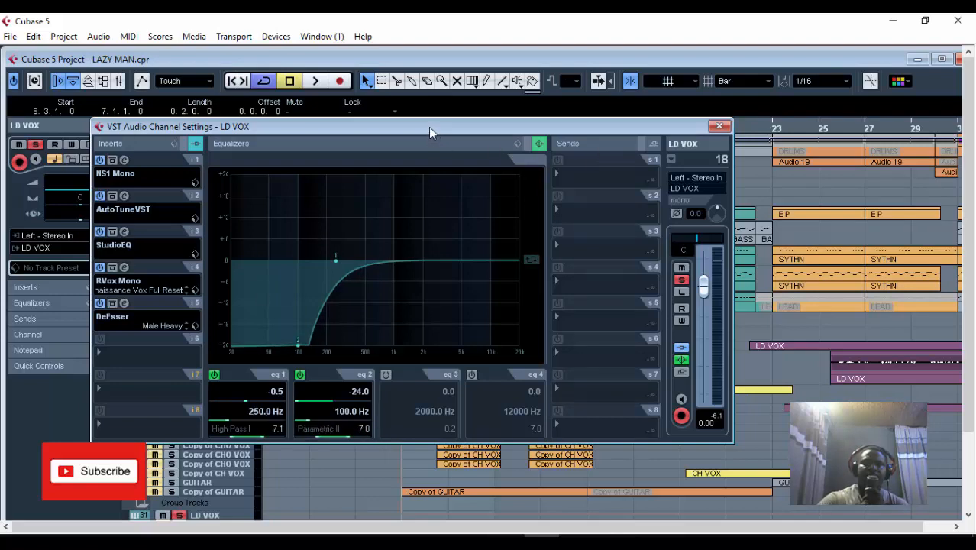
drag(429, 133, 442, 181)
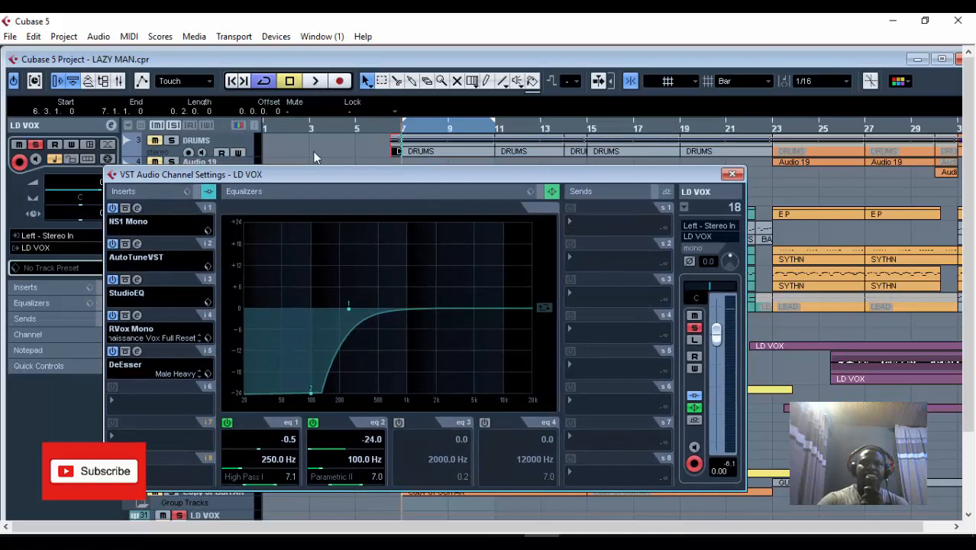
Listen to the soloed lead vocal with its channel EQ from bar 7, stop playback and return the playhead to bar 7.
drag(311, 176, 306, 166)
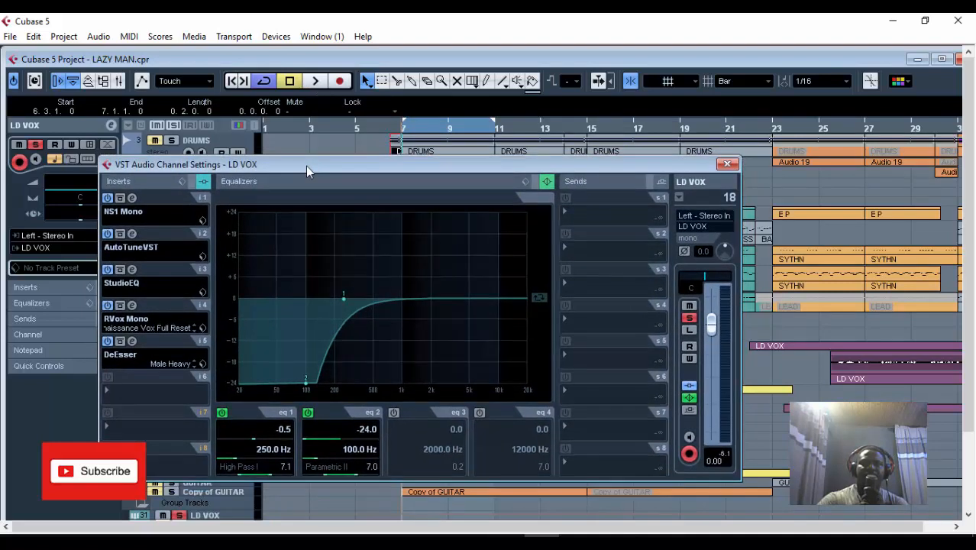
click(315, 81)
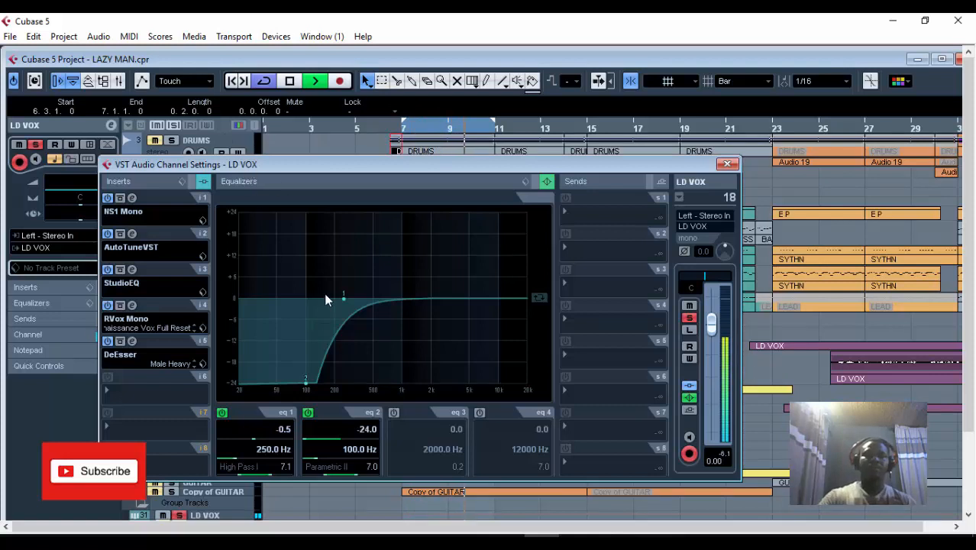
click(291, 81)
click(290, 81)
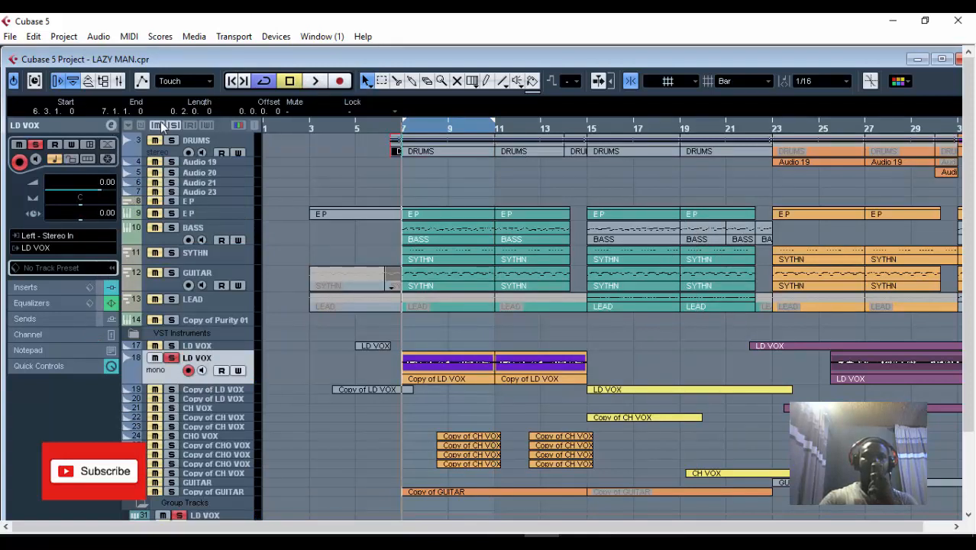
Reopen the LD VOX channel settings, raise the first EQ band's high-pass frequency to 281.9 Hz and set the second band's Q to 8.2.
click(111, 125)
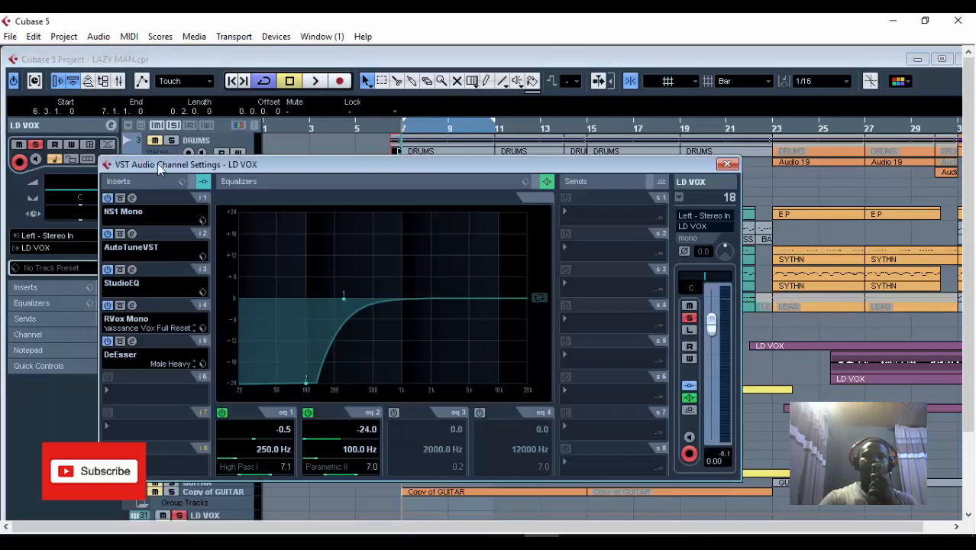
drag(330, 160, 334, 151)
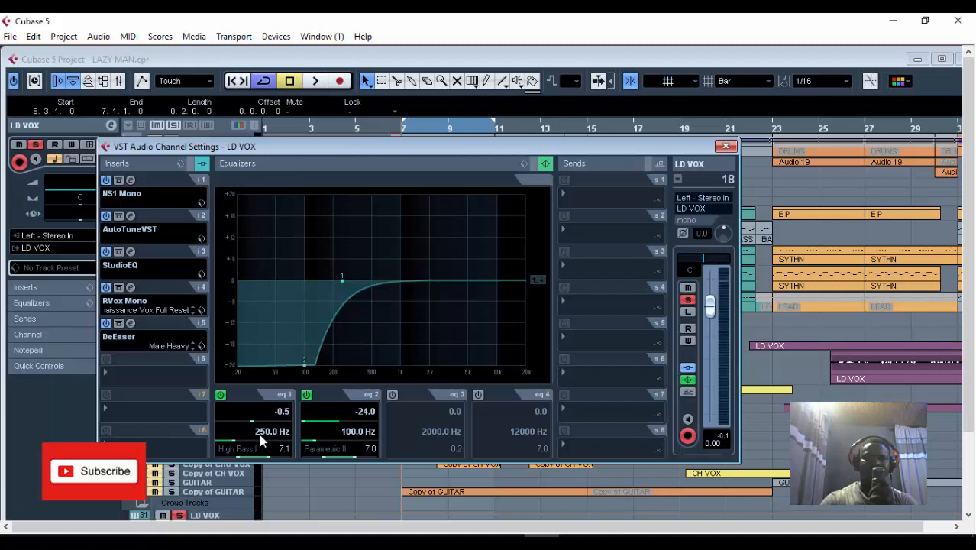
scroll(259, 434, up, 4)
scroll(258, 433, down, 2)
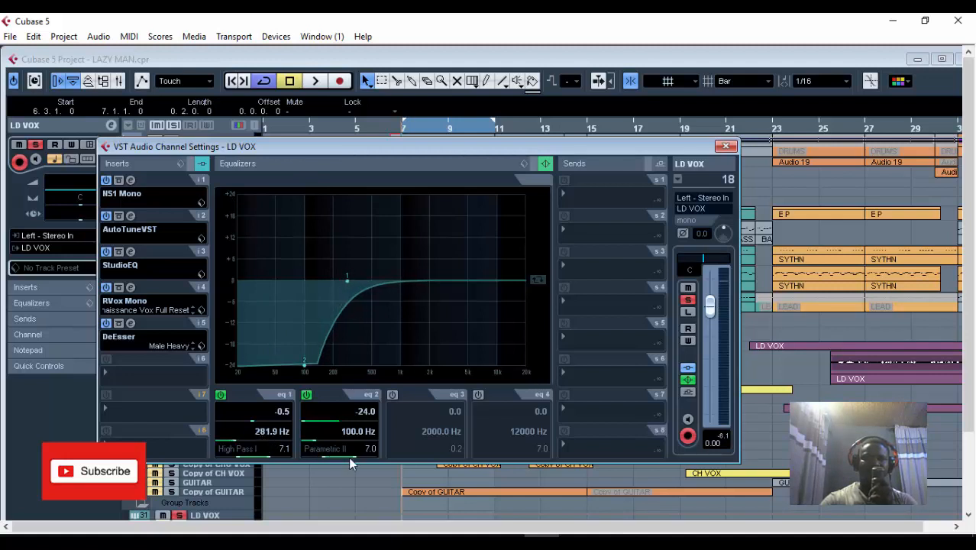
scroll(349, 456, up, 3)
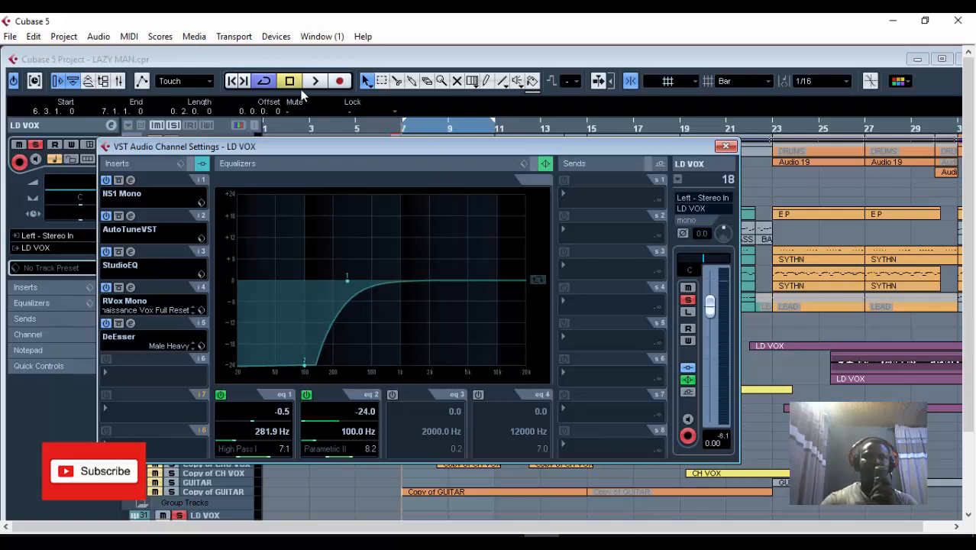
Listen to the soloed vocal with the adjusted EQ through the loop, stop playback and close the LD VOX channel settings.
key(space)
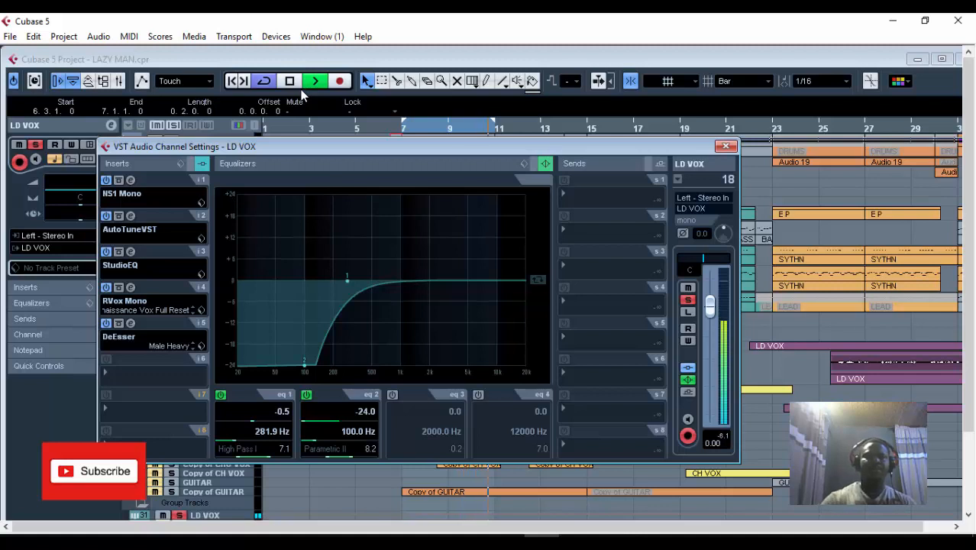
key(space)
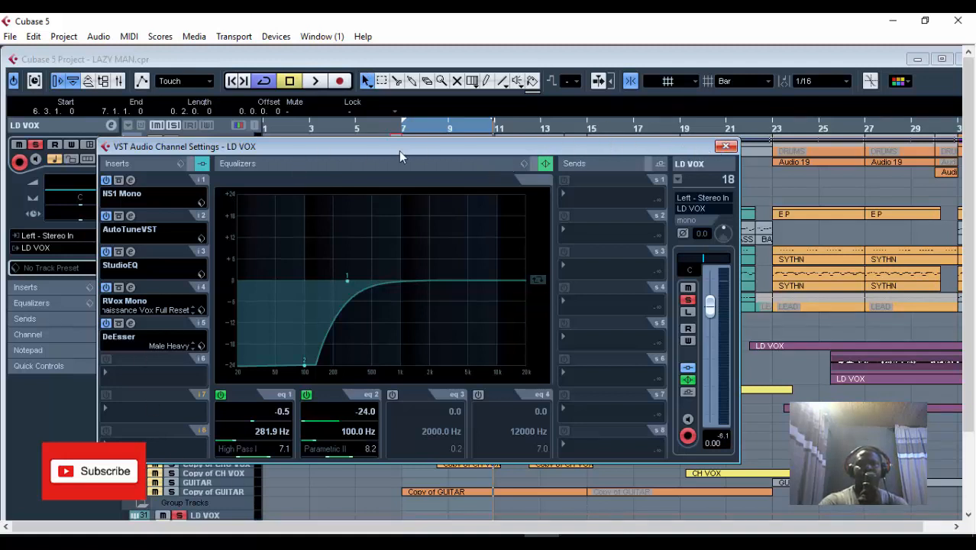
drag(395, 149, 429, 170)
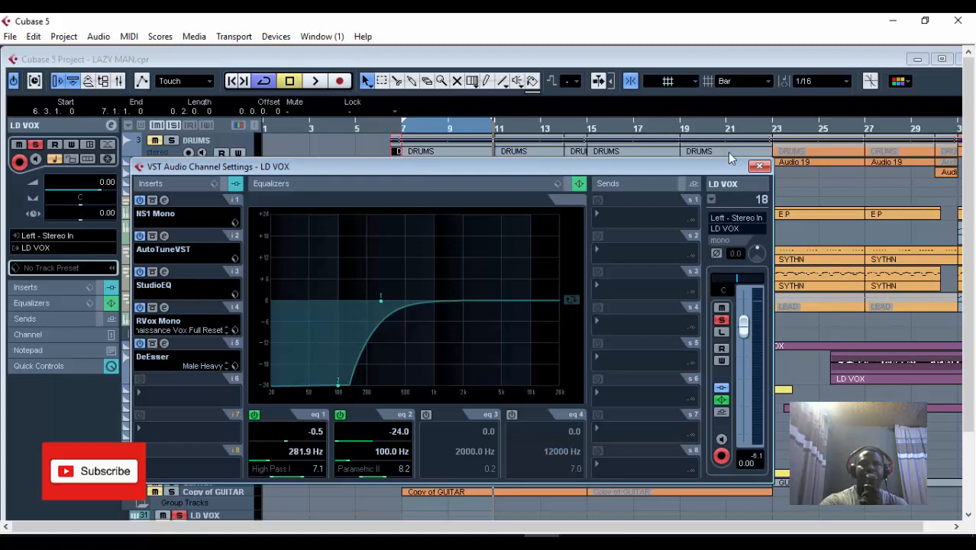
click(759, 166)
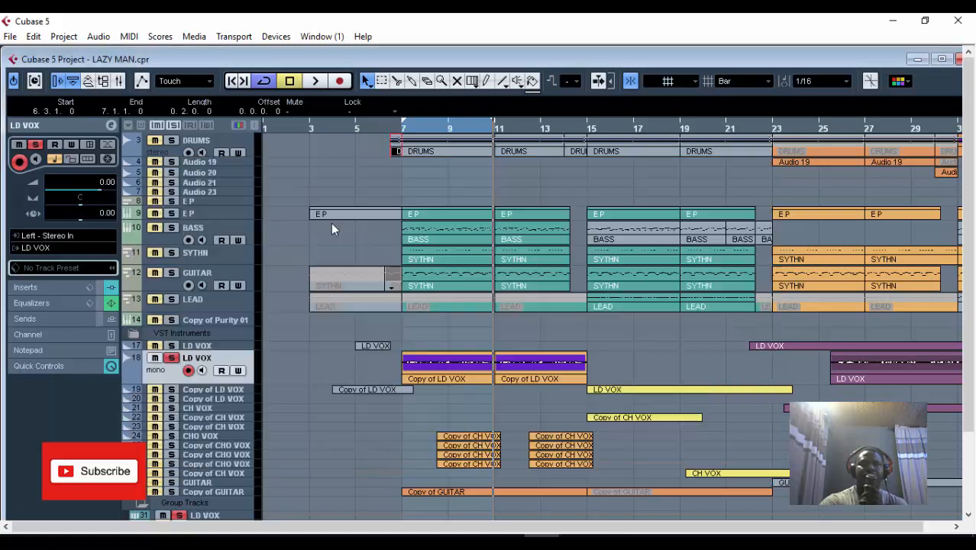
Deactivate solo across all tracks and maximize the project window to reach the group tracks.
click(175, 125)
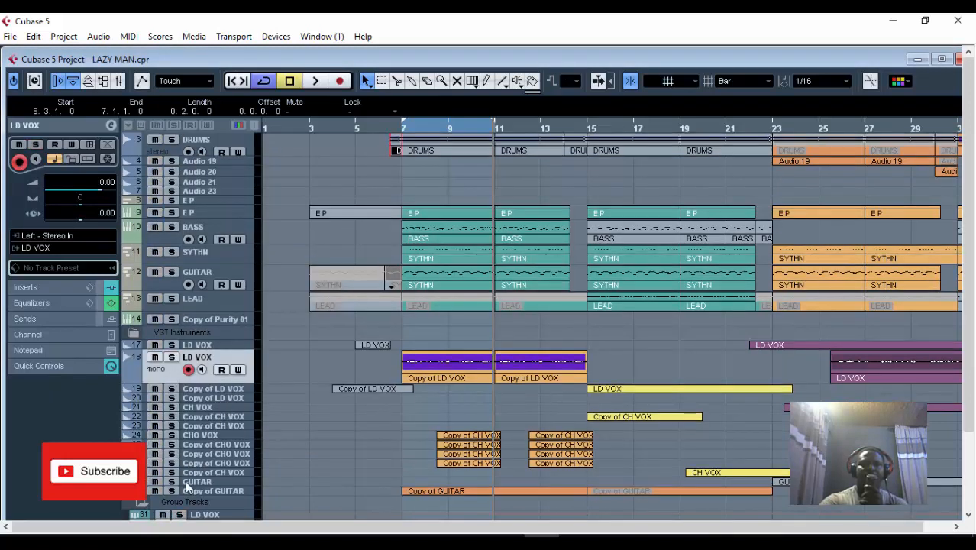
double_click(450, 60)
scroll(251, 397, down, 2)
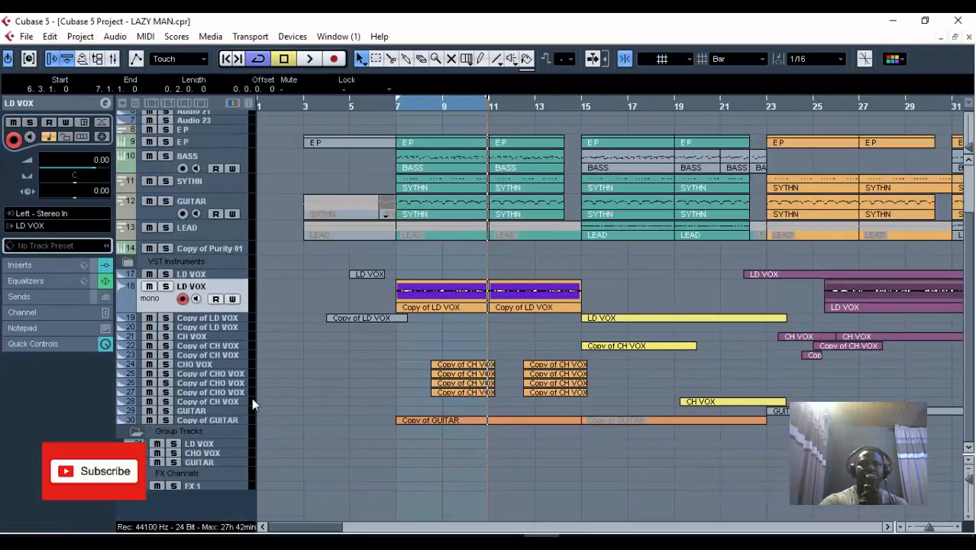
Mute the CHO VOX group track and the two Copy of LD VOX tracks, 19 and 20.
click(159, 453)
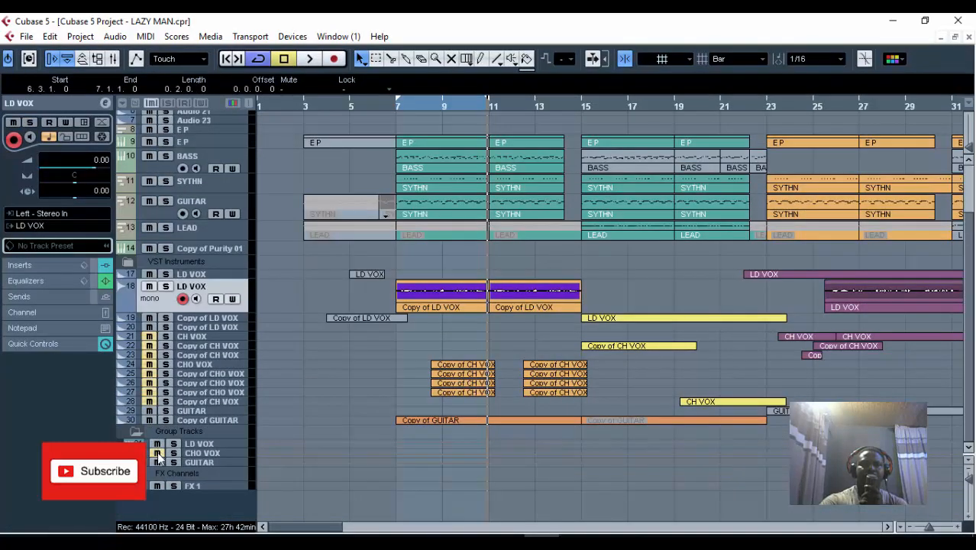
click(150, 327)
click(150, 318)
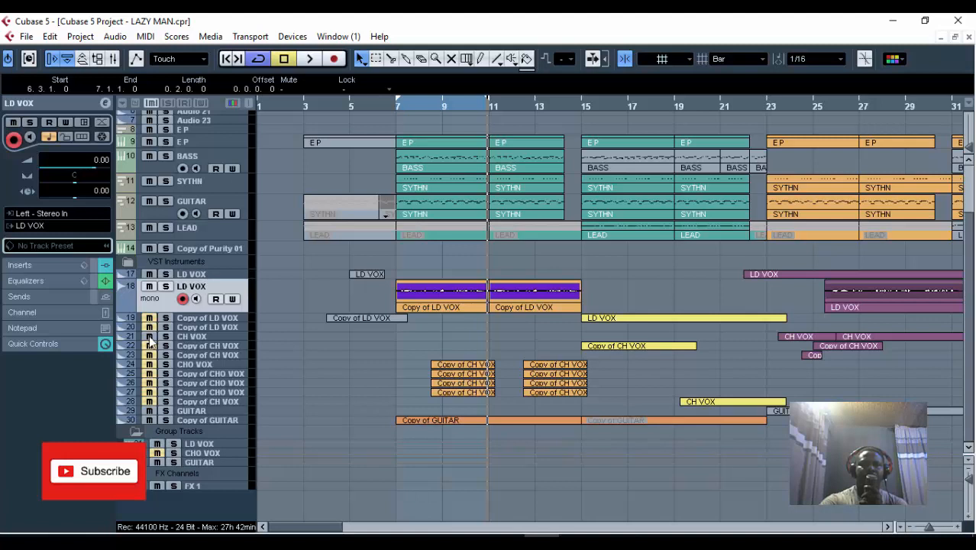
Play the looped section from bar 7 to listen to the LD VOX vocal in the mix.
click(397, 109)
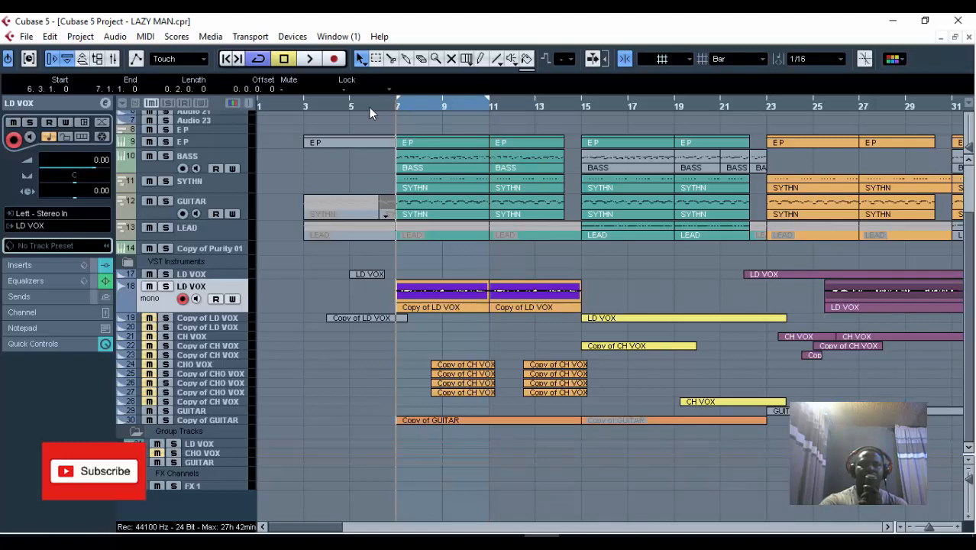
click(305, 61)
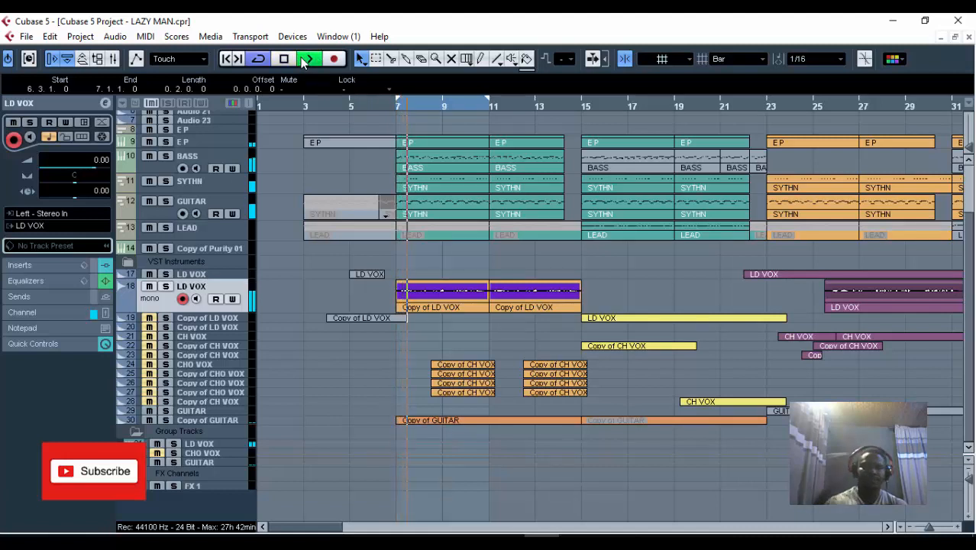
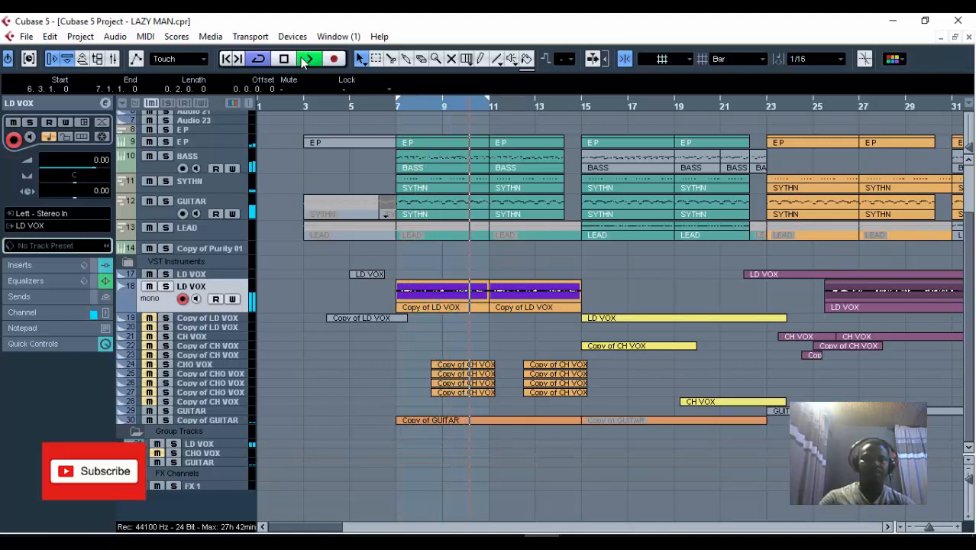
click(305, 60)
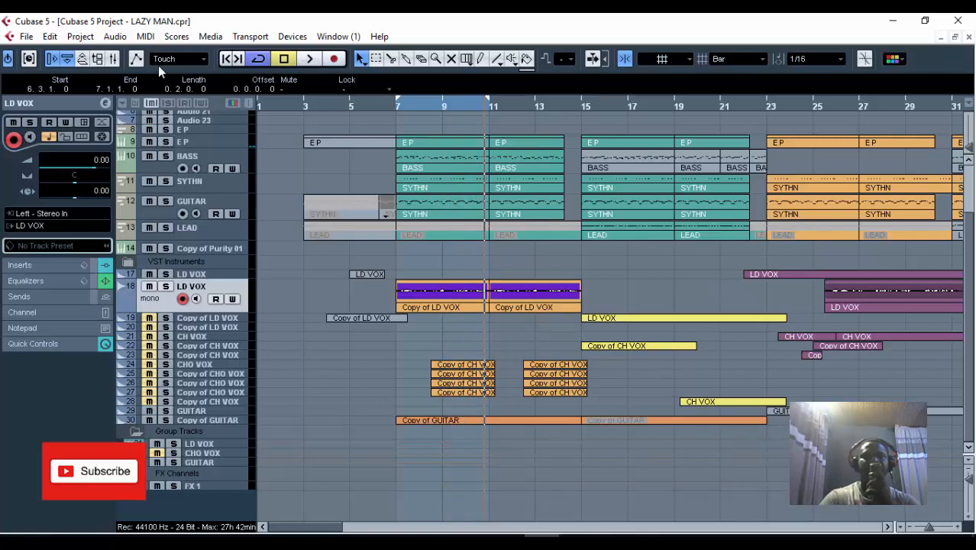
Remove AutoTuneVST from the first insert slot of the LD VOX group channel.
click(205, 445)
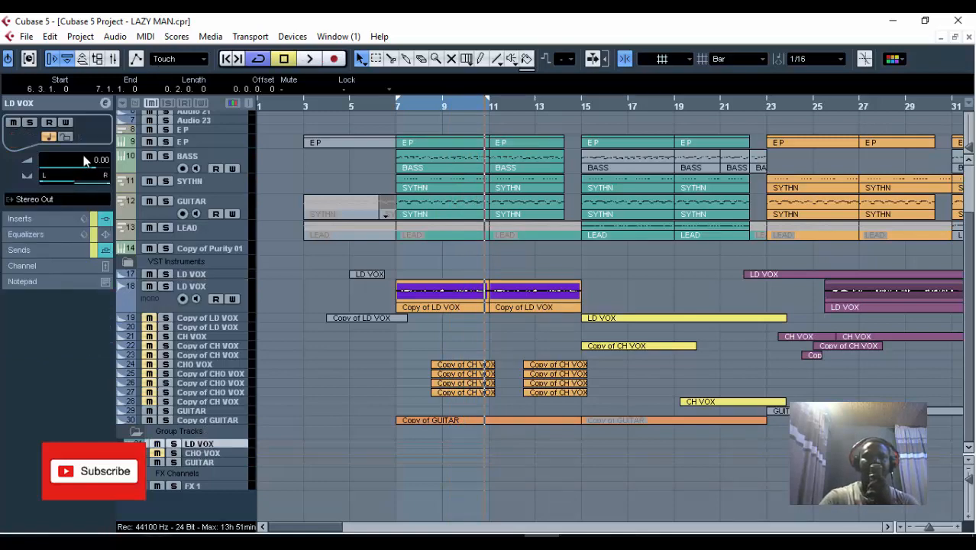
click(105, 105)
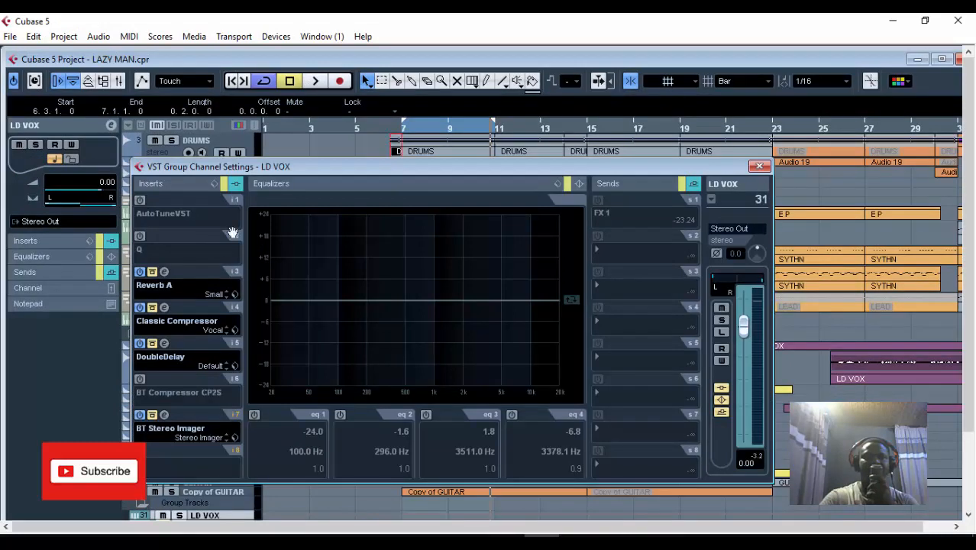
click(155, 218)
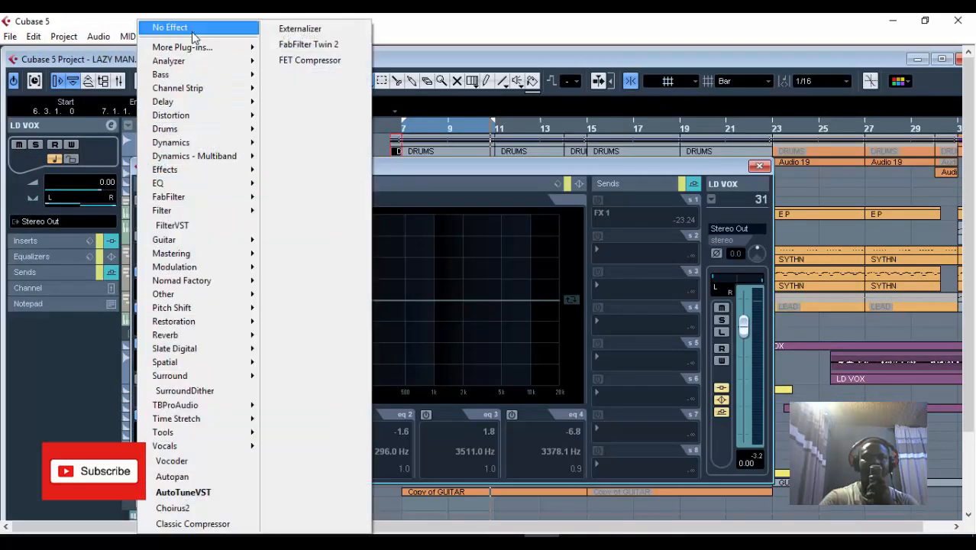
click(170, 27)
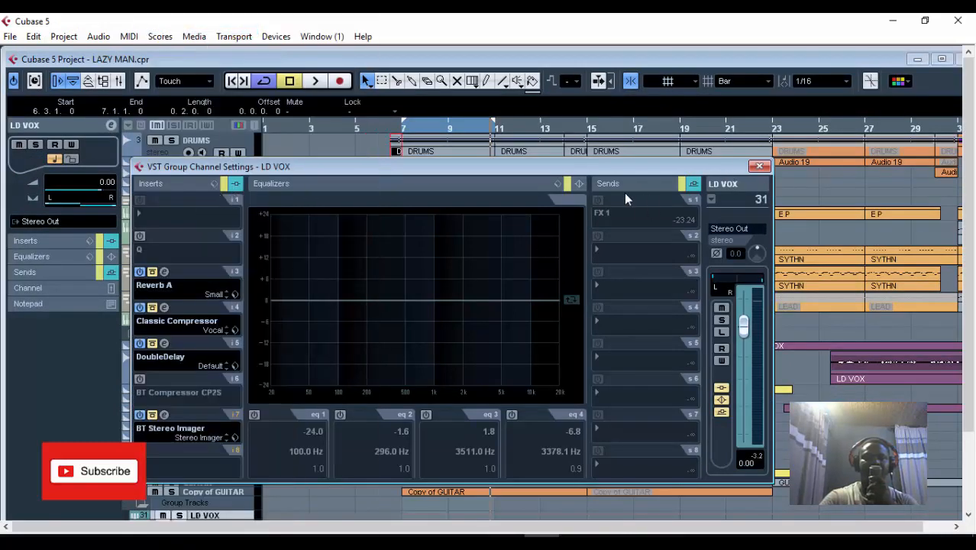
click(759, 166)
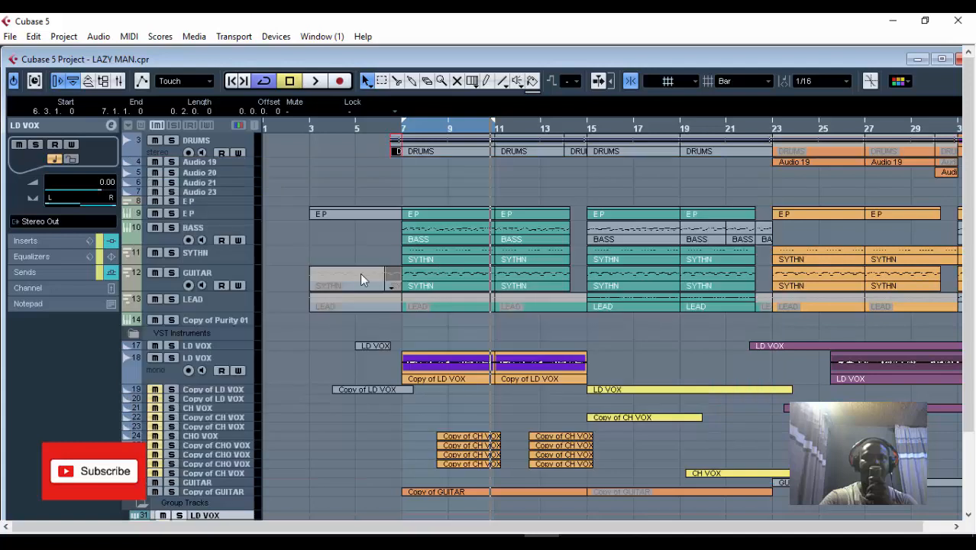
Check the output routing options of the LD VOX audio track on track 18.
click(226, 359)
click(76, 249)
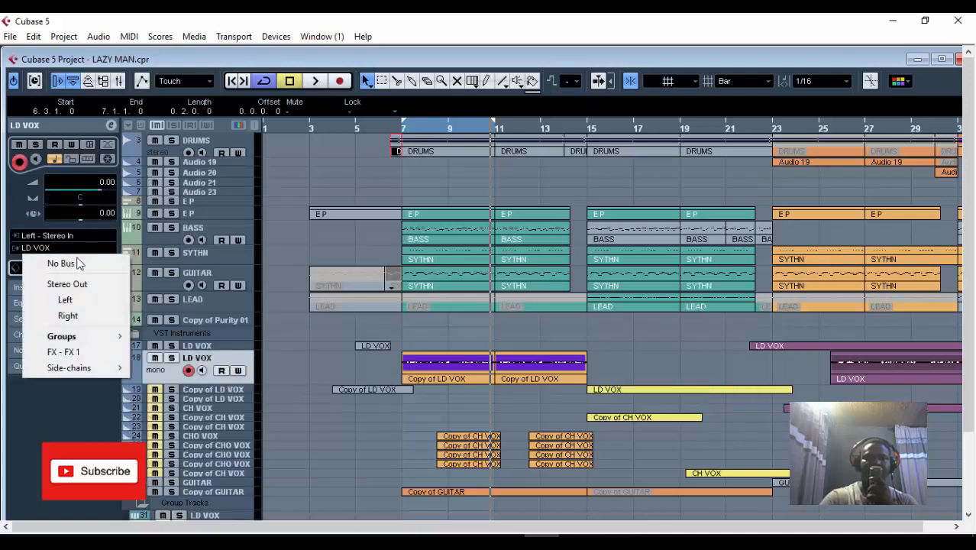
click(307, 337)
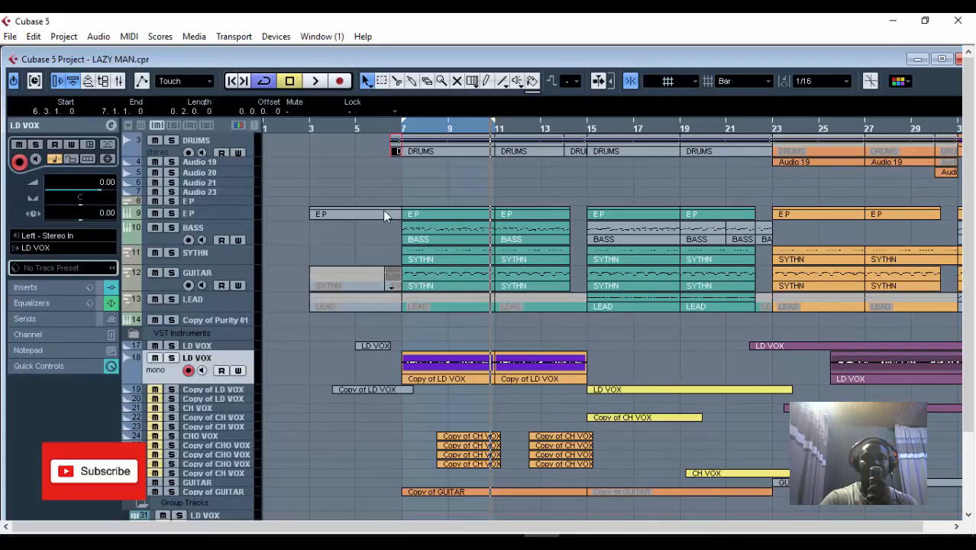
Return the playhead to bar 7 and reopen the LD VOX group's channel settings from the maximized project window.
click(401, 129)
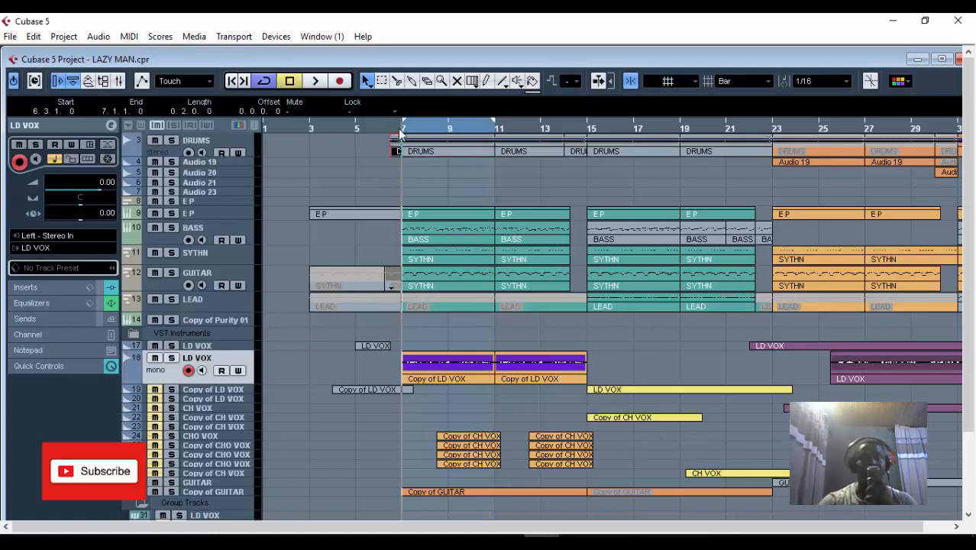
click(401, 414)
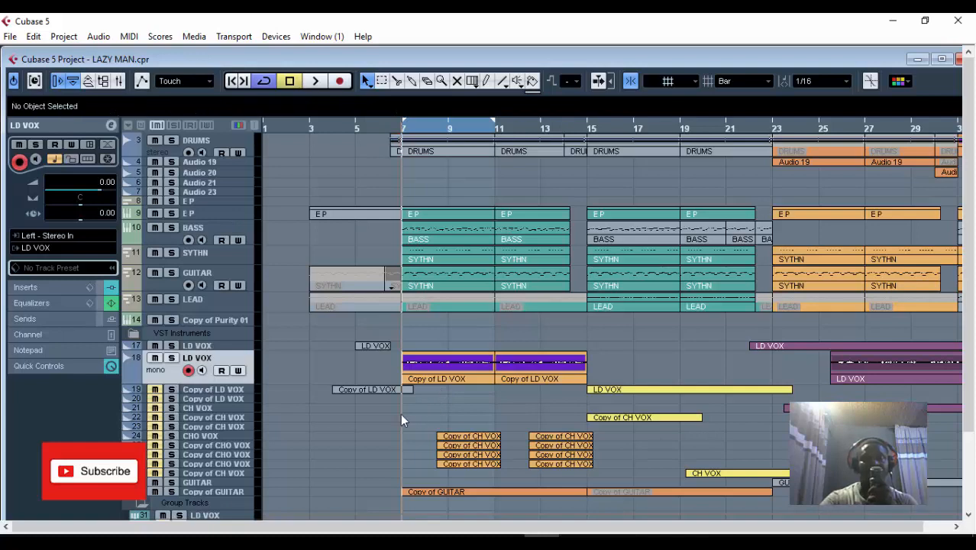
double_click(496, 60)
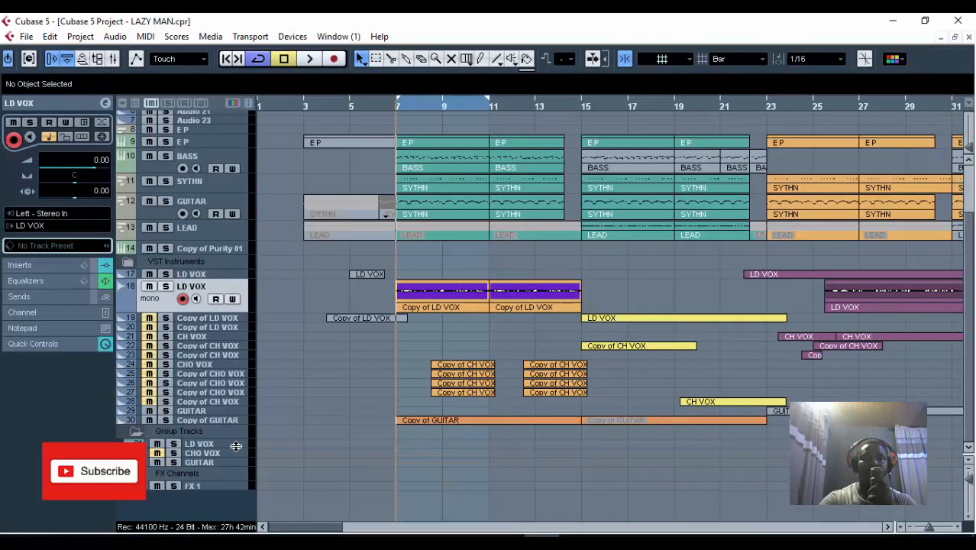
drag(239, 455, 245, 469)
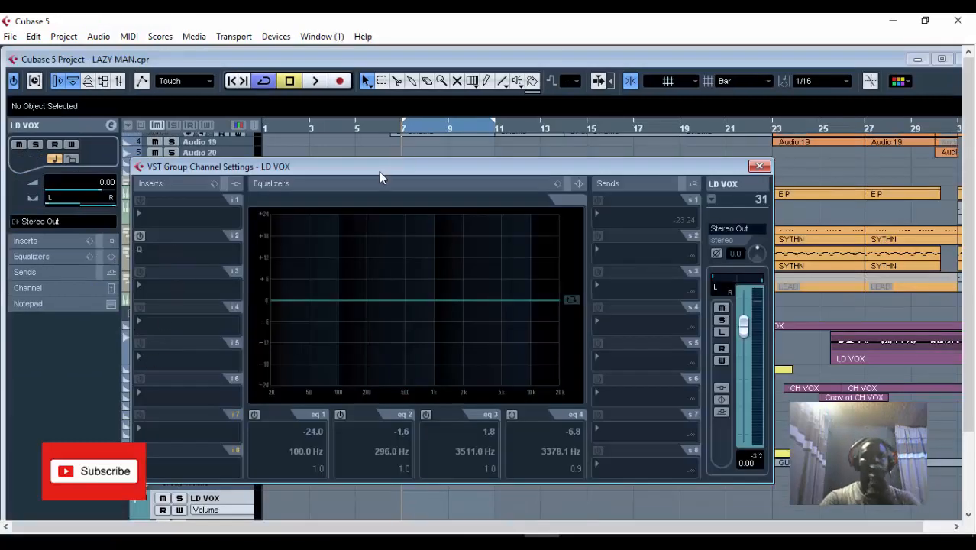
mouse_move(379, 171)
mouse_down()
mouse_move(446, 268)
mouse_move(446, 405)
mouse_move(386, 181)
mouse_move(459, 320)
mouse_move(395, 176)
mouse_up()
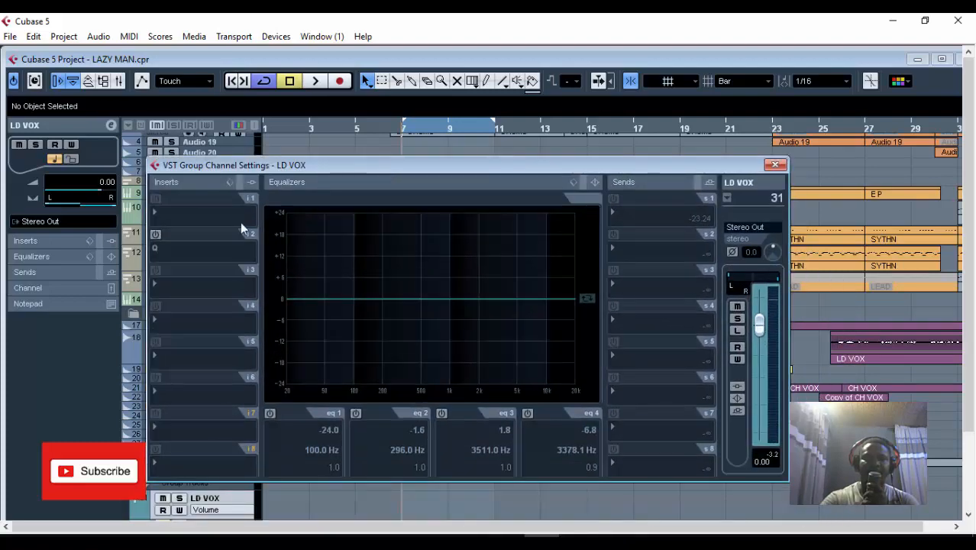
Load the DaTube distortion effect into the LD VOX group's first insert slot with the Warm Distortion preset.
click(175, 216)
mouse_move(247, 145)
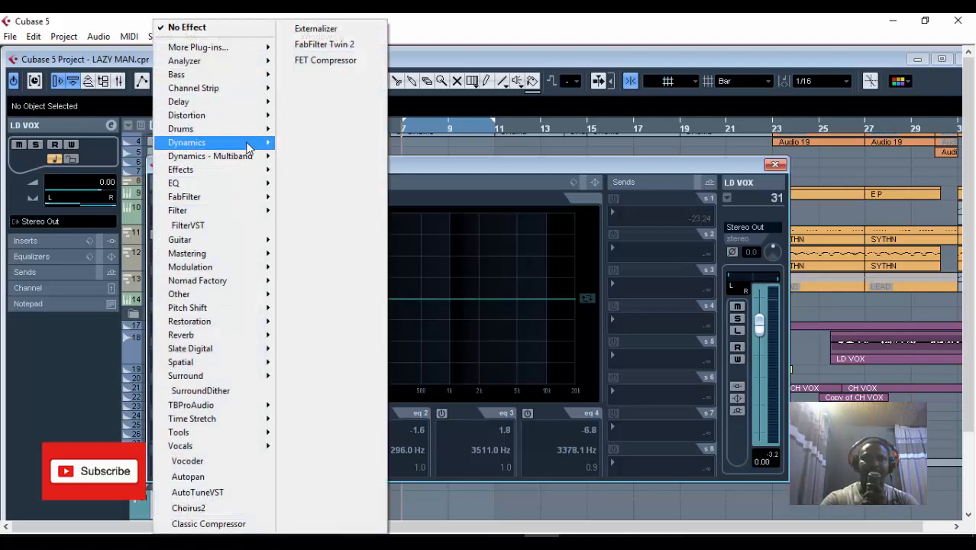
mouse_move(242, 120)
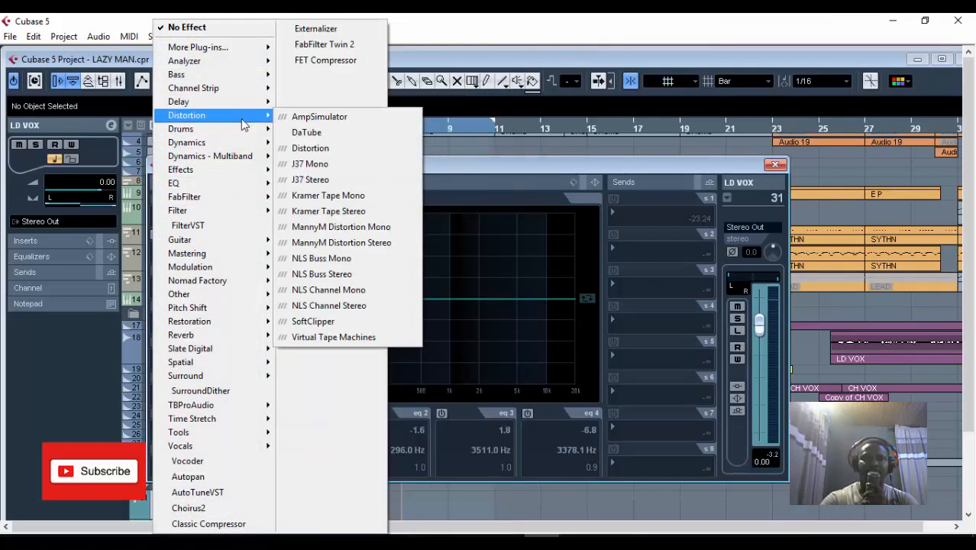
click(308, 134)
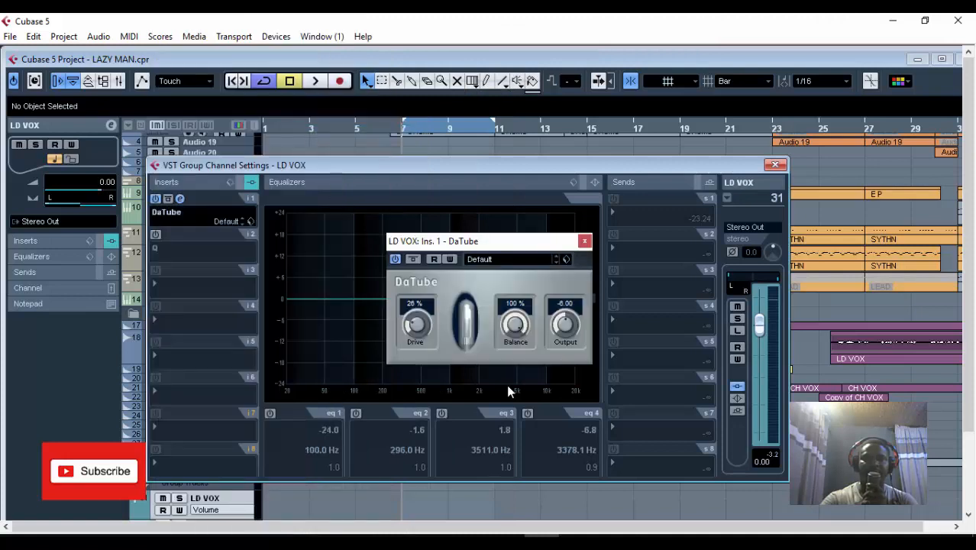
click(480, 260)
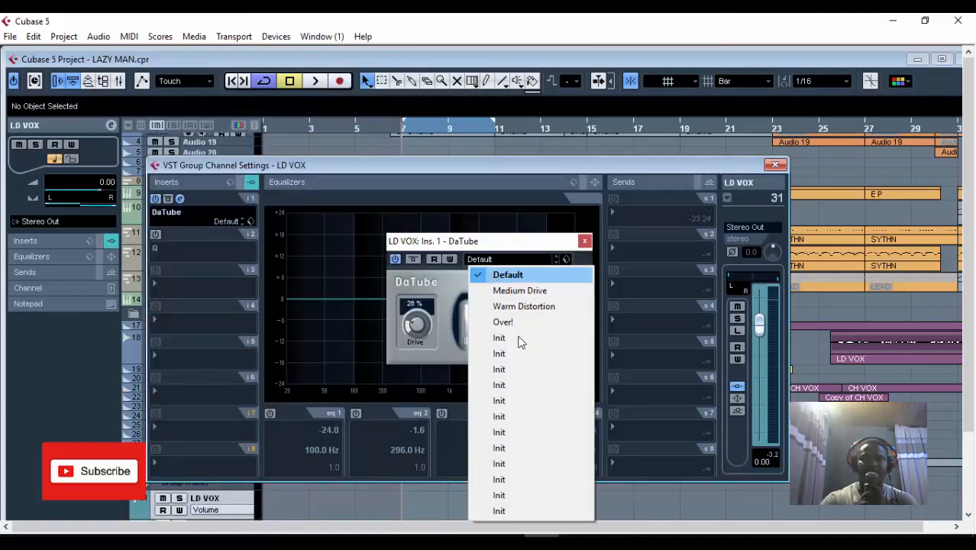
click(530, 307)
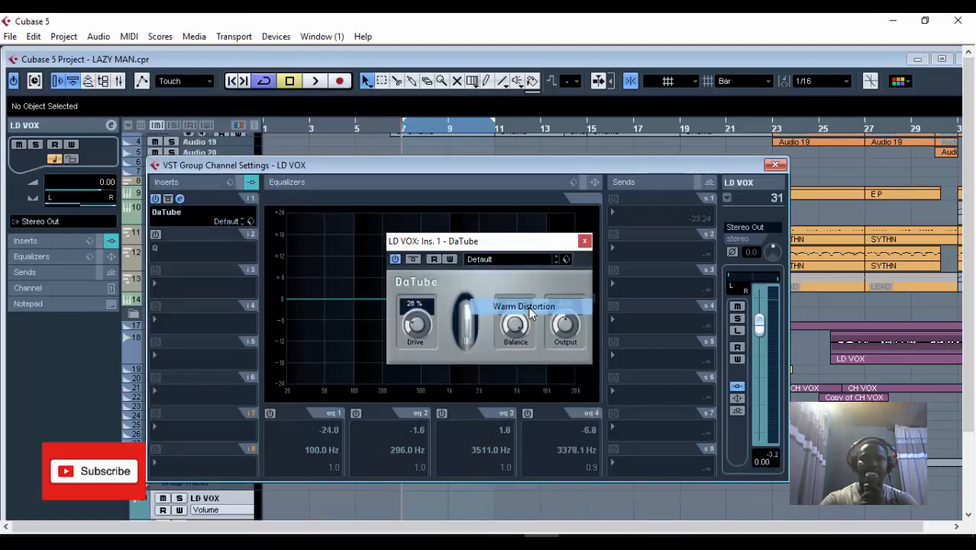
Play the loop to hear the DaTube distortion on the vocal and close the effect's window.
click(313, 85)
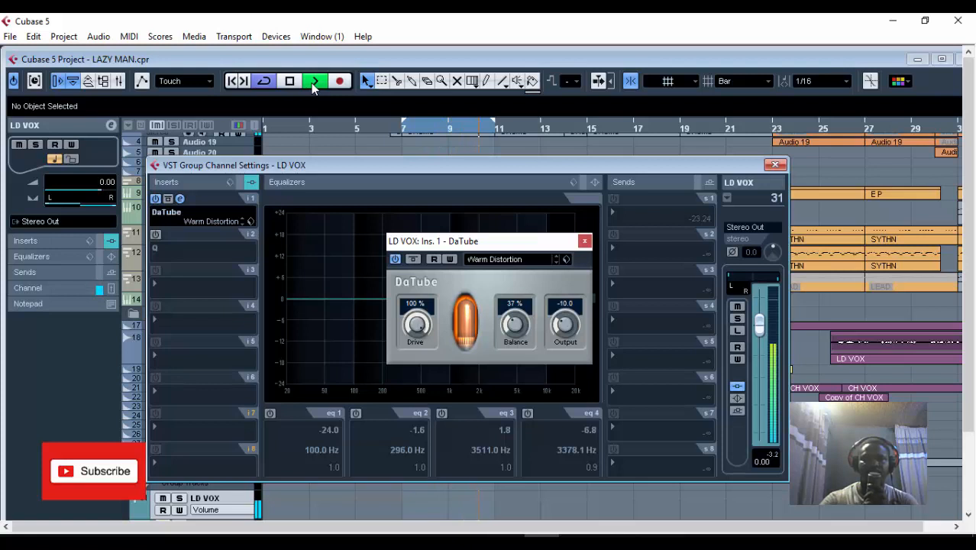
click(314, 83)
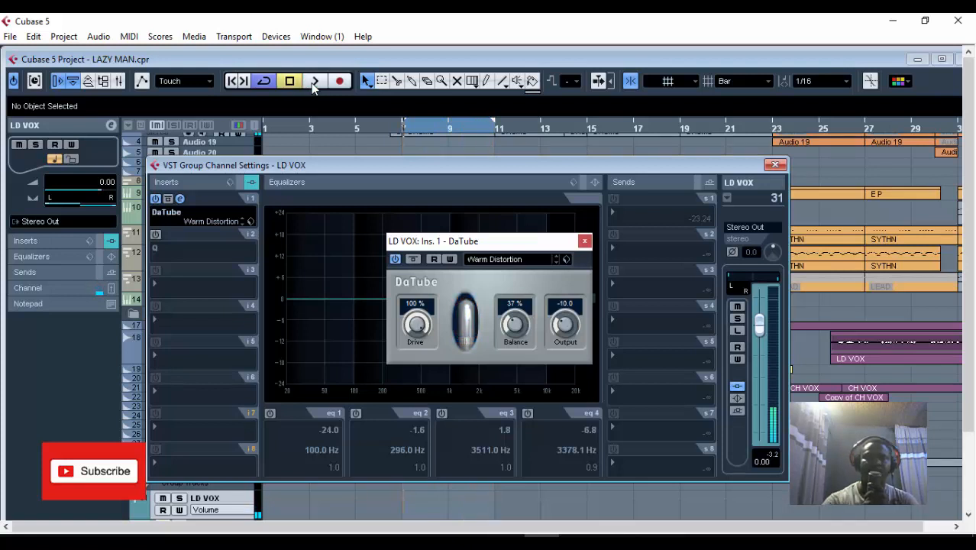
click(585, 241)
Replace the Q effect in the LD VOX group's second insert slot with Nomad Factory's BT Stereo Imager.
click(163, 255)
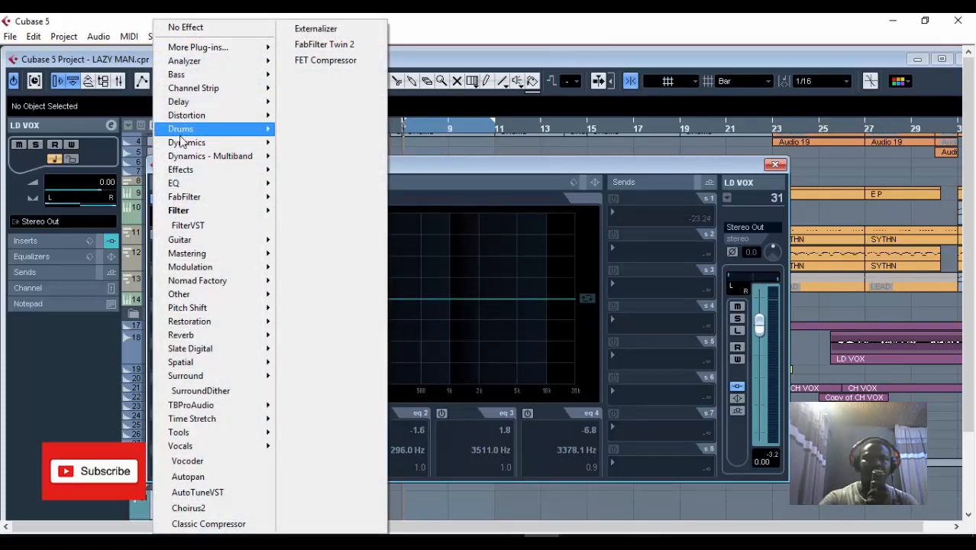
mouse_move(182, 133)
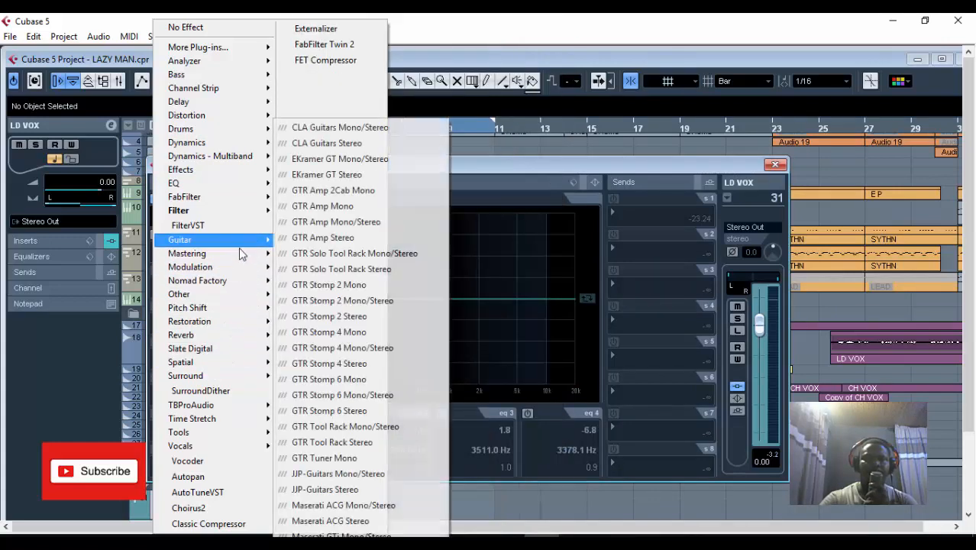
mouse_move(258, 384)
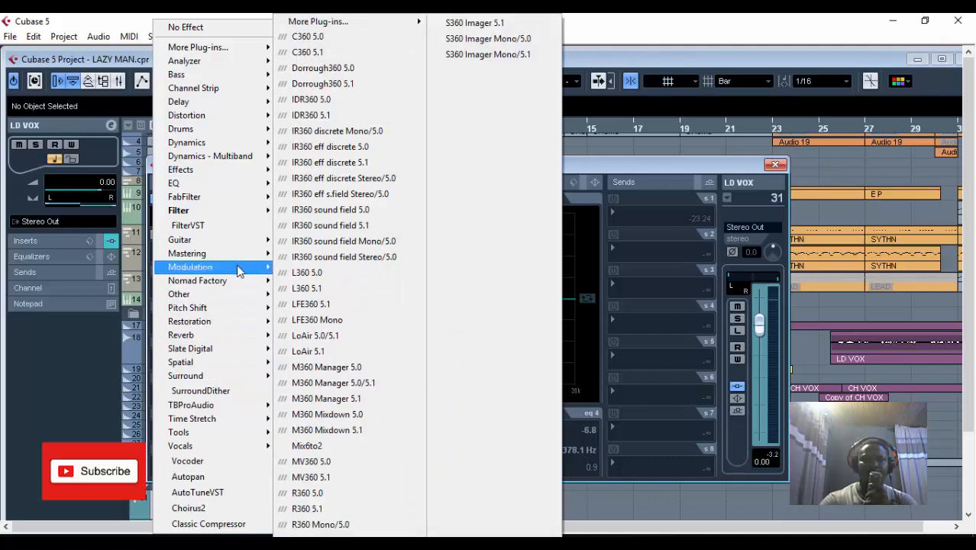
mouse_move(238, 271)
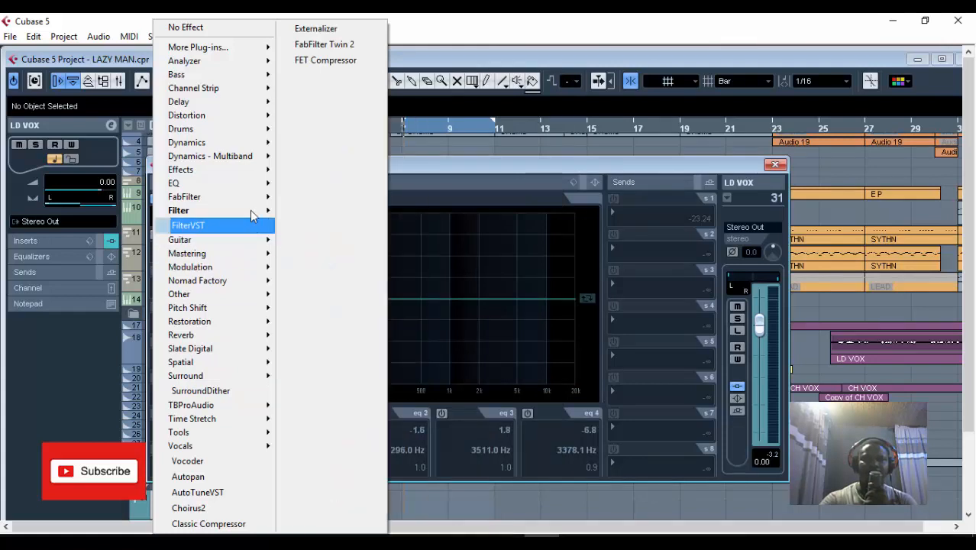
mouse_move(263, 312)
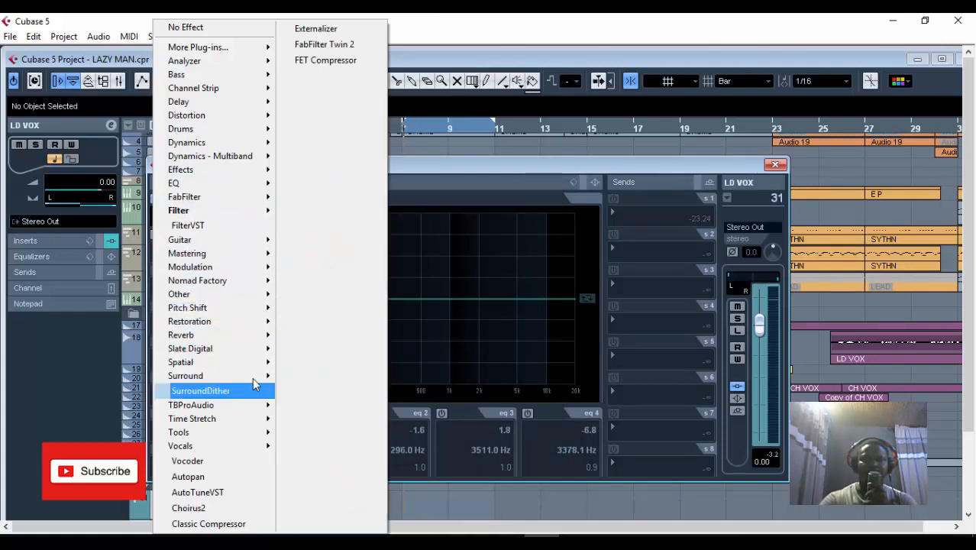
mouse_move(248, 288)
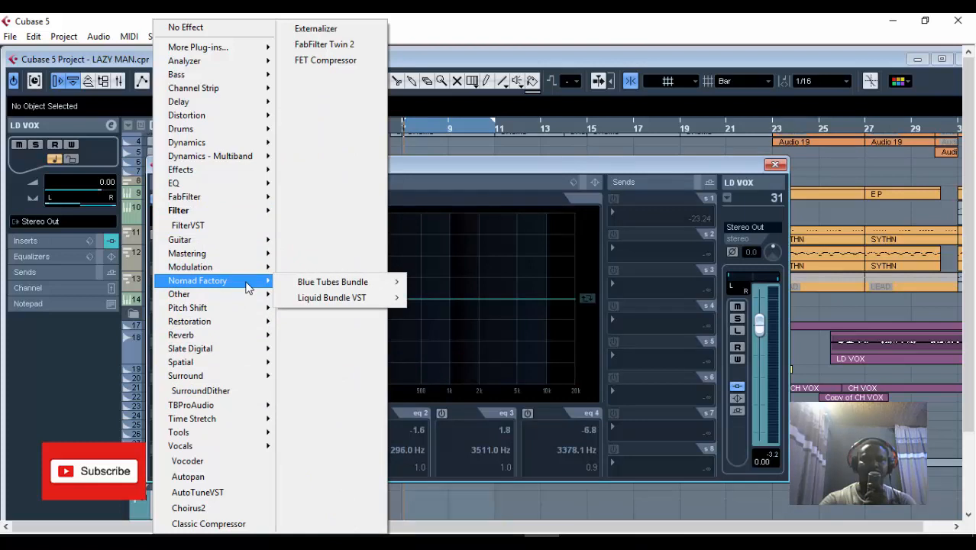
mouse_move(345, 282)
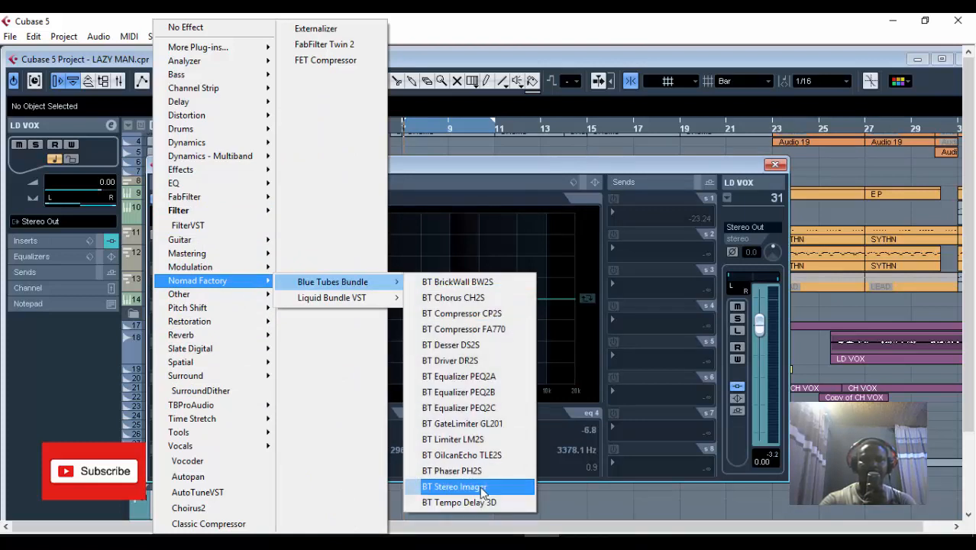
click(482, 489)
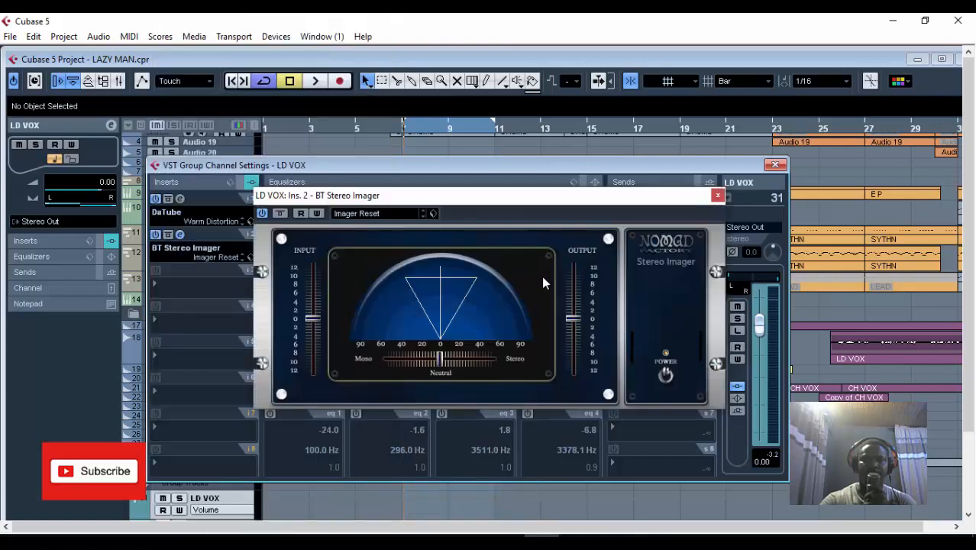
Apply the Stereo Imager preset with the width raised to about 35 toward stereo, and play the loop to hear it.
click(374, 215)
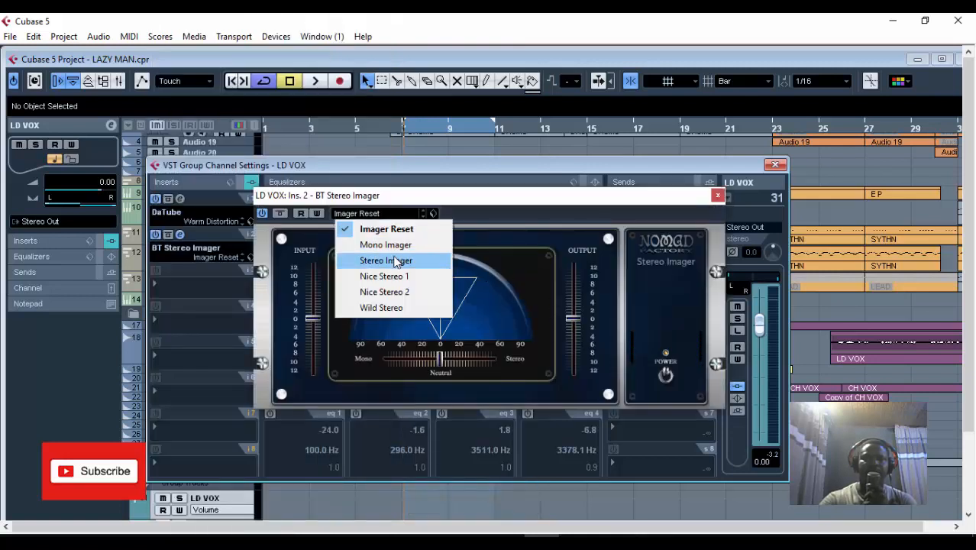
click(399, 261)
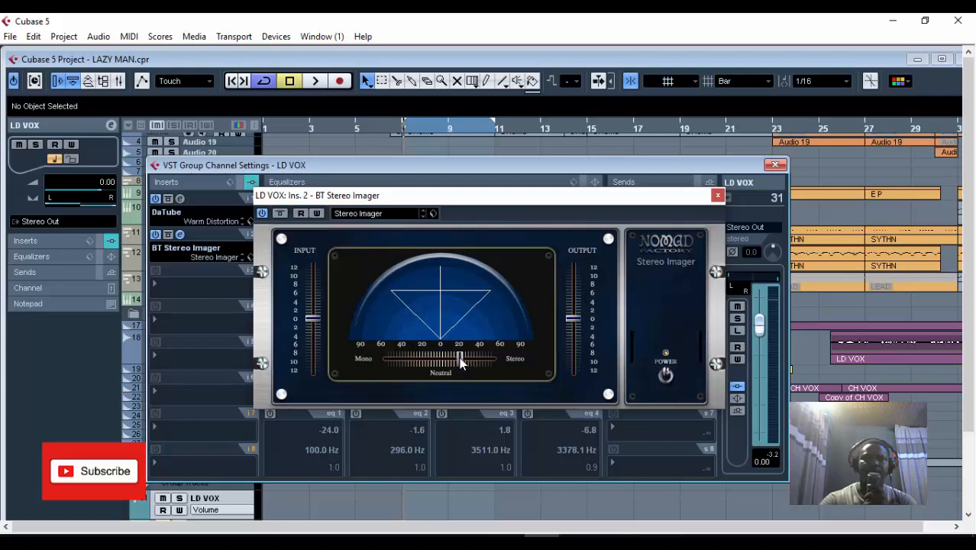
drag(460, 362, 473, 376)
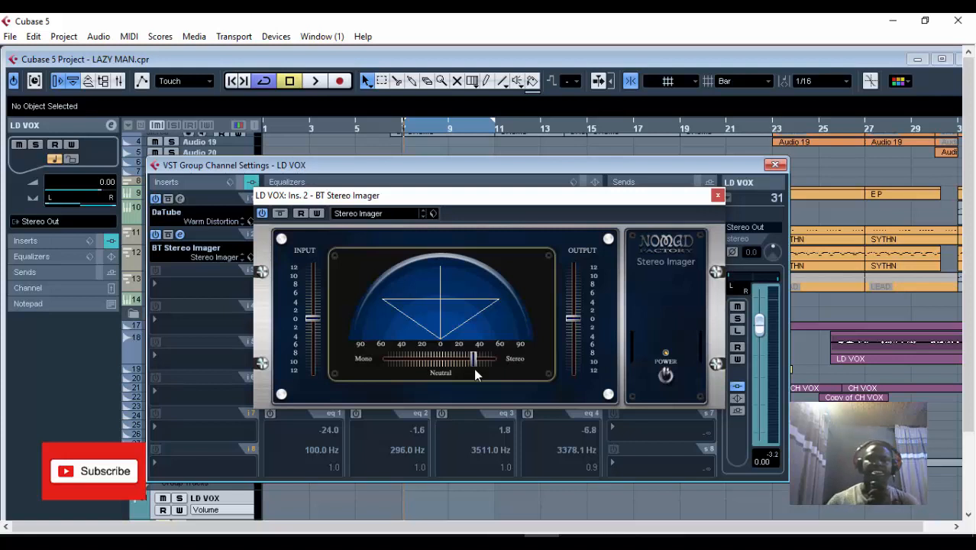
key(space)
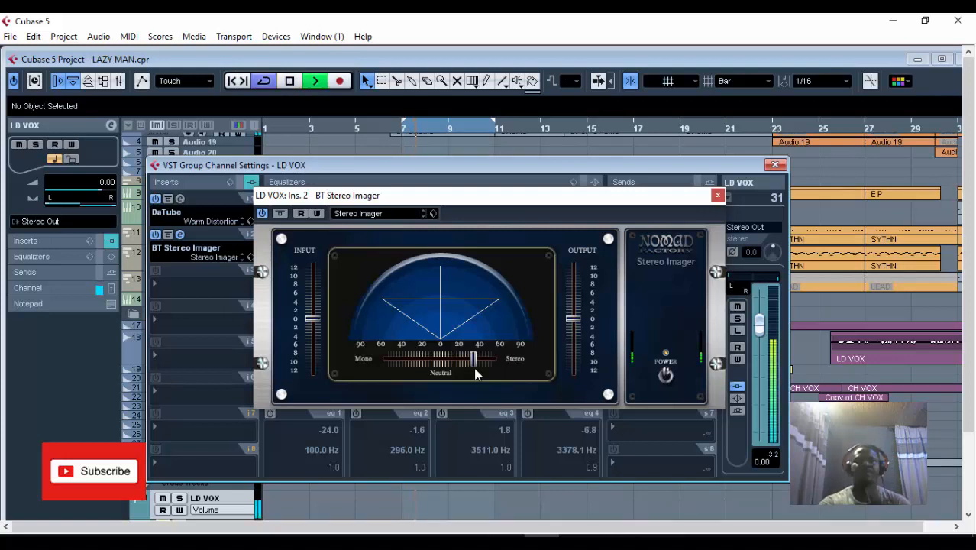
Fine-tune the BT Stereo Imager width to about 35 toward stereo, close the effect's window and stop playback.
click(476, 362)
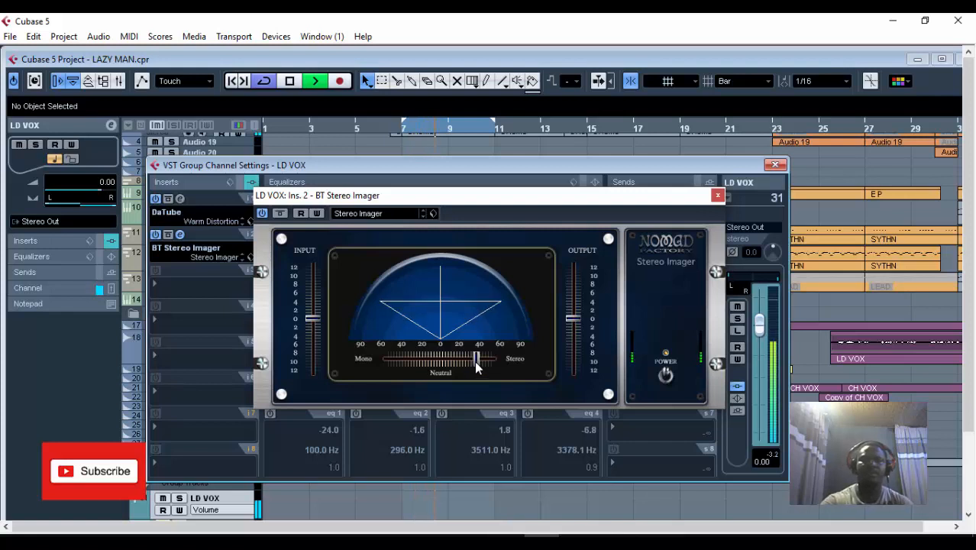
drag(475, 367, 474, 368)
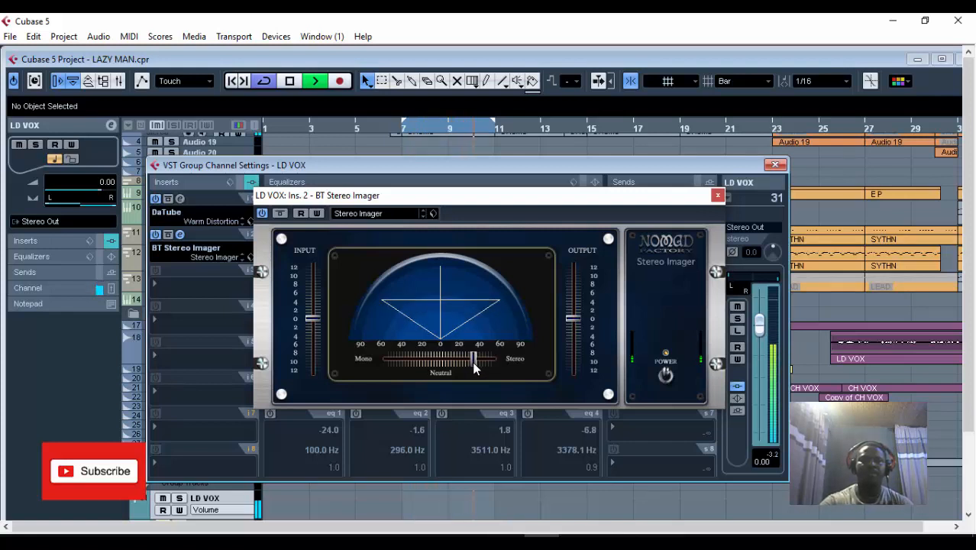
click(719, 197)
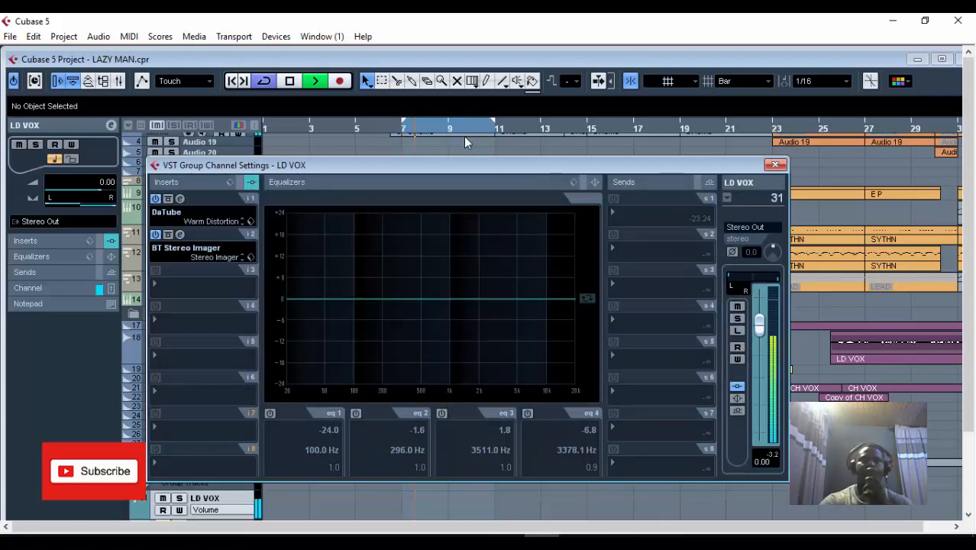
key(space)
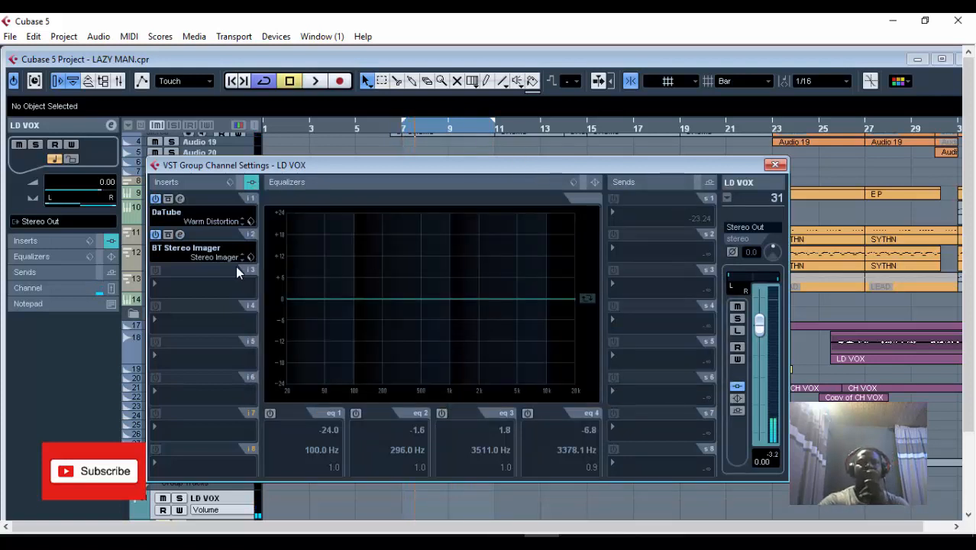
click(188, 286)
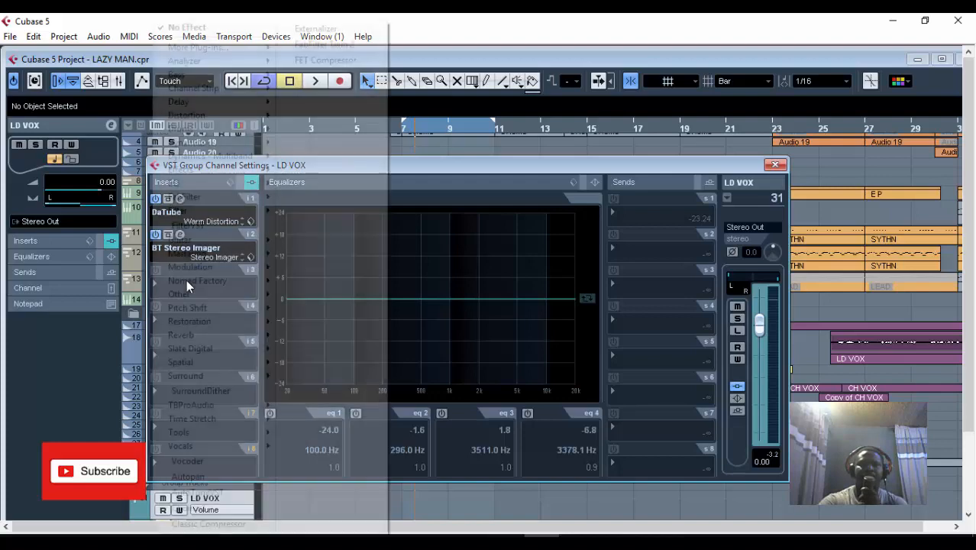
mouse_move(244, 115)
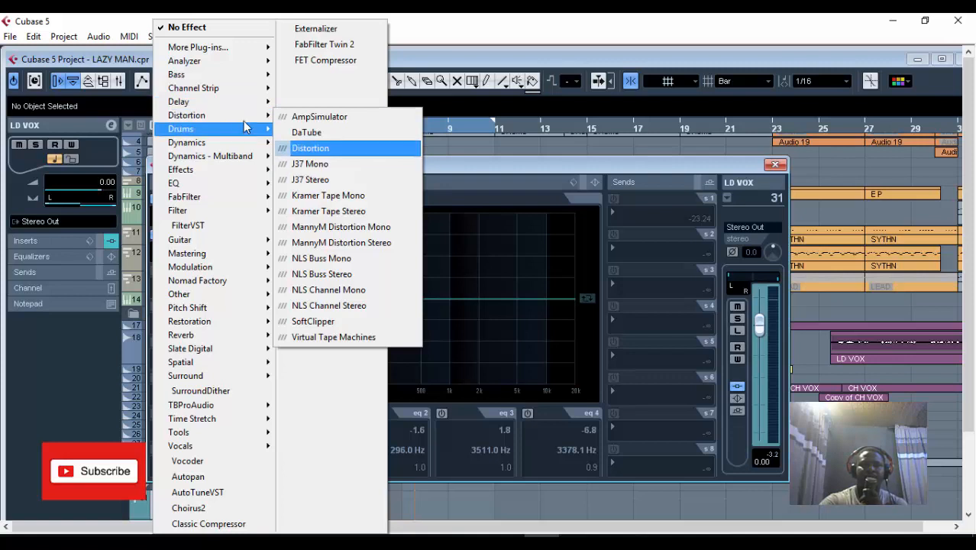
mouse_move(260, 206)
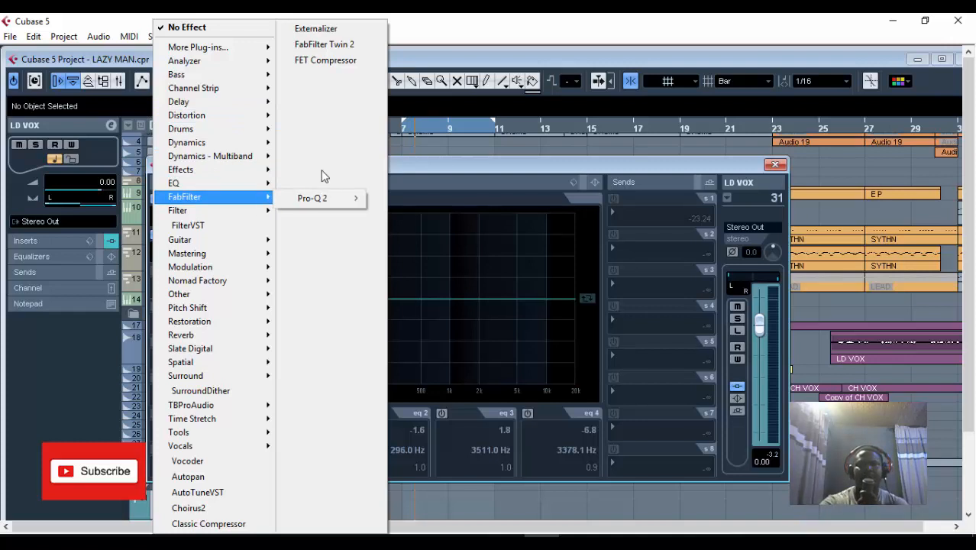
click(403, 172)
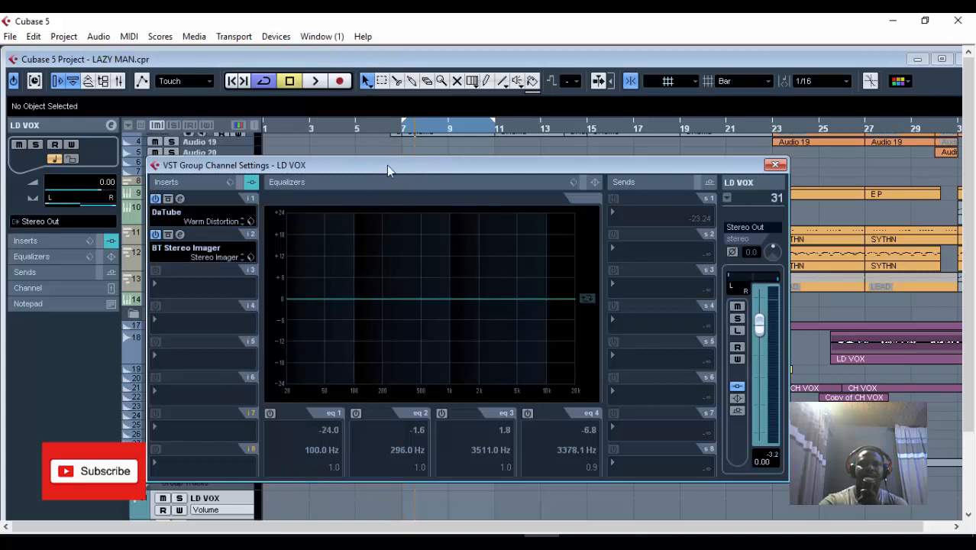
drag(386, 165, 386, 150)
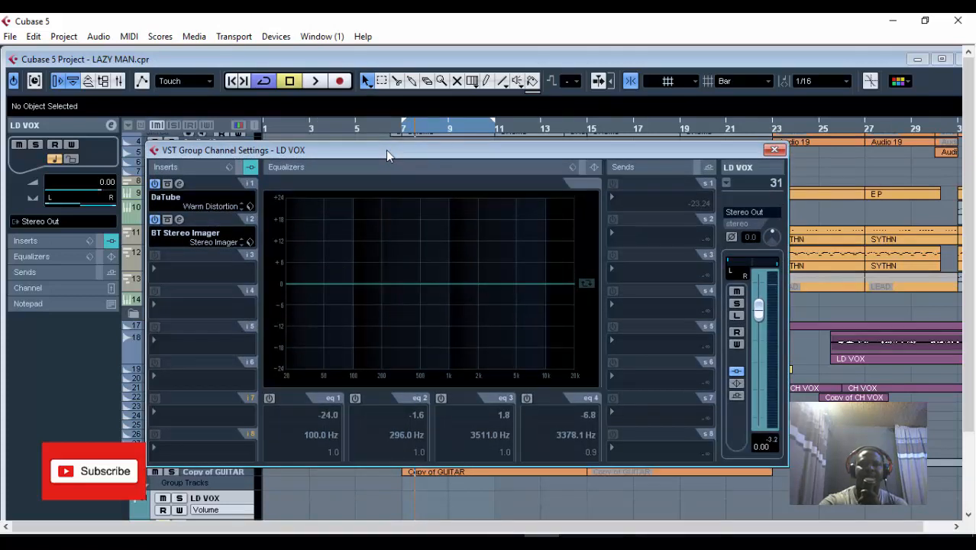
mouse_move(386, 150)
mouse_down()
mouse_move(385, 137)
mouse_move(390, 146)
mouse_up()
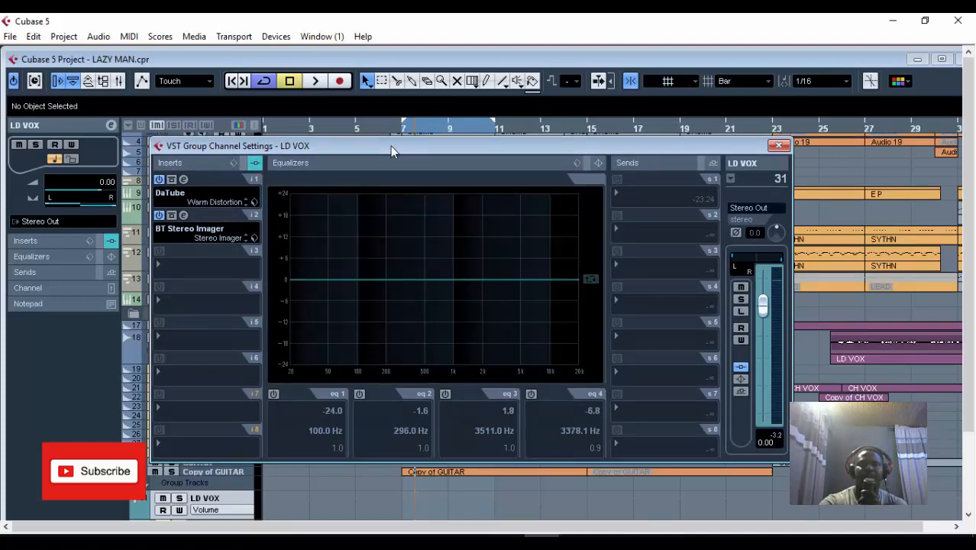
Close the channel settings, maximize the project window and add an FX channel track with the DeEsser effect.
click(778, 146)
click(942, 59)
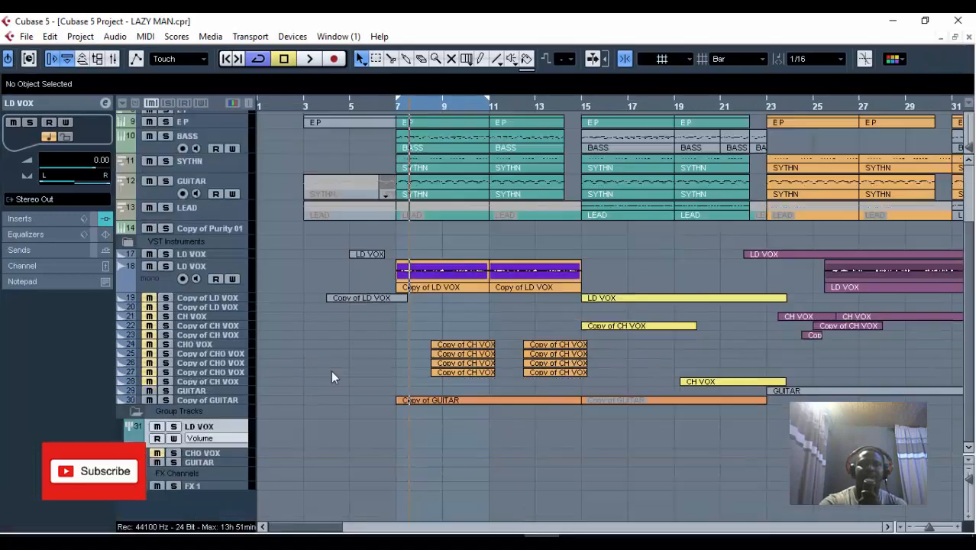
right_click(233, 487)
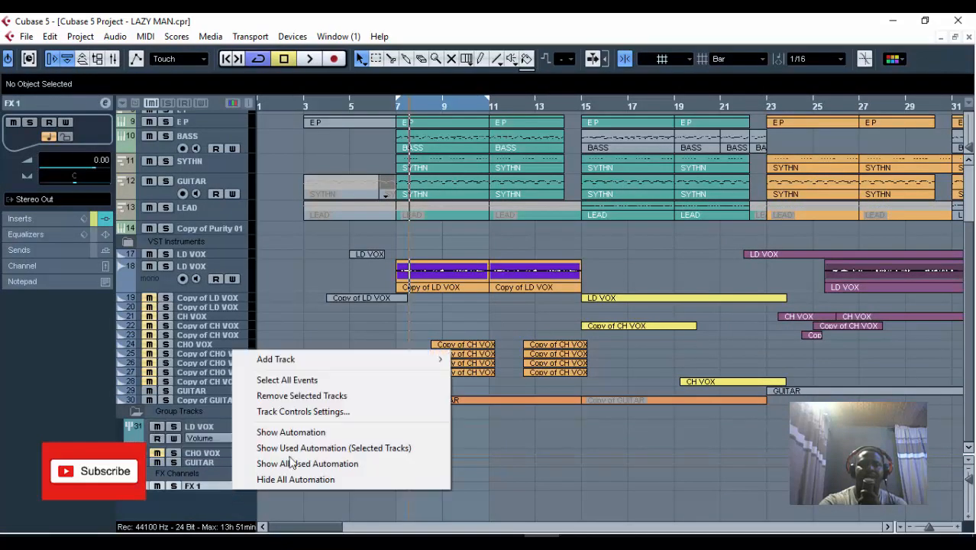
mouse_move(400, 361)
click(528, 212)
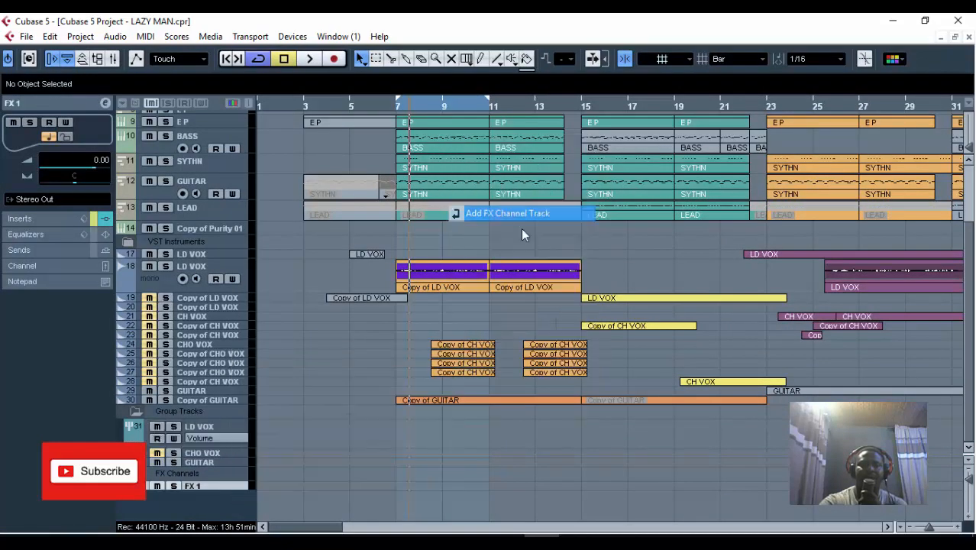
click(421, 290)
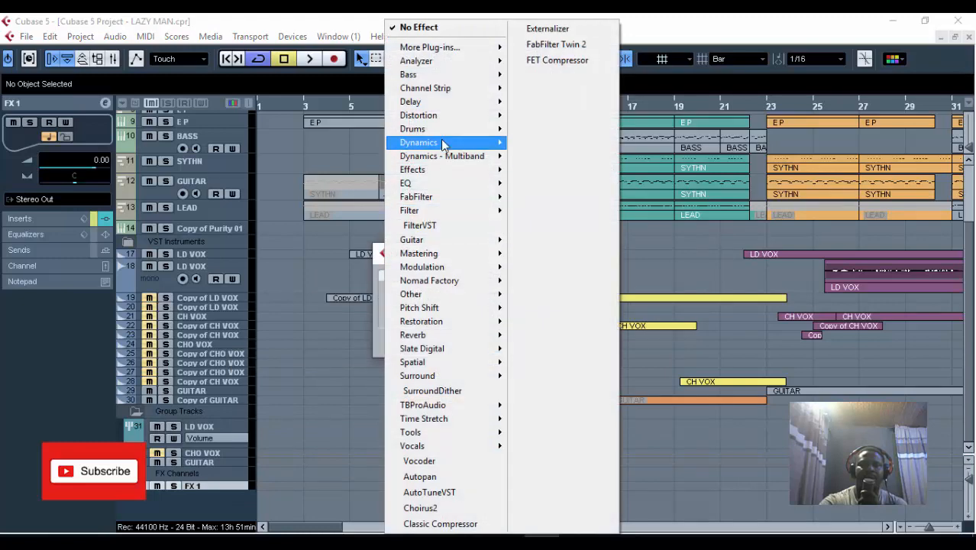
mouse_move(442, 145)
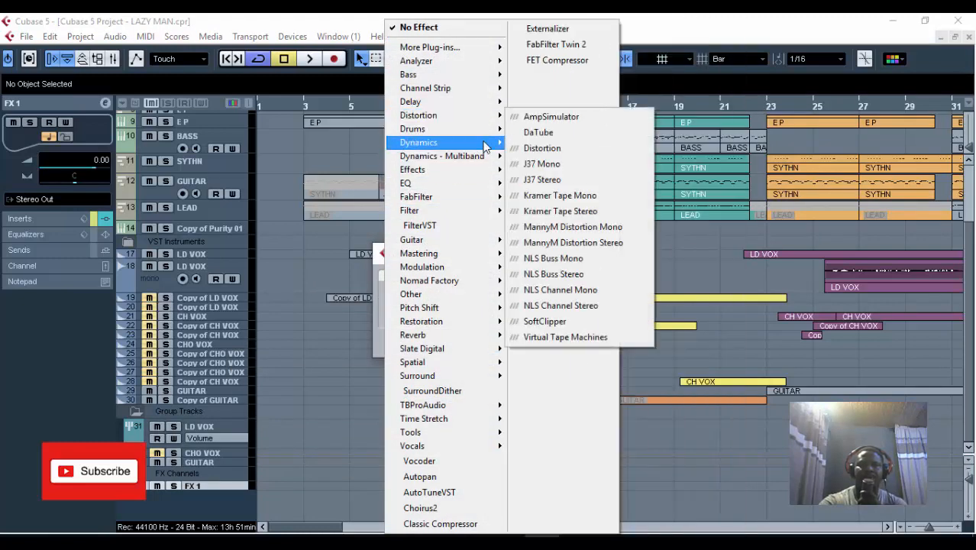
mouse_move(486, 146)
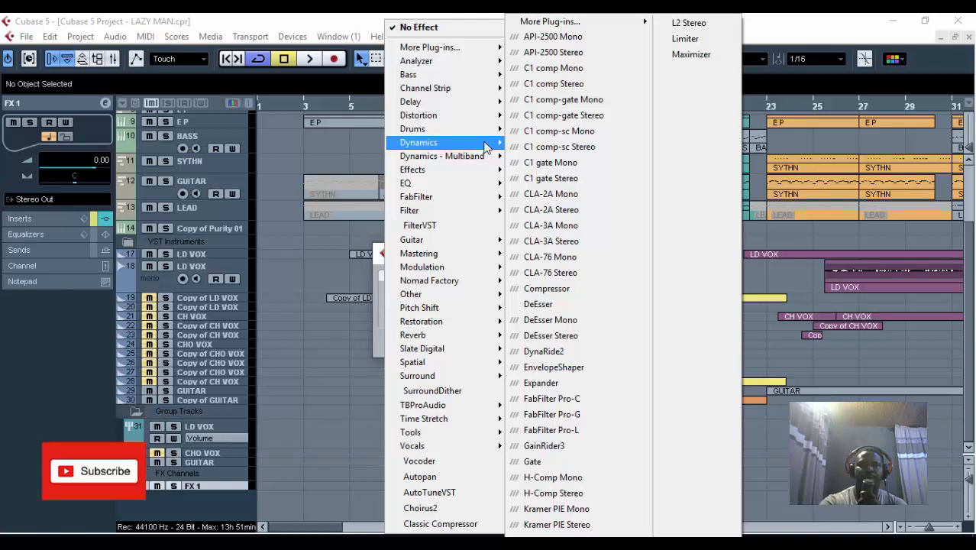
click(589, 306)
click(532, 350)
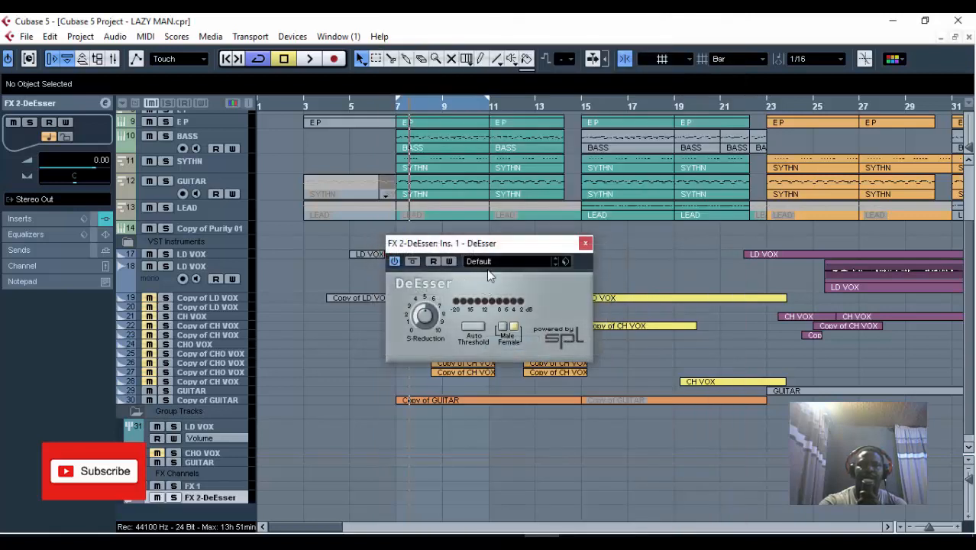
Load the Male Heavy preset in the DeEsser, close its window and slightly enlarge the FX 2-DeEsser track's height.
click(508, 262)
click(529, 324)
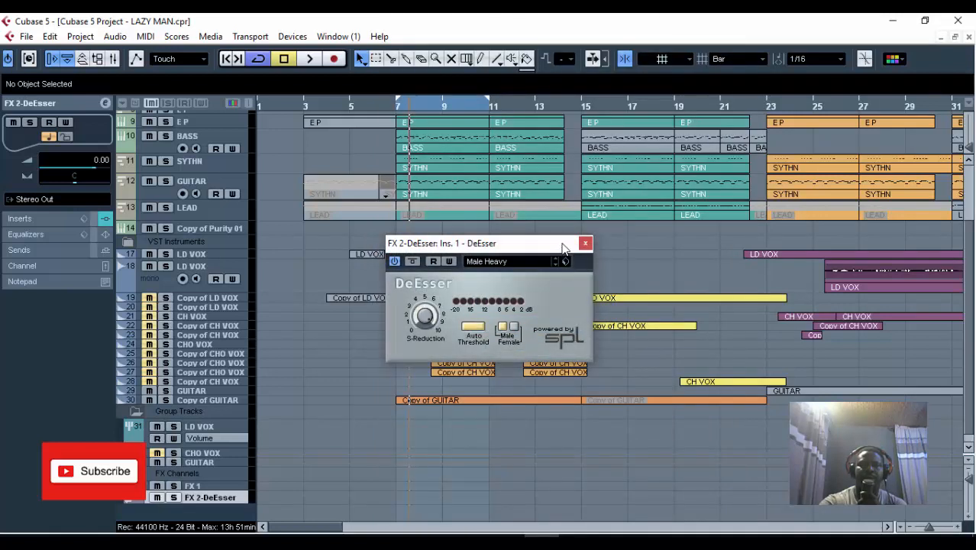
click(585, 243)
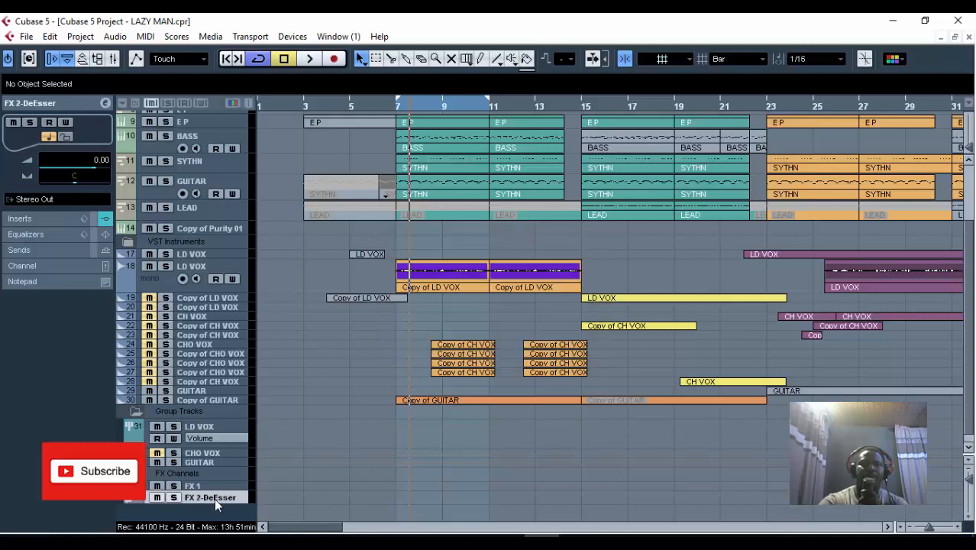
drag(226, 510, 227, 513)
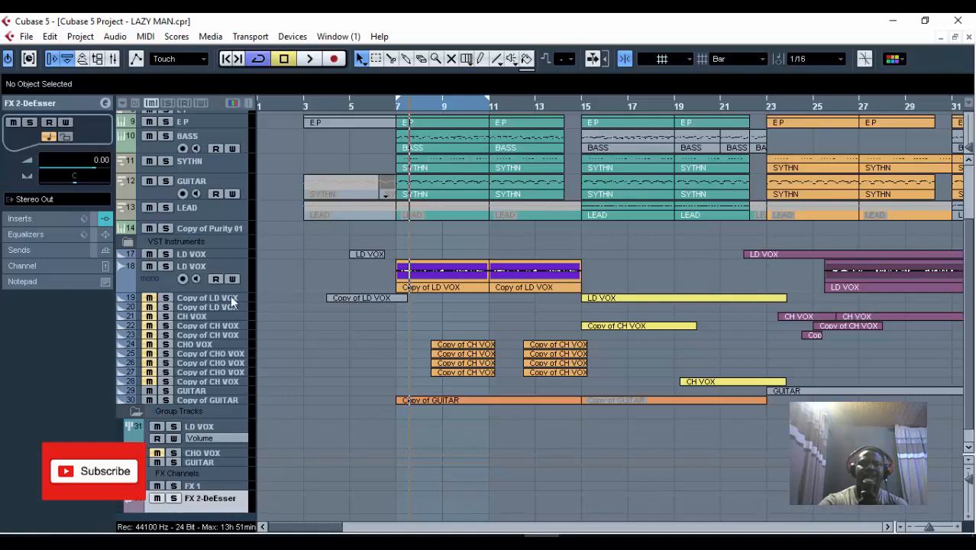
Enable EQ band 1 on the FX 2-DeEsser channel as High Pass I at 501.2 Hz and close the channel settings.
click(105, 103)
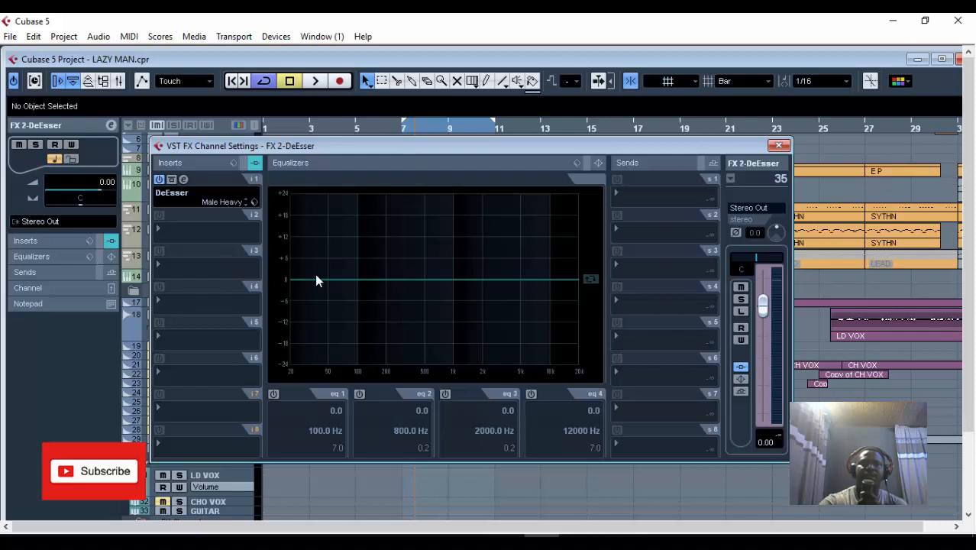
click(274, 394)
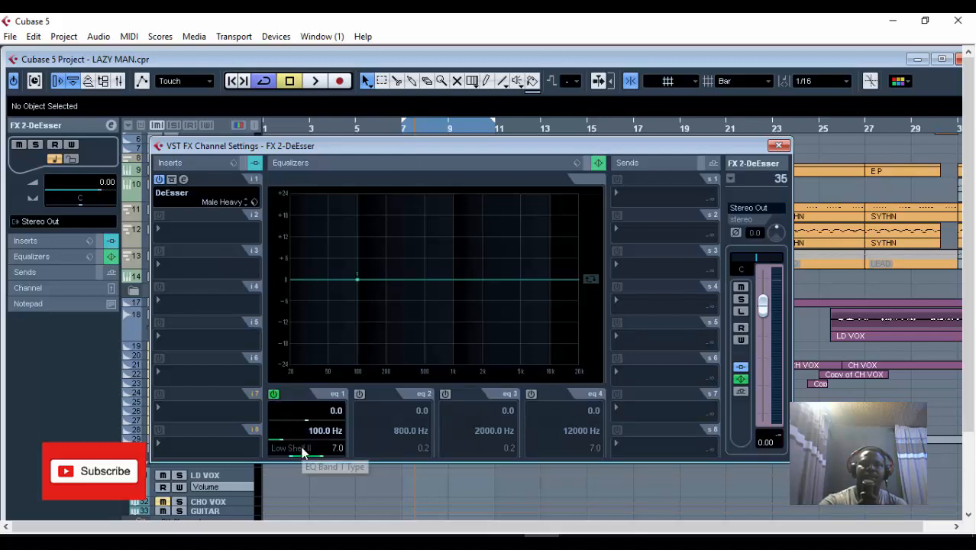
click(303, 449)
click(311, 355)
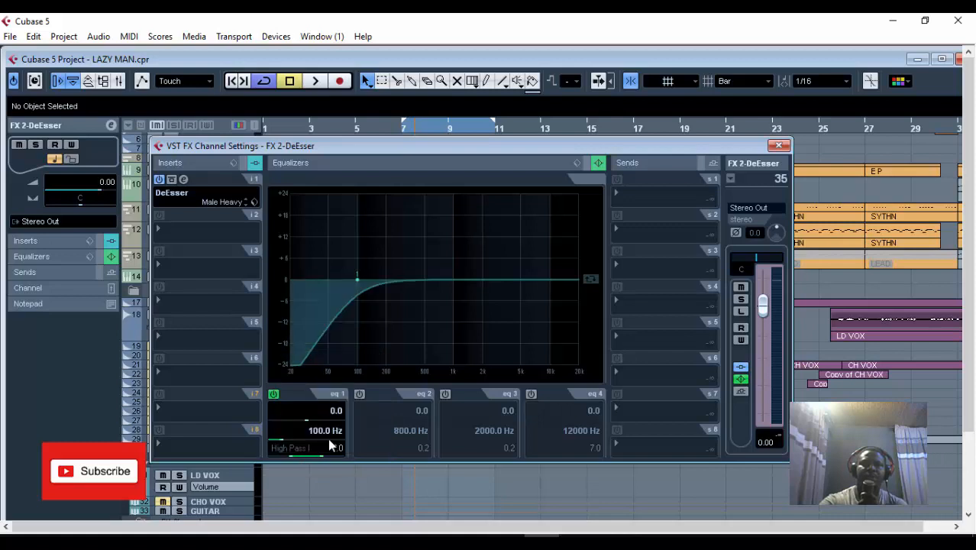
scroll(328, 438, up, 15)
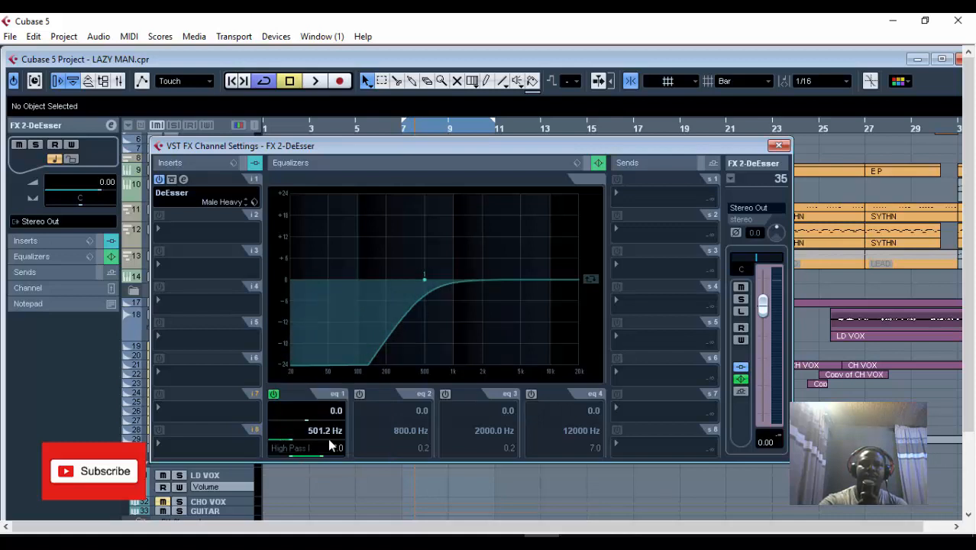
scroll(328, 438, down, 1)
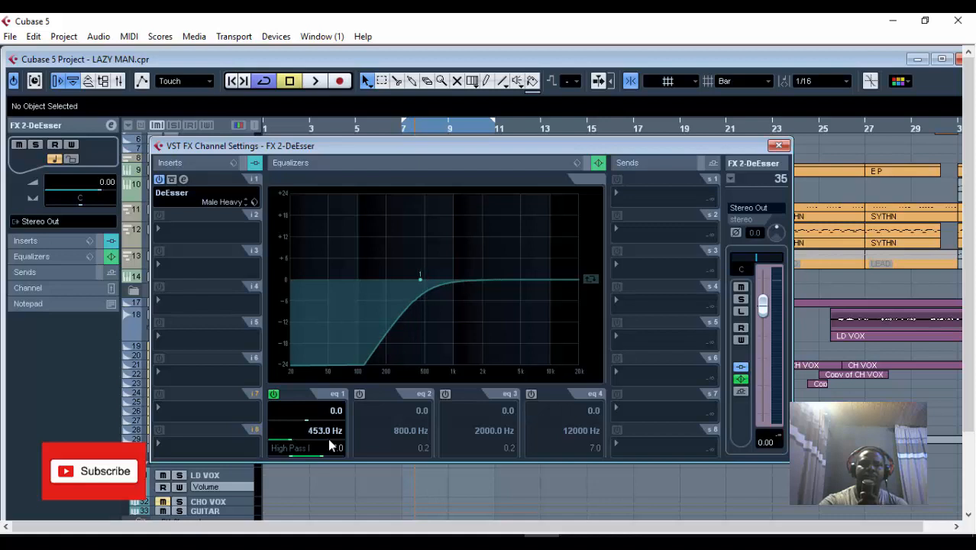
scroll(328, 438, up, 1)
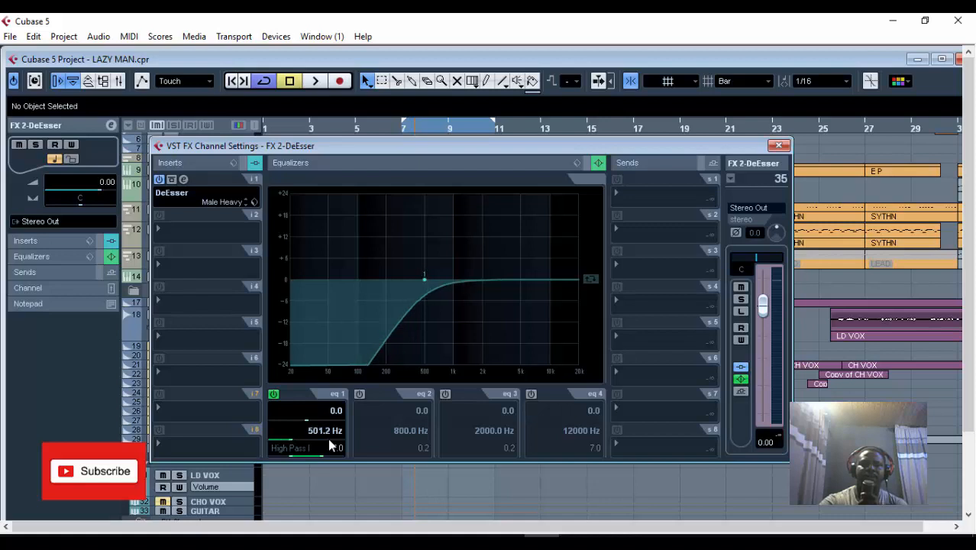
click(779, 145)
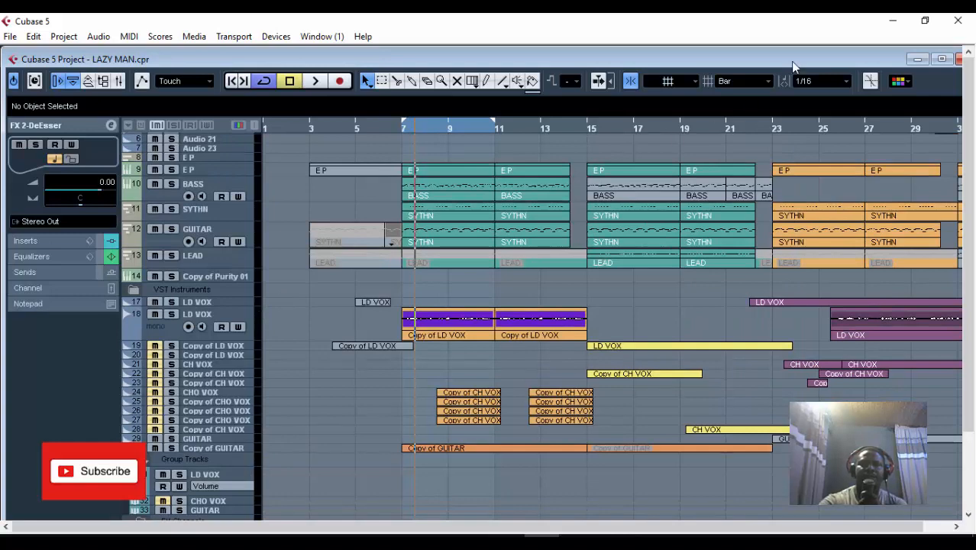
Route the LD VOX group channel's first send to FX 2-DeEsser, enable it and raise its level to 5.73.
double_click(792, 59)
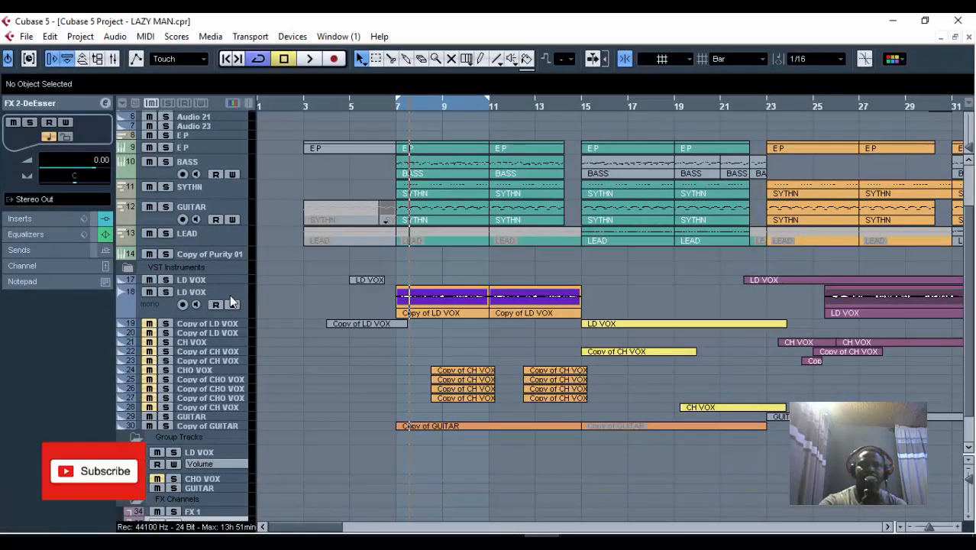
click(231, 304)
click(233, 454)
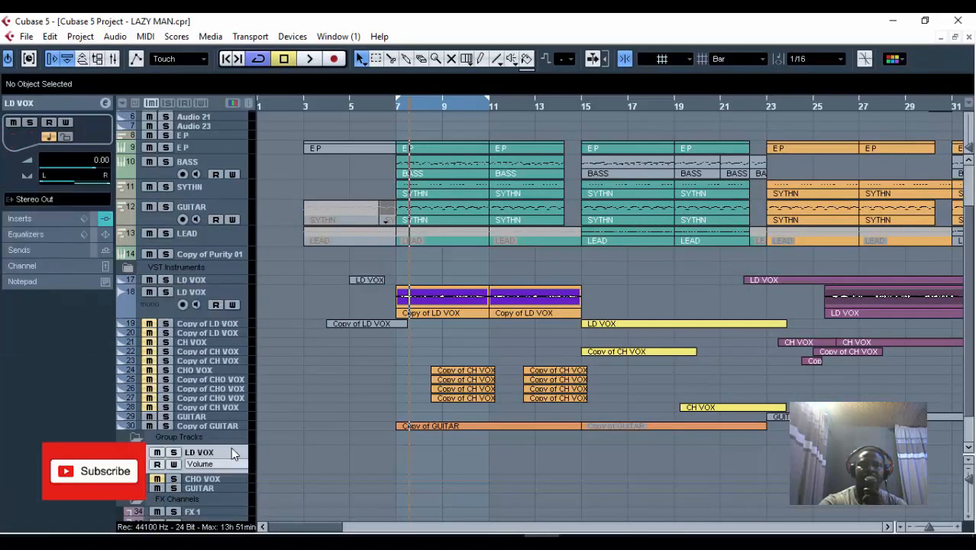
click(107, 105)
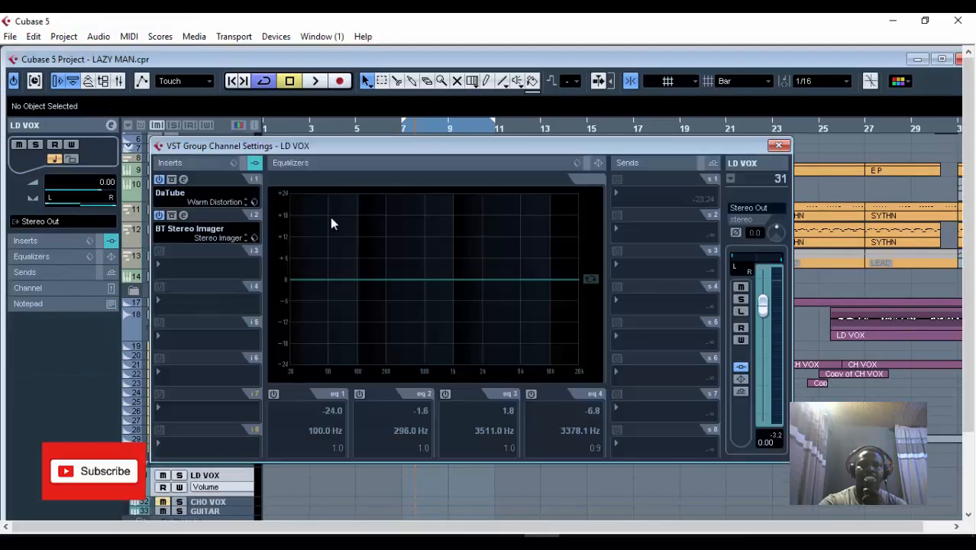
click(655, 193)
click(670, 252)
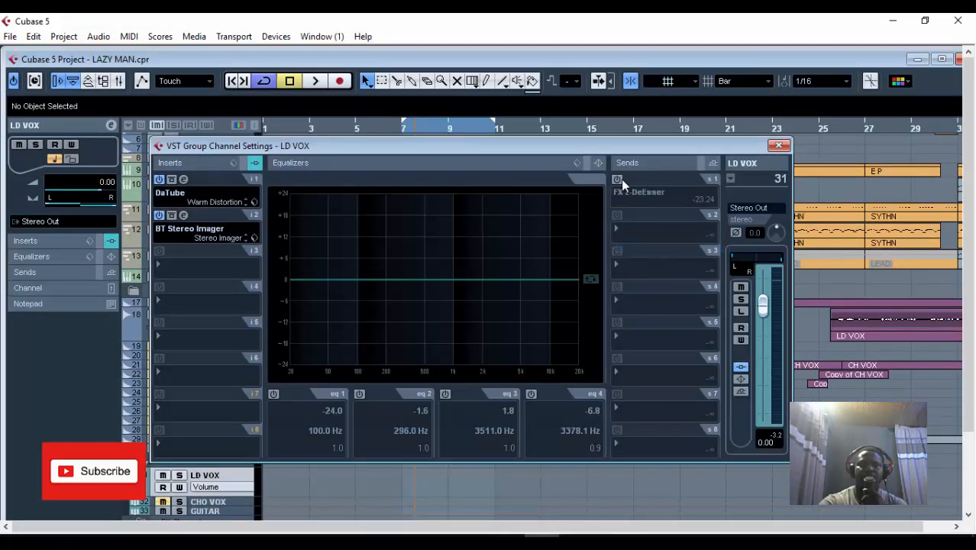
click(618, 179)
click(669, 204)
drag(675, 205, 711, 236)
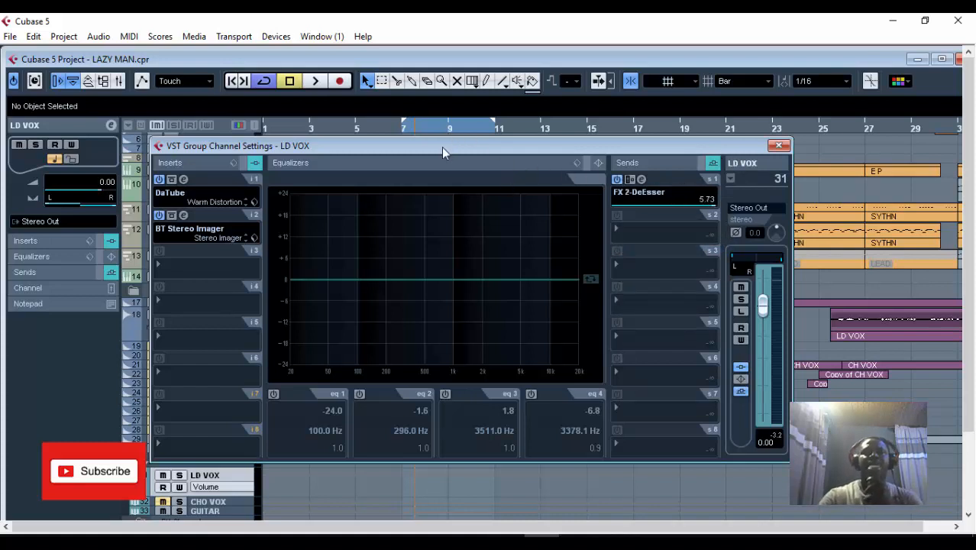
Play the loop from bar 7 with the LD VOX channel settings open to hear the DeEsser send.
click(402, 134)
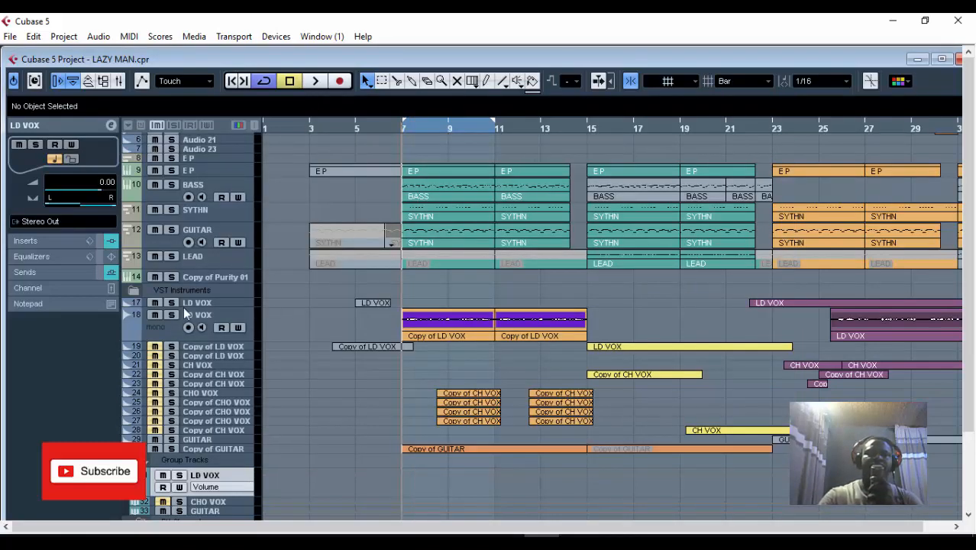
click(112, 125)
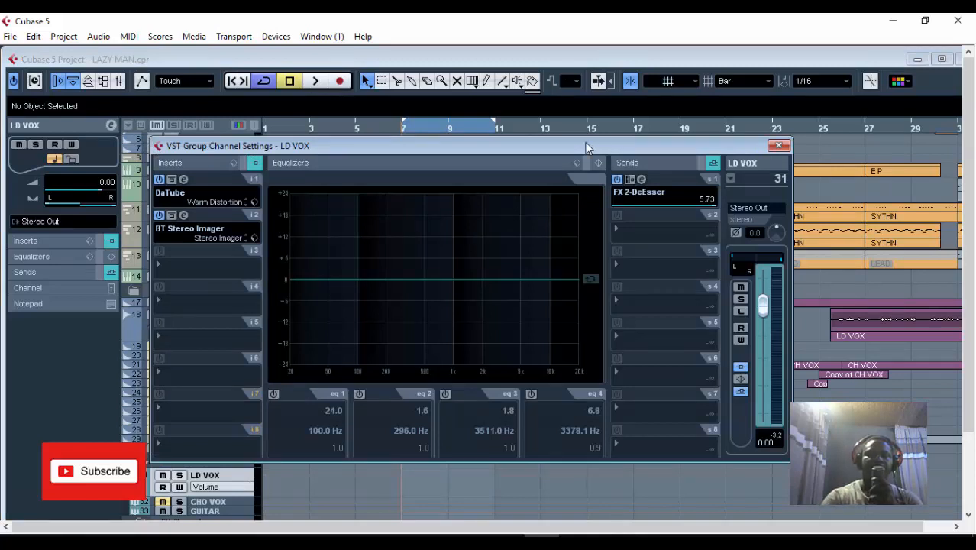
key(space)
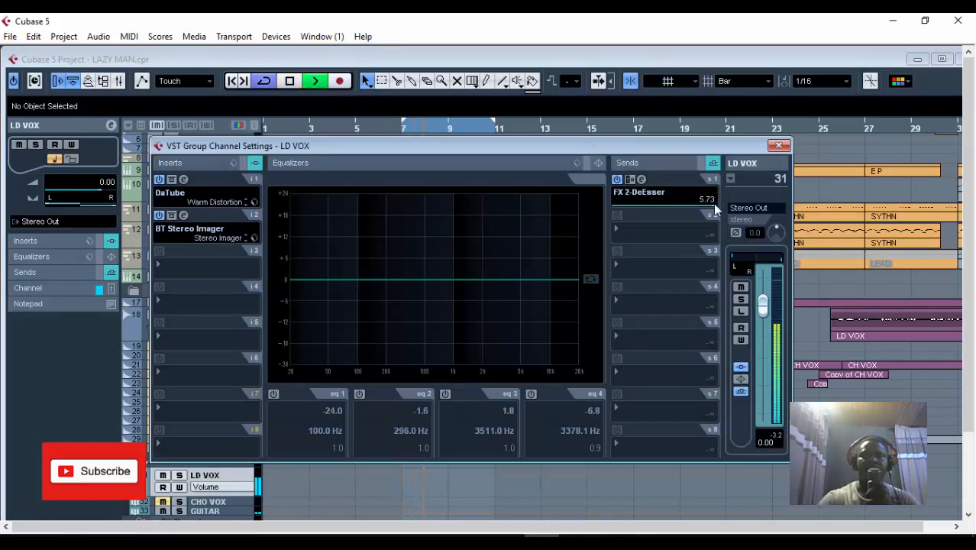
Lower the LD VOX group's FX 2-DeEsser send level to -4.71 during playback, stop the playback and close the channel settings.
click(640, 180)
click(640, 181)
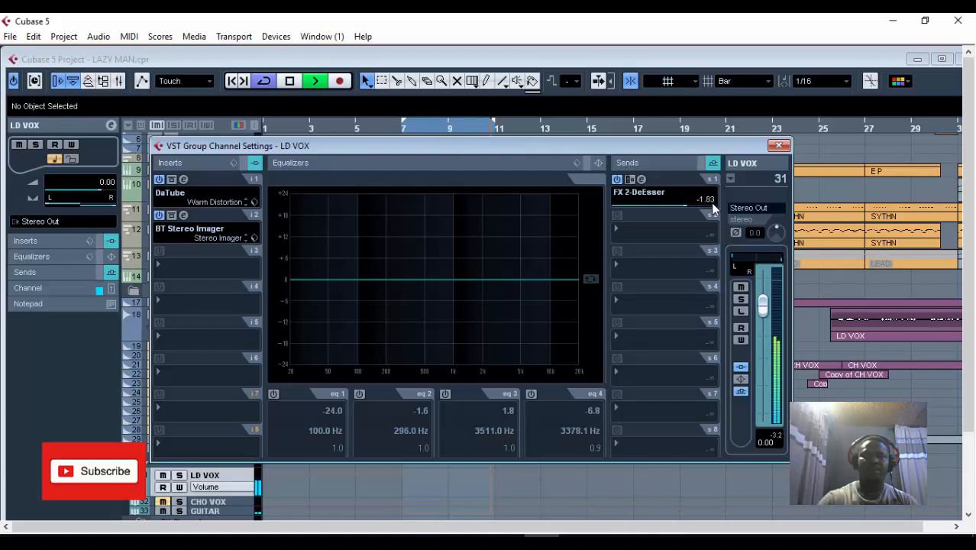
scroll(711, 203, down, 5)
scroll(711, 202, down, 1)
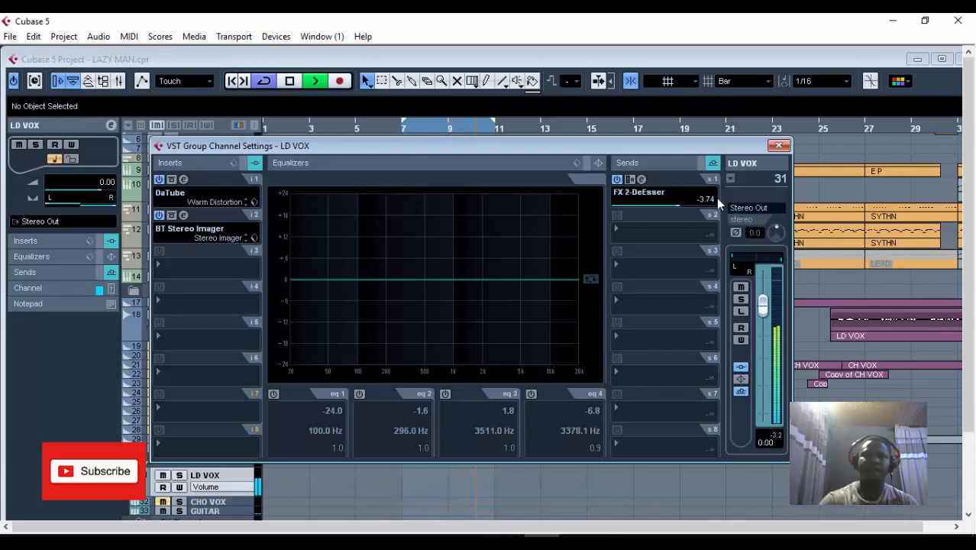
scroll(711, 200, down, 1)
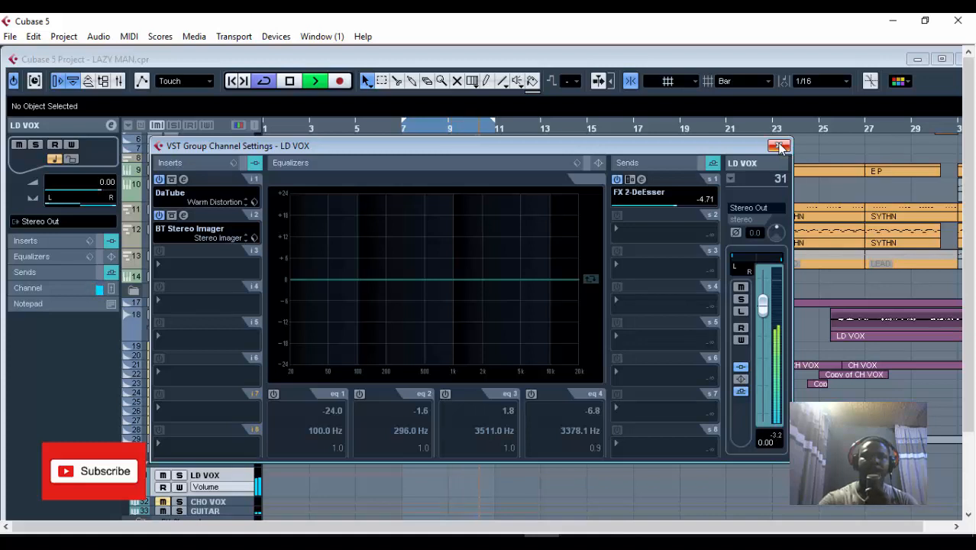
key(space)
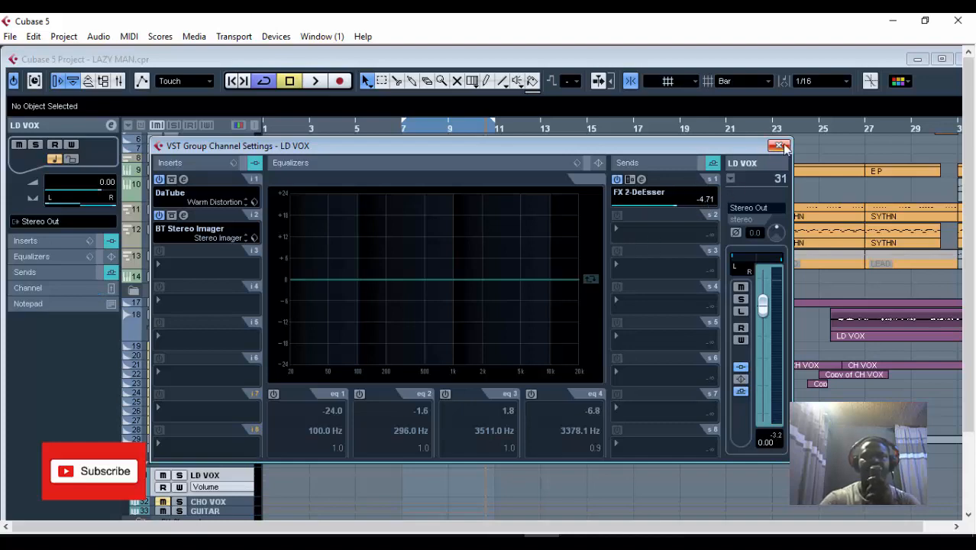
click(779, 146)
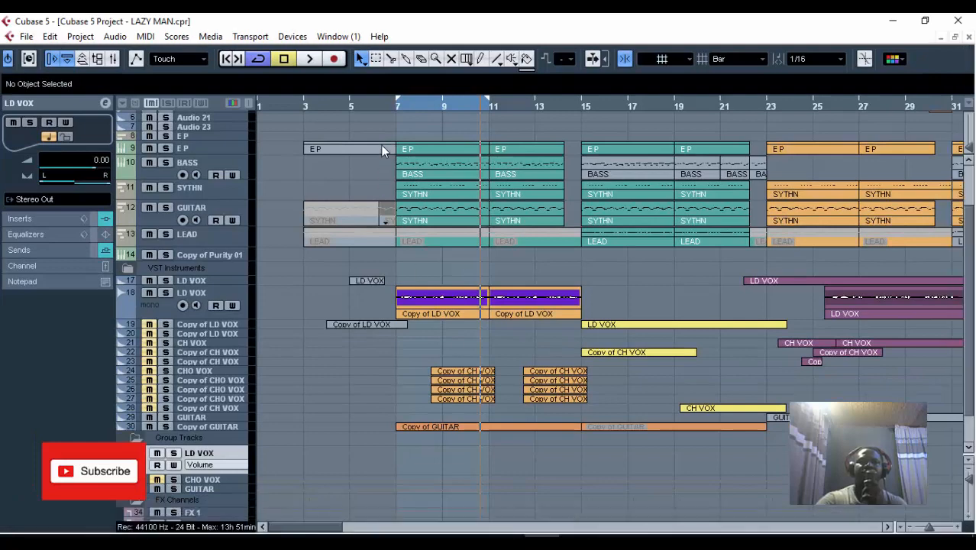
Return the playhead to bar 7 and copy the channel settings of LD VOX audio track 18.
click(396, 107)
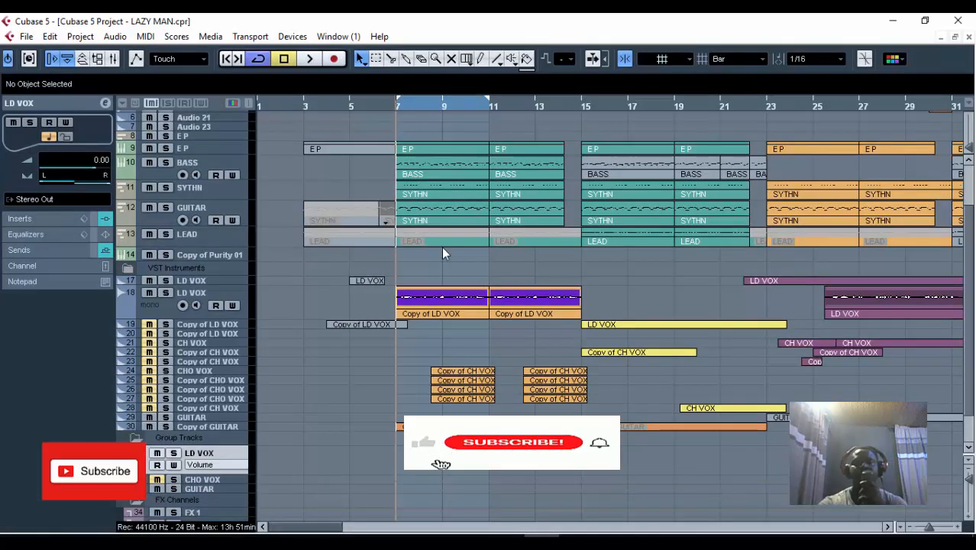
click(213, 295)
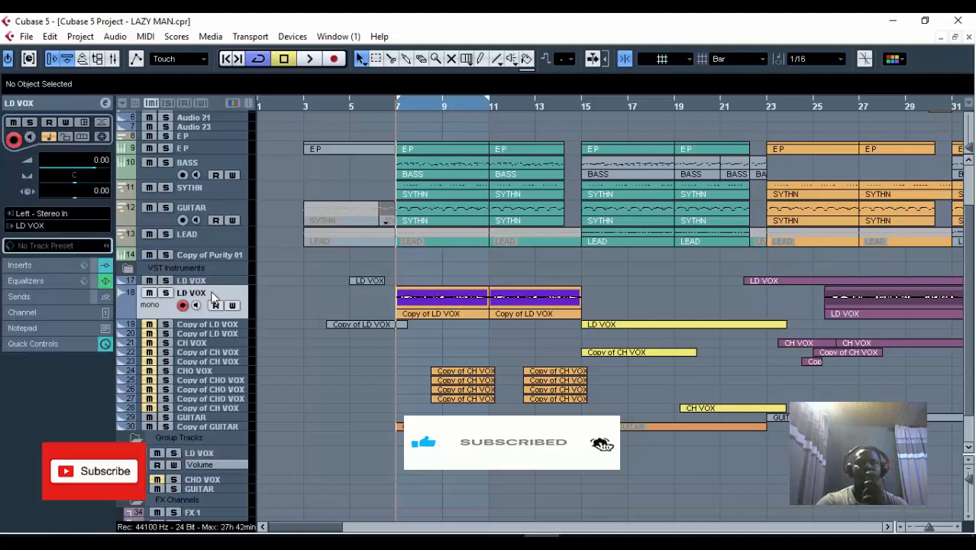
click(104, 104)
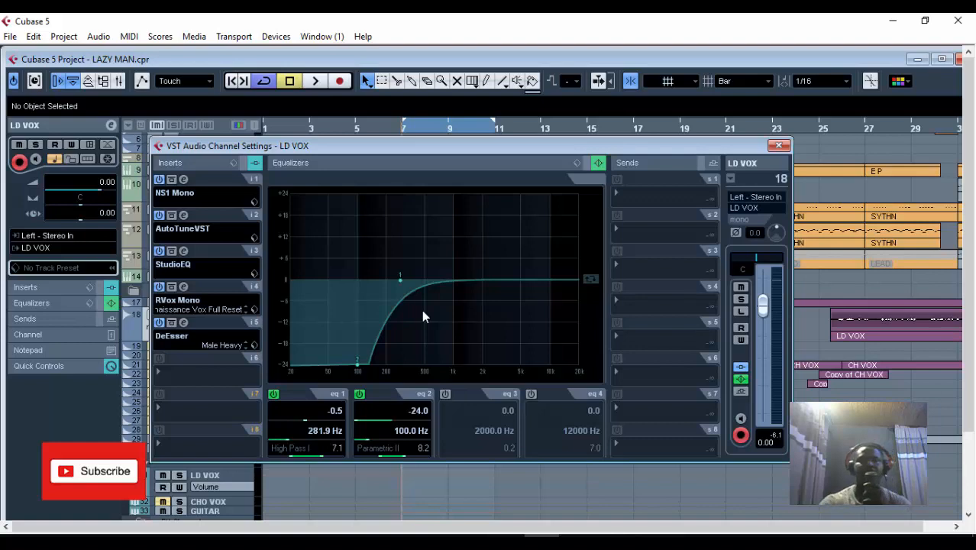
click(778, 145)
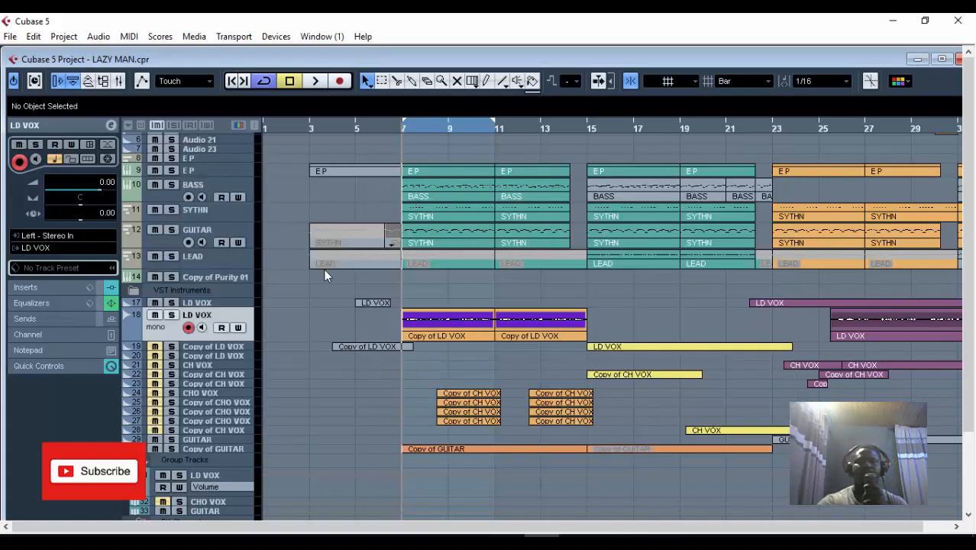
Paste the copied channel settings onto Copy of LD VOX track 19 and close its settings window.
click(249, 346)
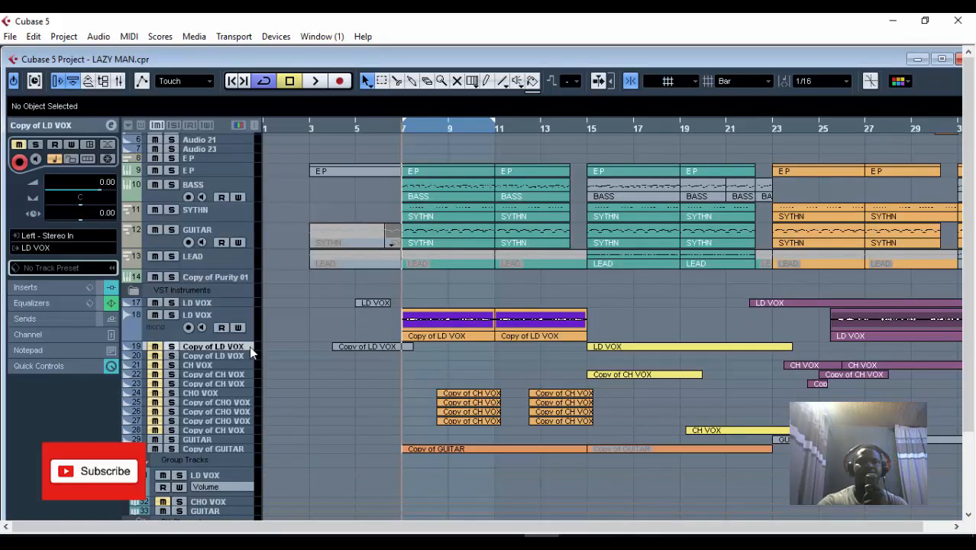
click(113, 127)
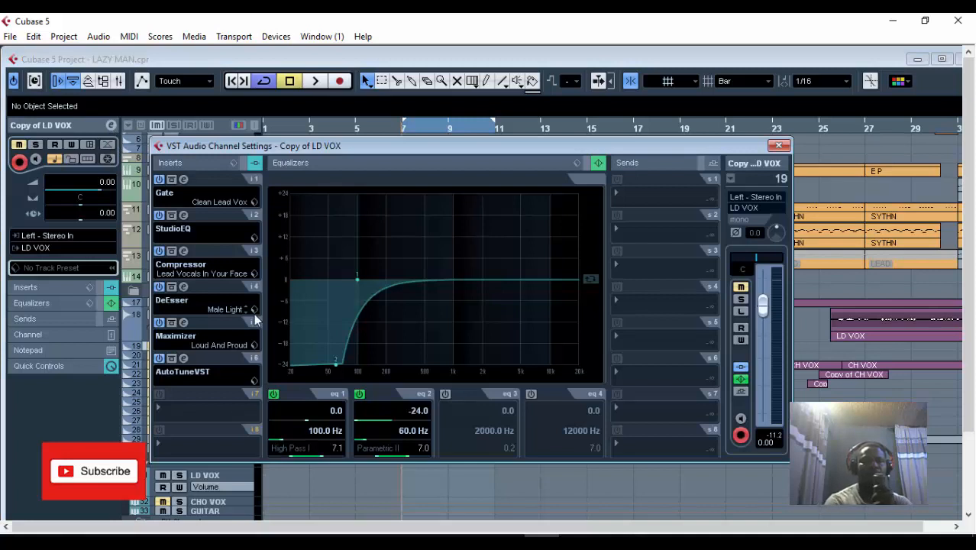
key(ctrl+v)
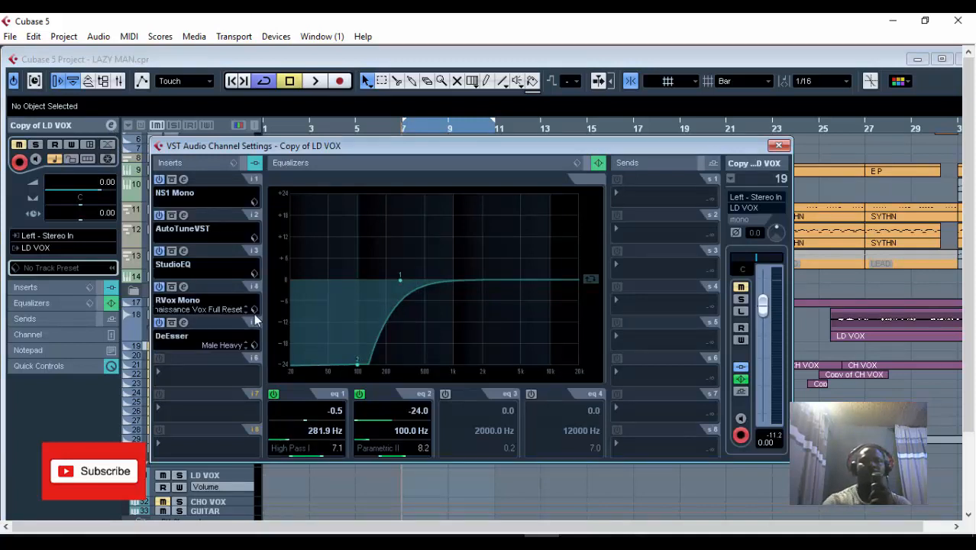
click(779, 146)
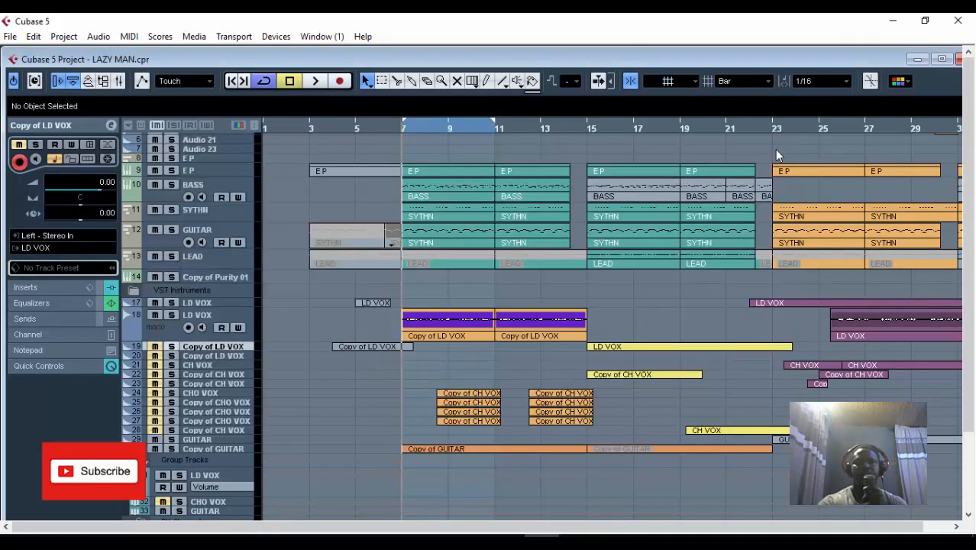
Paste the same LD VOX channel settings onto Copy of LD VOX track 20 and close its settings window.
click(248, 356)
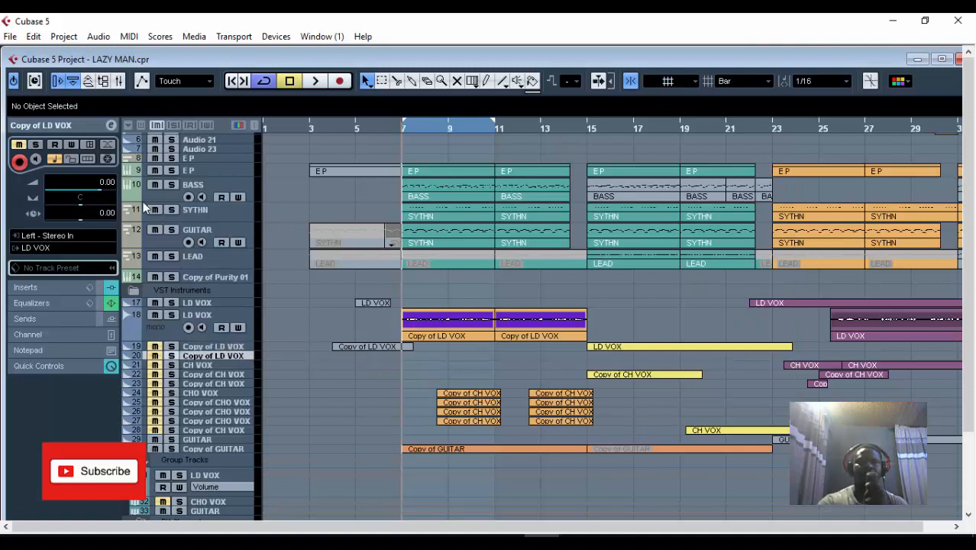
click(111, 126)
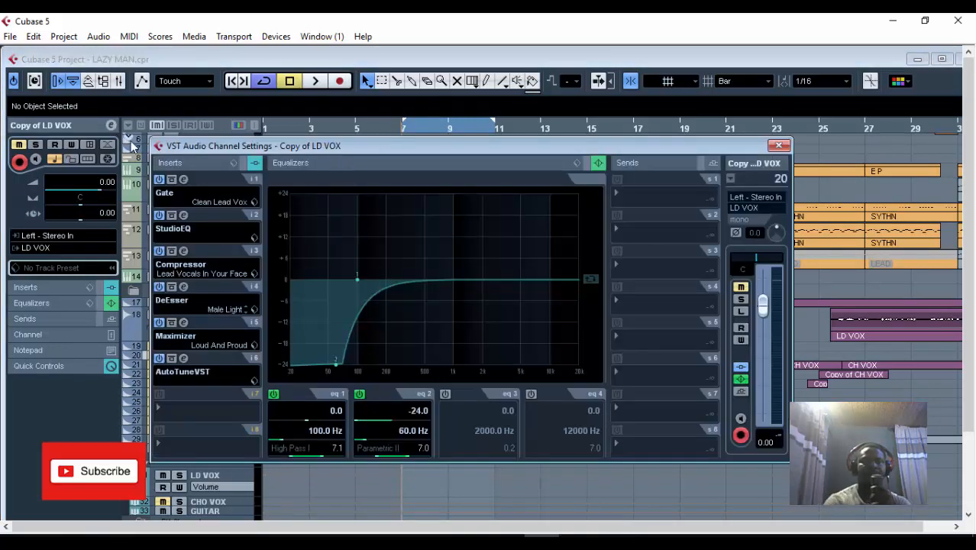
key(ctrl+v)
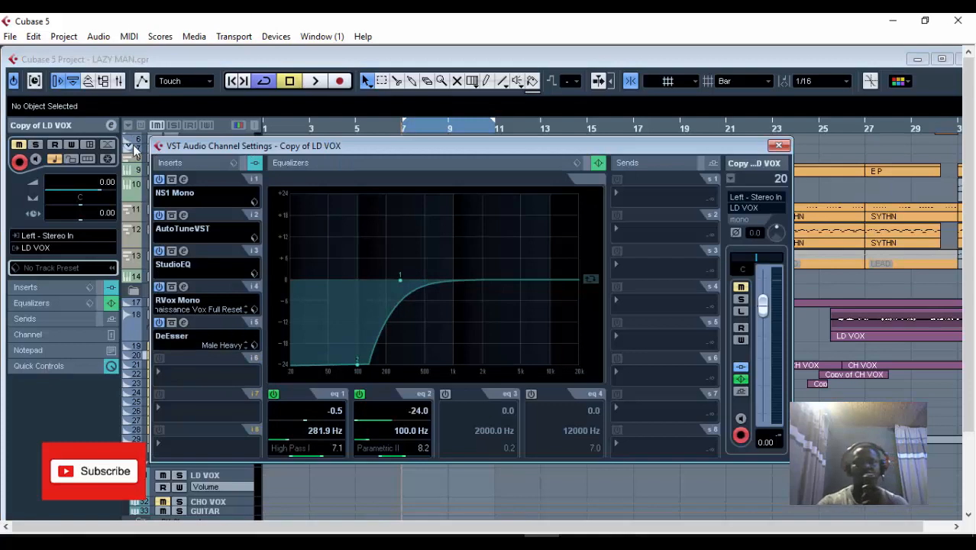
click(779, 145)
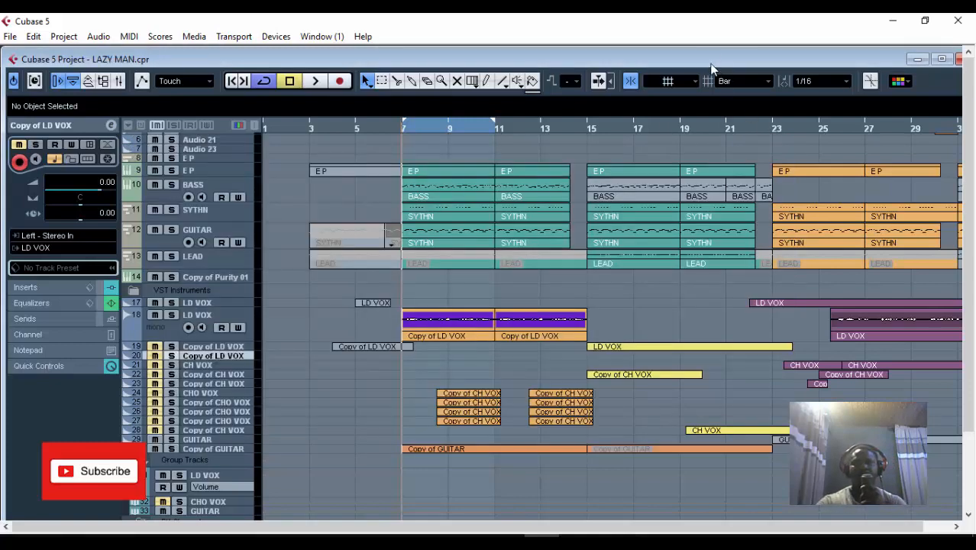
Maximize the project window and open the channel settings of CH VOX track 21.
double_click(704, 60)
click(234, 346)
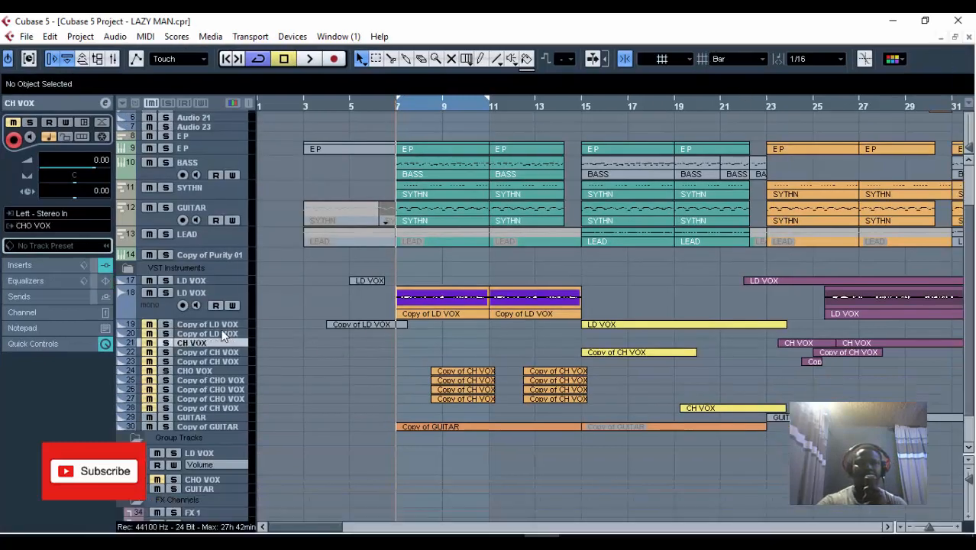
click(106, 103)
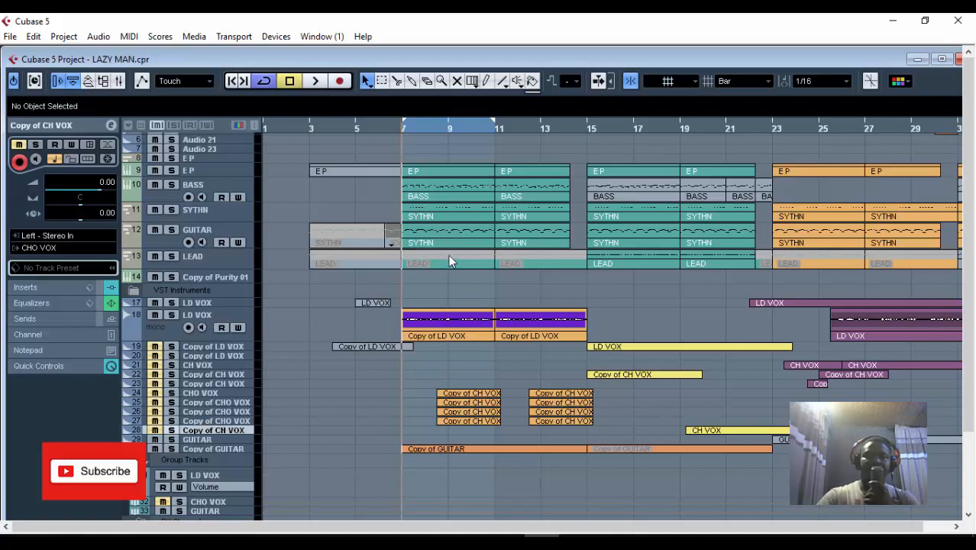
Solo LD VOX track 18 and enlarge the heights of the CHO VOX tracks 24 to 27 to show their waveforms.
click(458, 237)
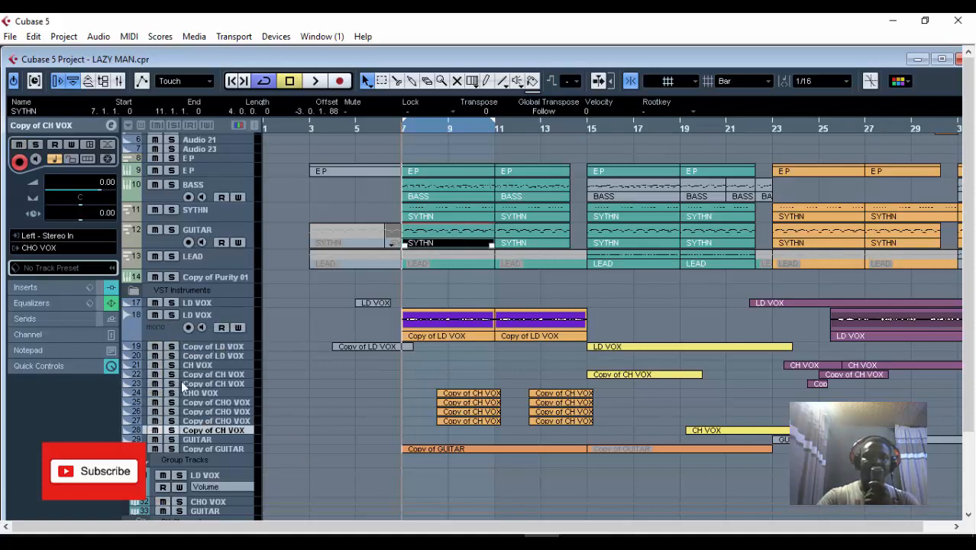
click(171, 314)
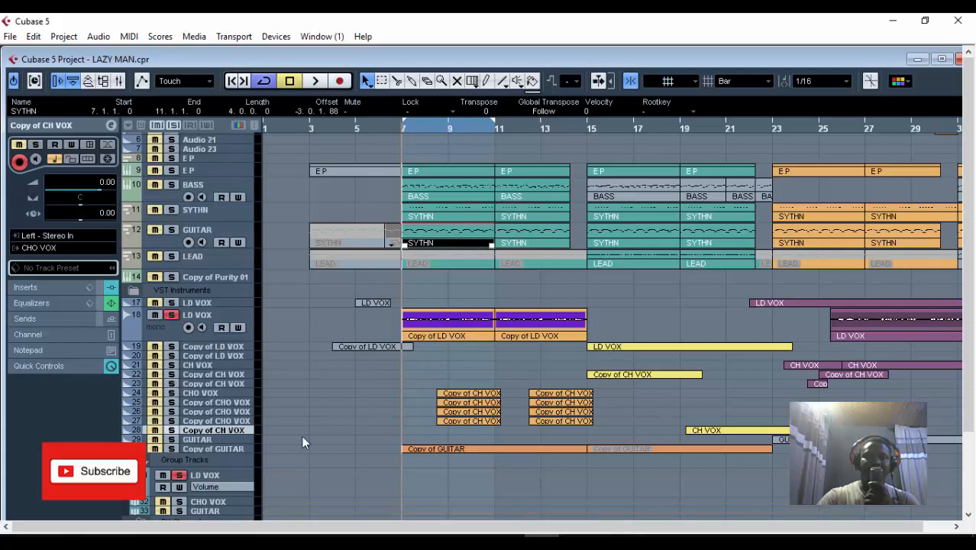
drag(249, 402, 246, 393)
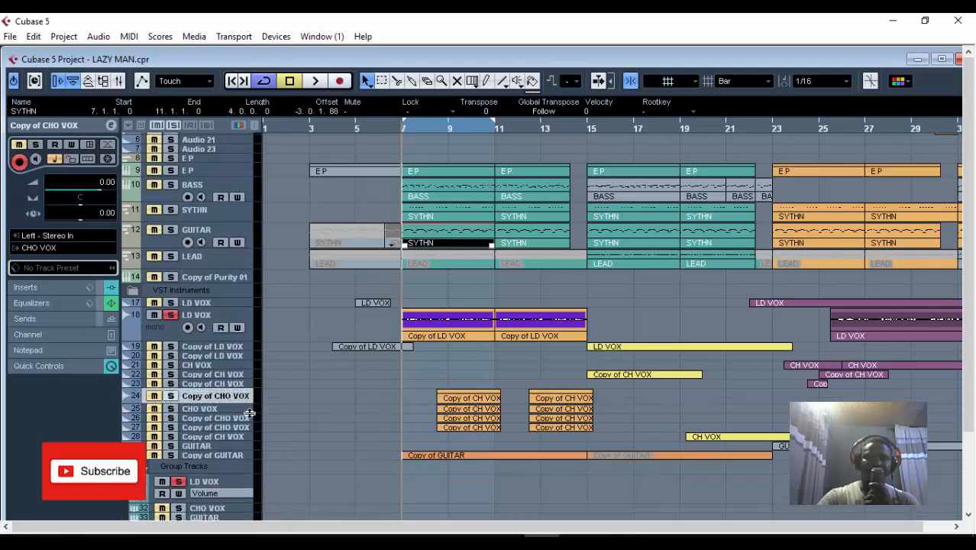
click(245, 425)
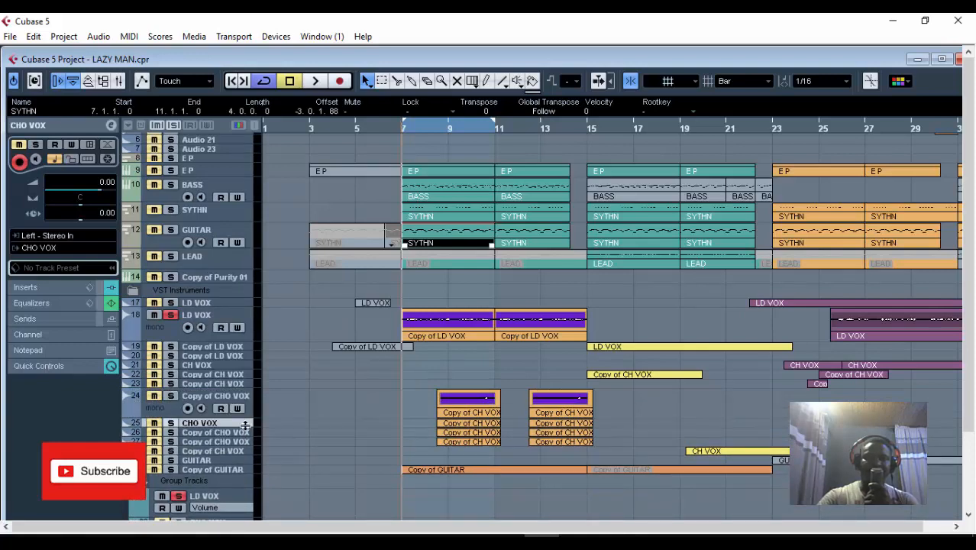
drag(245, 430, 250, 483)
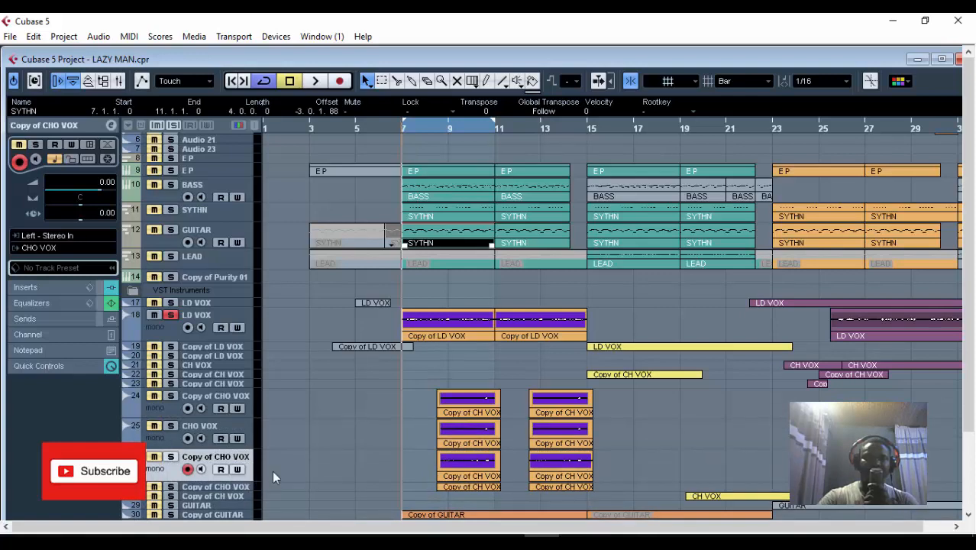
scroll(263, 458, down, 3)
drag(240, 422, 245, 450)
scroll(242, 485, down, 1)
Unsolo LD VOX, solo the CHO VOX group instead and play the loop to hear the chorus vocals alone.
click(178, 476)
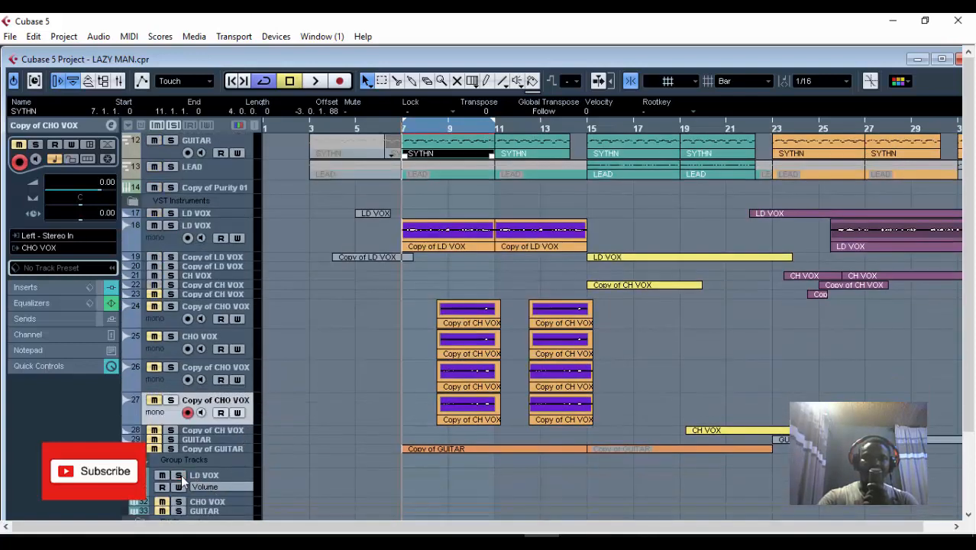
click(178, 502)
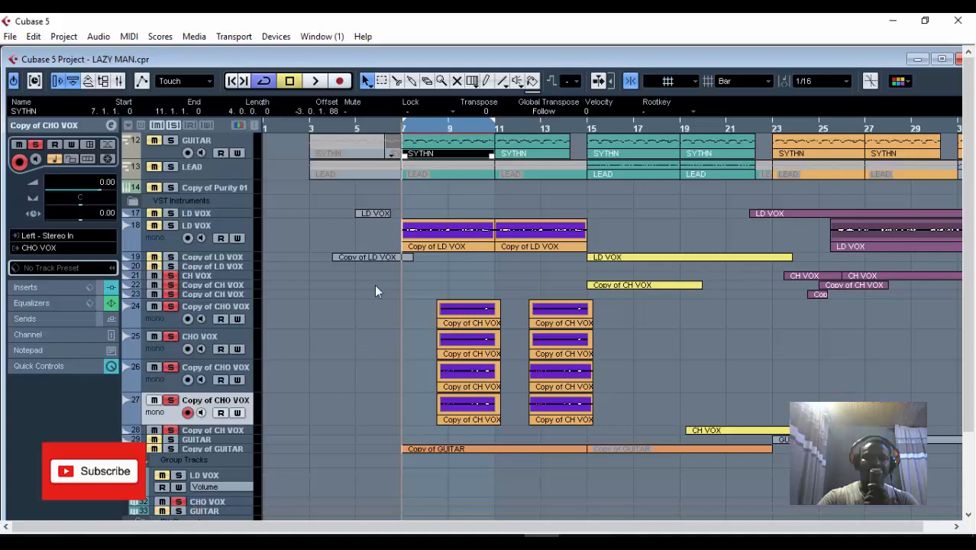
click(437, 132)
key(space)
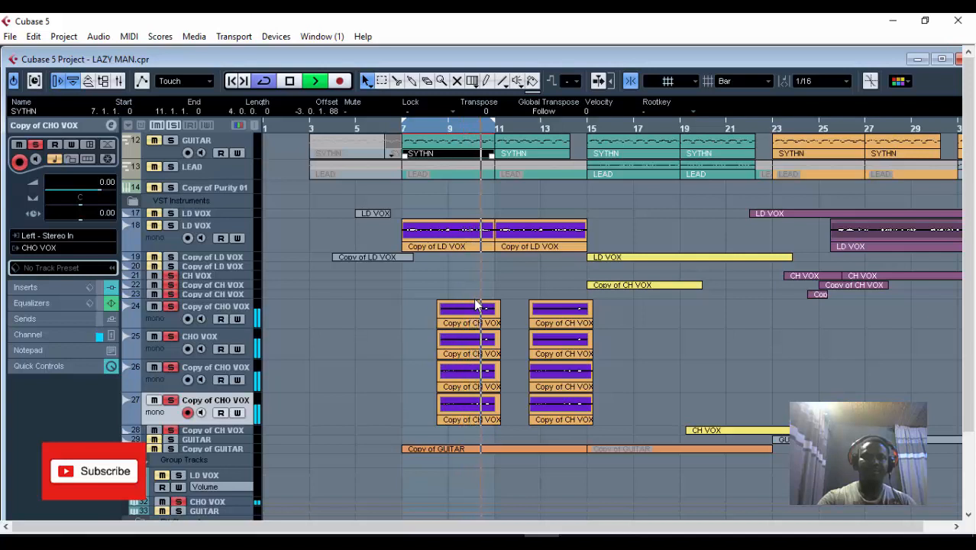
click(283, 82)
click(286, 81)
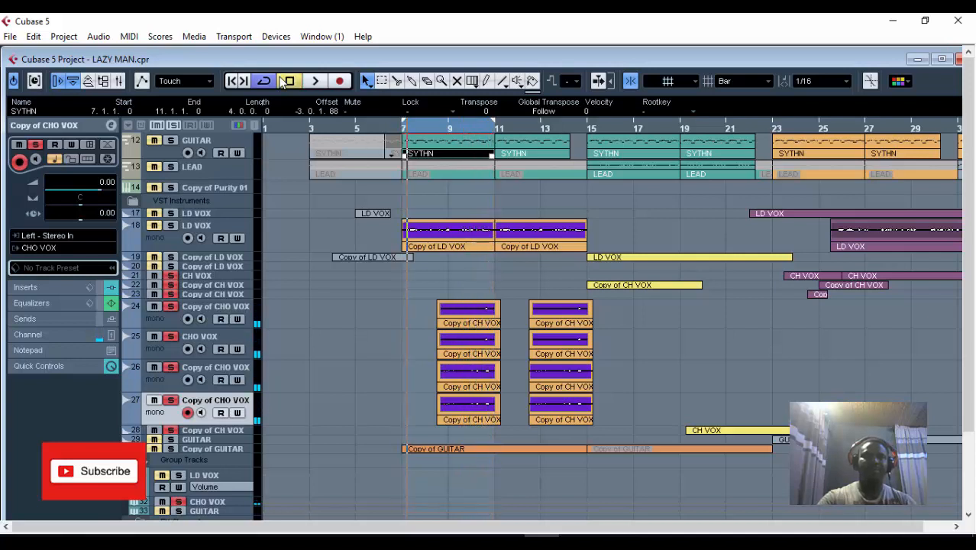
Play the loop from bar 8 with both the LD VOX and CHO VOX groups soloed, then stop and clear the event selection.
click(430, 132)
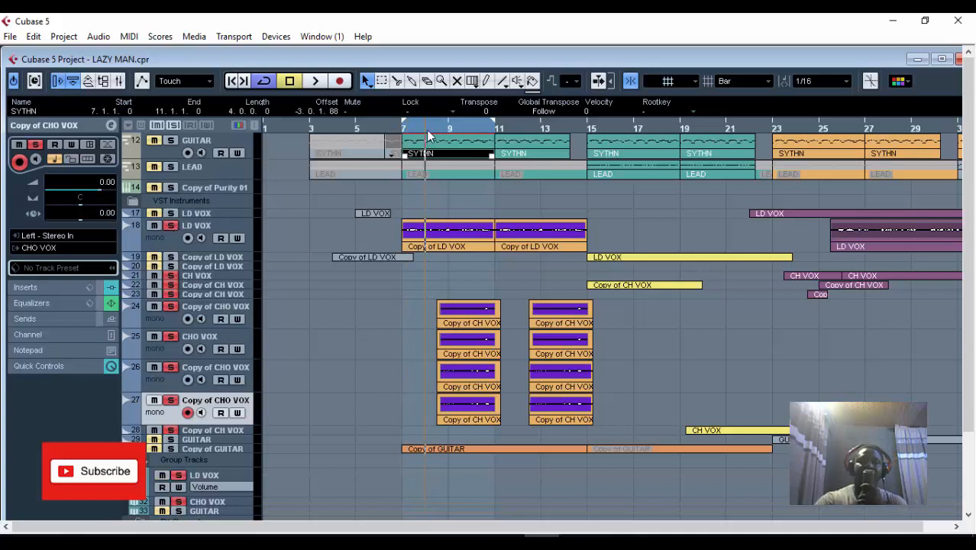
click(313, 84)
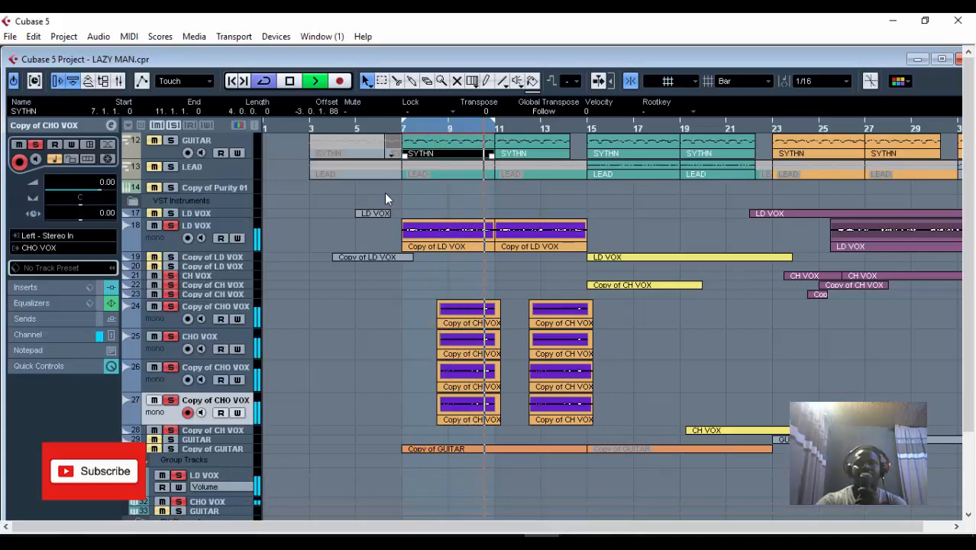
click(289, 81)
click(374, 318)
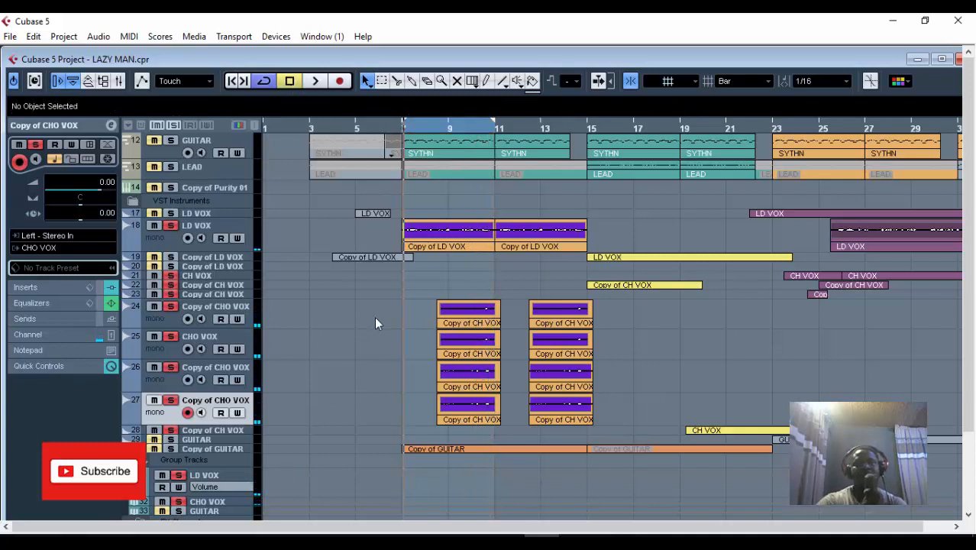
Select Copy of CHO VOX track 24, set the playhead to bar 8 and maximize the project window.
click(222, 307)
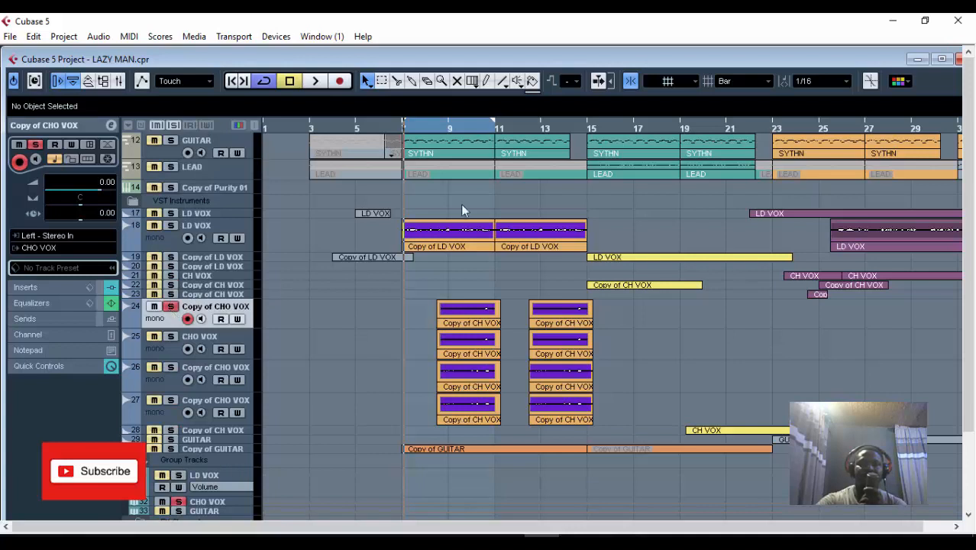
drag(434, 130, 424, 198)
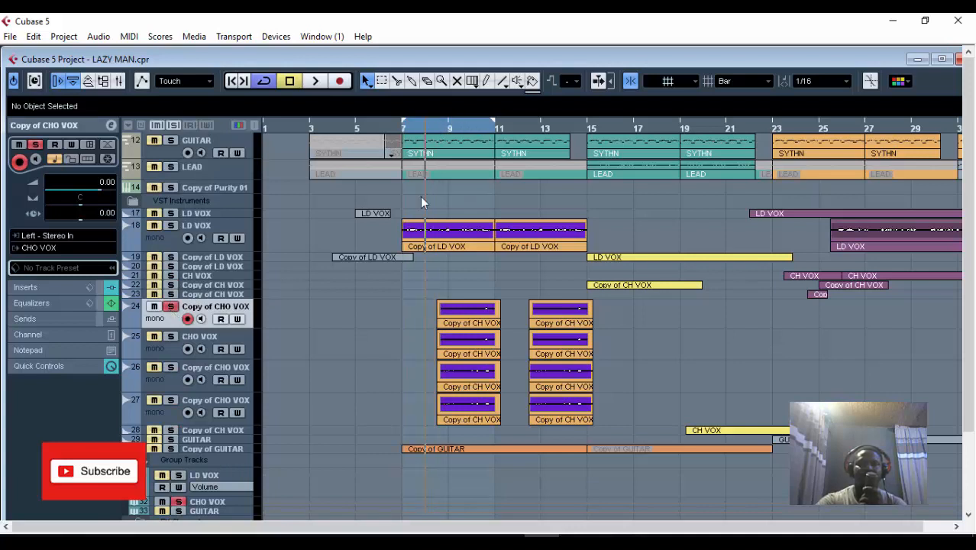
click(440, 129)
click(434, 129)
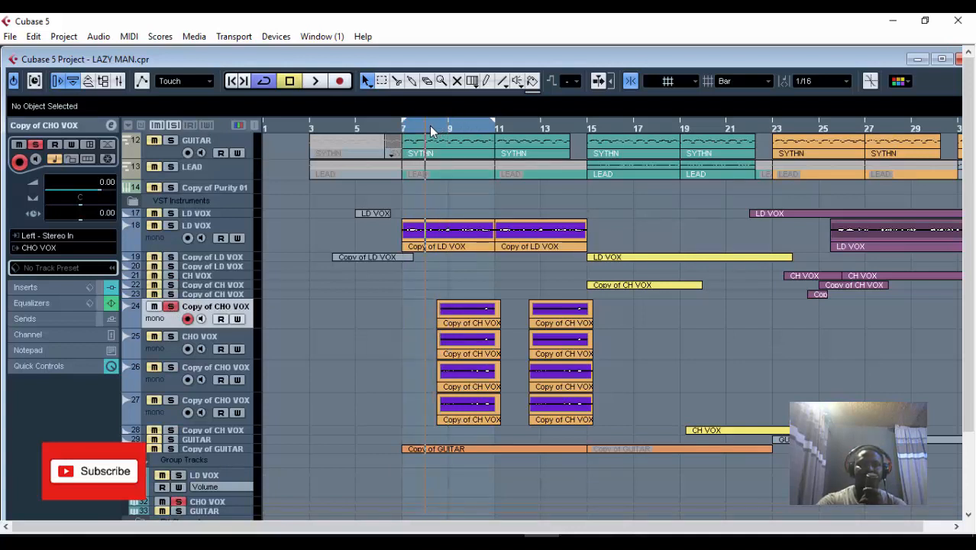
double_click(730, 64)
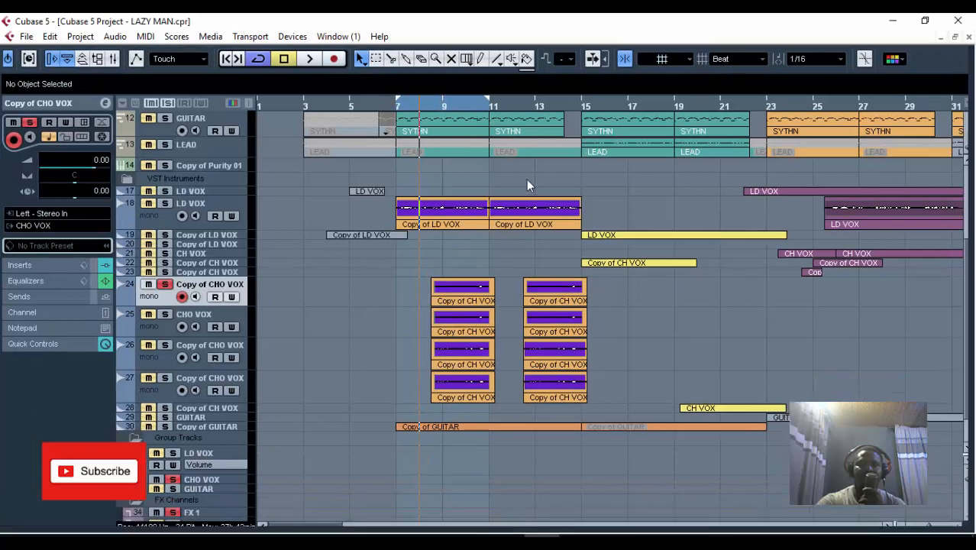
Play the loop from midway through bar 8 with track 24 soloed, and again with CHO VOX track 25 soloed too.
click(430, 117)
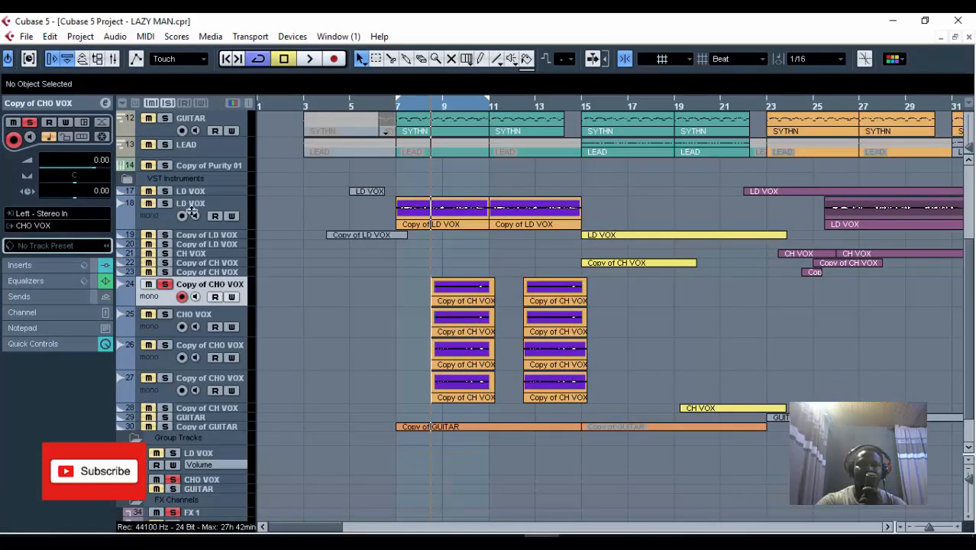
click(310, 61)
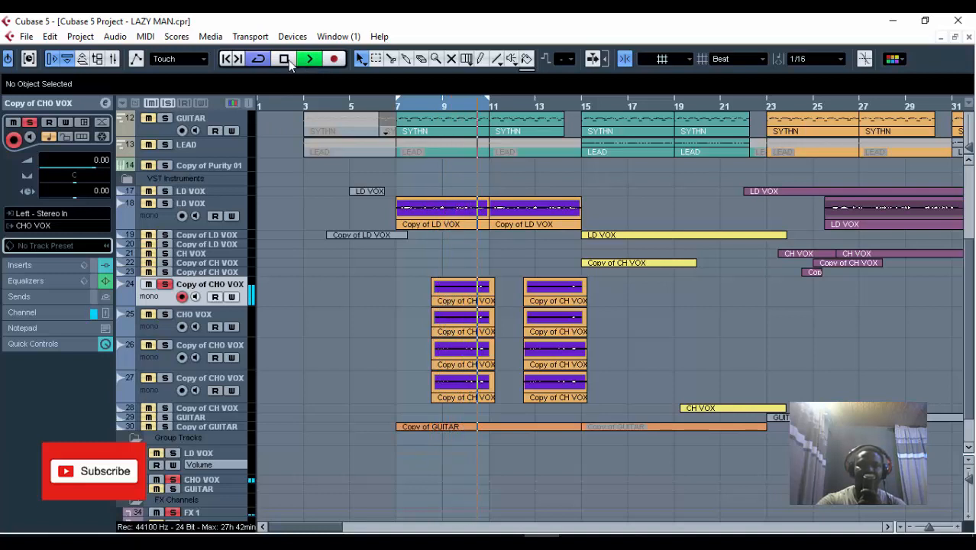
click(288, 66)
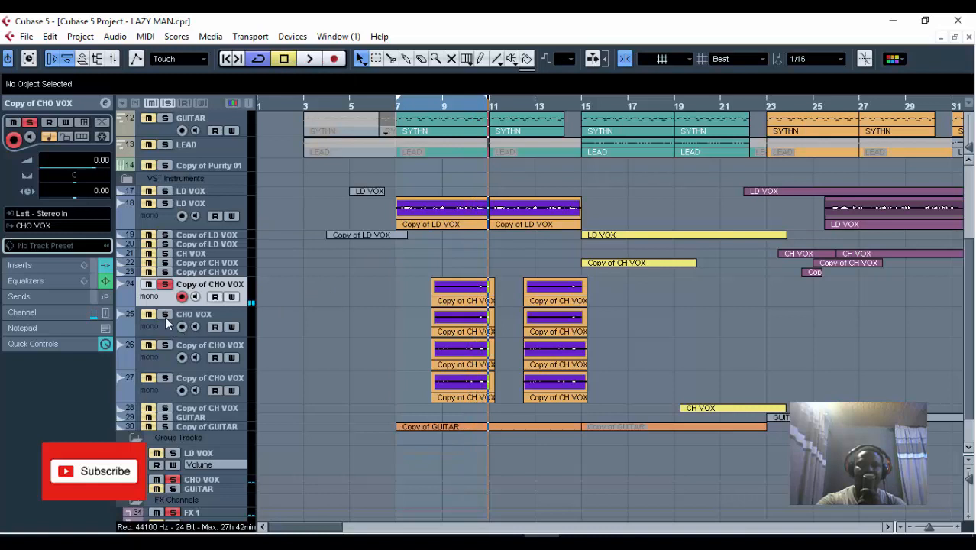
click(427, 104)
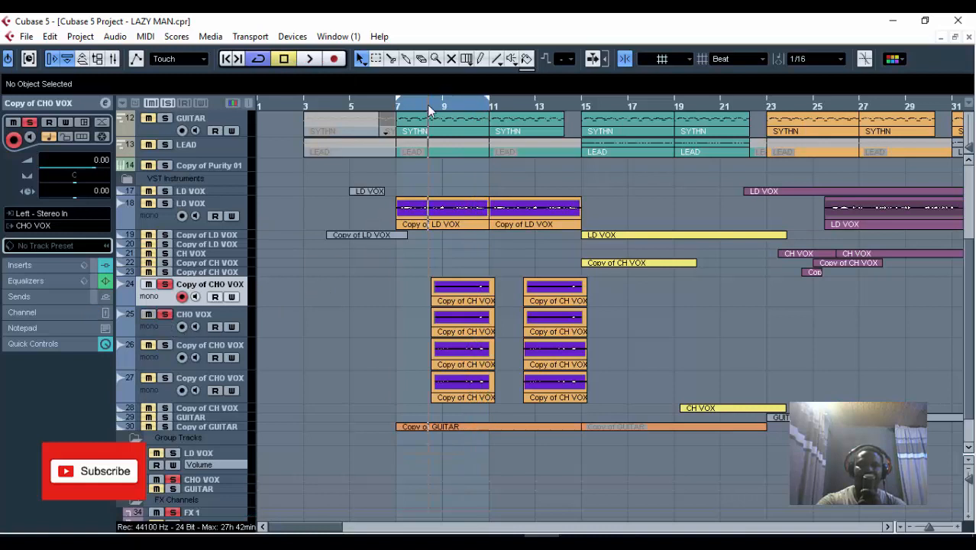
click(311, 61)
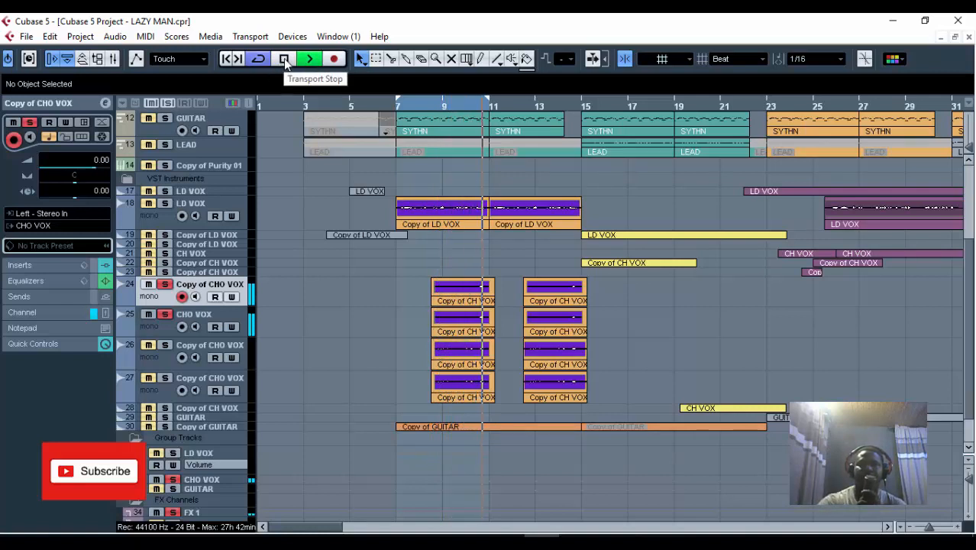
click(284, 59)
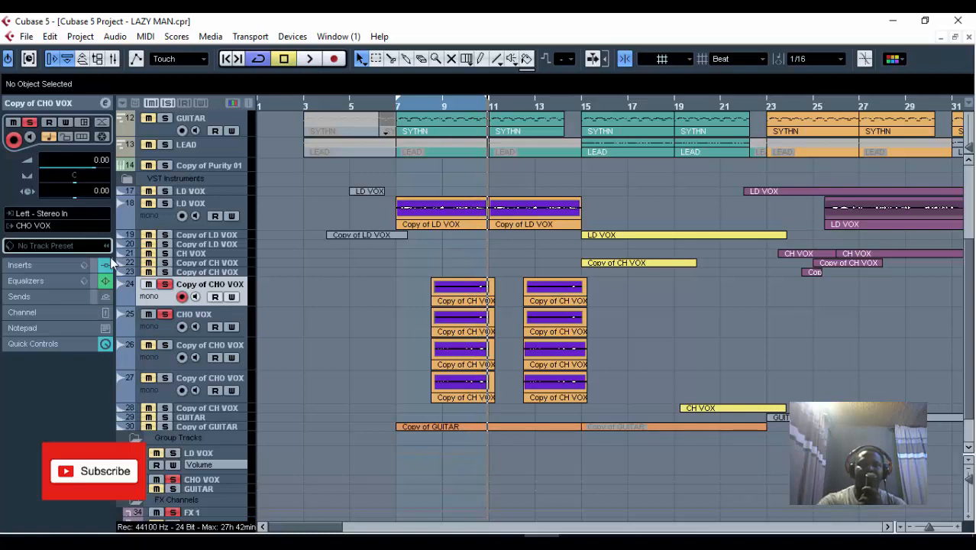
Pan Copy of CHO VOX track 24 to R30 and CHO VOX track 25 to L30.
click(75, 178)
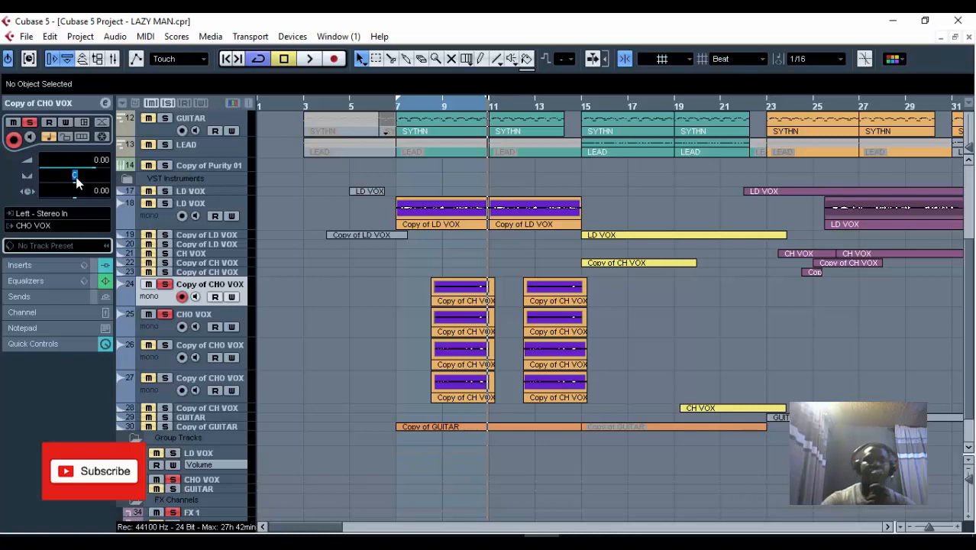
text(R30)
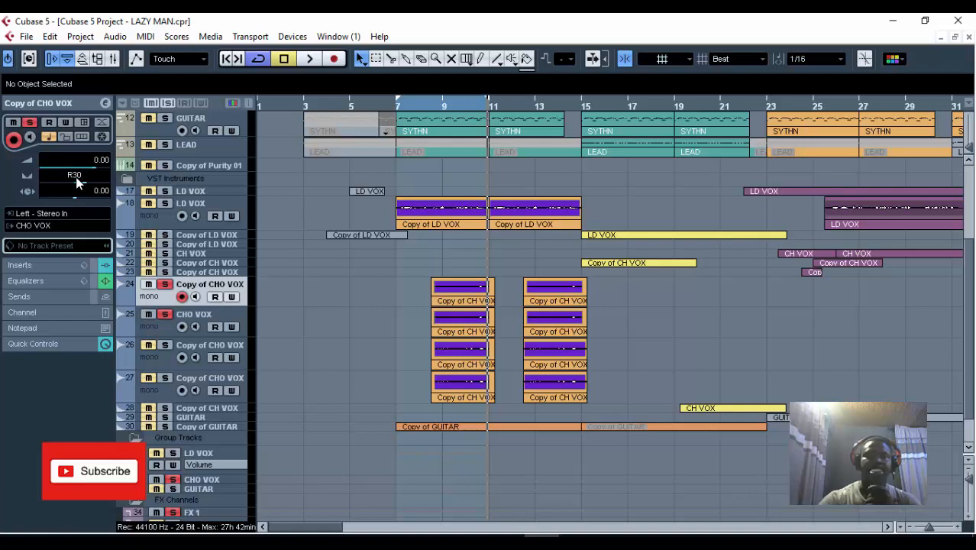
key(Return)
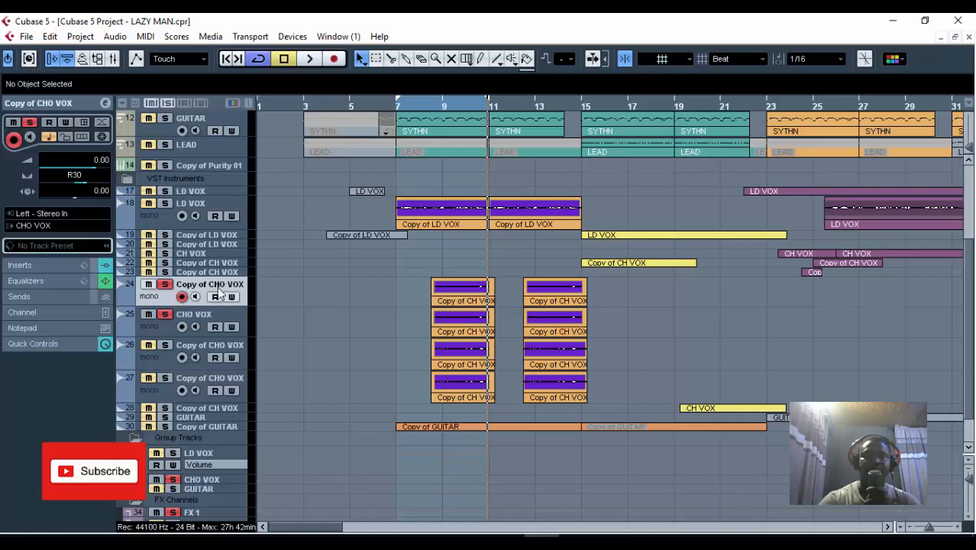
click(237, 313)
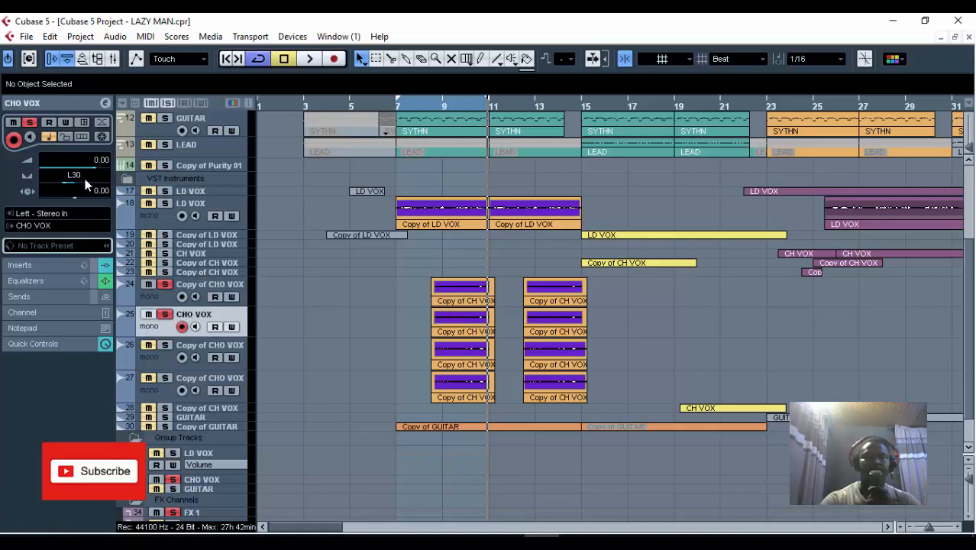
Audition tracks 26 and 27 soloed in place of 24 and 25, and pan track 26 to R60 and track 27 to L60.
click(171, 358)
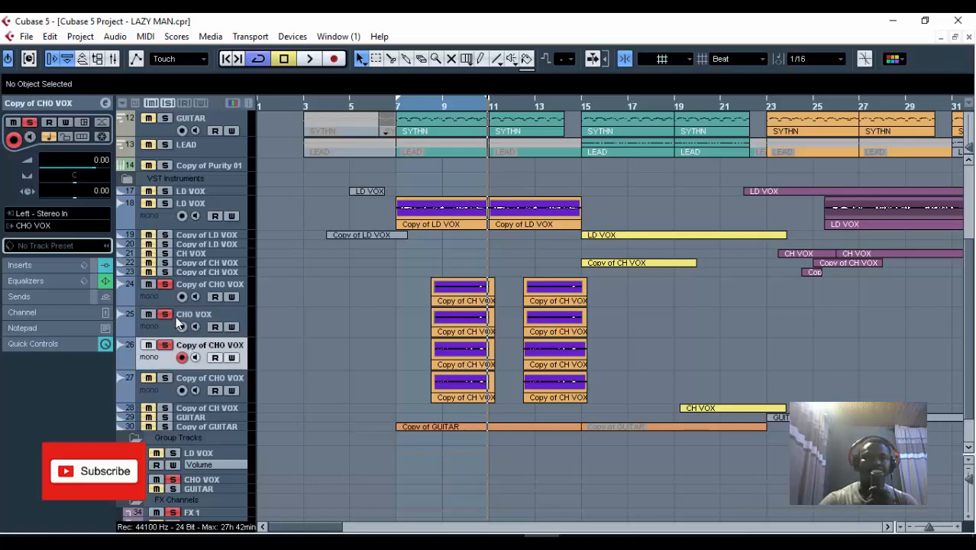
click(431, 109)
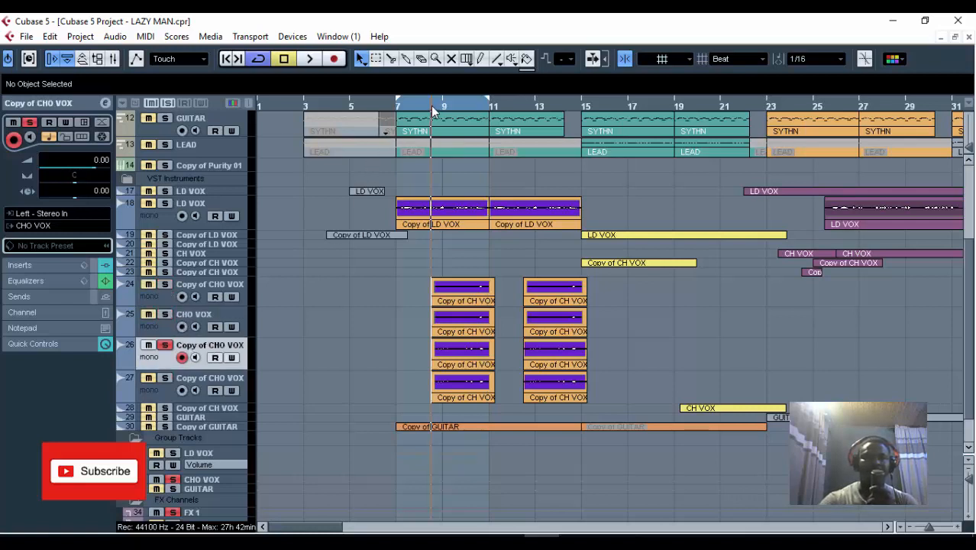
click(310, 60)
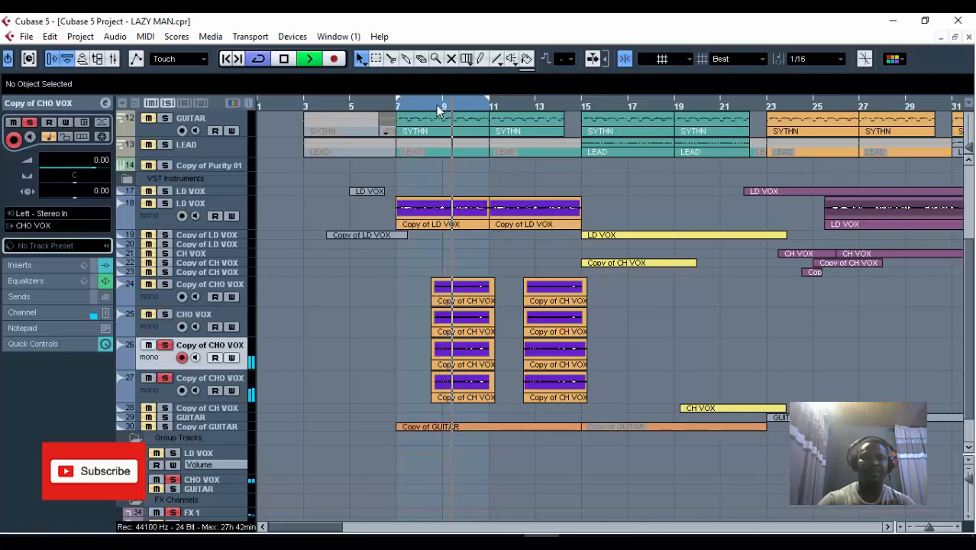
click(288, 61)
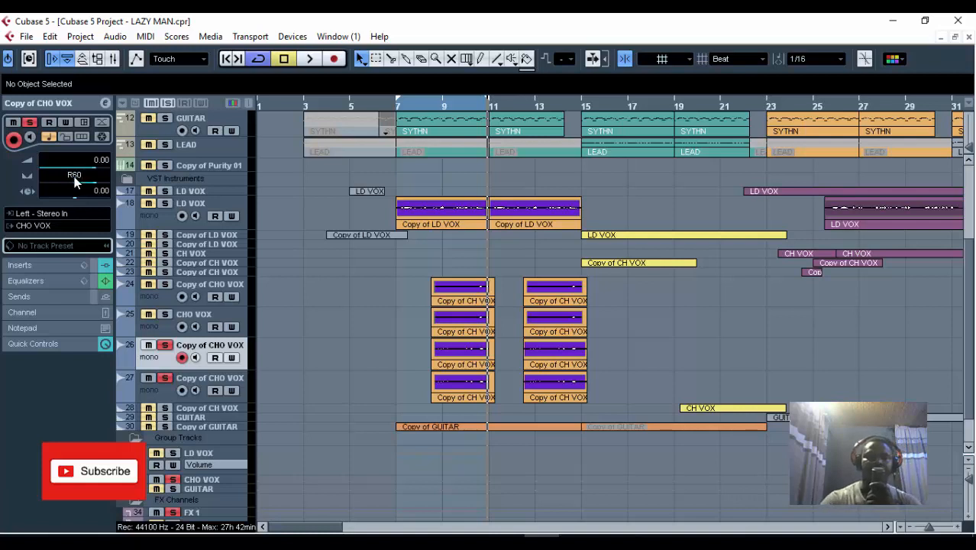
click(239, 383)
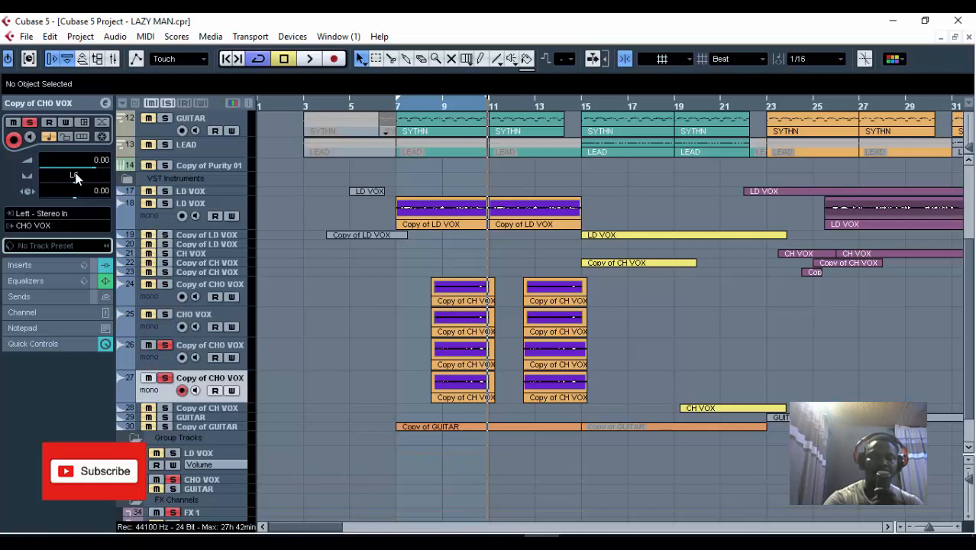
Solo tracks 24 and 25 as well and play all four panned chorus tracks together, stopping at the loop's end.
click(165, 314)
click(165, 283)
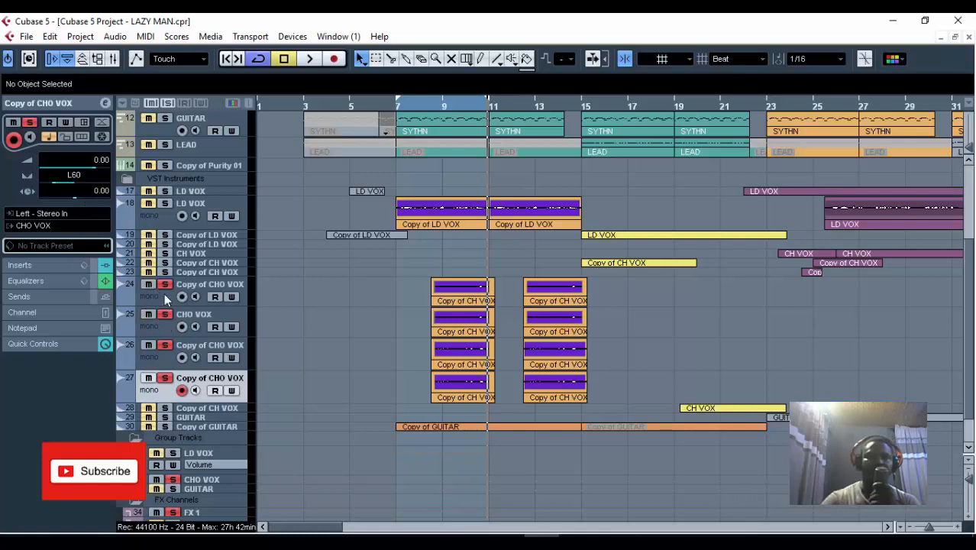
click(437, 105)
click(313, 60)
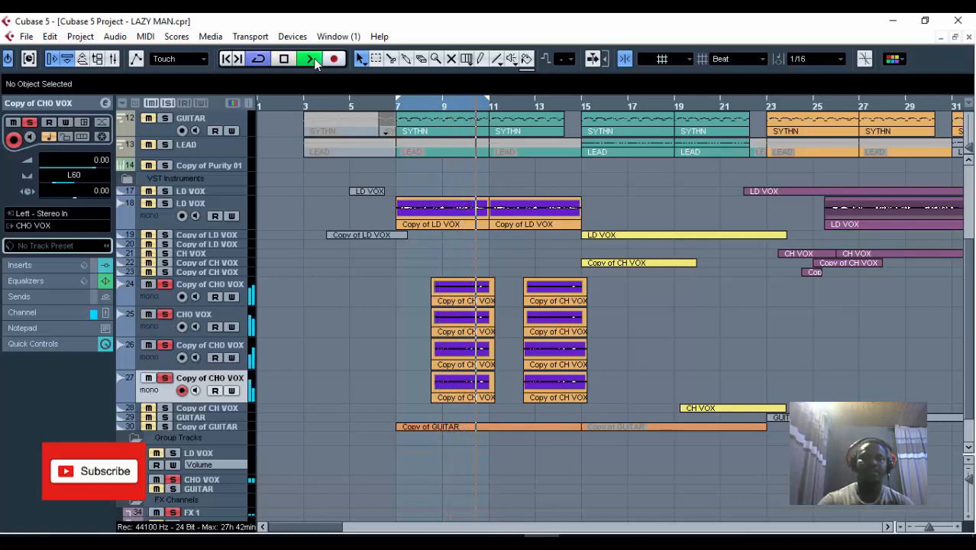
click(289, 58)
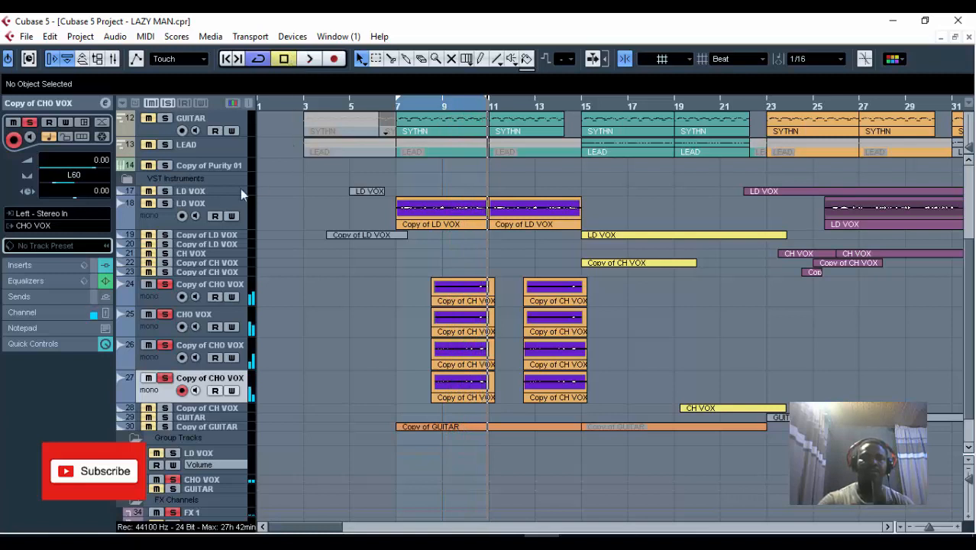
Solo LD VOX track 18 alongside the four chorus tracks and play the loop from bar 7, ending with playback stopped.
click(187, 208)
click(166, 203)
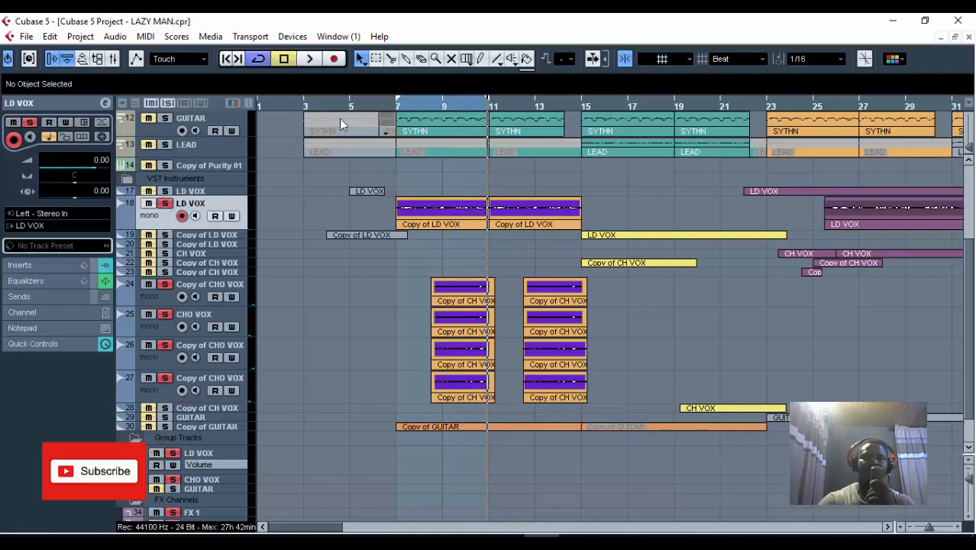
click(397, 106)
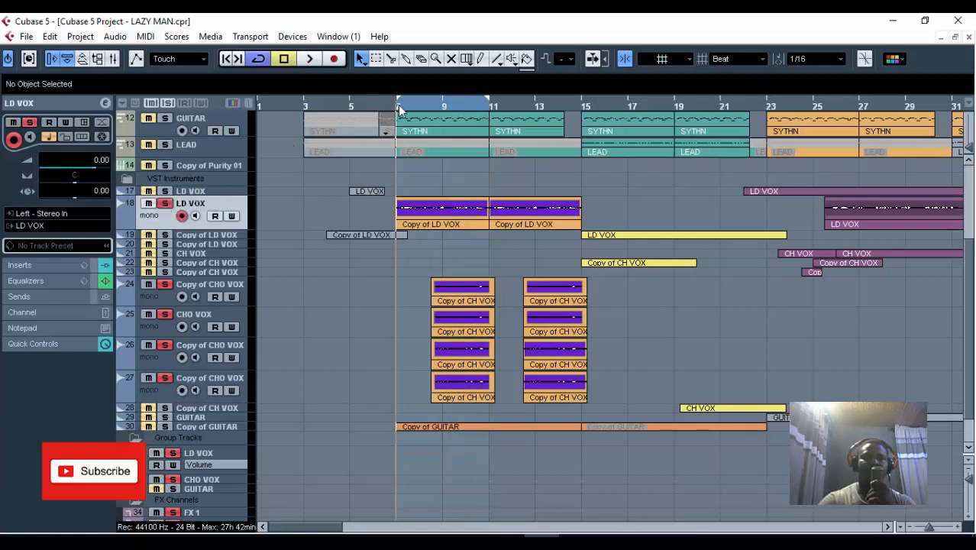
click(313, 63)
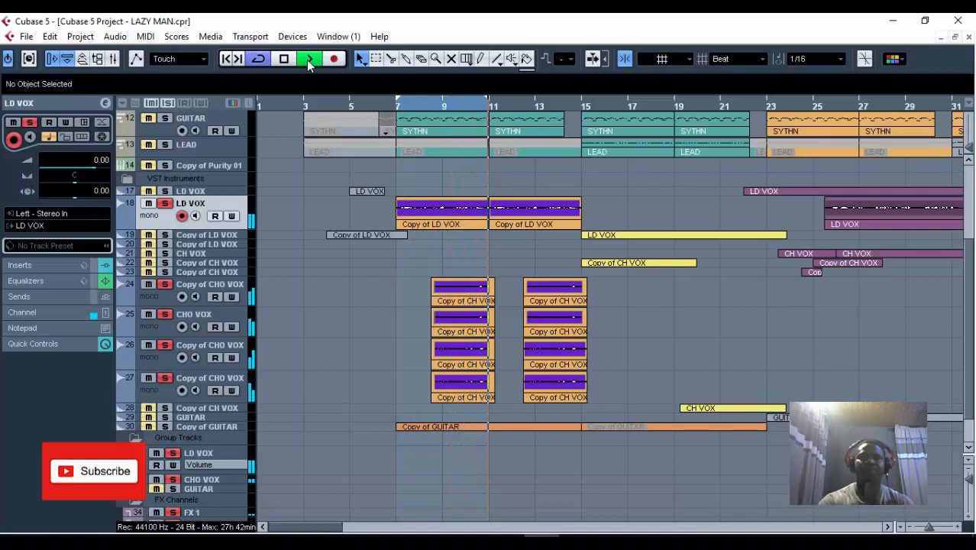
key(space)
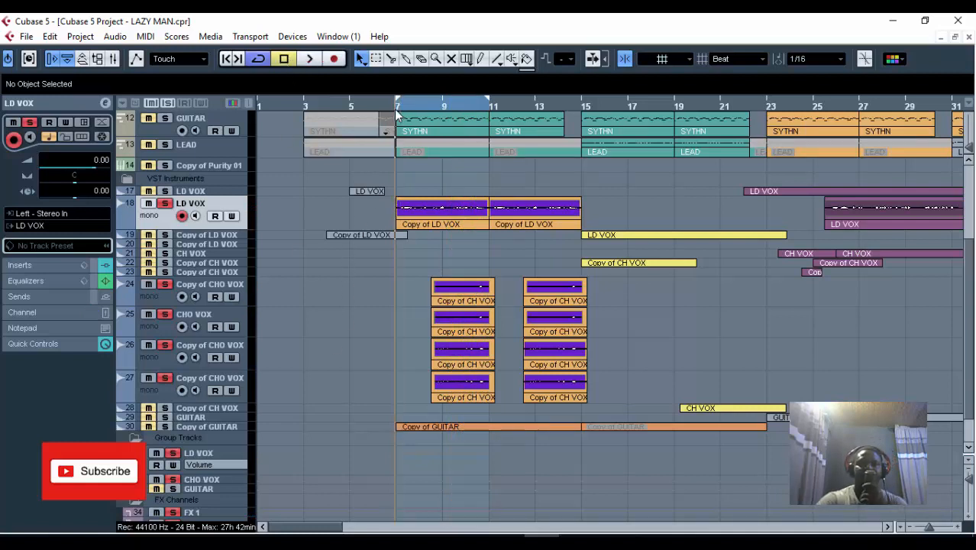
Check the output bus assignment of Copy of CHO VOX track 24, choosing the CHO VOX group.
drag(930, 529, 925, 527)
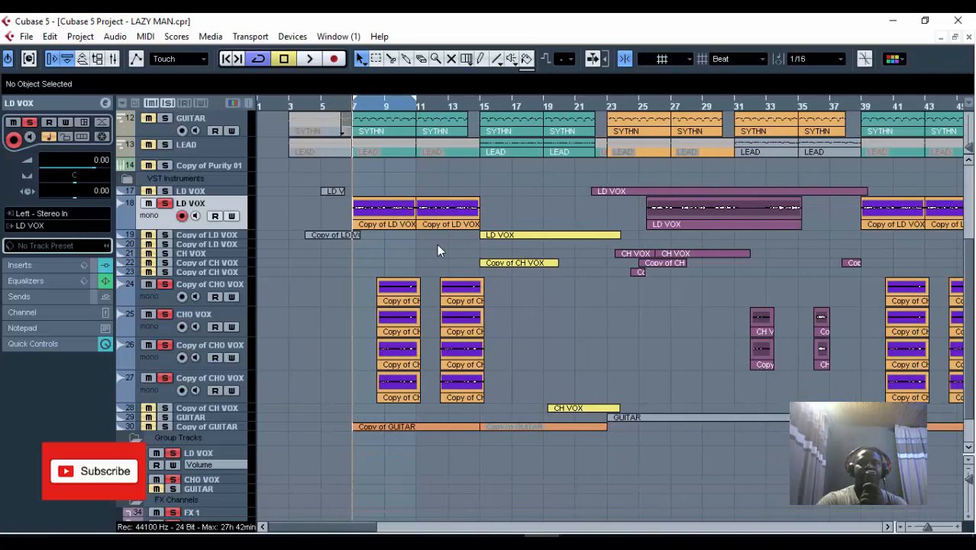
click(237, 304)
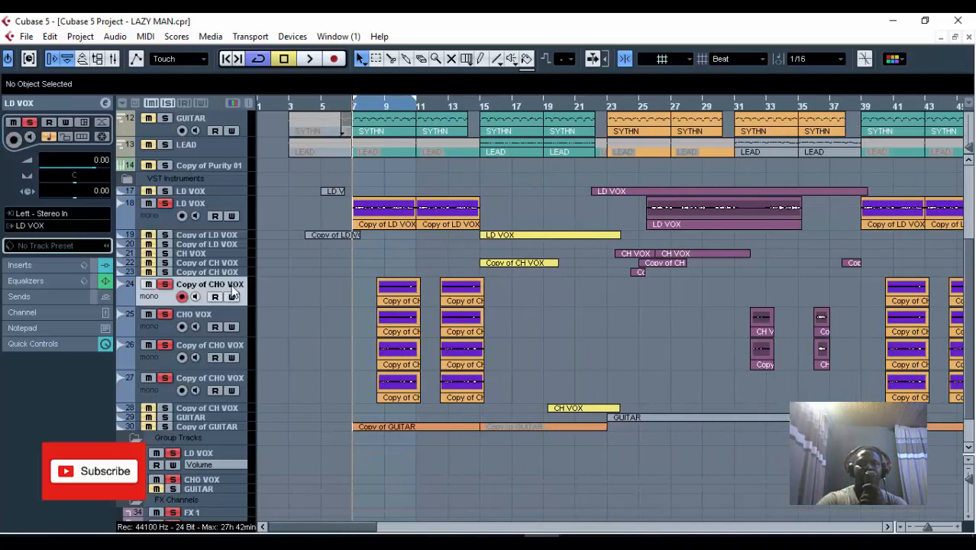
click(56, 225)
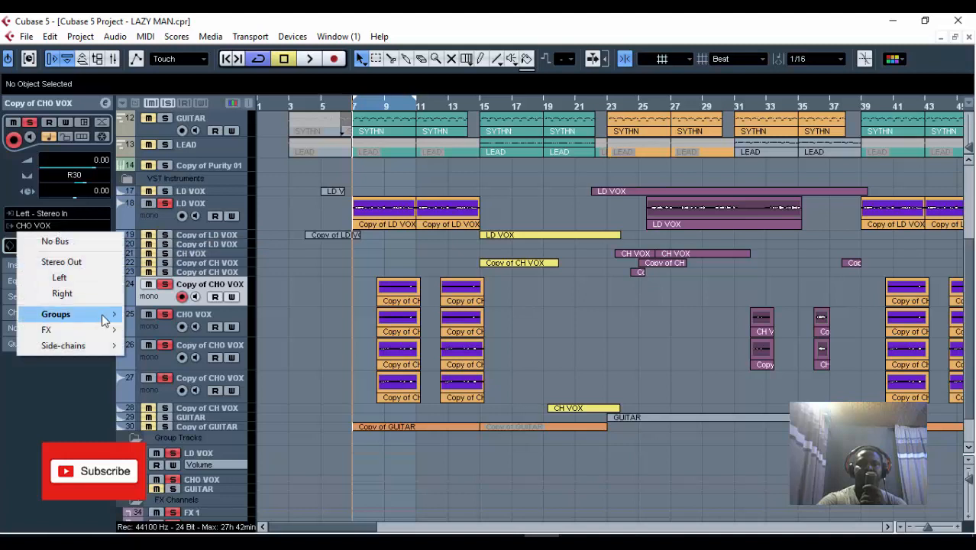
mouse_move(104, 320)
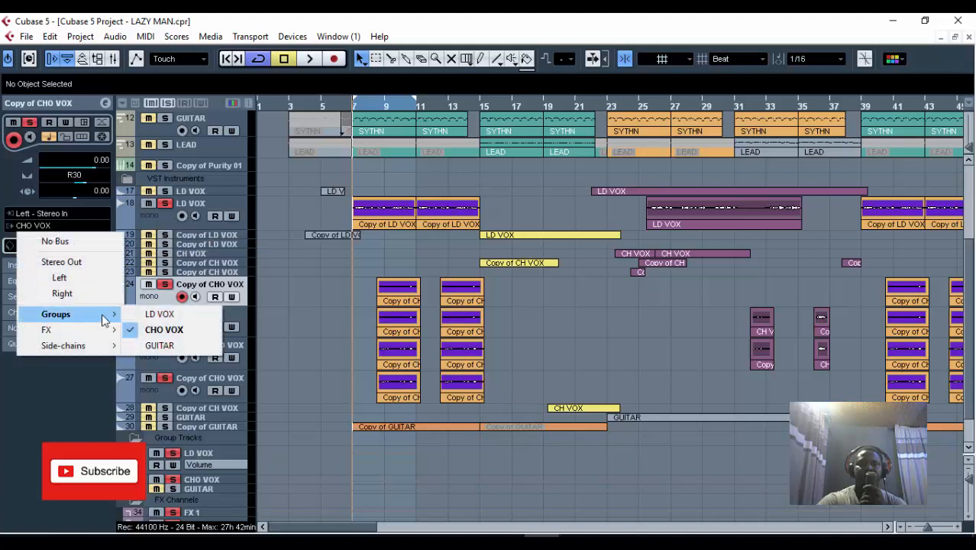
click(192, 328)
Enlarge the CHO VOX group track's height and move the loop's start to bar 9.
click(235, 479)
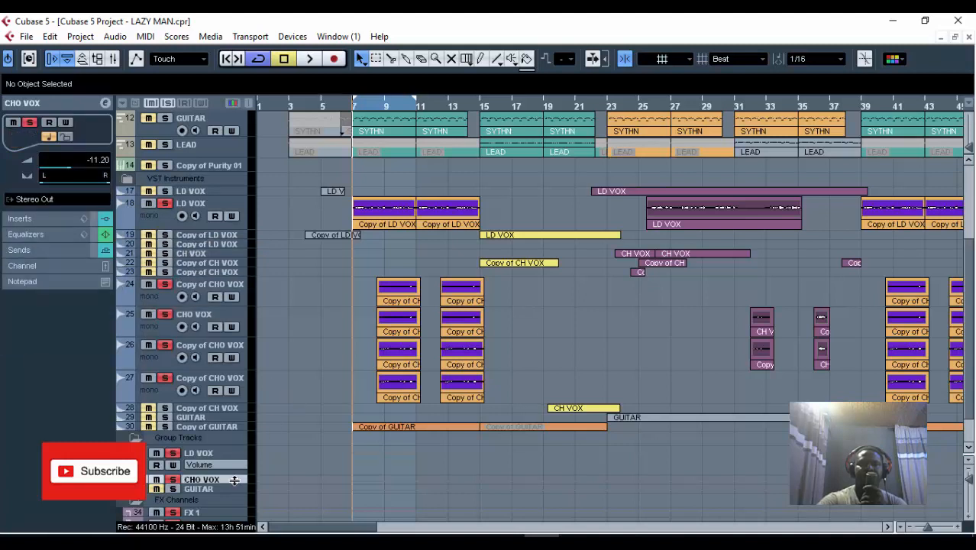
drag(234, 479, 239, 501)
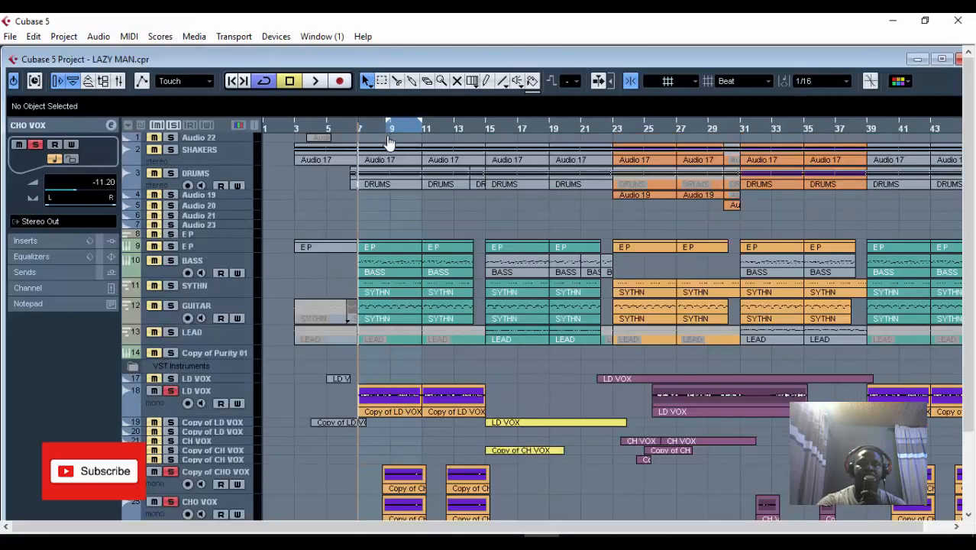
drag(392, 144, 395, 145)
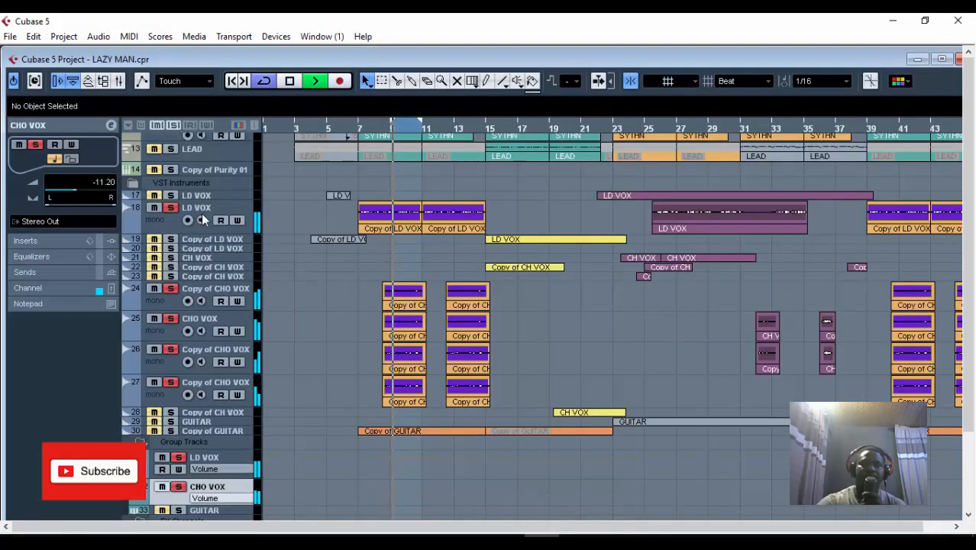
Unsolo LD VOX, set the CHO VOX group's volume to -1.93 and return the stopped playhead to bar 9.
click(155, 210)
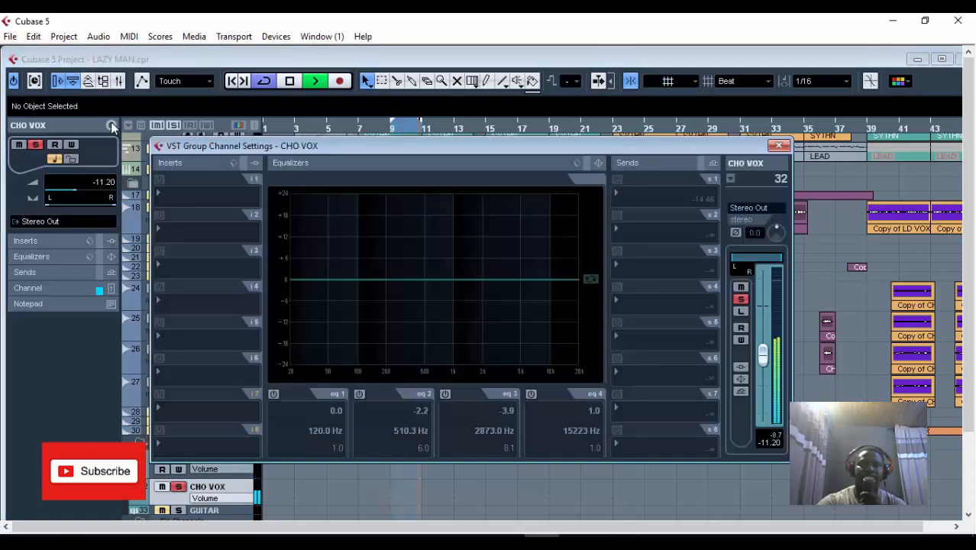
click(112, 126)
click(289, 82)
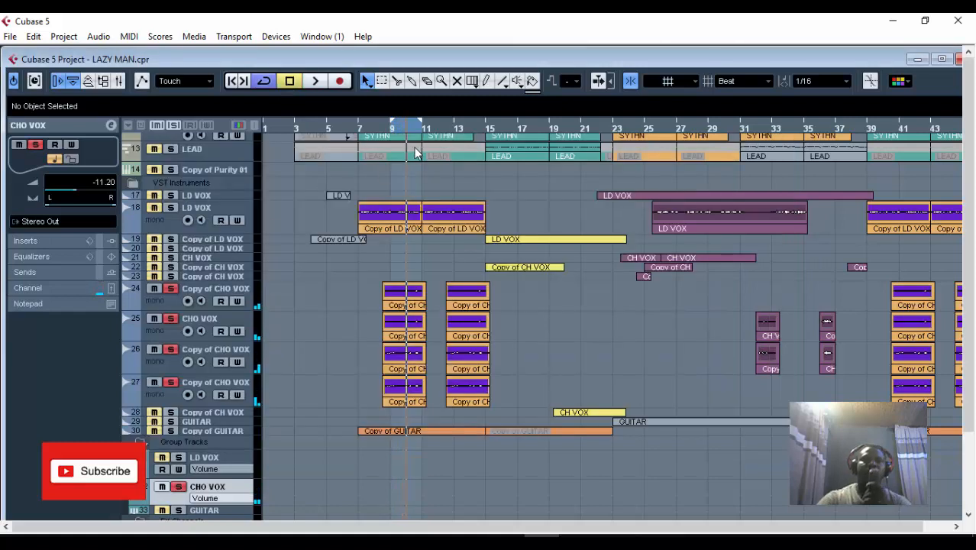
click(390, 127)
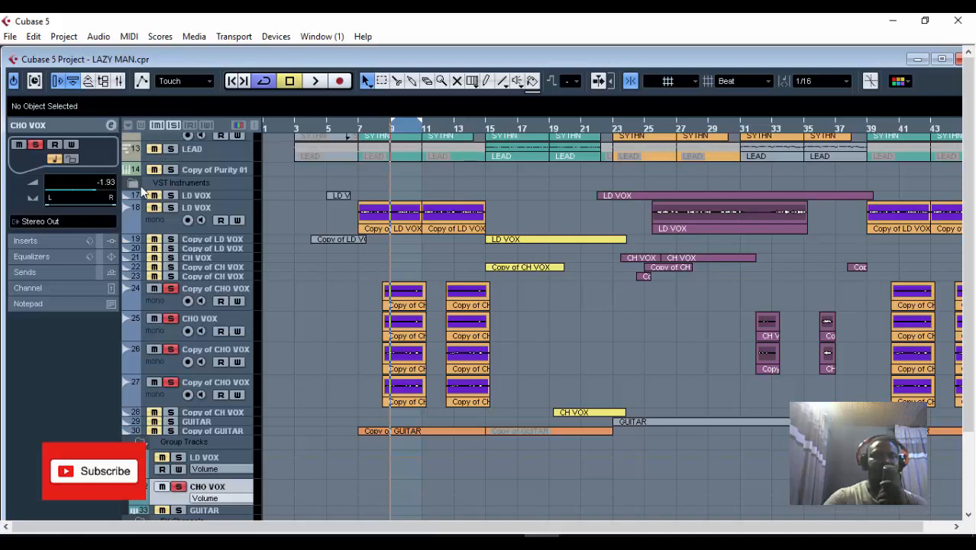
Insert the Chorus modulation effect in the first insert slot of the CHO VOX group channel.
click(111, 130)
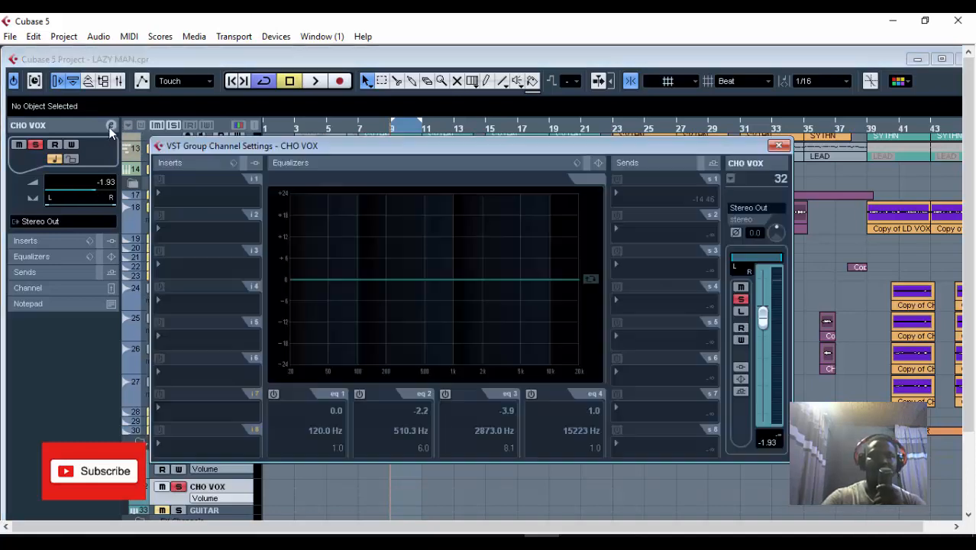
click(190, 191)
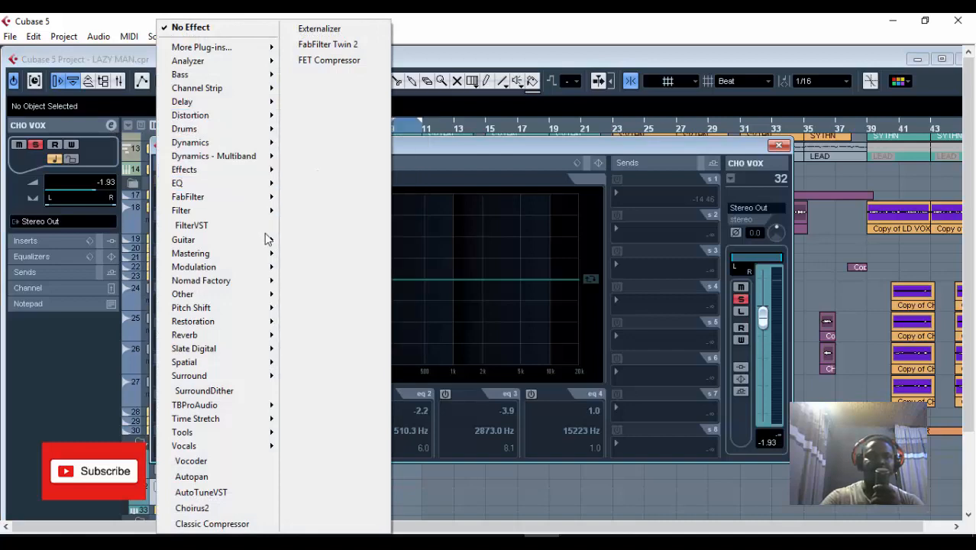
mouse_move(269, 268)
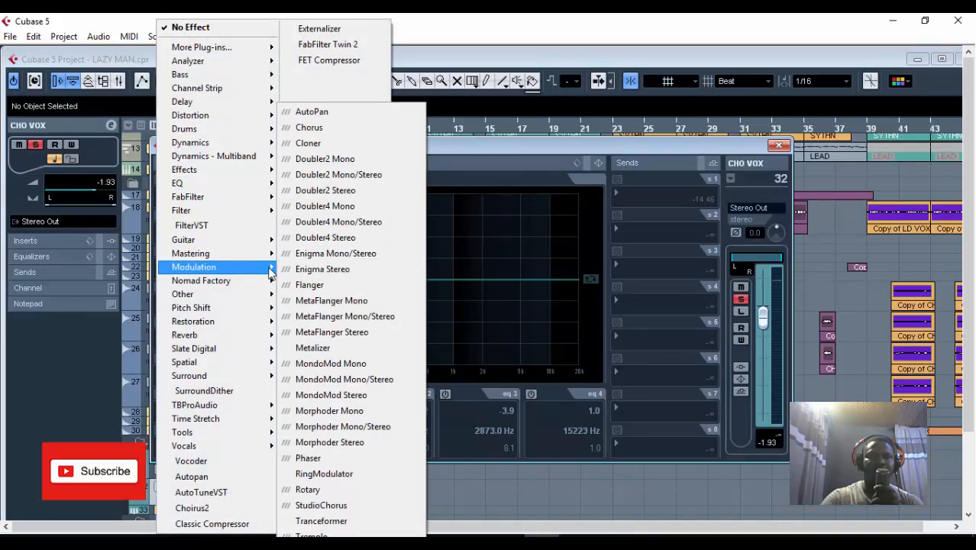
click(299, 129)
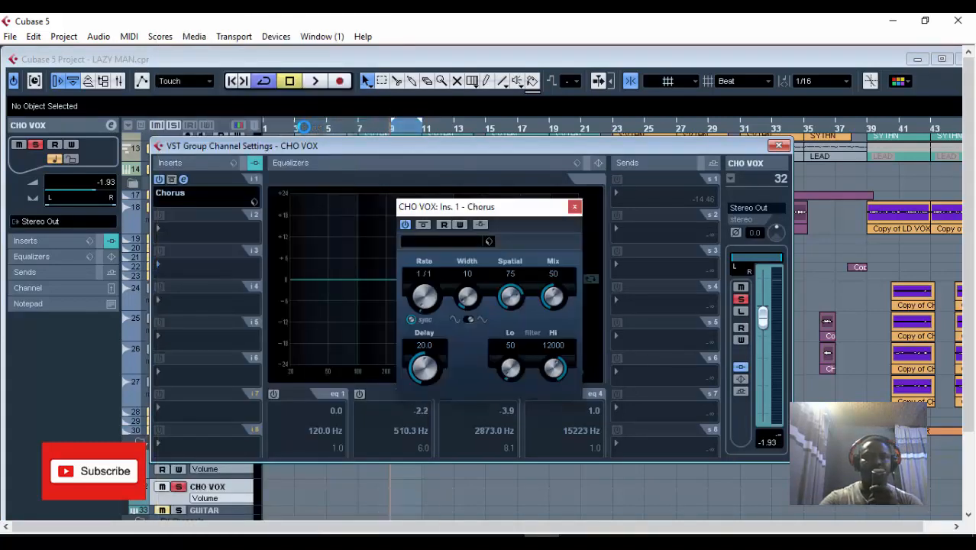
drag(438, 213, 348, 139)
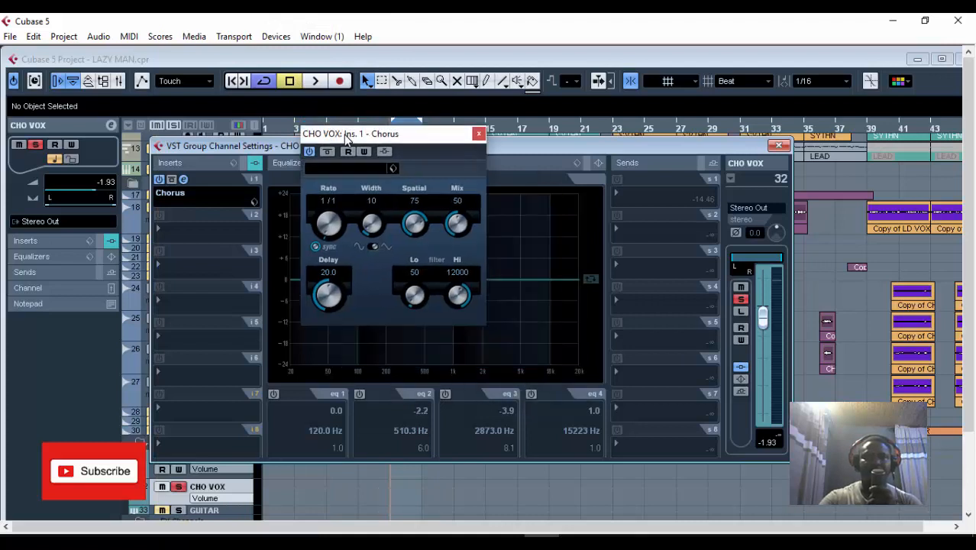
Load the Wide Backing Vcals preset in the CHO VOX group's Chorus effect and close the effect's window.
click(335, 176)
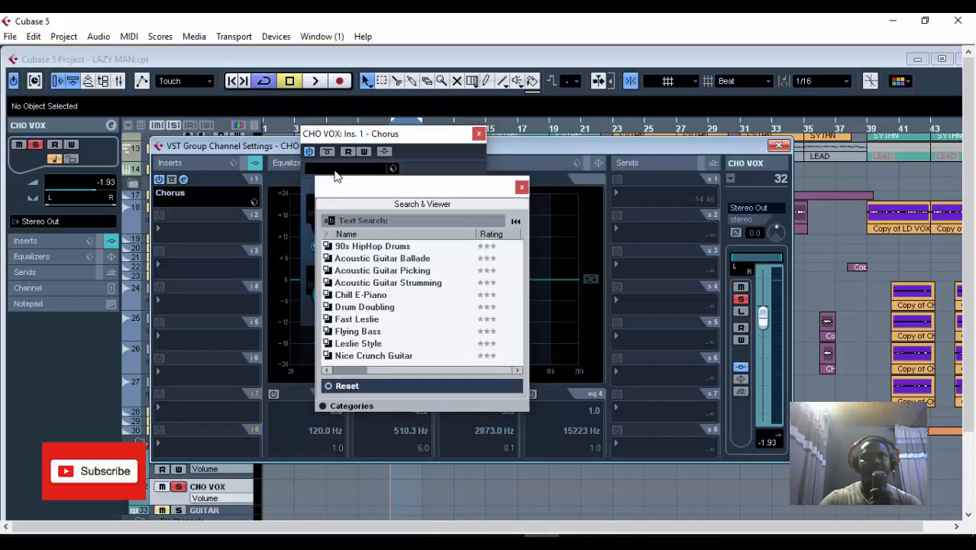
scroll(349, 316, down, 2)
click(365, 347)
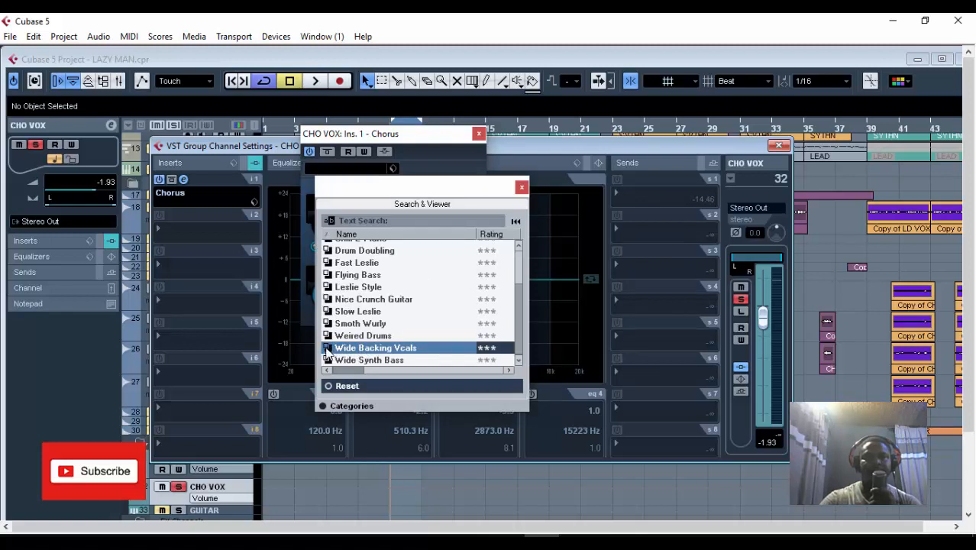
click(521, 186)
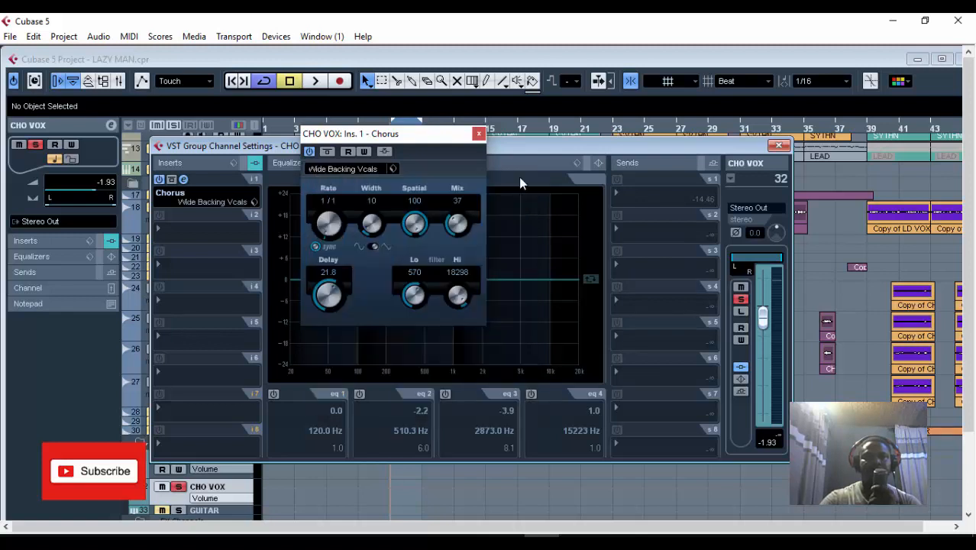
click(479, 134)
Play the loop to audition the CHO VOX group with Chorus, ending with playback stopped and its channel settings in view.
drag(400, 145, 710, 198)
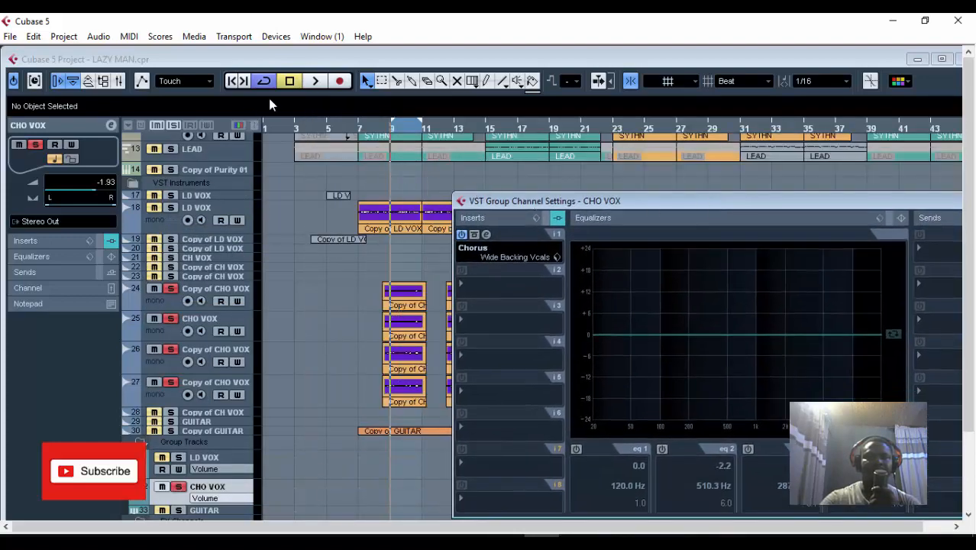
click(314, 83)
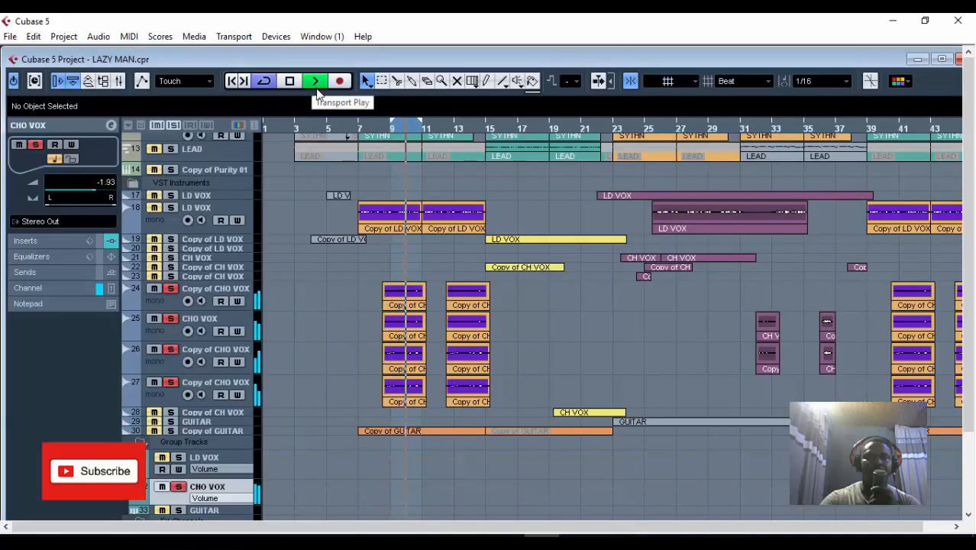
click(111, 125)
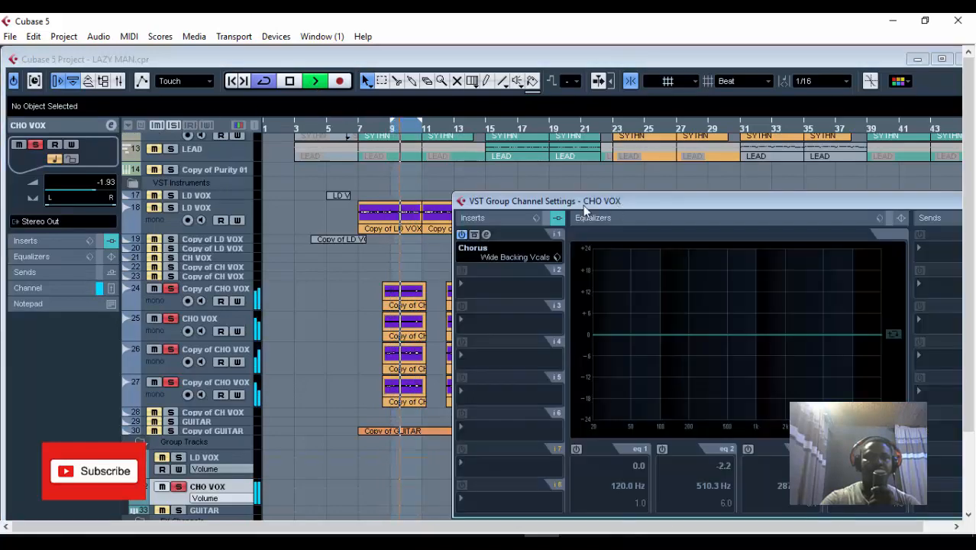
drag(620, 203, 370, 152)
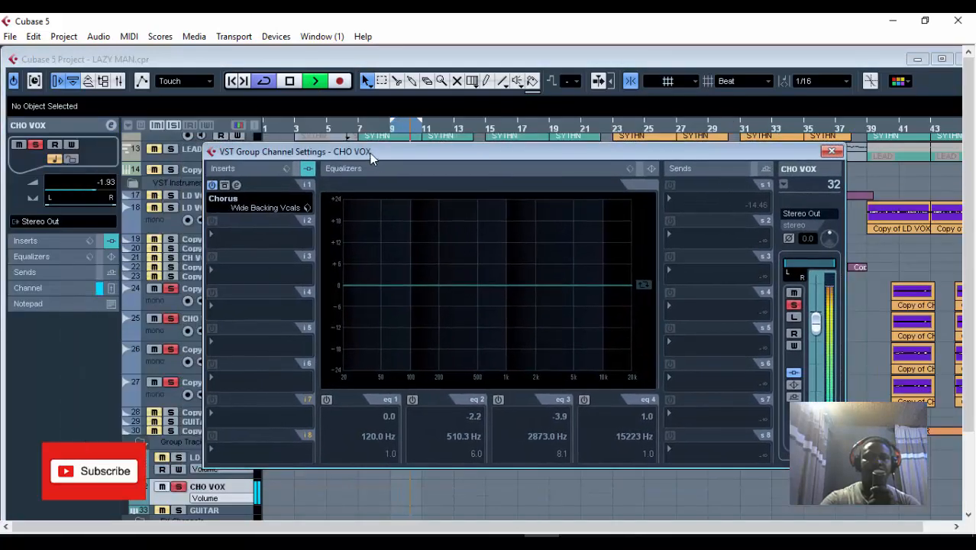
click(290, 82)
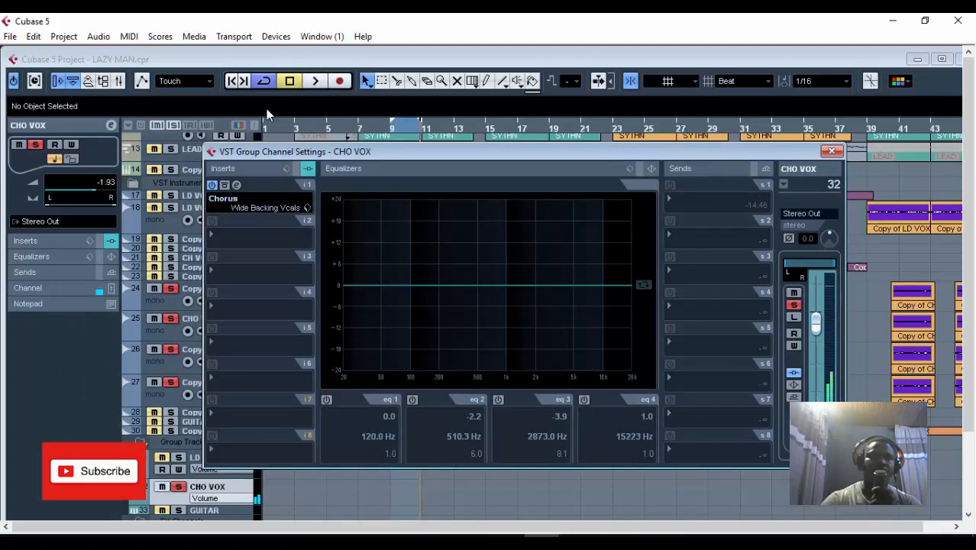
Audition the loop with the CHO VOX group's Chorus insert switched off, ending with playback stopped and the insert switched on.
click(213, 186)
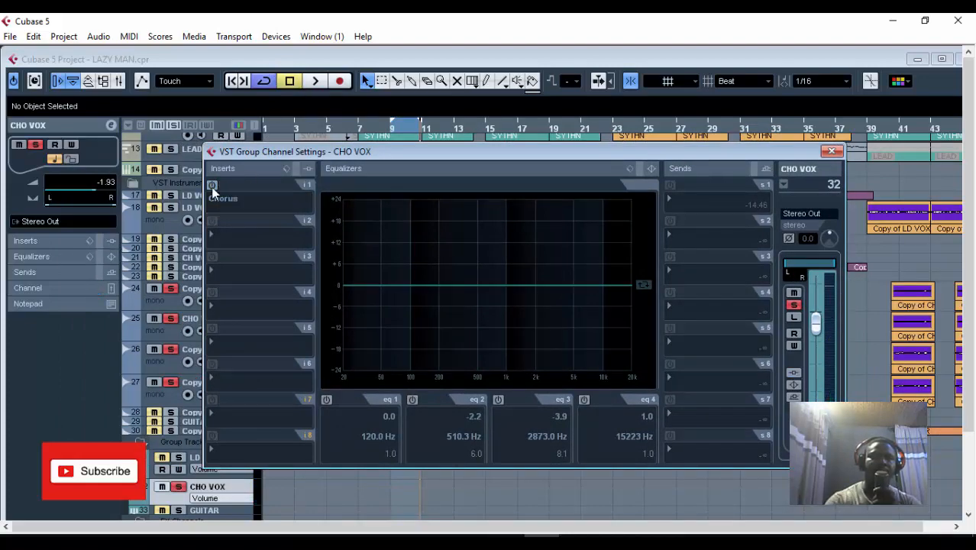
key(space)
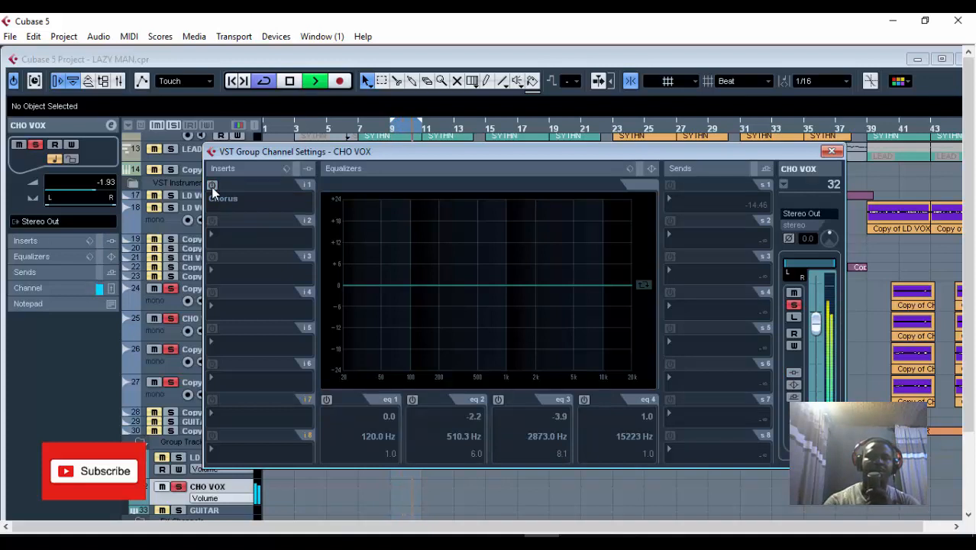
key(space)
click(213, 187)
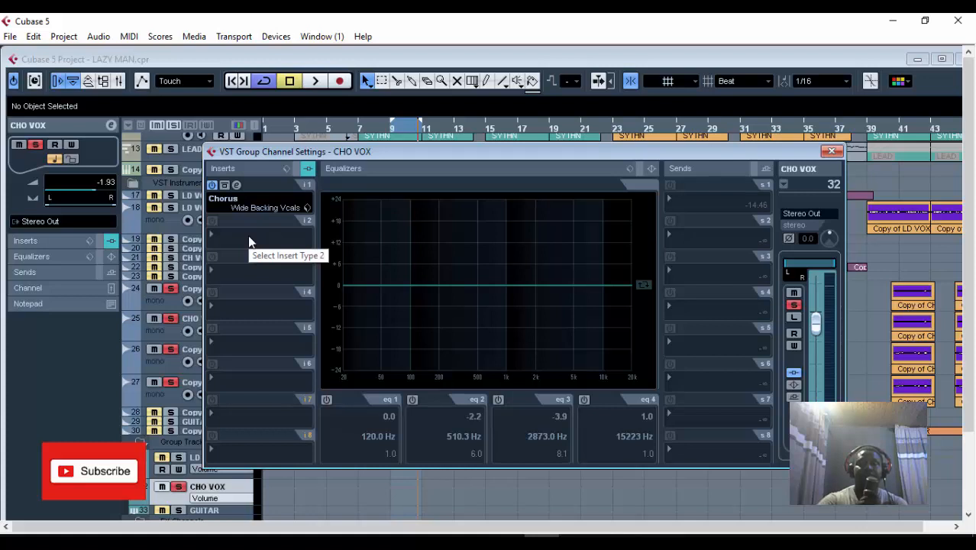
On the CHO VOX group's equalizer, enable band 1's high pass at 235.8 Hz and band 2 with gain -3.3 and Q 1.4 during playback.
click(327, 401)
scroll(371, 440, up, 10)
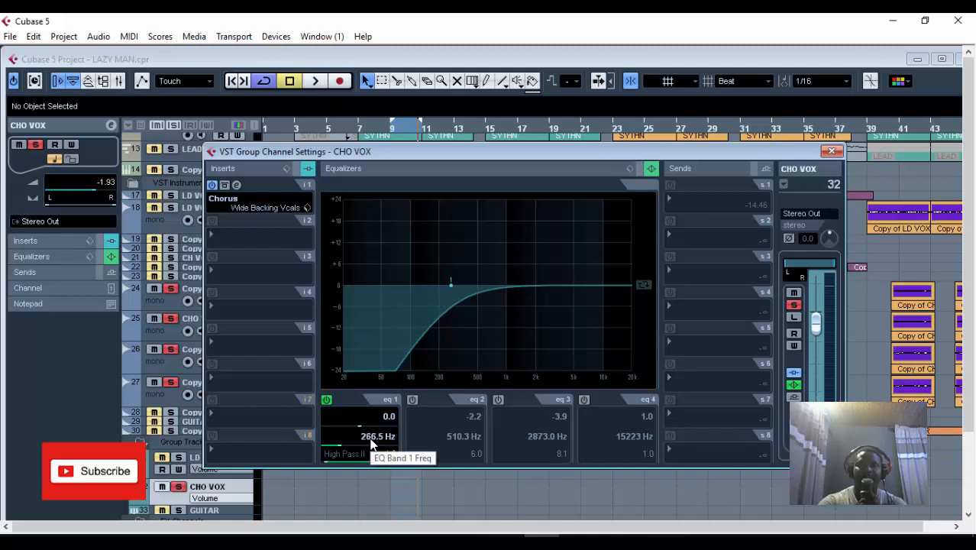
click(412, 400)
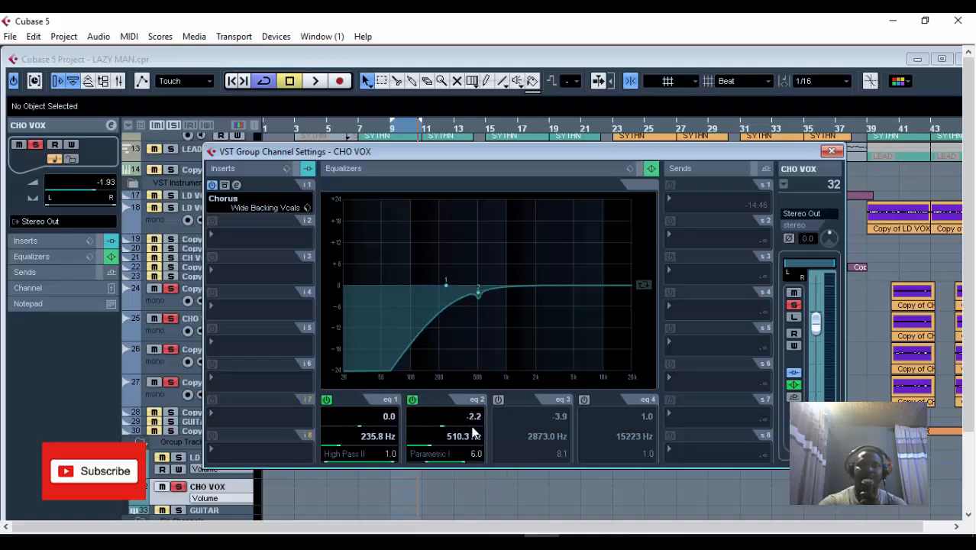
drag(468, 426, 479, 427)
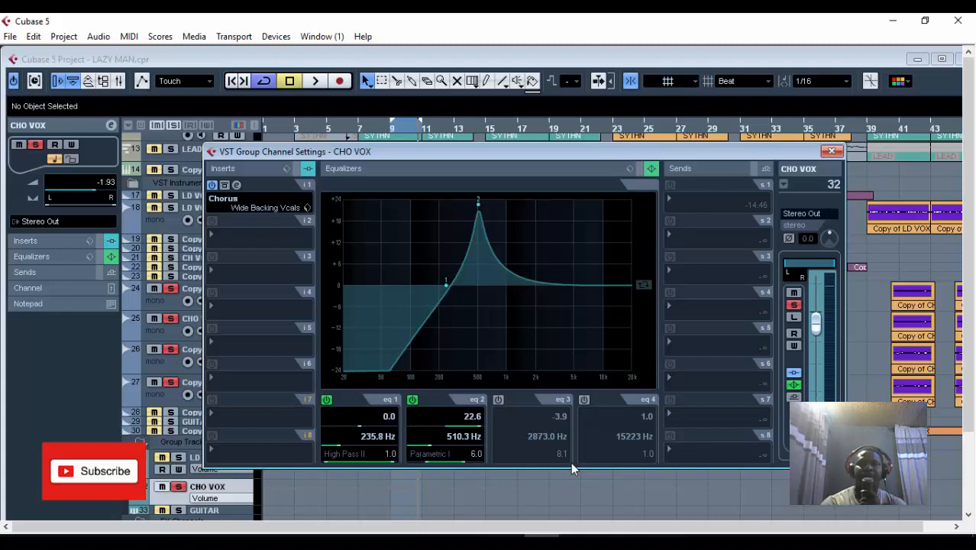
key(space)
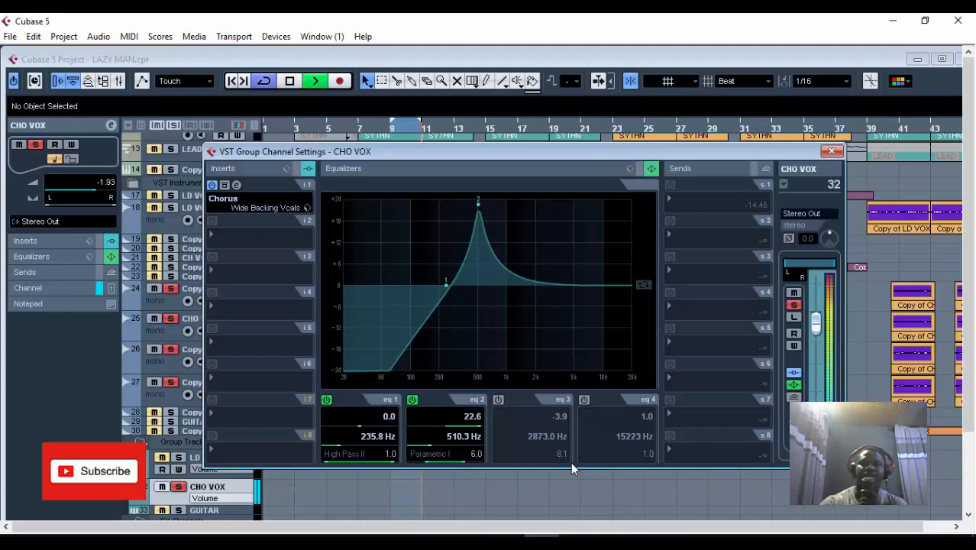
click(439, 426)
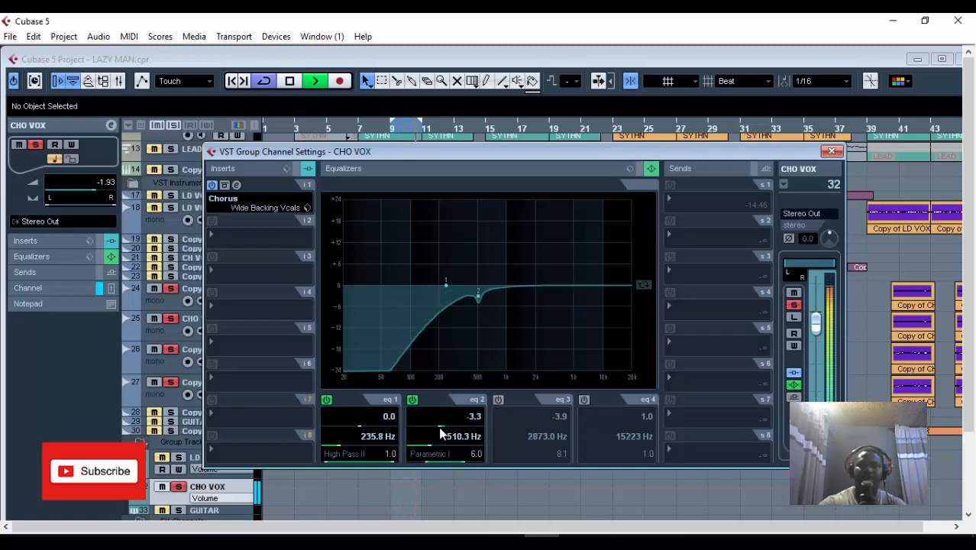
drag(471, 463, 475, 463)
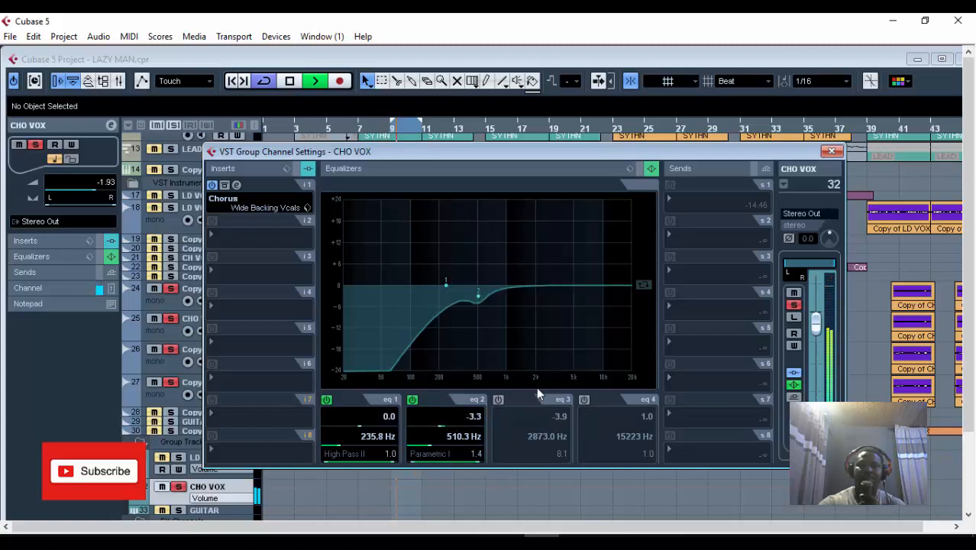
Enable EQ band 3 on the CHO VOX group as Parametric II at 1638.4 Hz with gain -5.6 and Q 1.7.
click(499, 400)
click(539, 457)
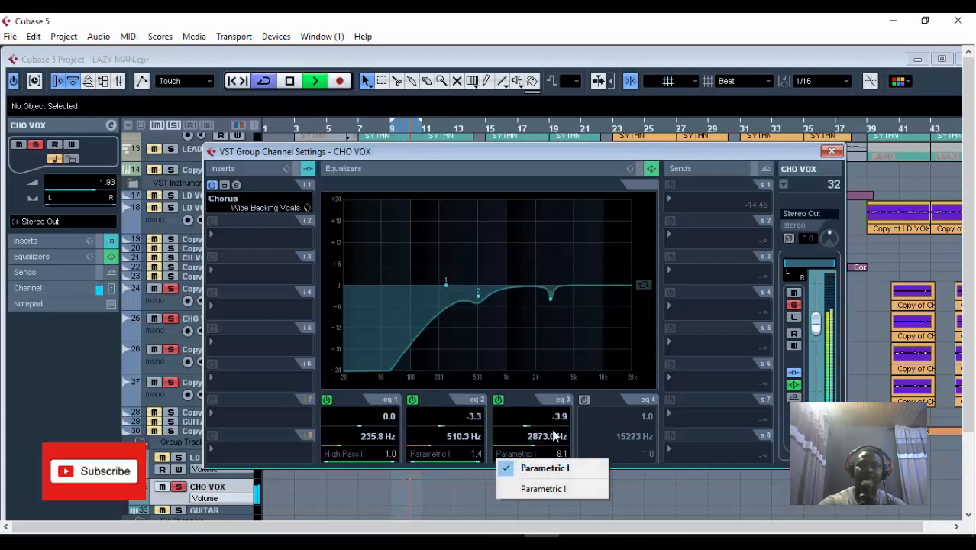
click(544, 488)
click(563, 428)
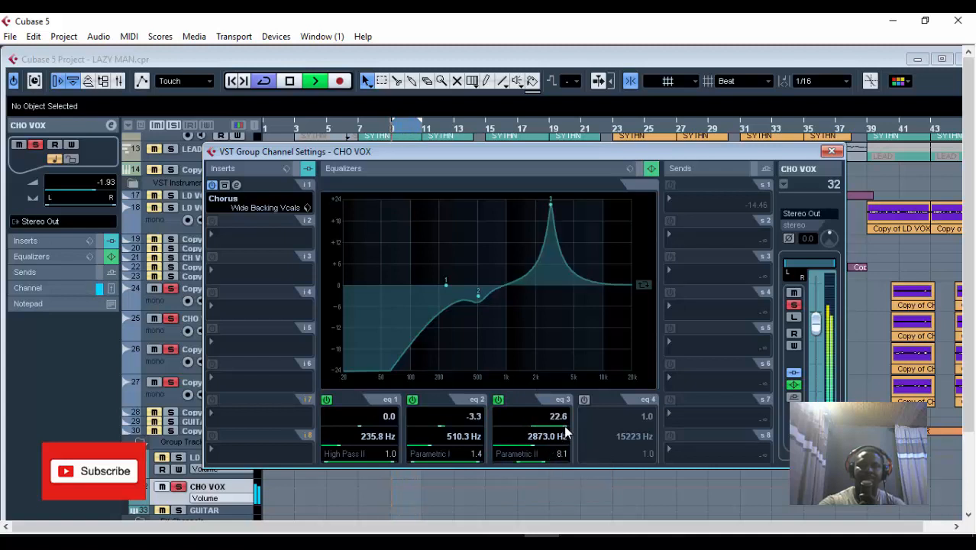
scroll(539, 439, down, 8)
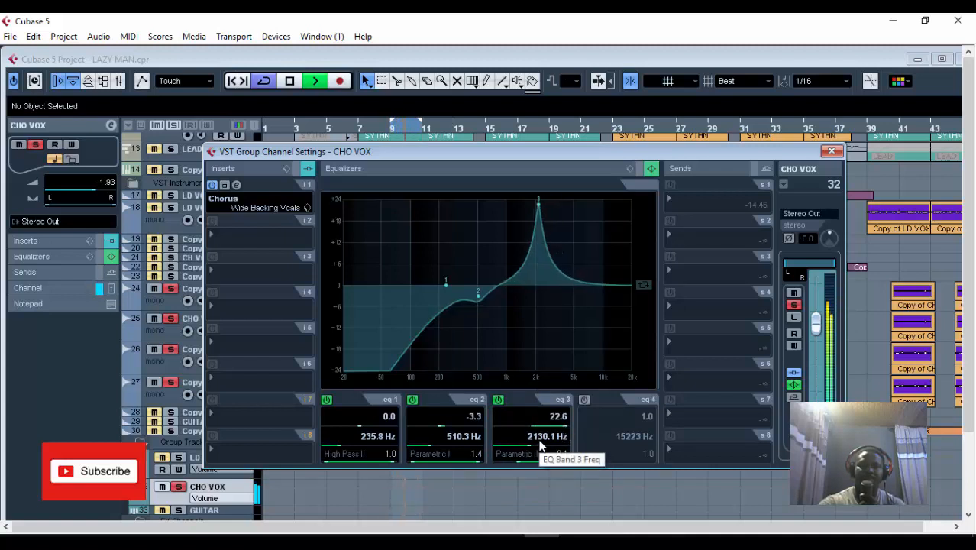
scroll(539, 439, down, 6)
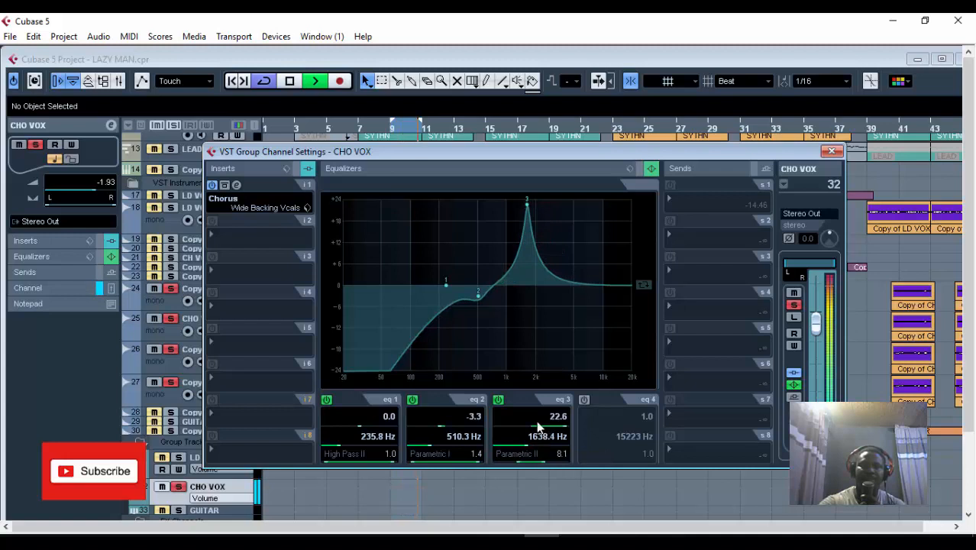
click(522, 427)
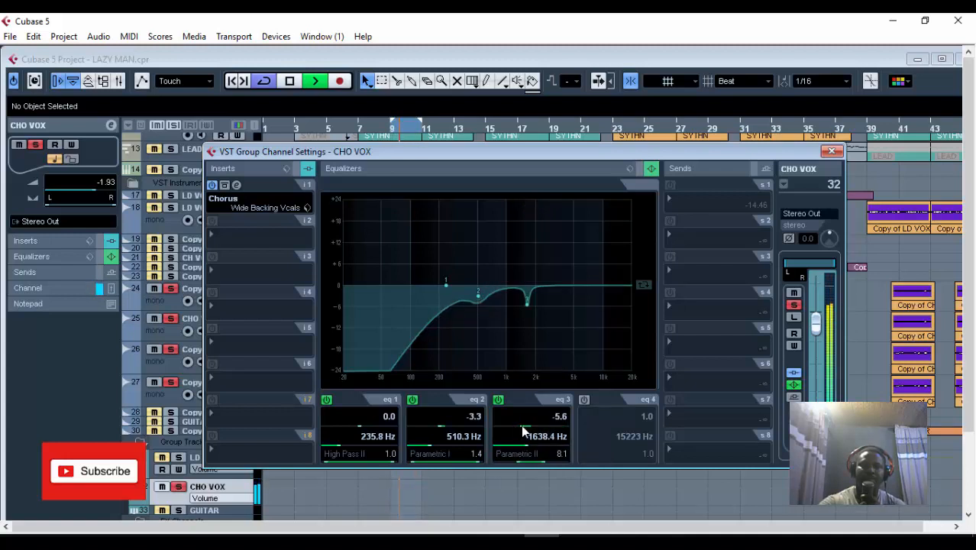
scroll(561, 462, down, 5)
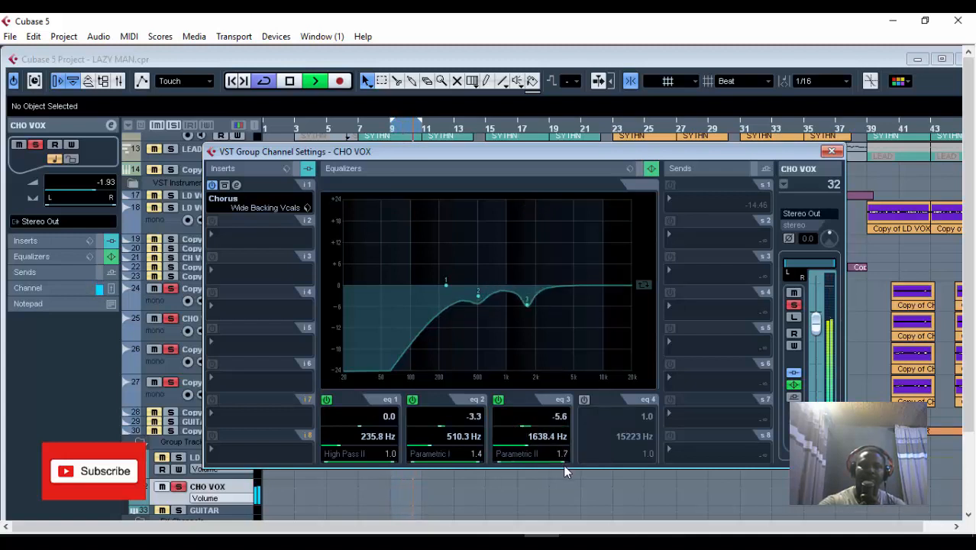
Enable EQ band 4 on the CHO VOX group as Parametric II at 3777.8 Hz with gain -3.8 and Q 2.4.
click(585, 399)
click(626, 456)
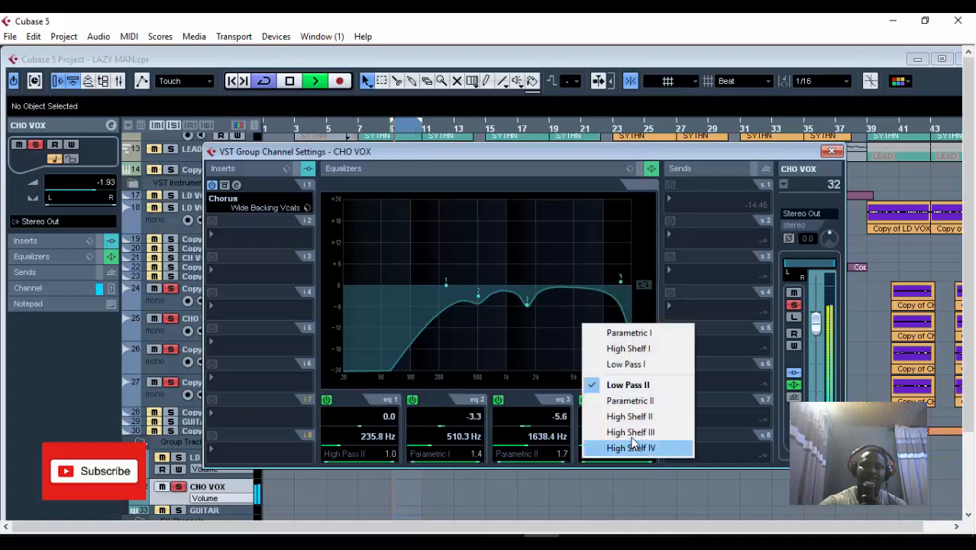
click(630, 400)
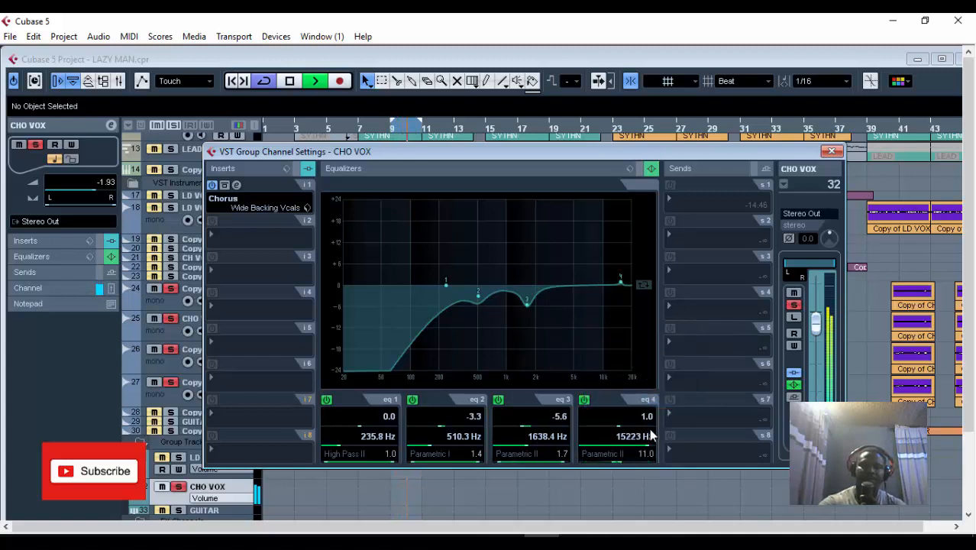
scroll(652, 433, up, 10)
scroll(635, 443, down, 6)
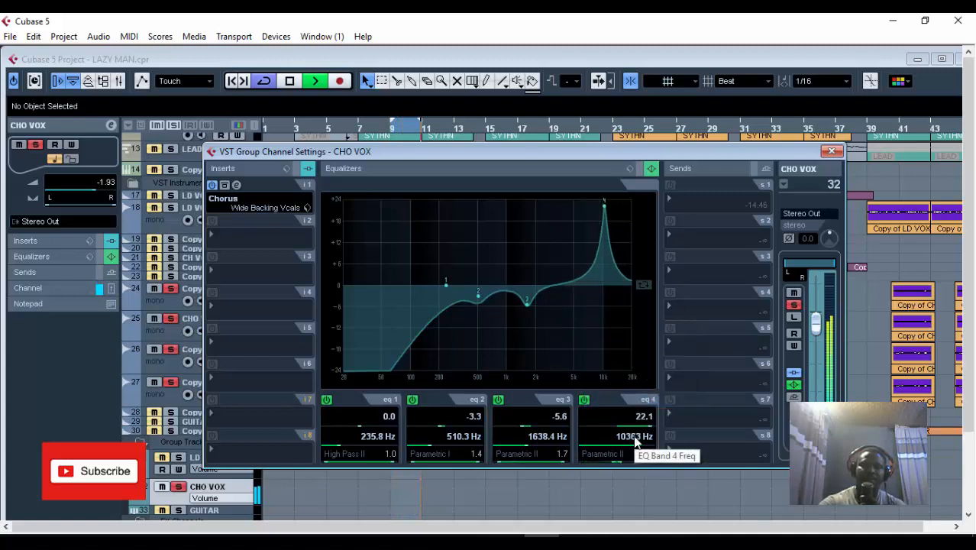
scroll(635, 443, down, 6)
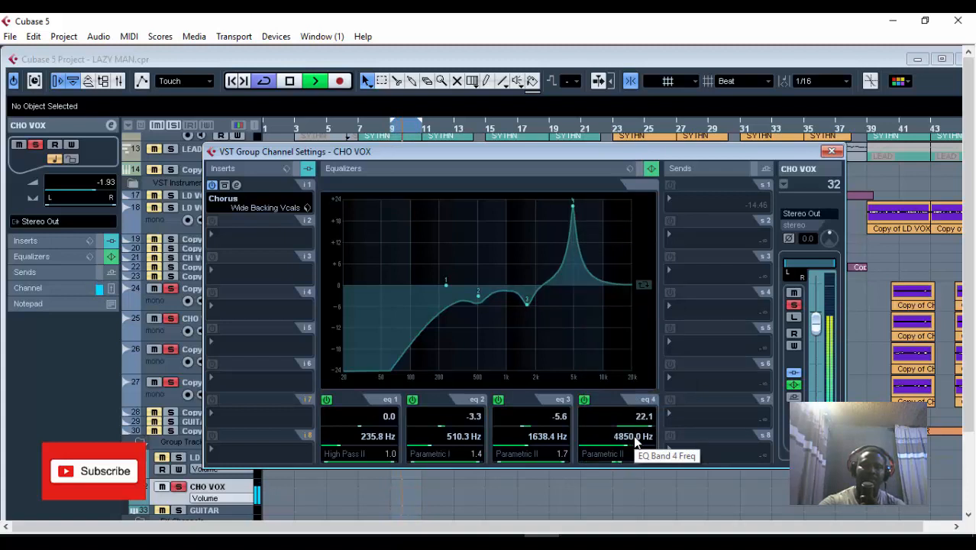
scroll(627, 439, down, 2)
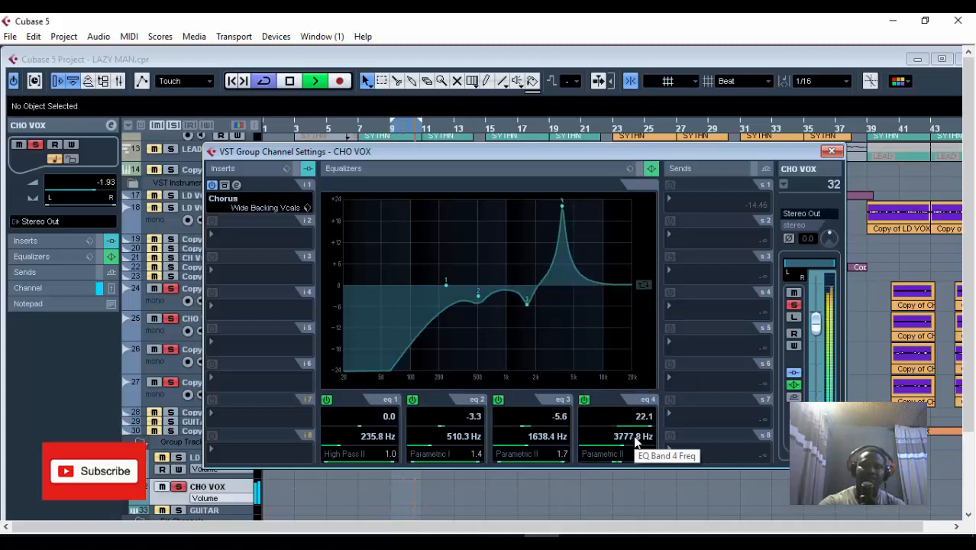
click(612, 426)
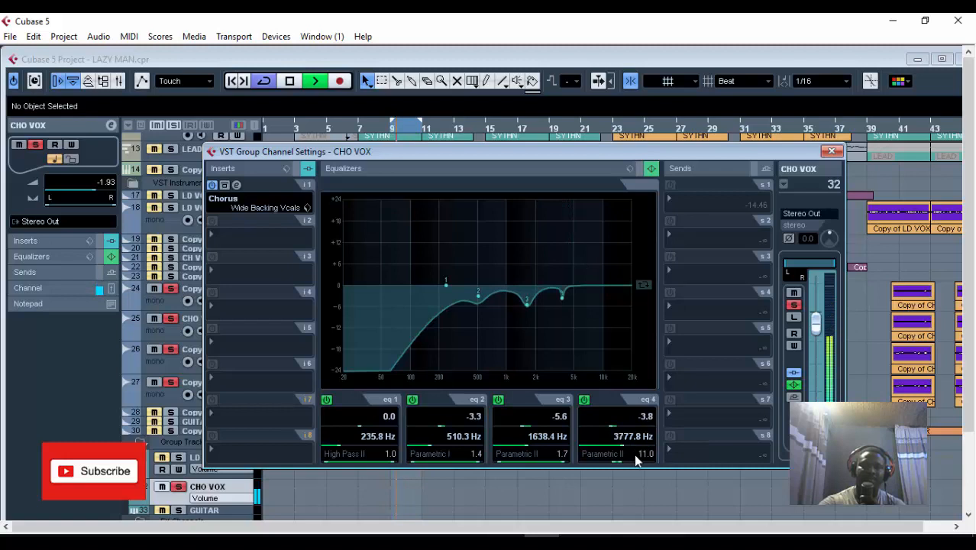
click(645, 461)
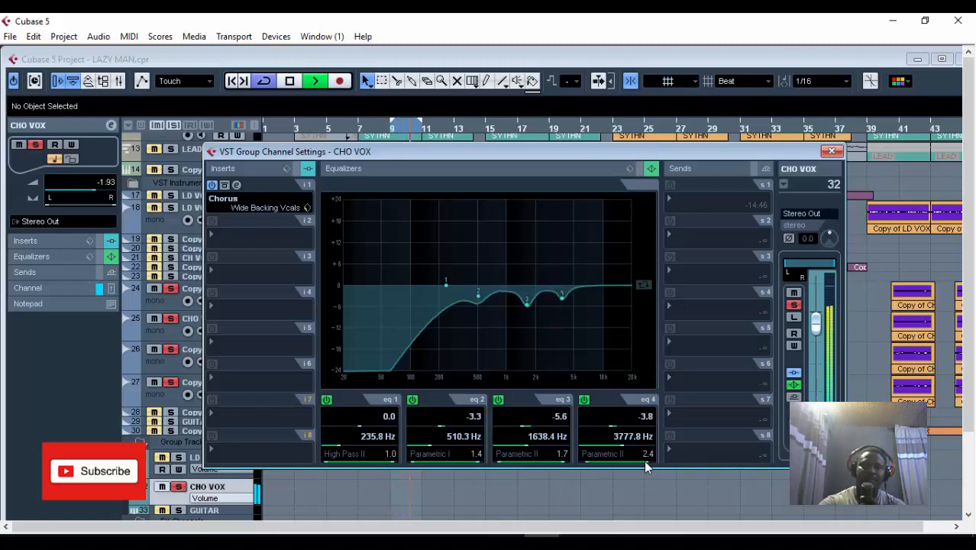
Stop playback and load the Nomad Factory BT Stereo Imager into the CHO VOX group's second insert with the Nice Stereo 2 preset.
key(space)
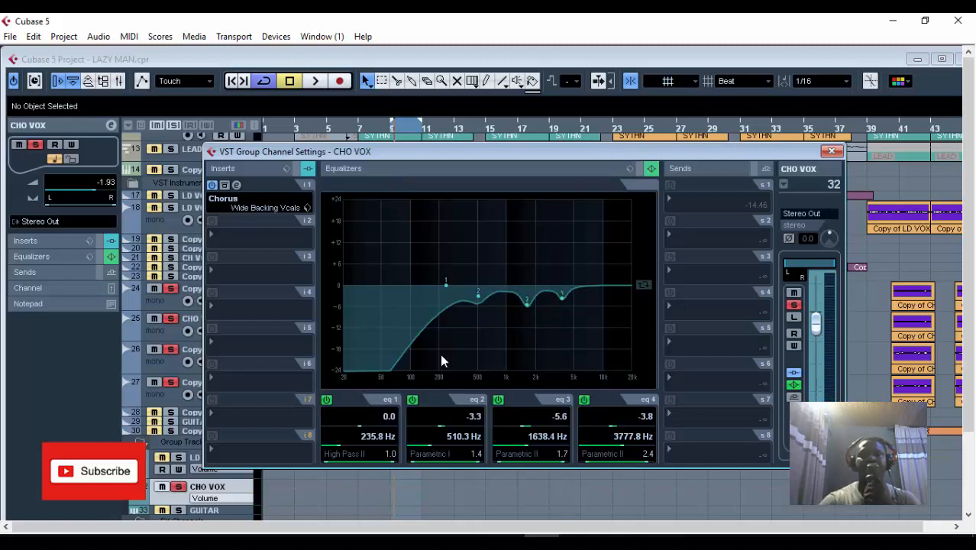
click(258, 244)
mouse_move(256, 241)
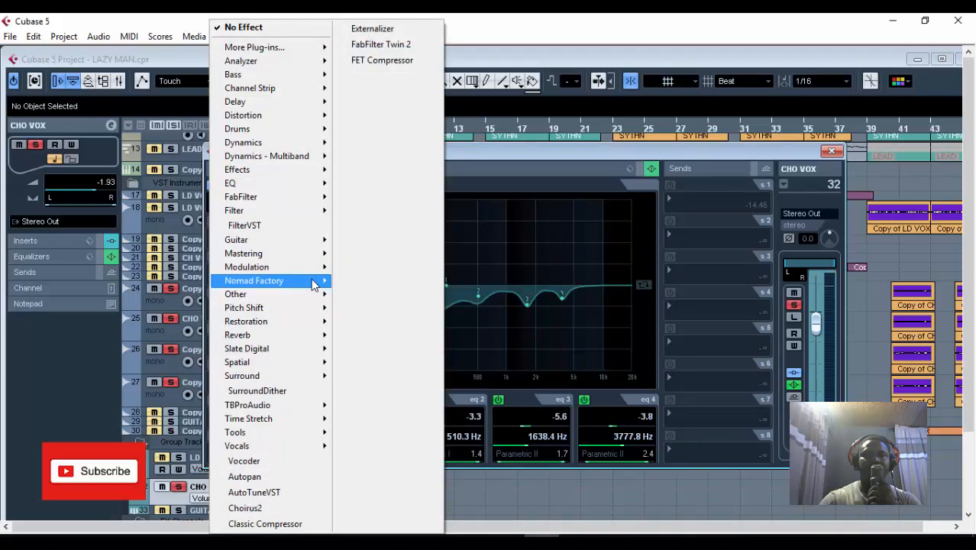
mouse_move(313, 282)
mouse_move(407, 281)
click(563, 486)
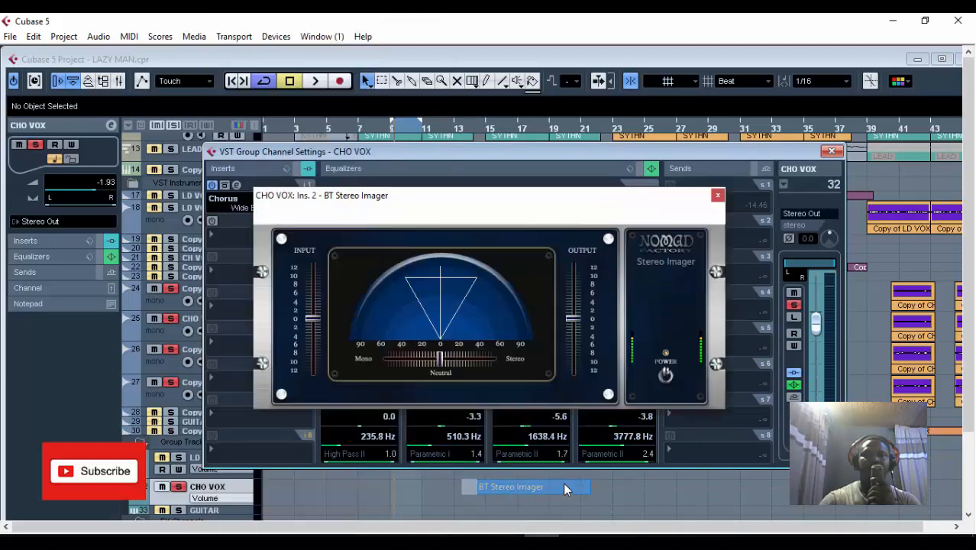
click(354, 215)
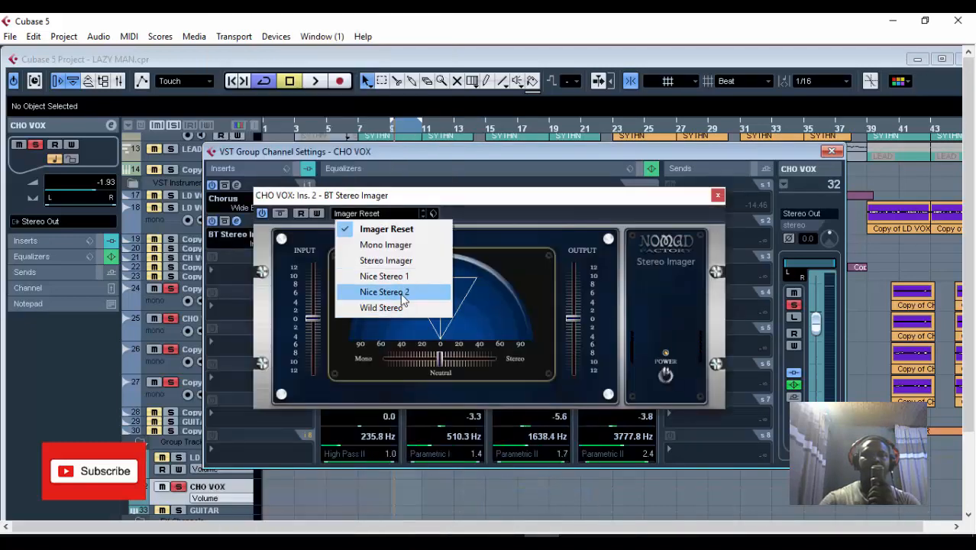
click(403, 294)
click(717, 196)
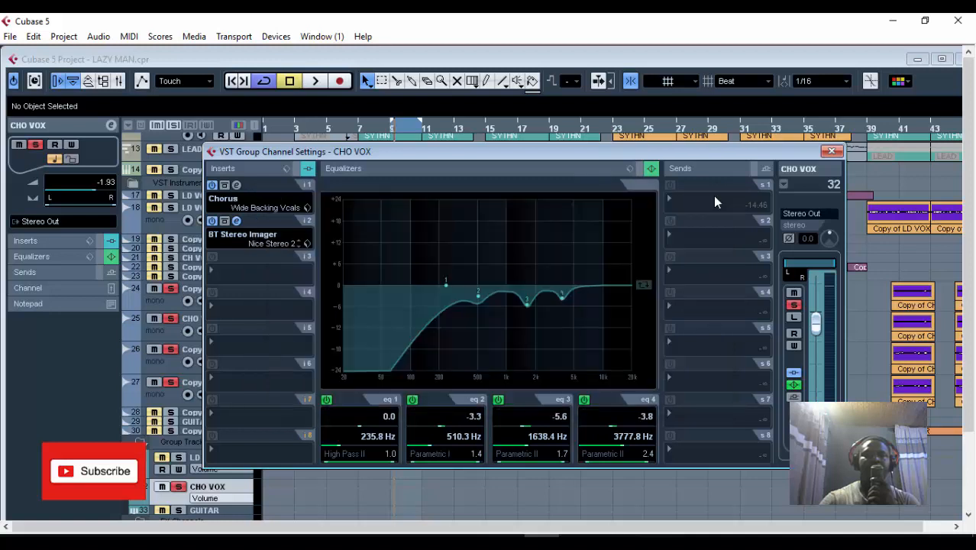
Audition the loop with the CHO VOX group's stereo imager active, closing its channel settings between the two playbacks.
key(space)
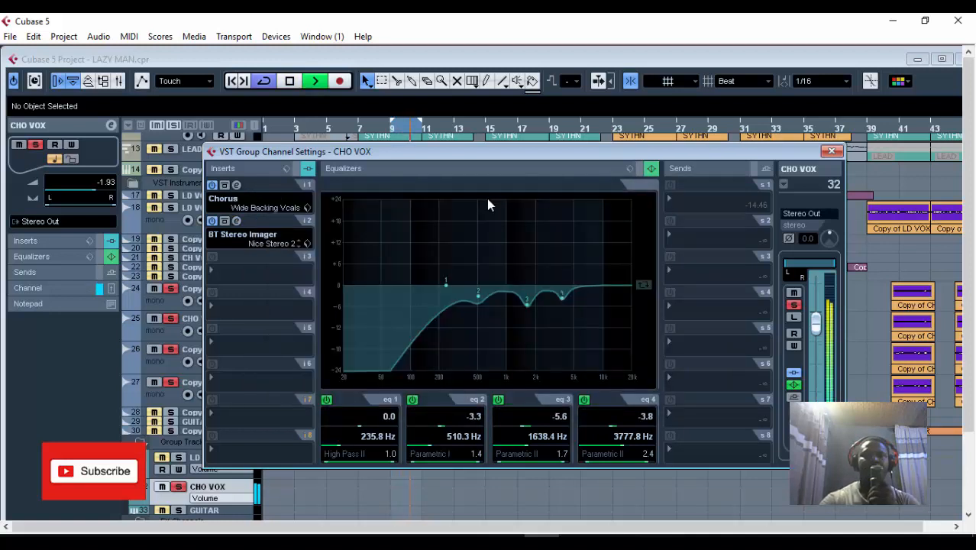
key(space)
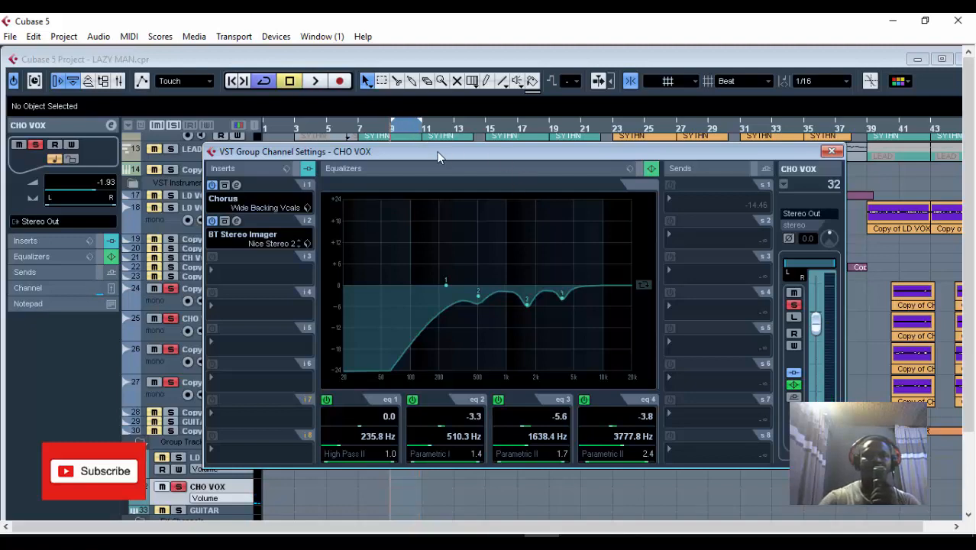
drag(437, 156, 449, 220)
drag(448, 175, 509, 175)
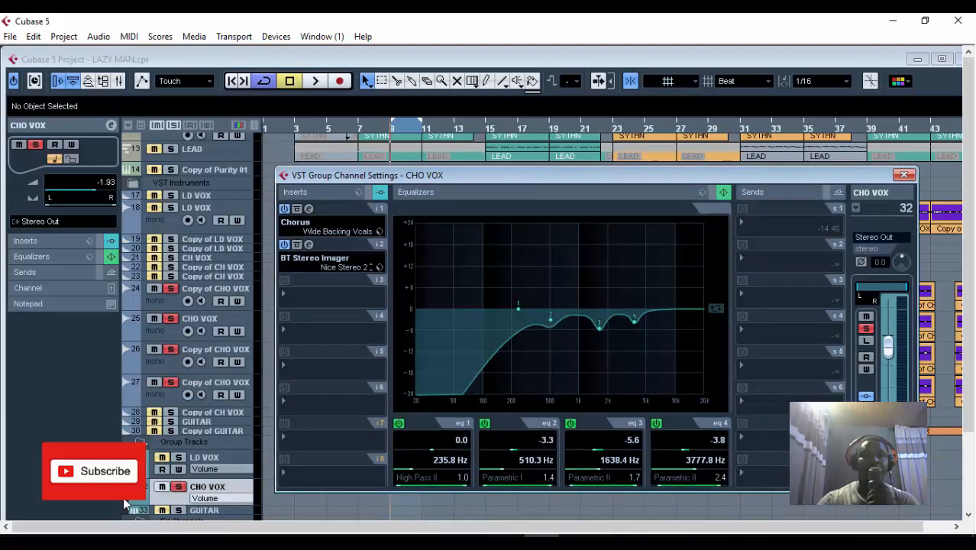
click(189, 464)
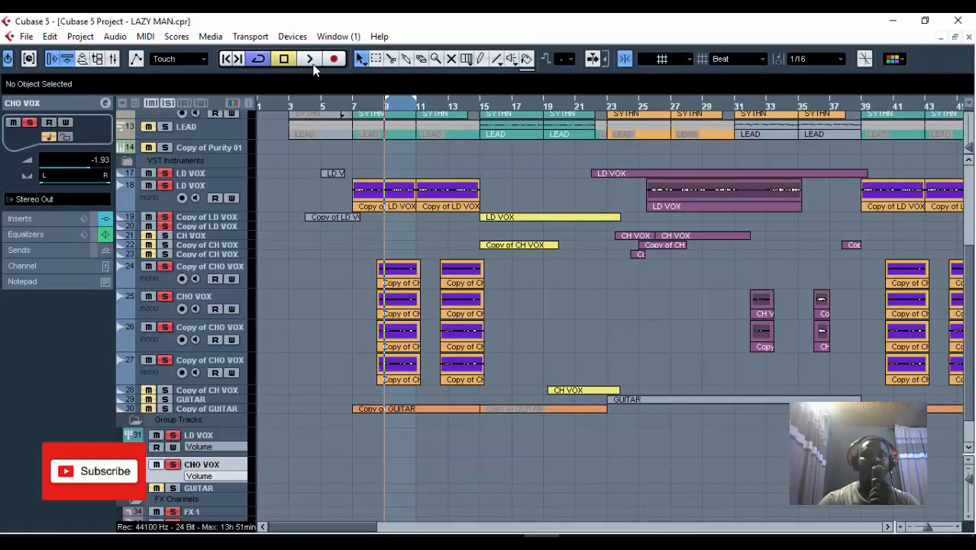
click(311, 61)
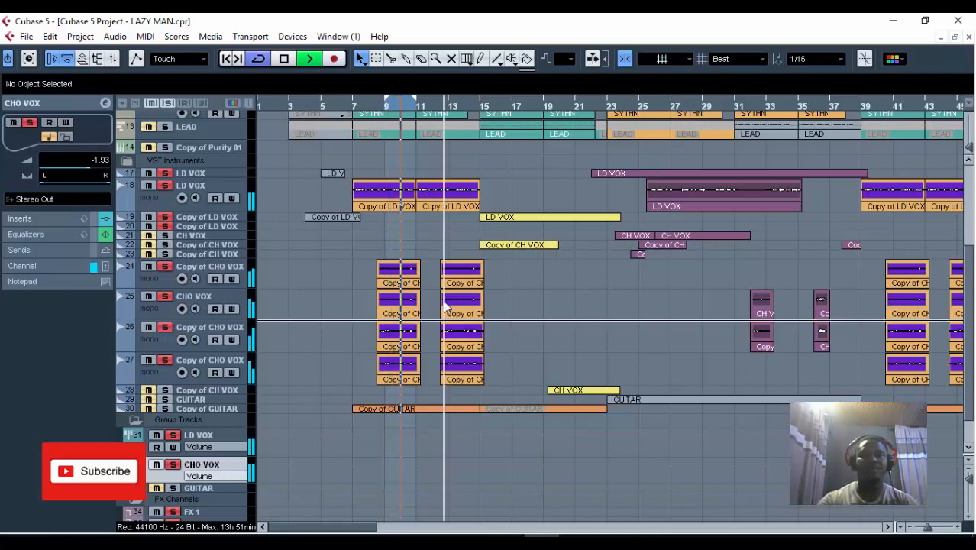
click(282, 62)
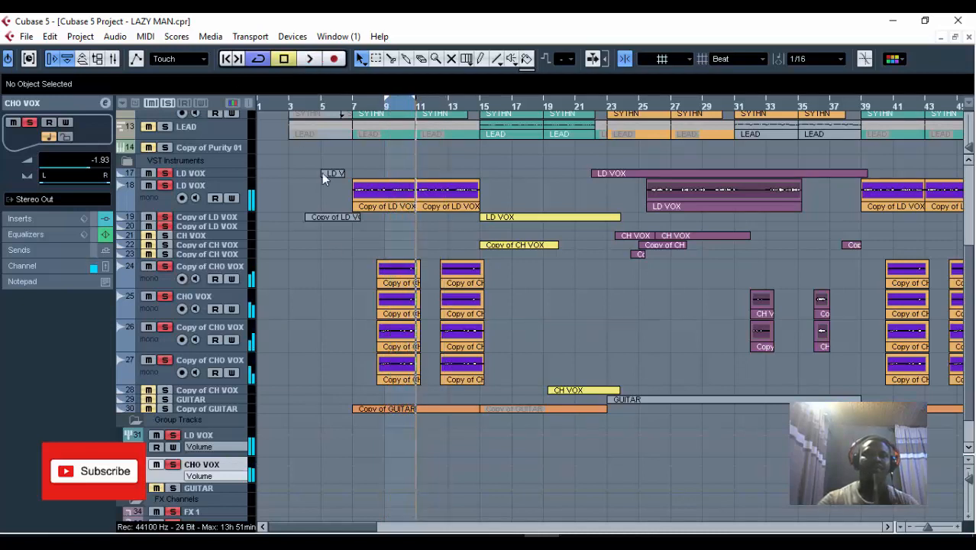
Set the loop range to the two muted LEAD parts spanning bars 7 to 15.
click(392, 135)
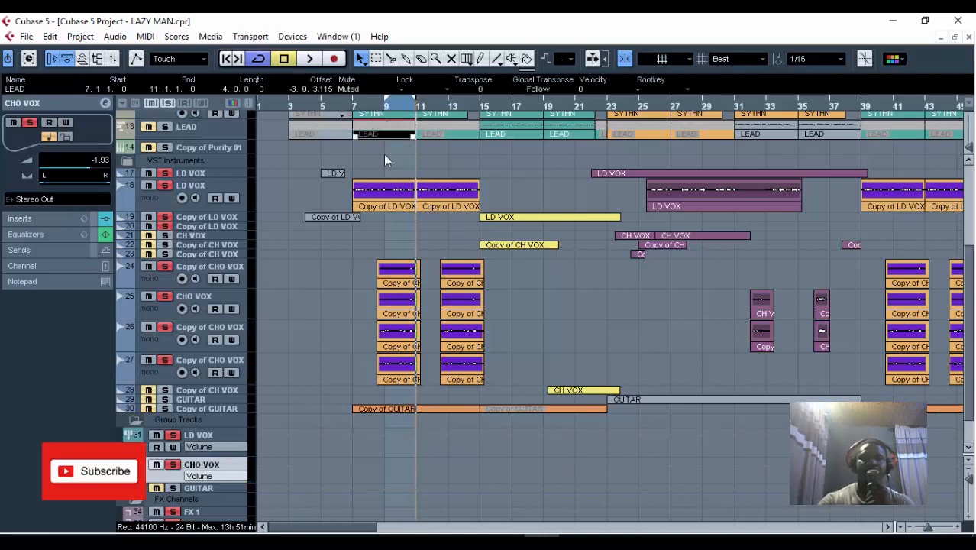
shift+click(425, 126)
key(p)
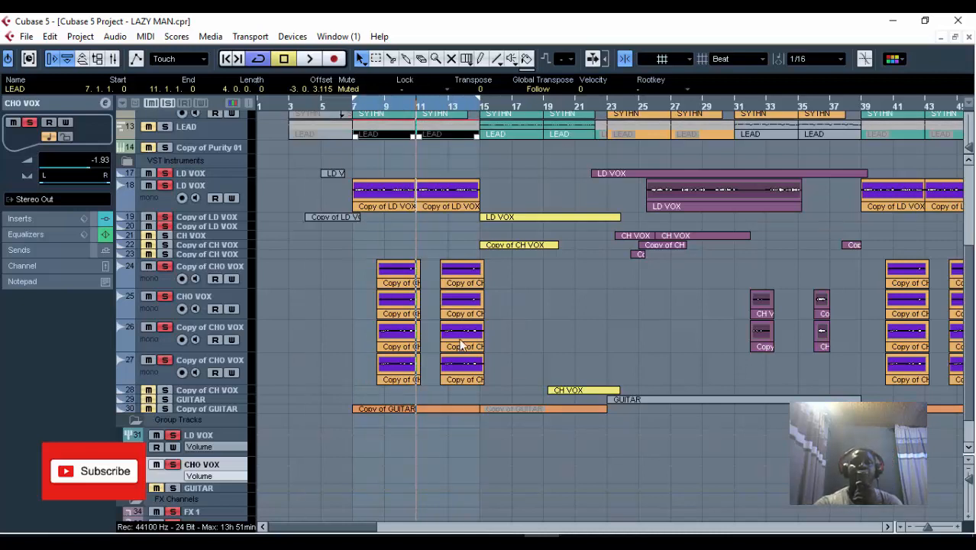
Deactivate solo on all tracks and start playing the full mix from bar 7.
click(921, 529)
scroll(369, 153, up, 5)
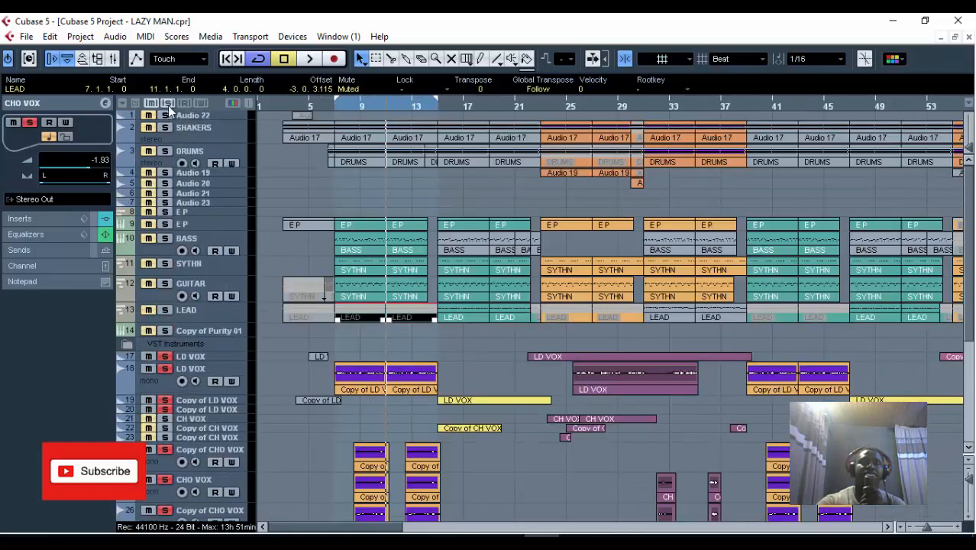
click(169, 107)
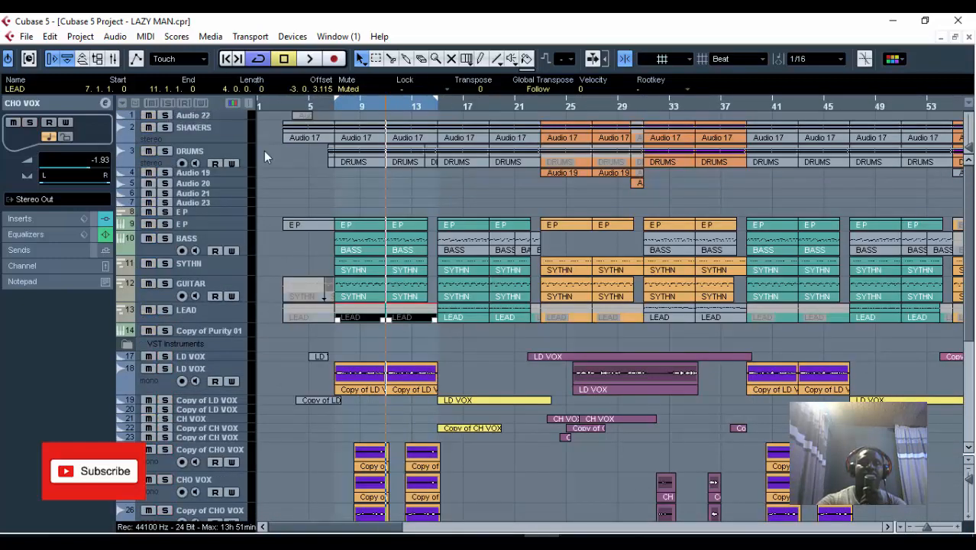
click(331, 106)
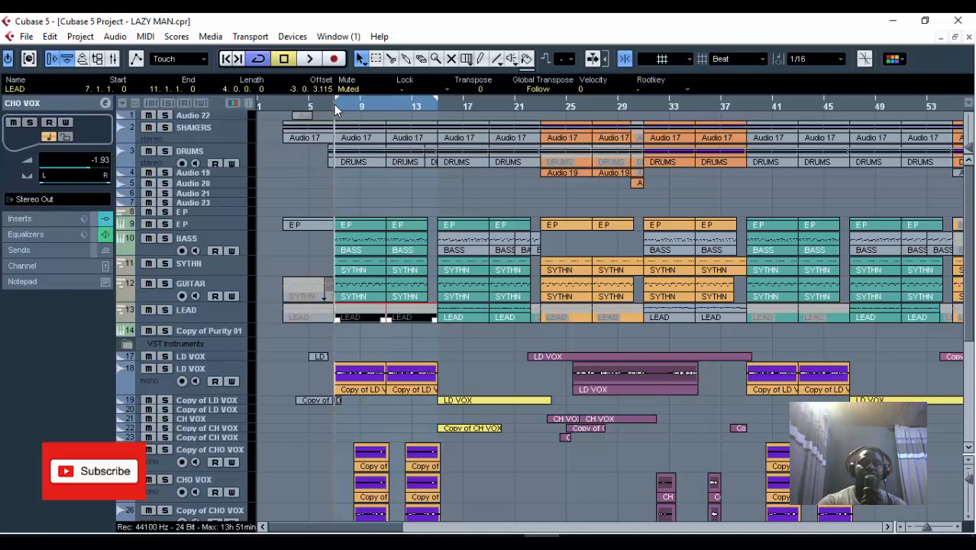
click(311, 61)
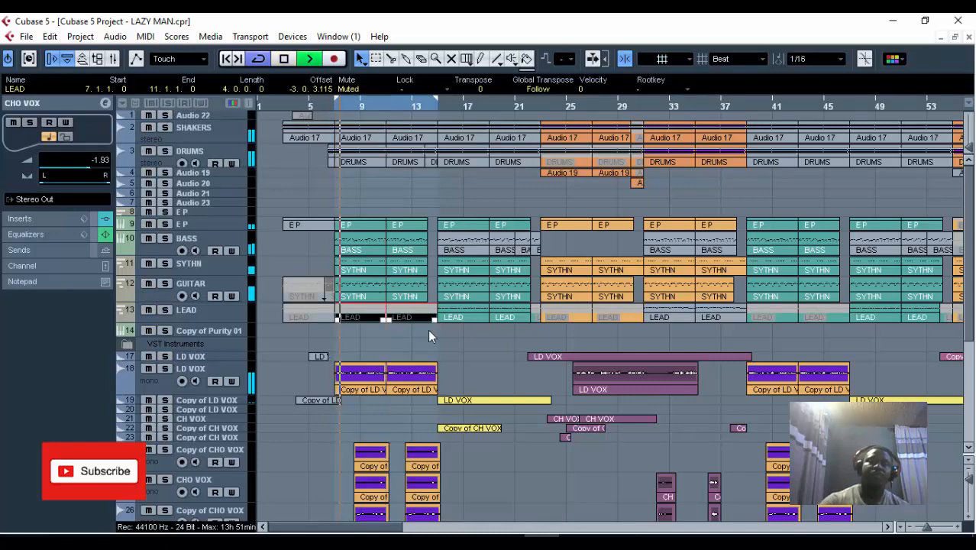
Lower the CHO VOX group's volume to -6.27 while auditioning the full-mix loop, and stop playback.
scroll(426, 340, down, 5)
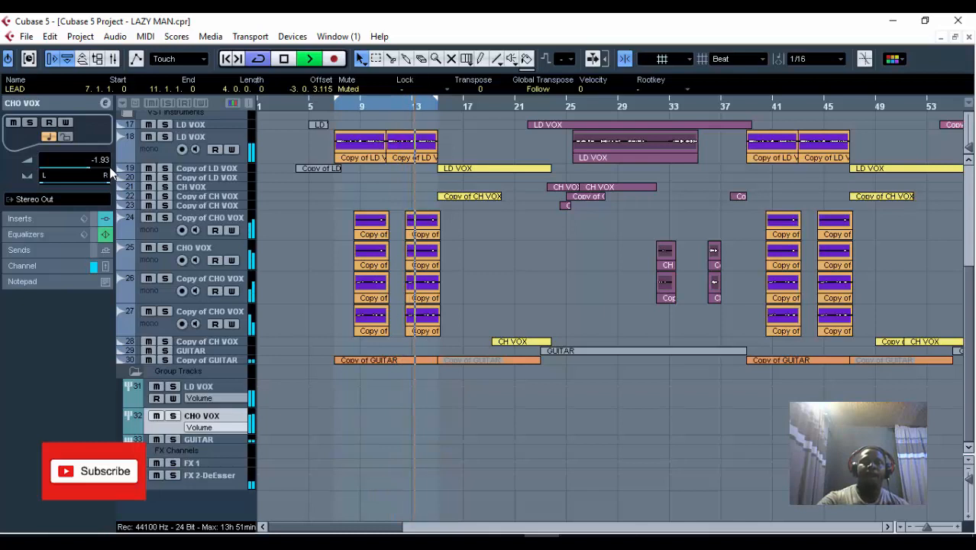
click(283, 59)
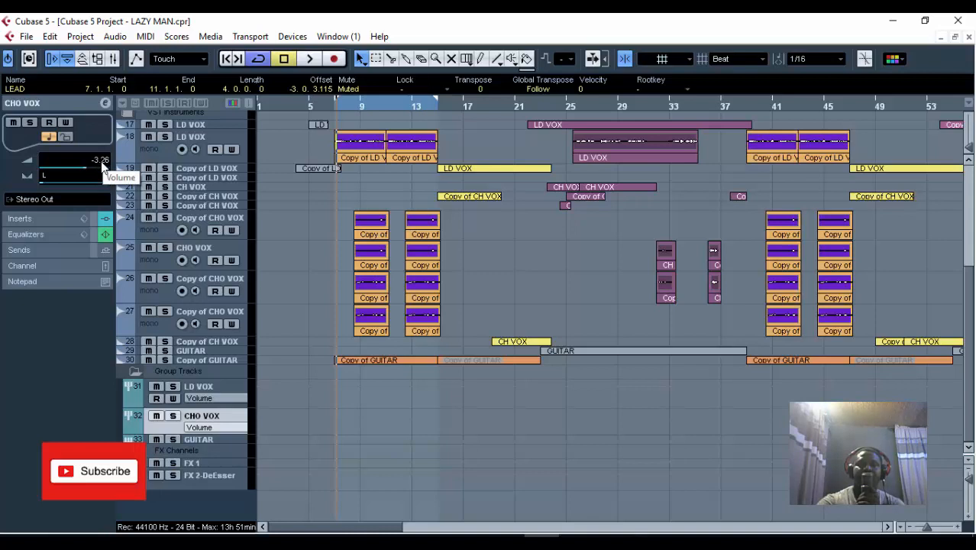
click(307, 61)
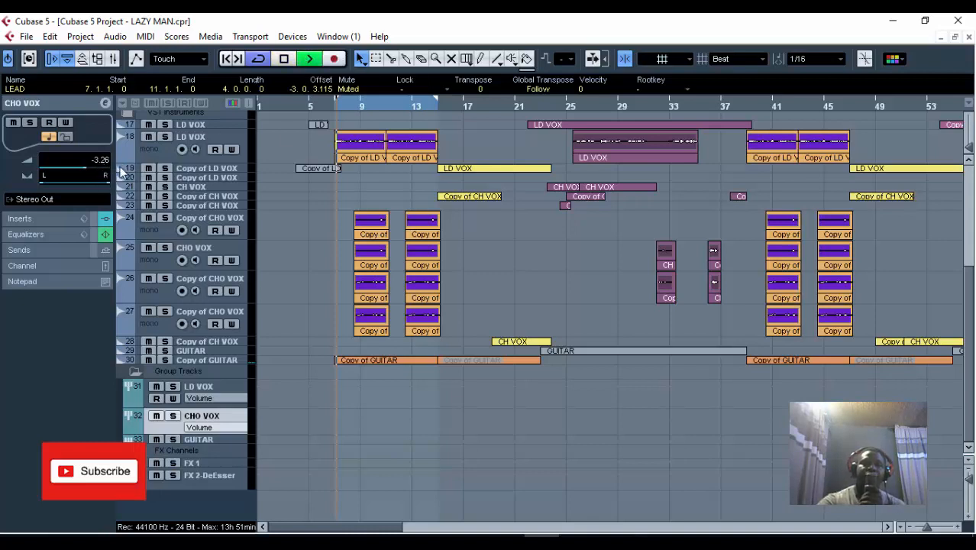
scroll(106, 162, down, 2)
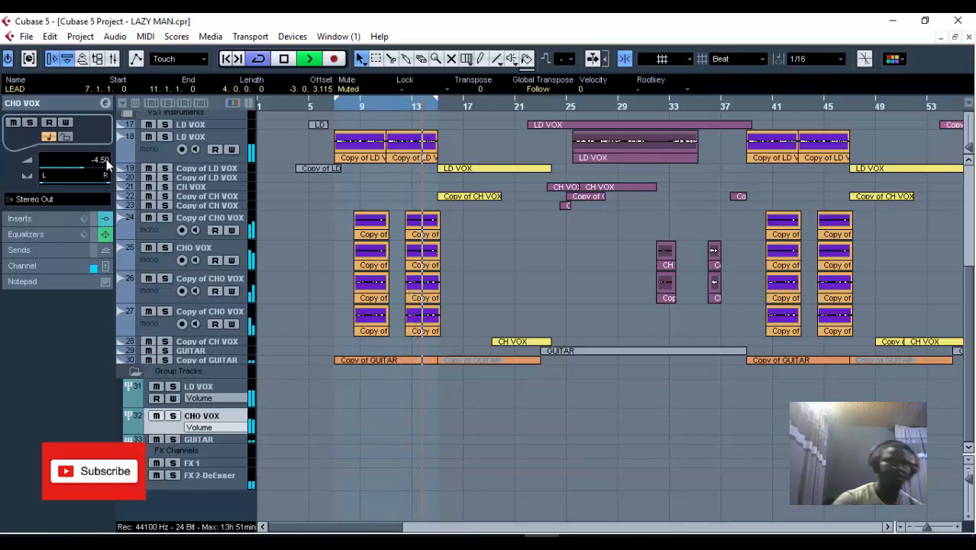
click(80, 166)
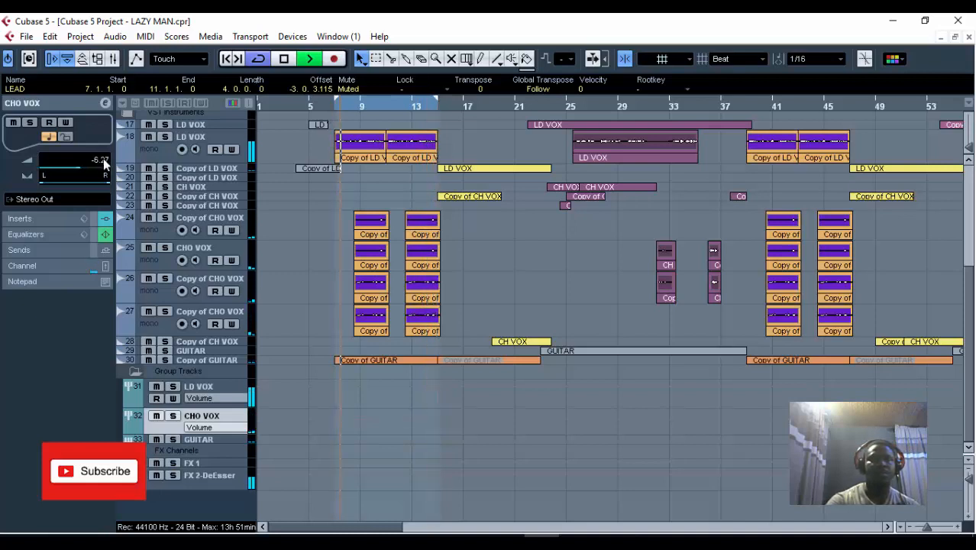
click(298, 230)
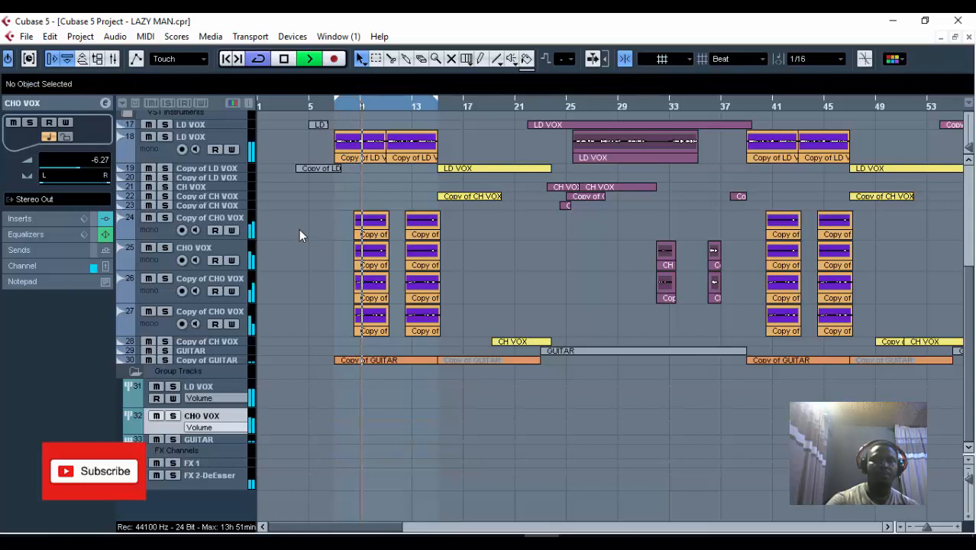
click(282, 61)
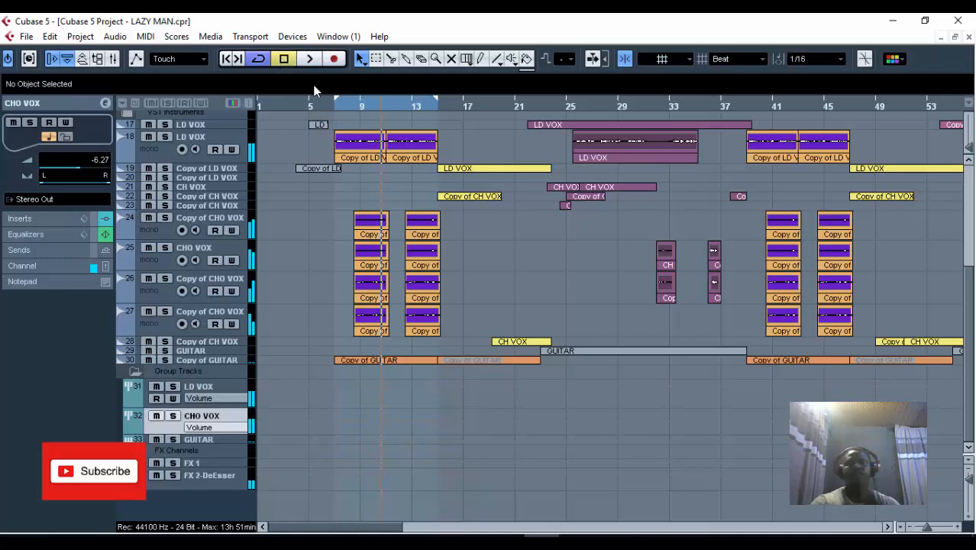
Reduce the track heights in the arrangement and place the playhead at bar 15.
scroll(404, 217, up, 4)
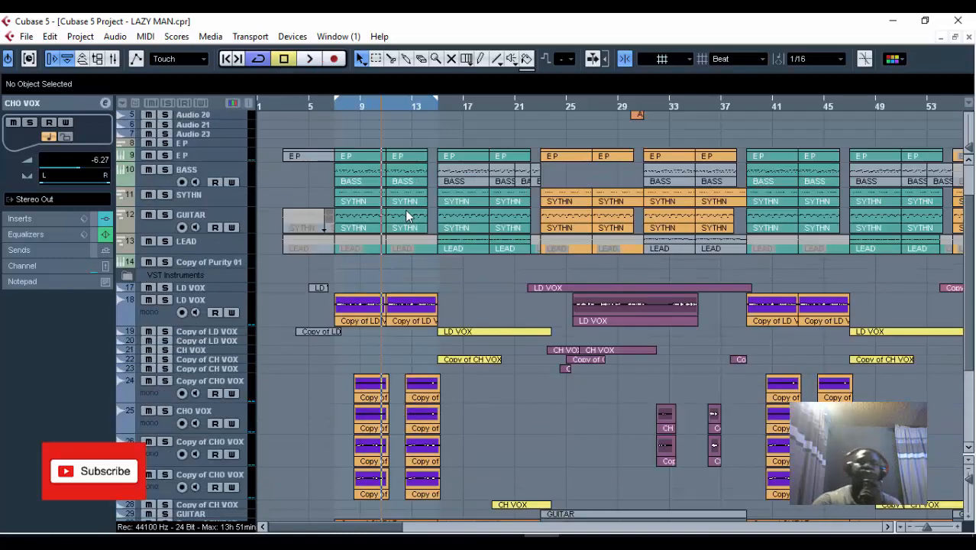
click(968, 481)
click(968, 482)
click(967, 481)
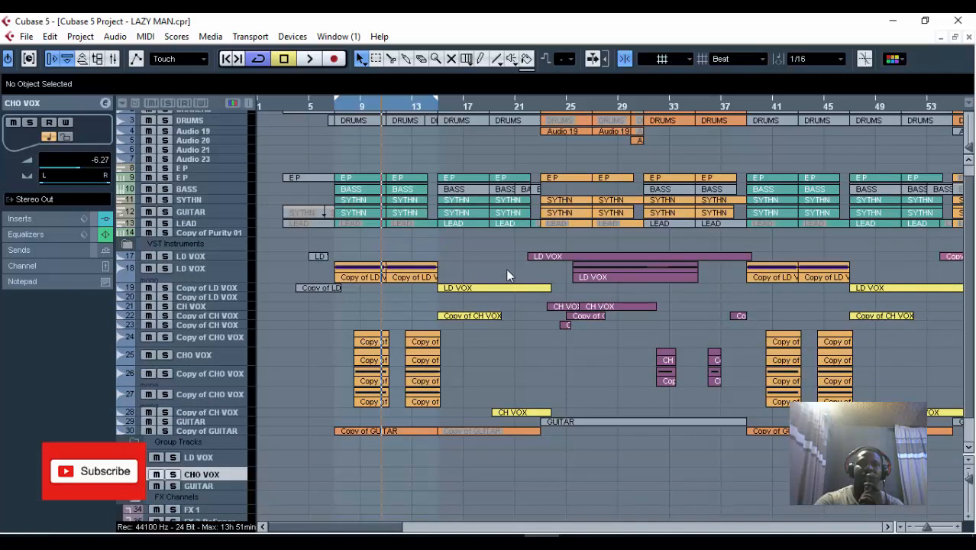
click(440, 95)
click(438, 106)
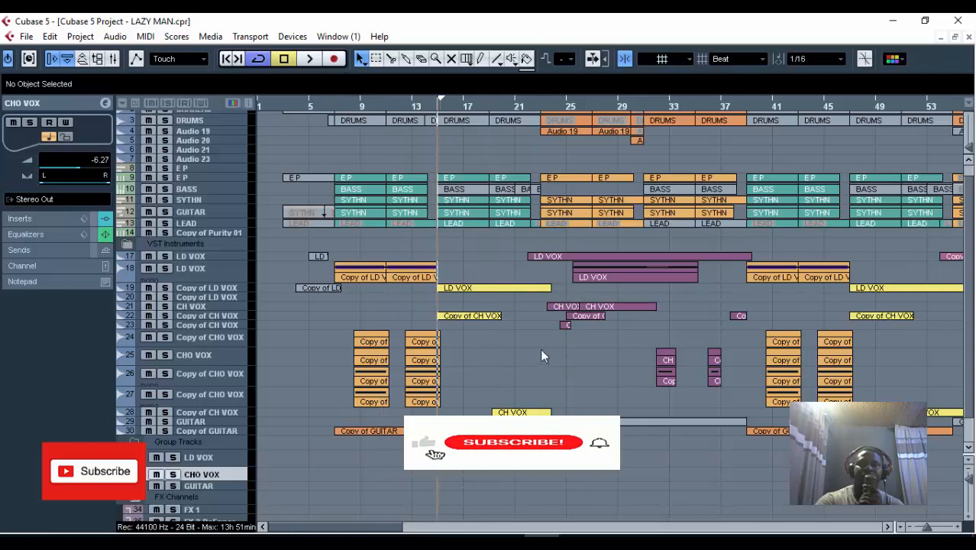
Inspect the track 18 LD VOX part starting at bar 25 in the Audio Part Editor and return to the project.
double_click(611, 273)
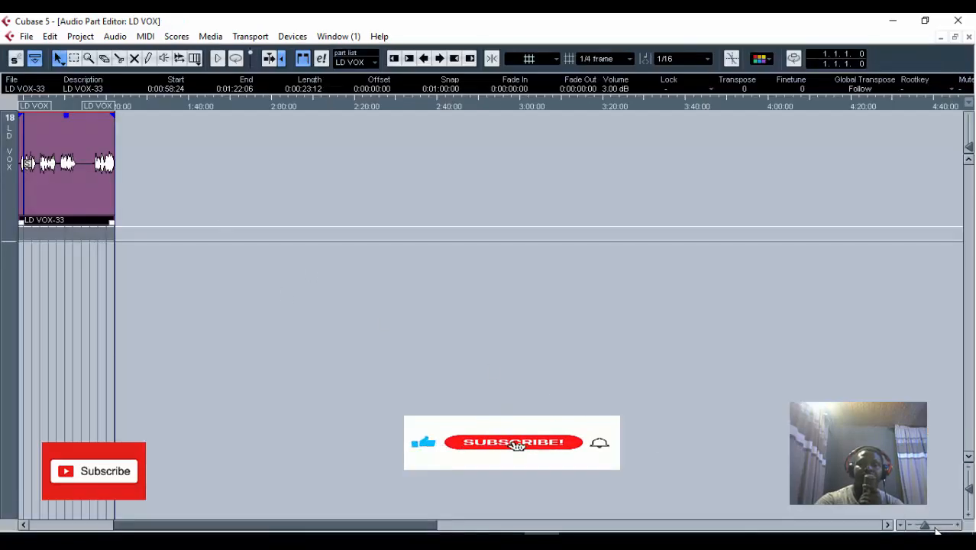
drag(924, 526, 929, 526)
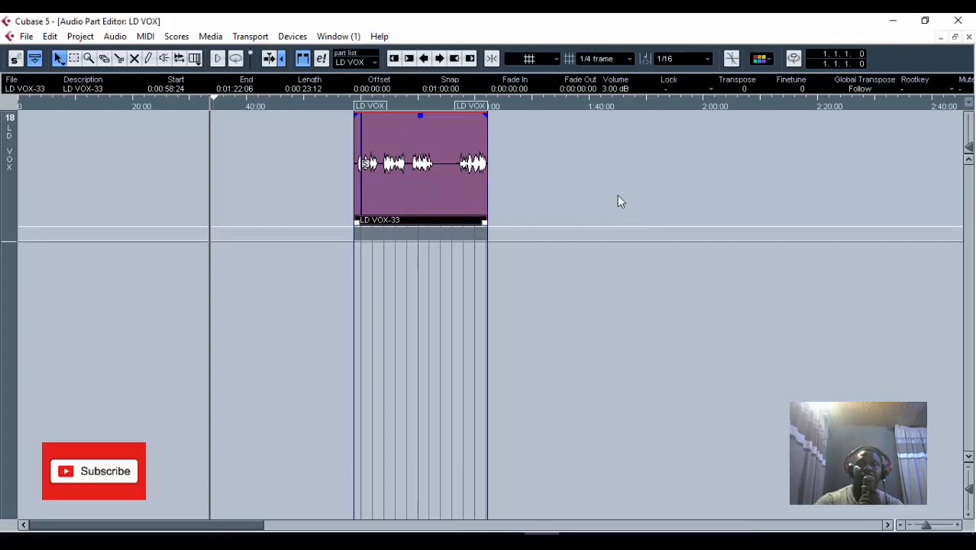
key(Return)
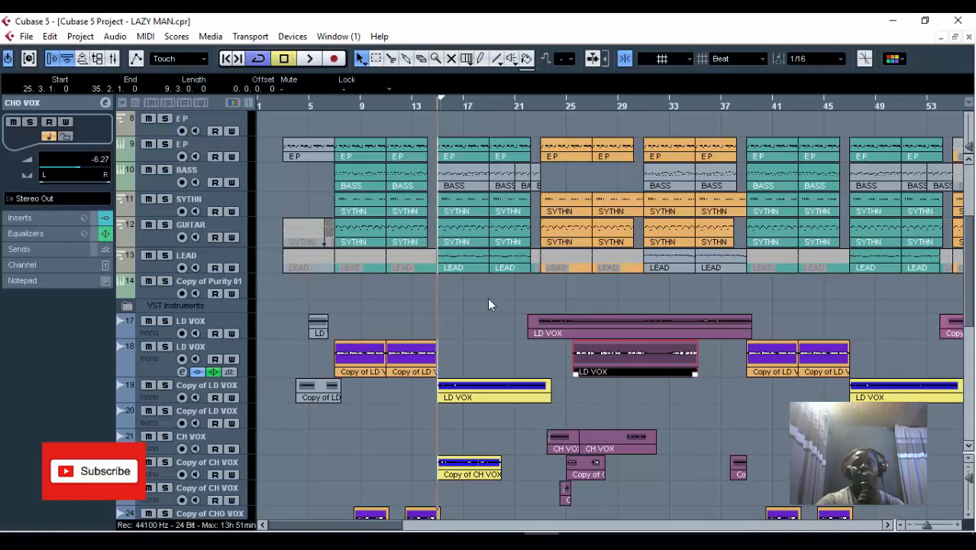
Review the whole arrangement from the instrument tracks down to the groups, and move the playhead to bar 7.
drag(928, 527, 923, 527)
click(970, 477)
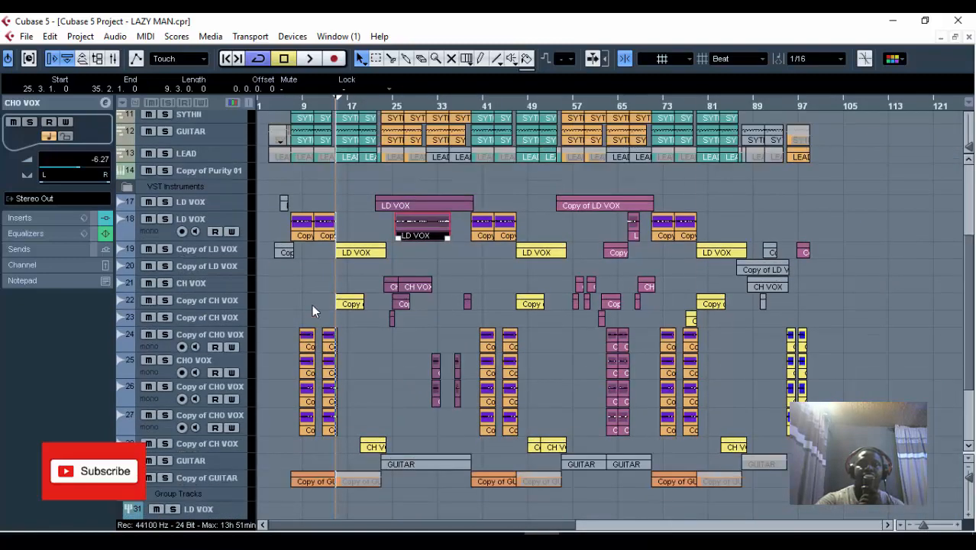
scroll(342, 210, up, 5)
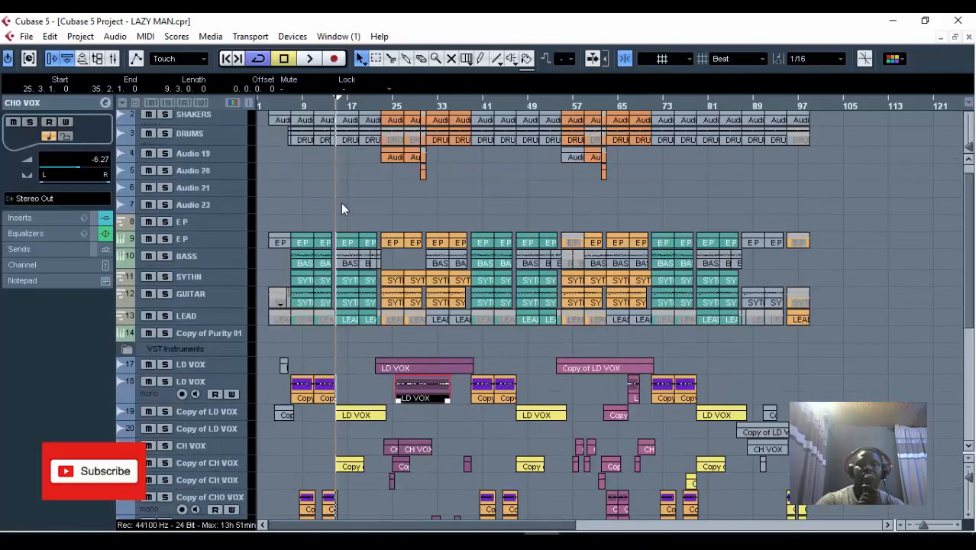
scroll(341, 206, down, 7)
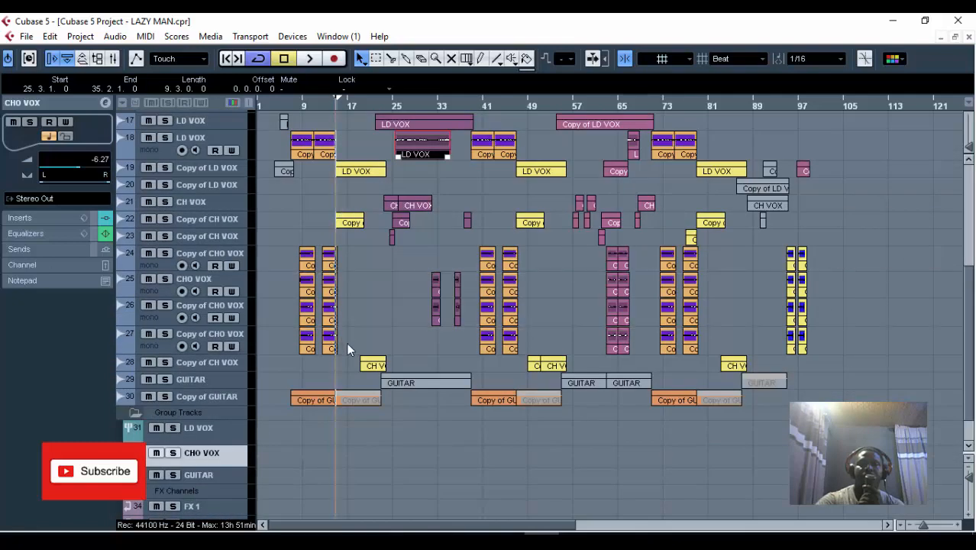
click(376, 305)
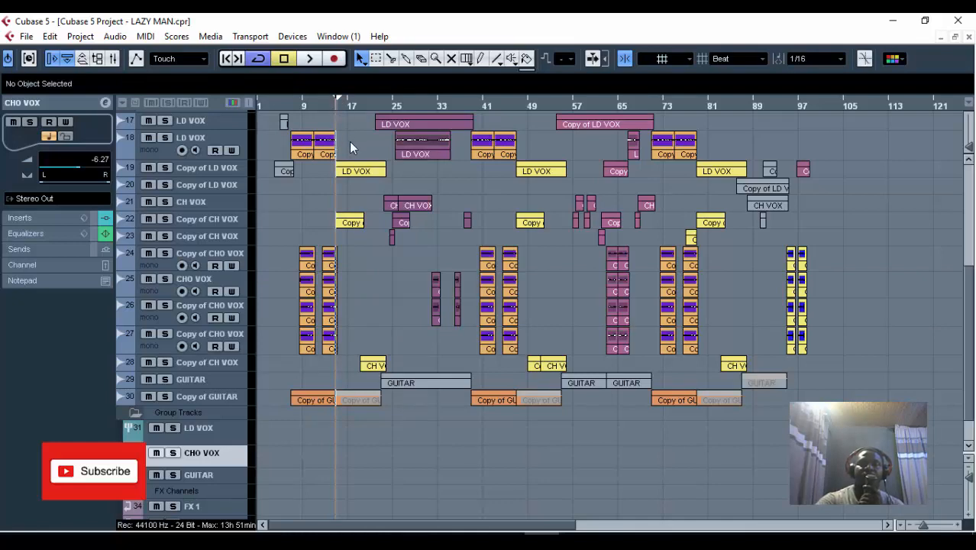
scroll(284, 112, up, 5)
click(293, 104)
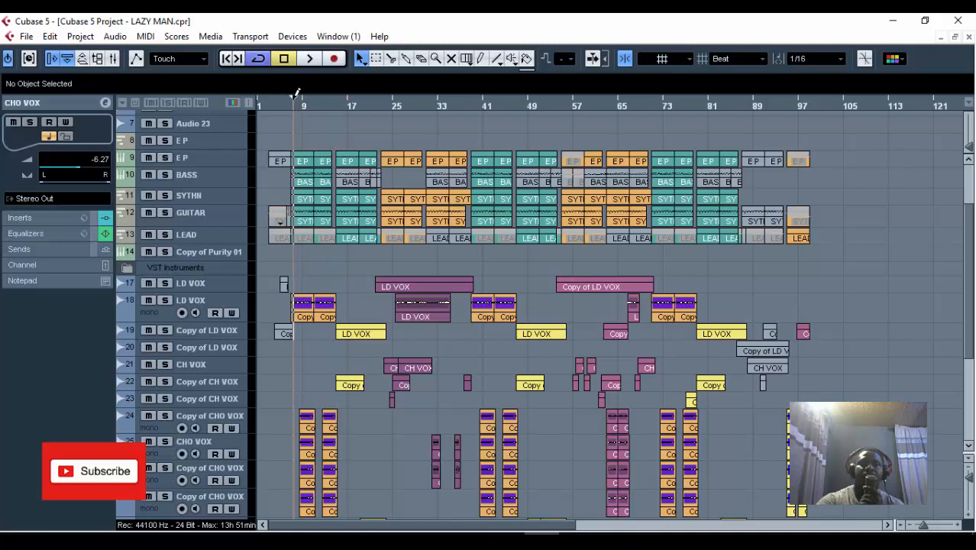
Audition the full mix from bar 7 and enlarge the track 17 LD VOX lane during playback.
click(293, 106)
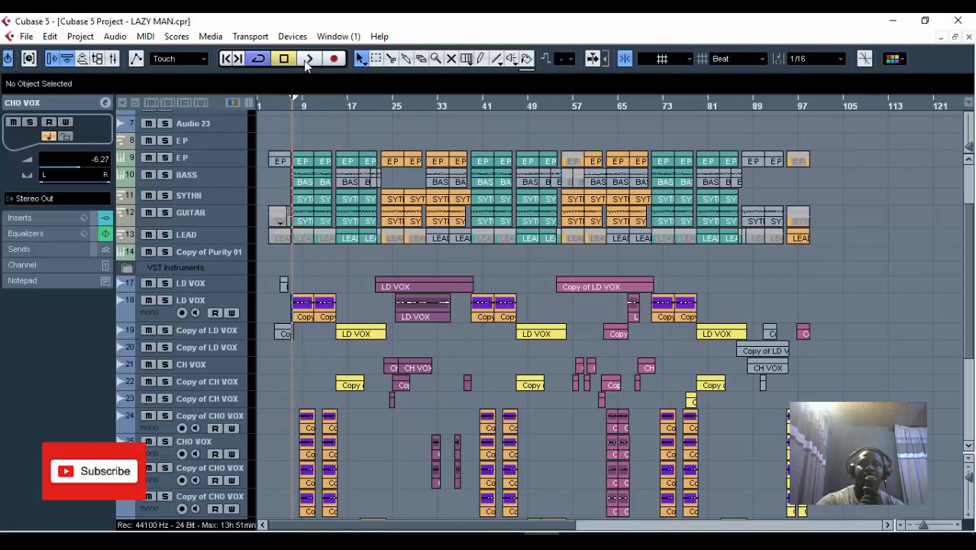
click(305, 63)
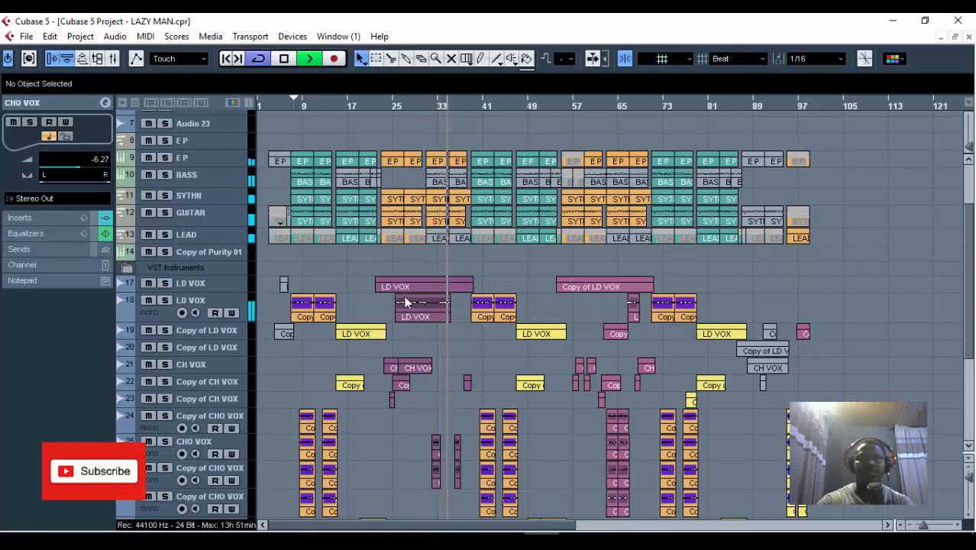
click(220, 289)
drag(220, 290, 224, 305)
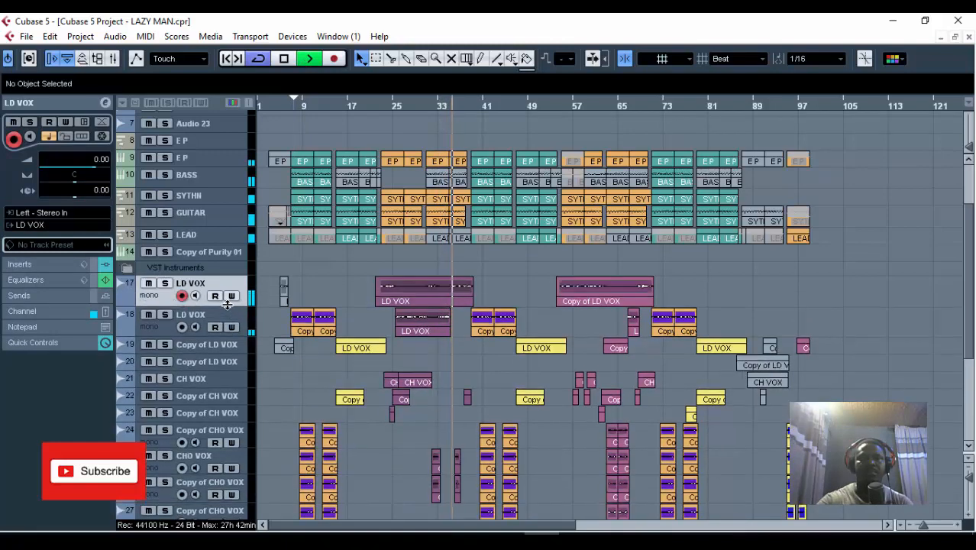
Inspect the inserts and equalizer of track 17 LD VOX in its channel settings, and return to the maximized project.
click(105, 102)
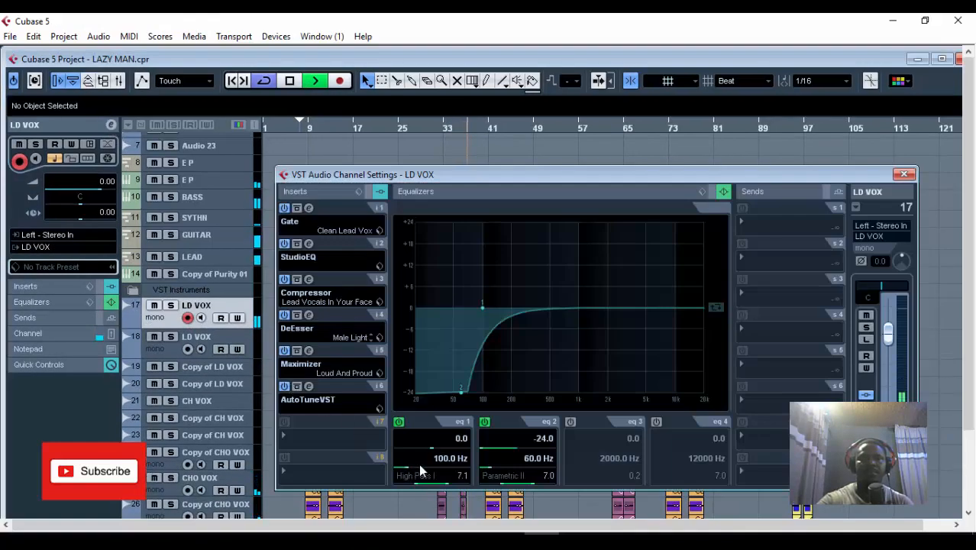
click(904, 175)
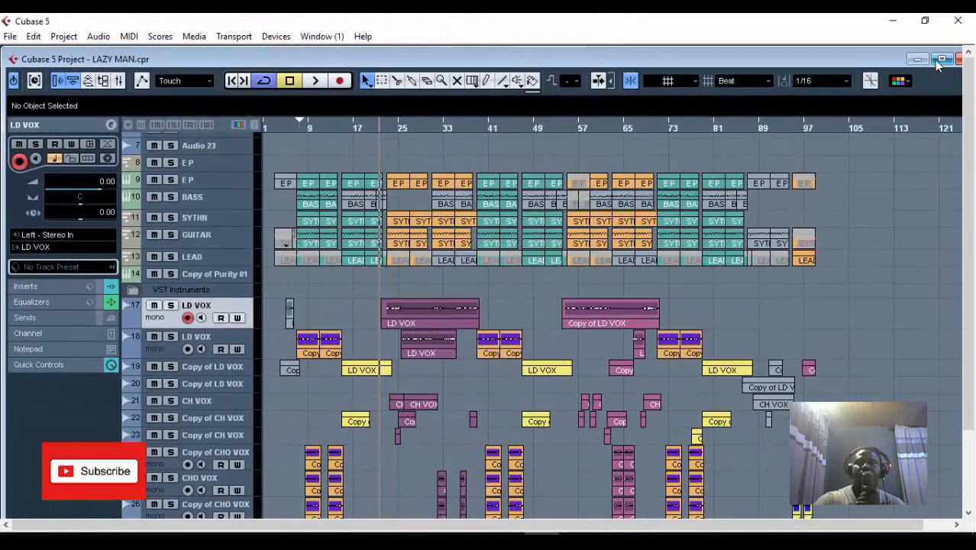
click(940, 59)
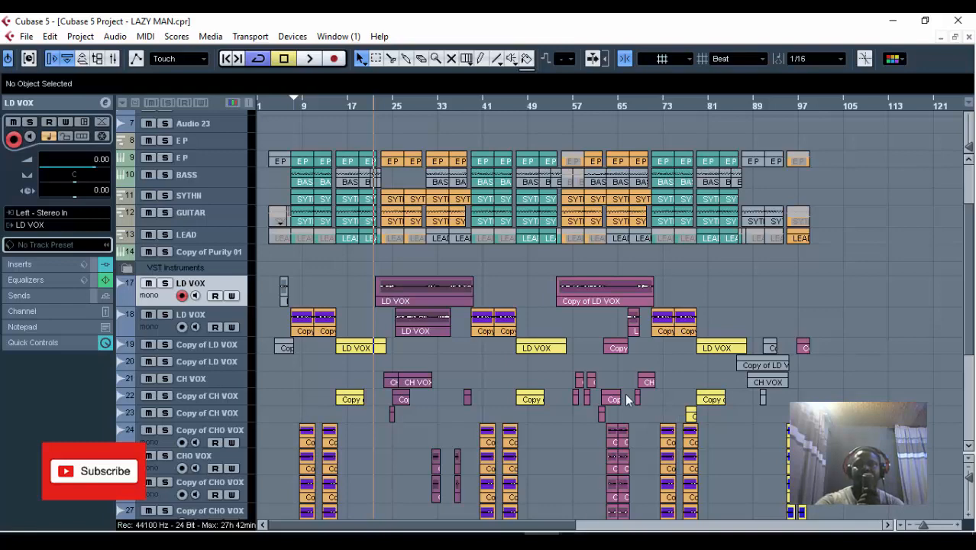
Reduce the track heights to fit the vocal tracks, group tracks and FX channels in the arrangement view.
click(968, 480)
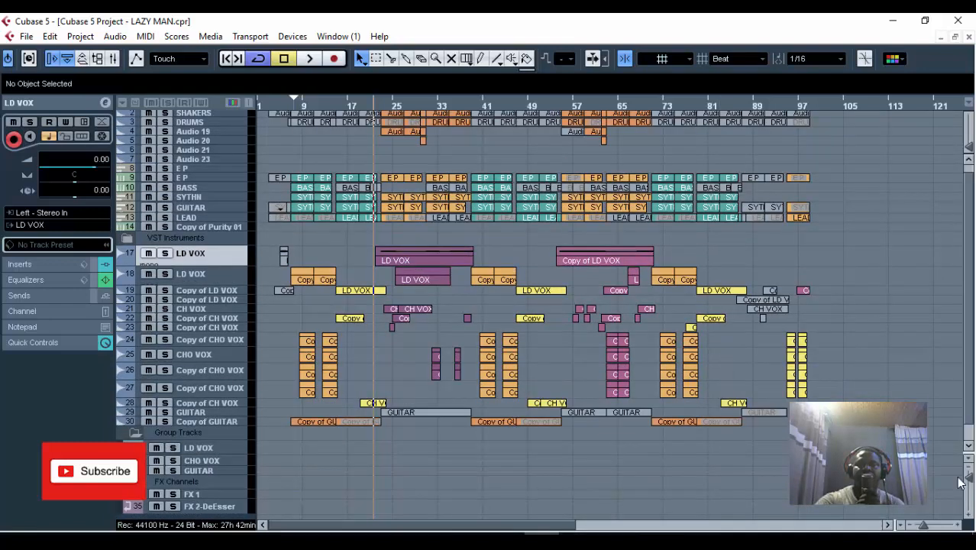
scroll(380, 387, down, 1)
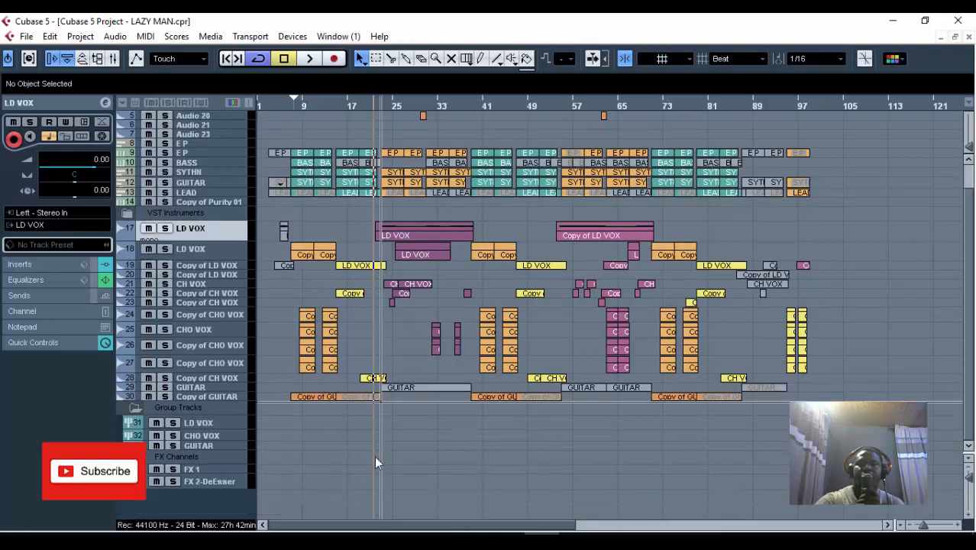